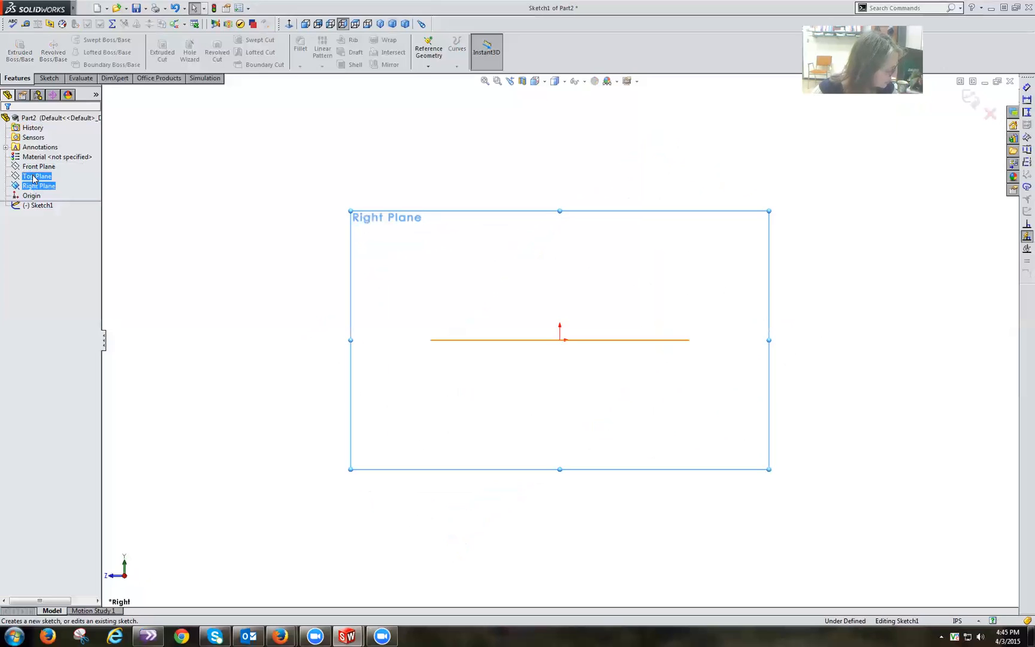
Sketch a closed eight-line stepped profile on the Right Plane from the origin, about 0.94 in high and 2.5 in long, with a slender horizontal arm
{"action": "left_click", "coordinate": [35, 177], "text": "ctrl"}
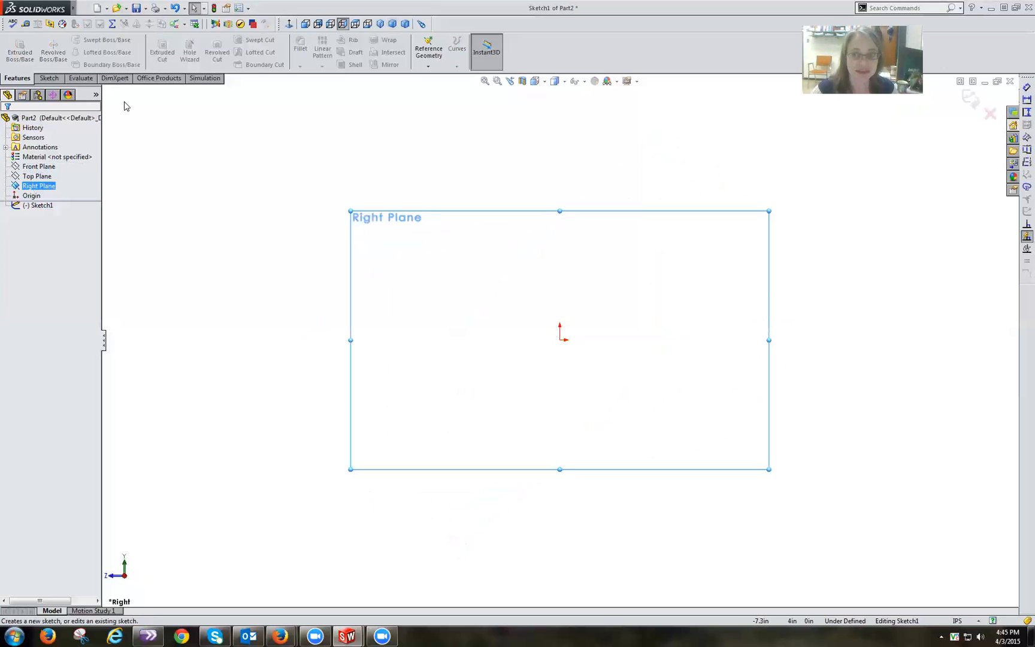
{"action": "left_click", "coordinate": [48, 79]}
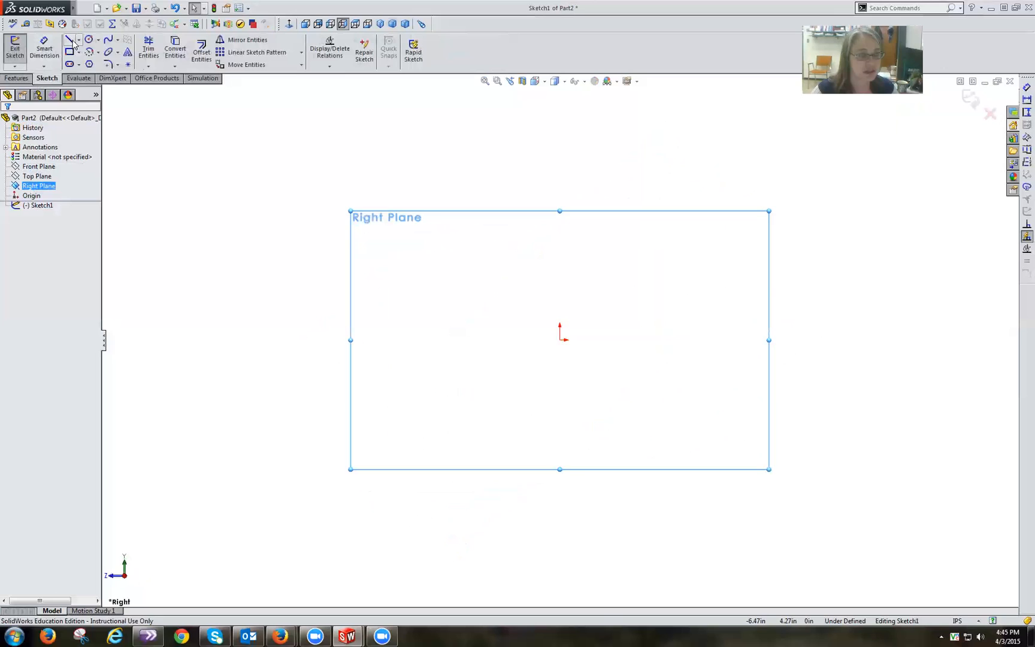
{"action": "left_click", "coordinate": [70, 40]}
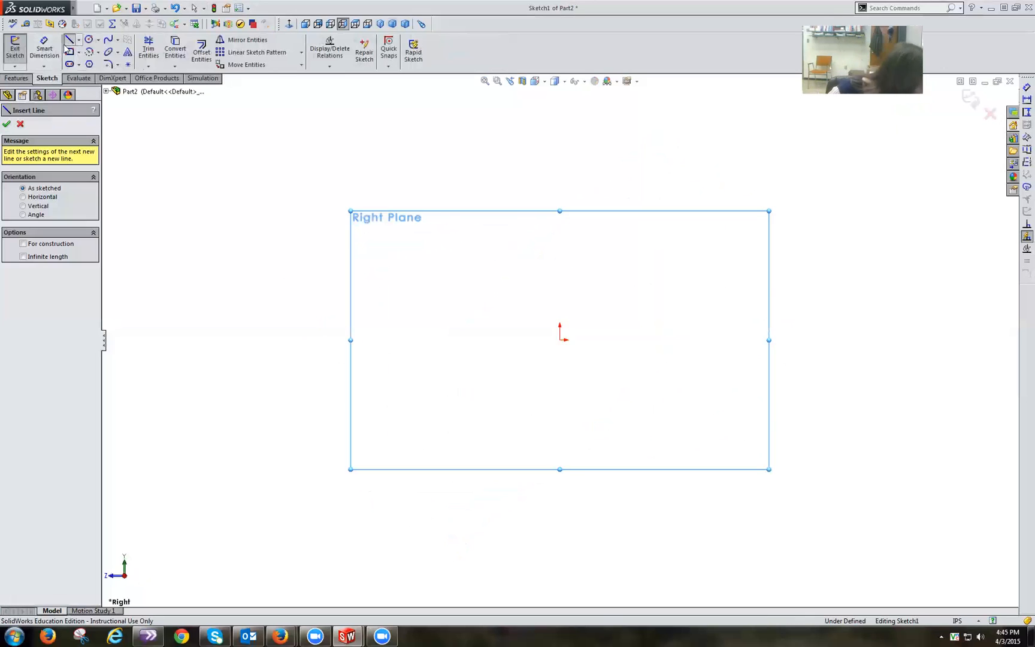
{"action": "left_click", "coordinate": [560, 340]}
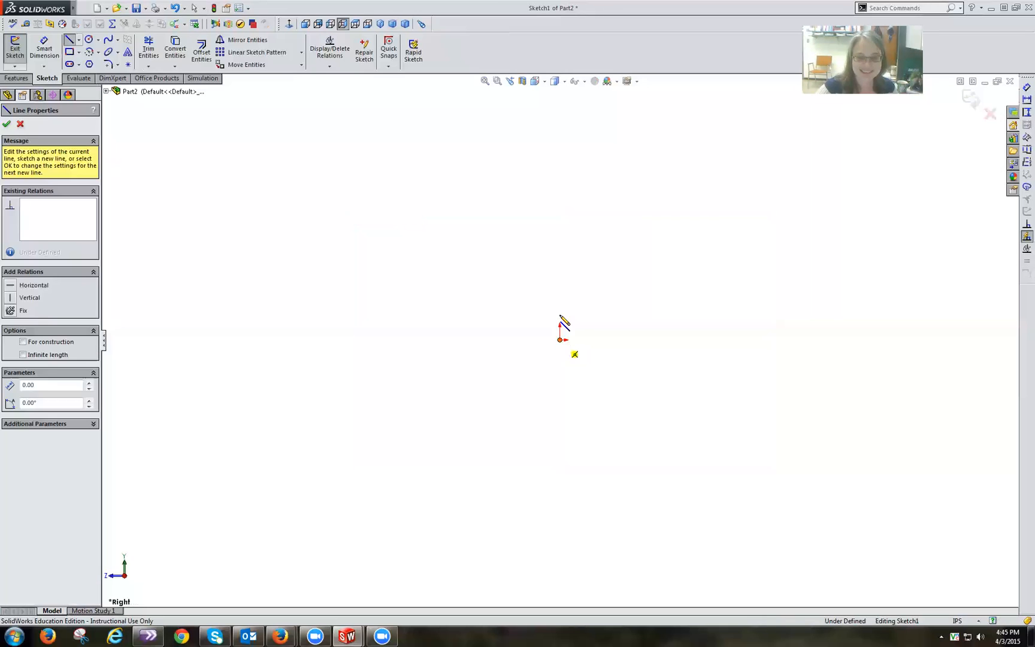
{"action": "left_click", "coordinate": [560, 284]}
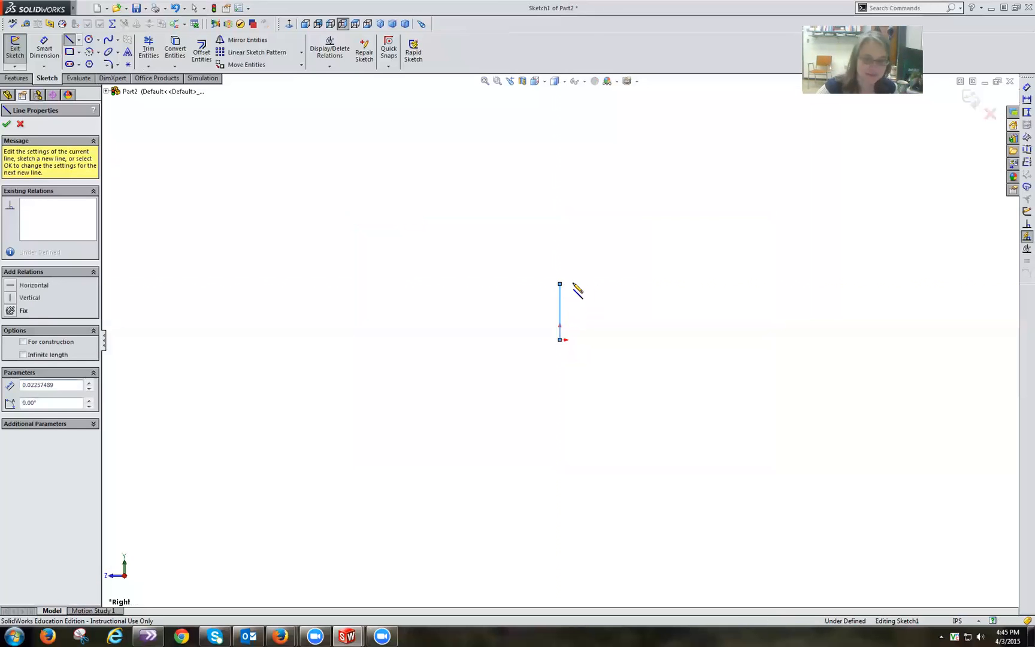
{"action": "left_click", "coordinate": [593, 284]}
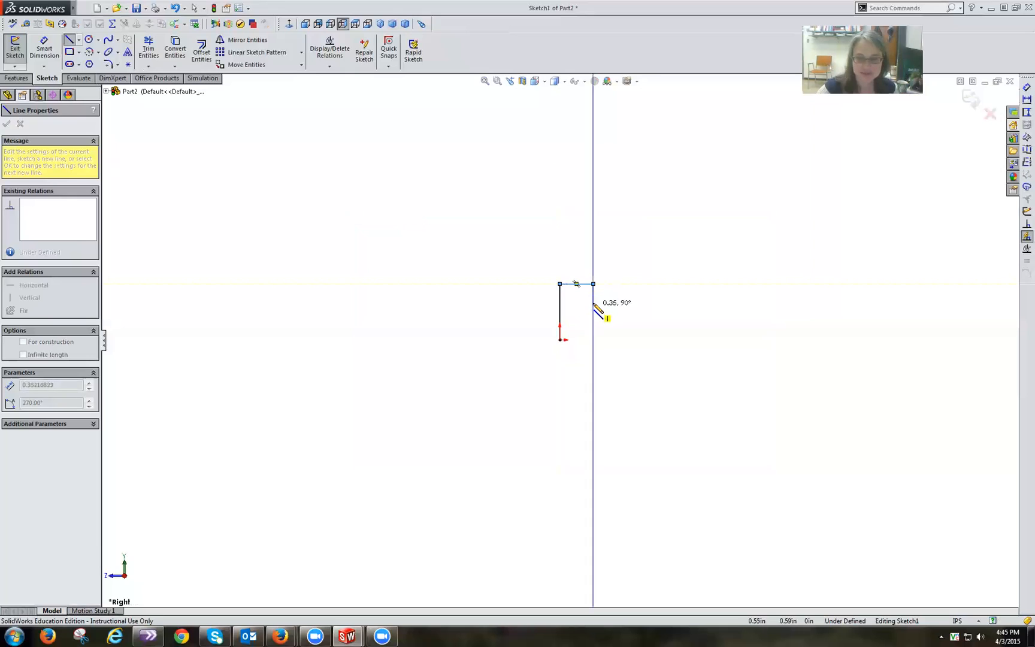
{"action": "left_click", "coordinate": [710, 302]}
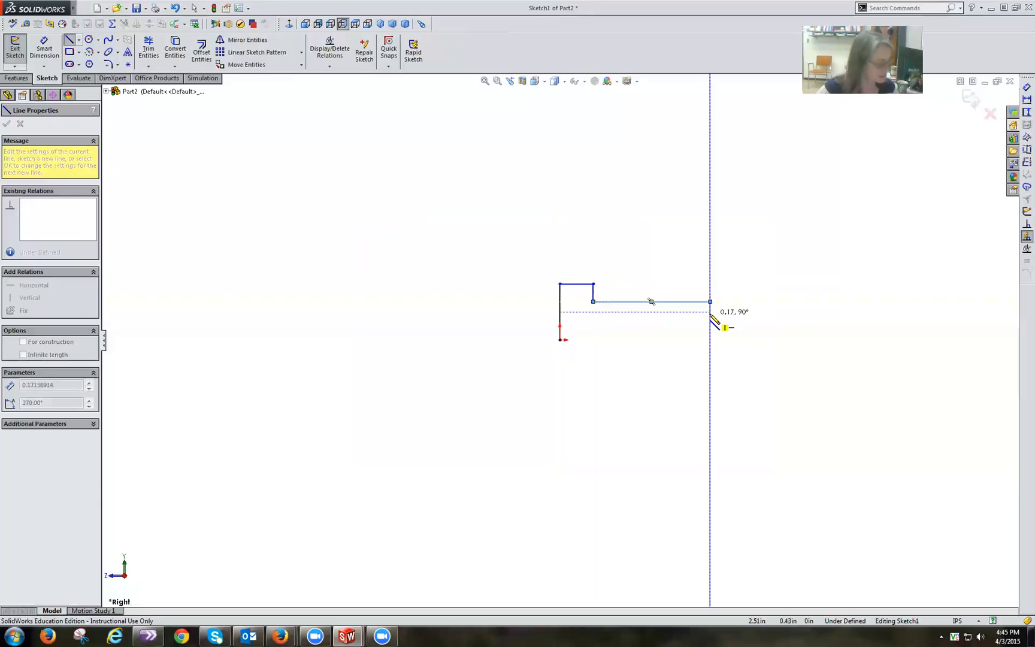
{"action": "left_click", "coordinate": [711, 320]}
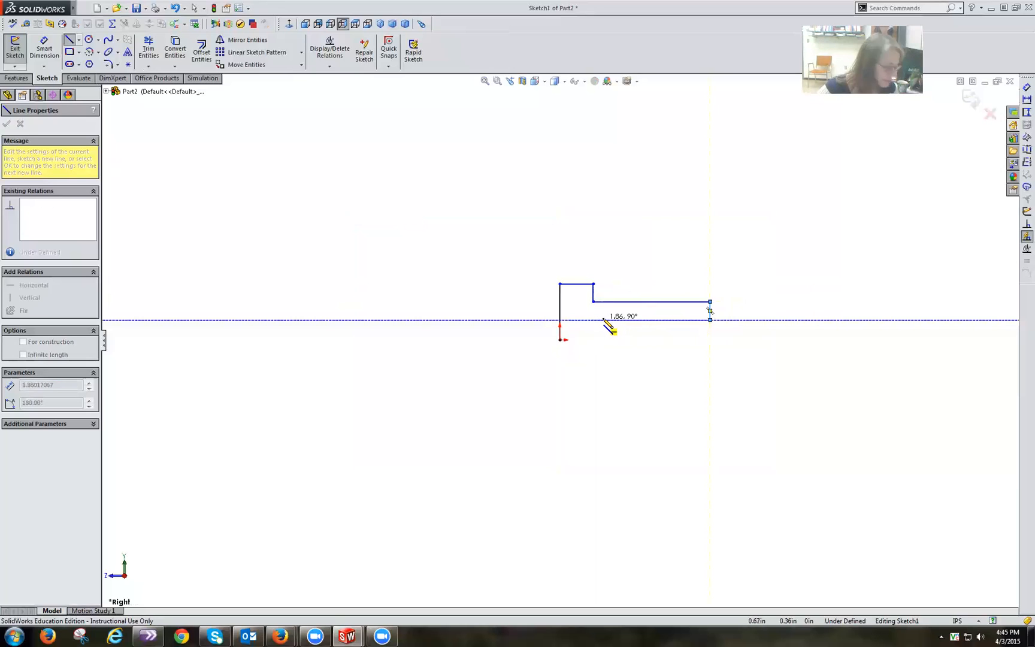
{"action": "left_click", "coordinate": [607, 319]}
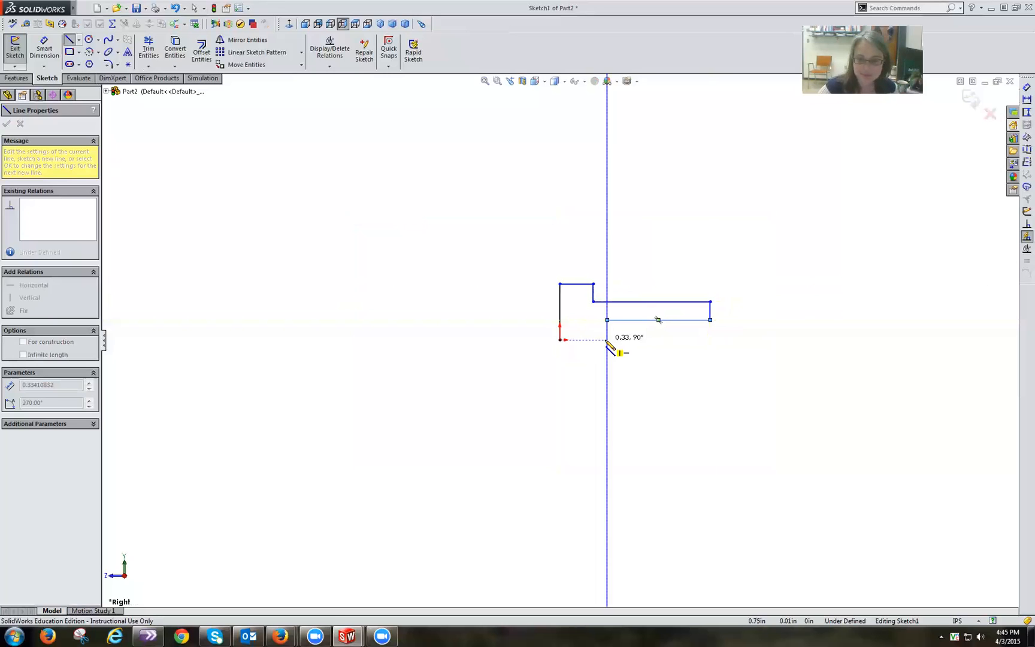
{"action": "left_click", "coordinate": [607, 339]}
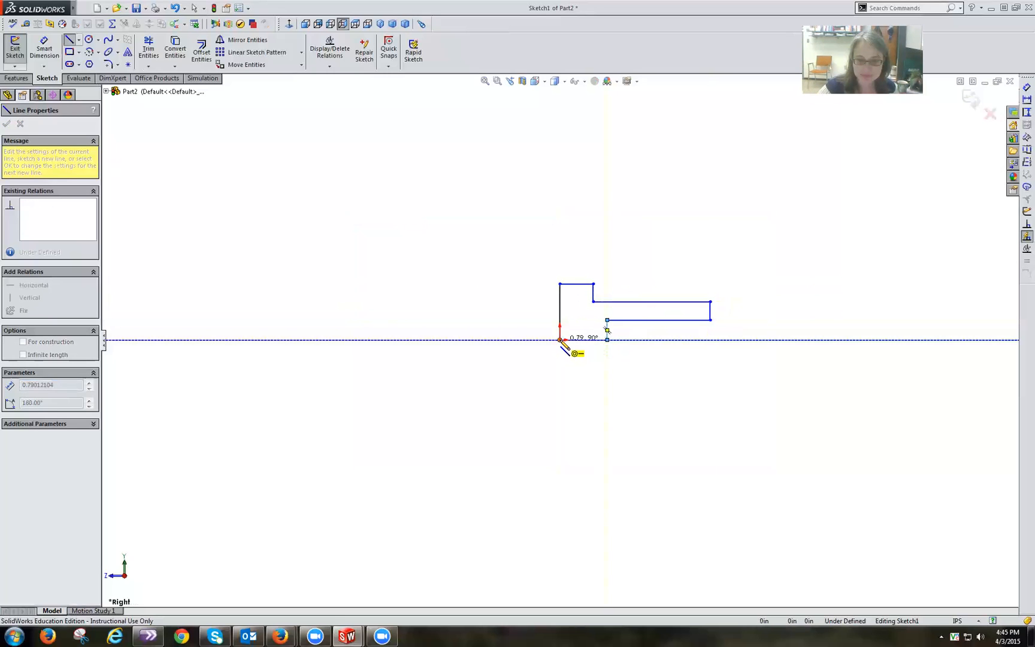
{"action": "left_click", "coordinate": [561, 340]}
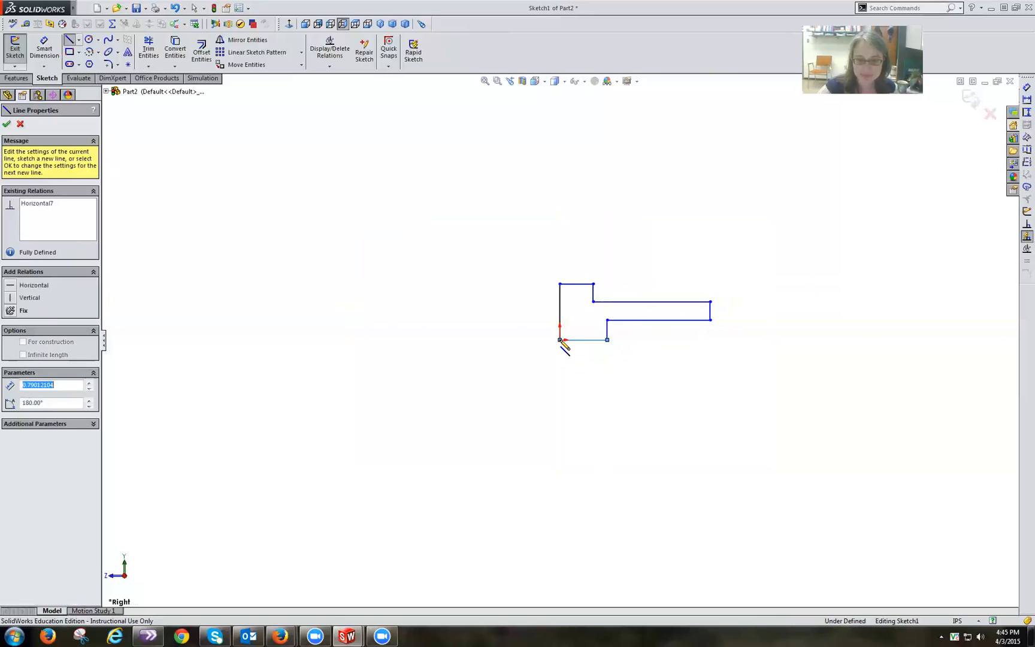
{"action": "left_click", "coordinate": [6, 124]}
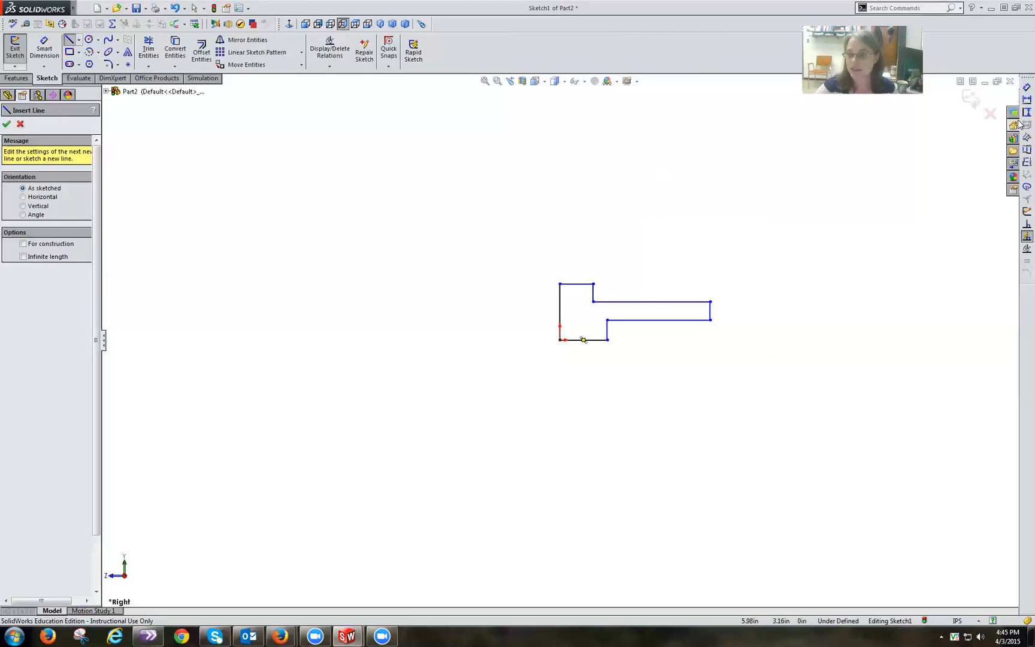
Dimension the overall height between the profile's upper and lower horizontal edges as 0.25 in
{"action": "left_click", "coordinate": [1026, 88]}
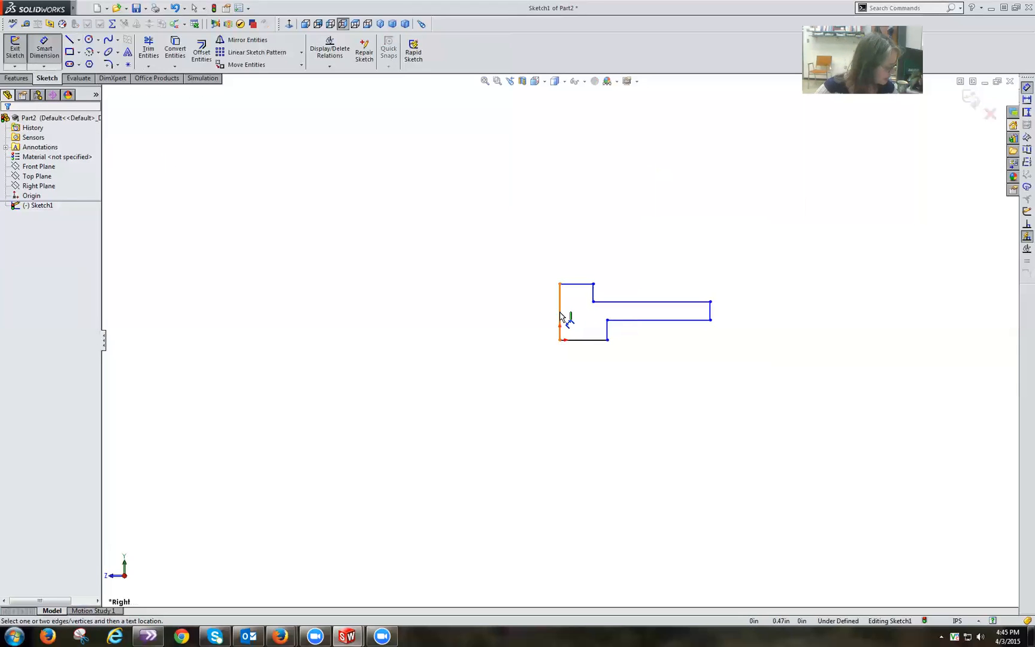
{"action": "left_click", "coordinate": [578, 340]}
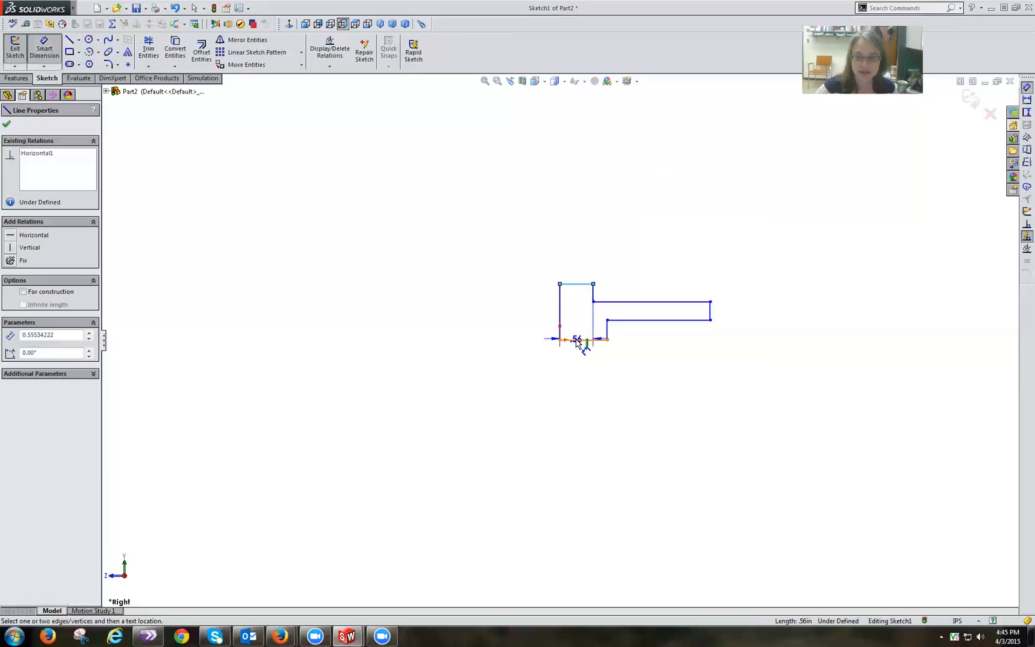
{"action": "left_click", "coordinate": [578, 341]}
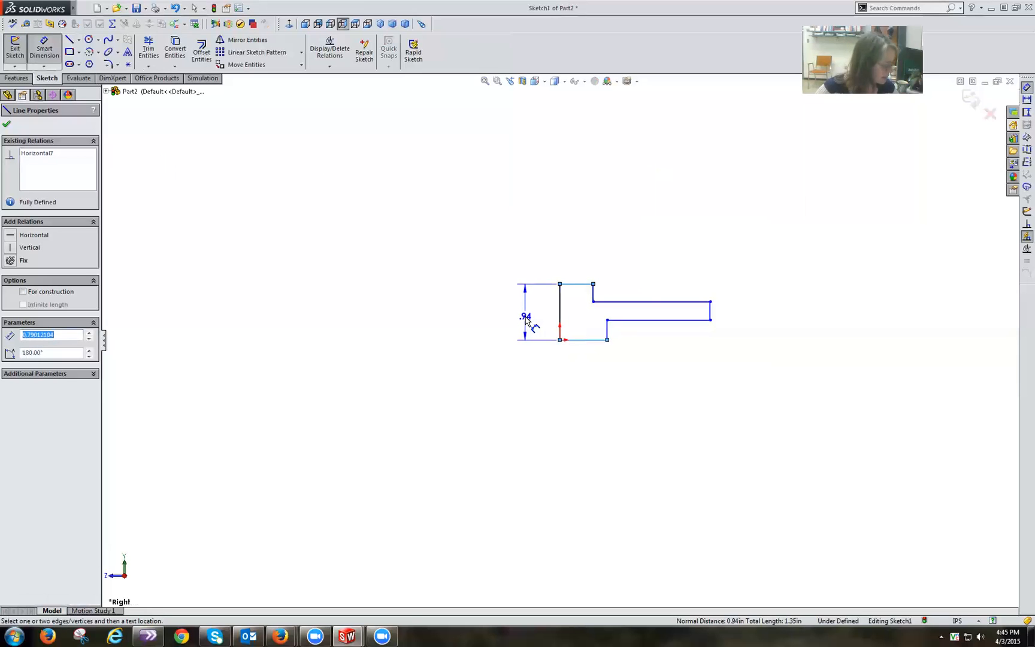
{"action": "left_click", "coordinate": [526, 320]}
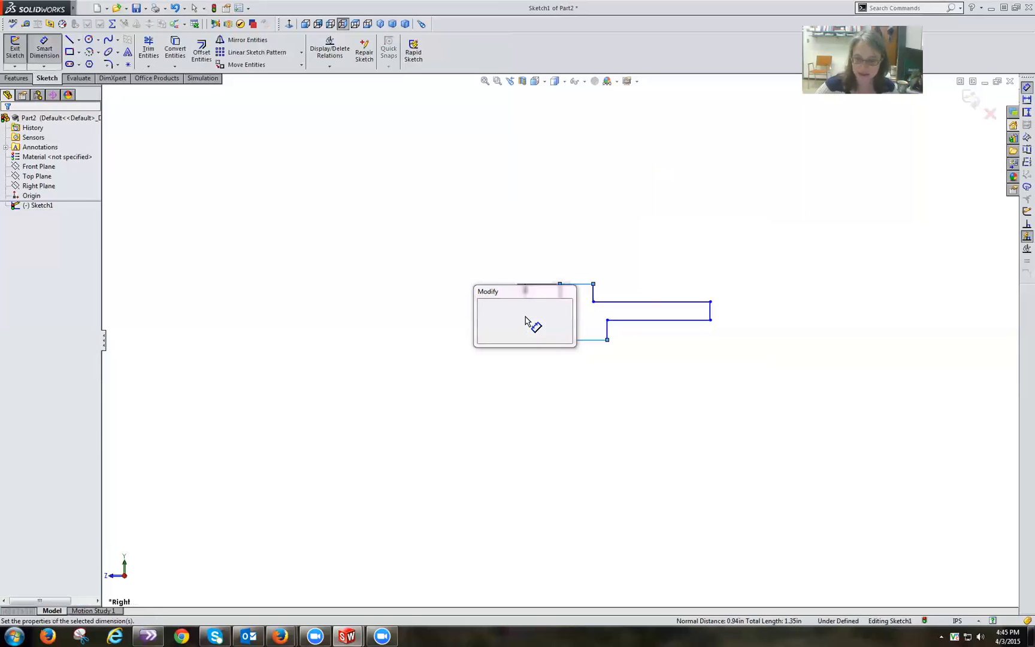
{"action": "type", "text": "0.25"}
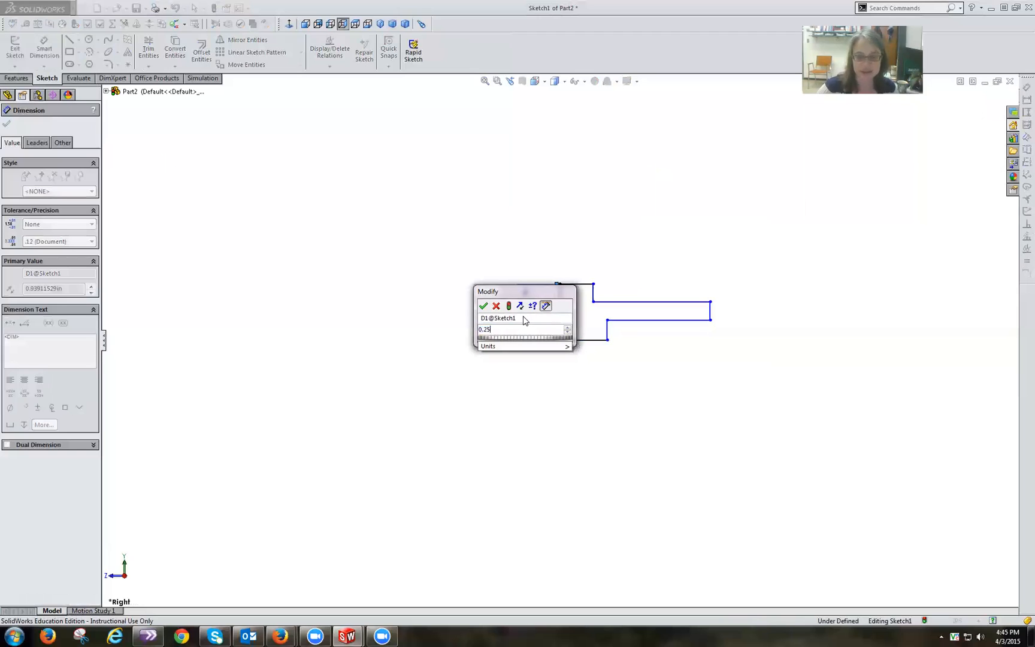
{"action": "left_click", "coordinate": [483, 308]}
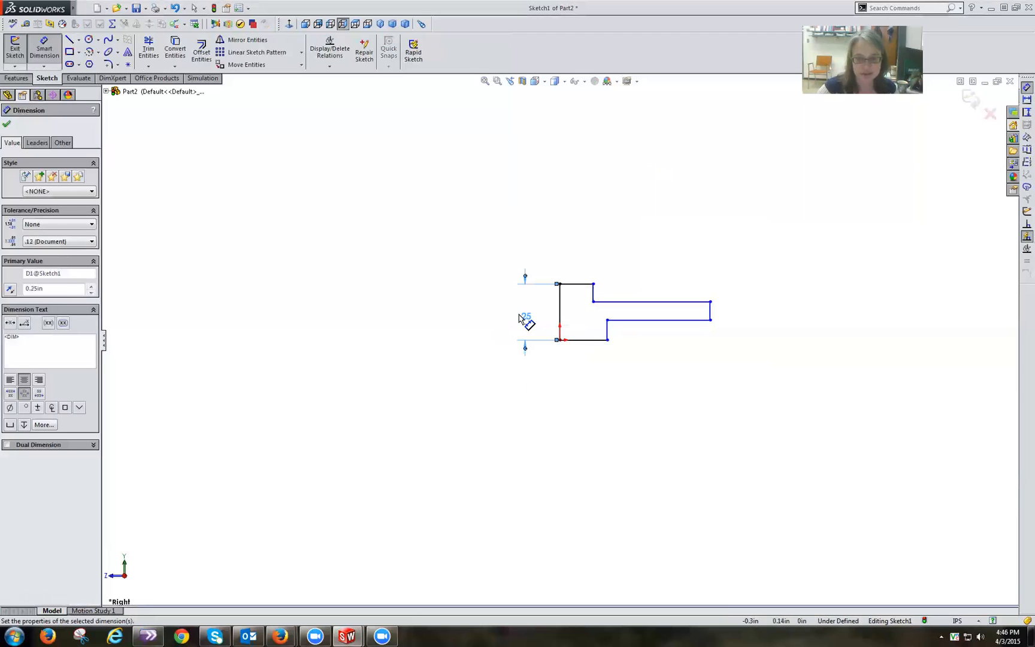
{"action": "key", "text": "f"}
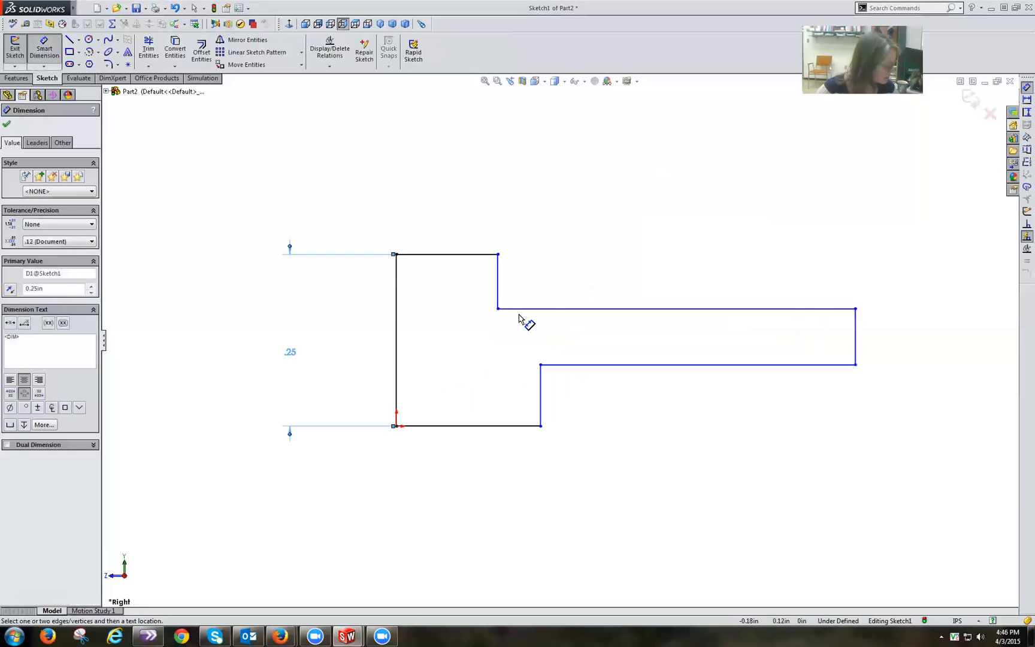
{"action": "key", "text": "Escape"}
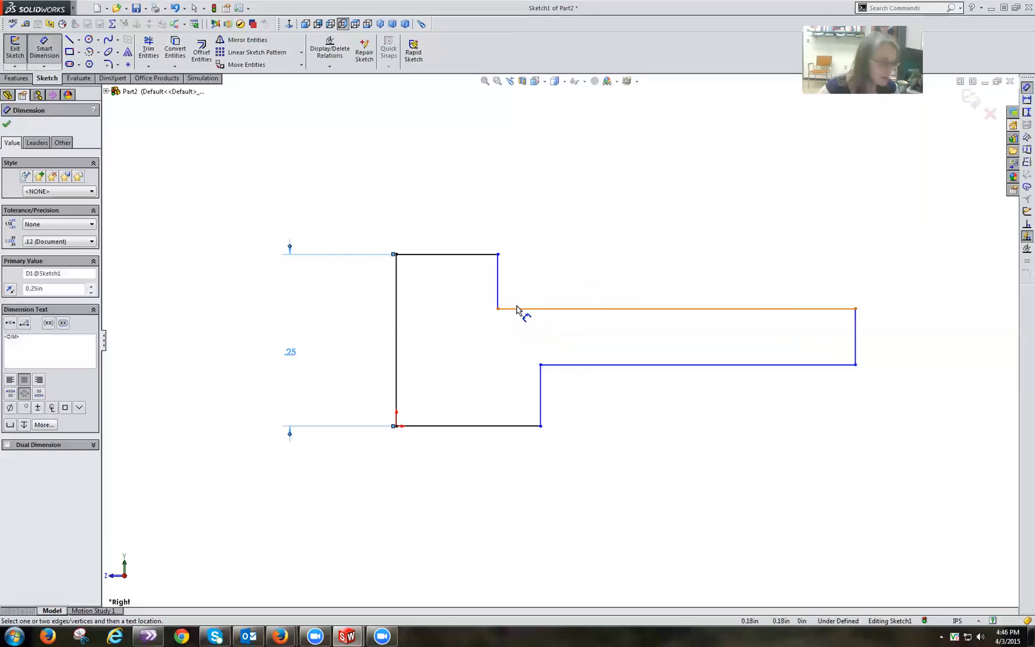
Dimension the distance between the profile's long vertical edge and the short vertical line above the arm as 0.15 in
{"action": "left_click", "coordinate": [397, 286]}
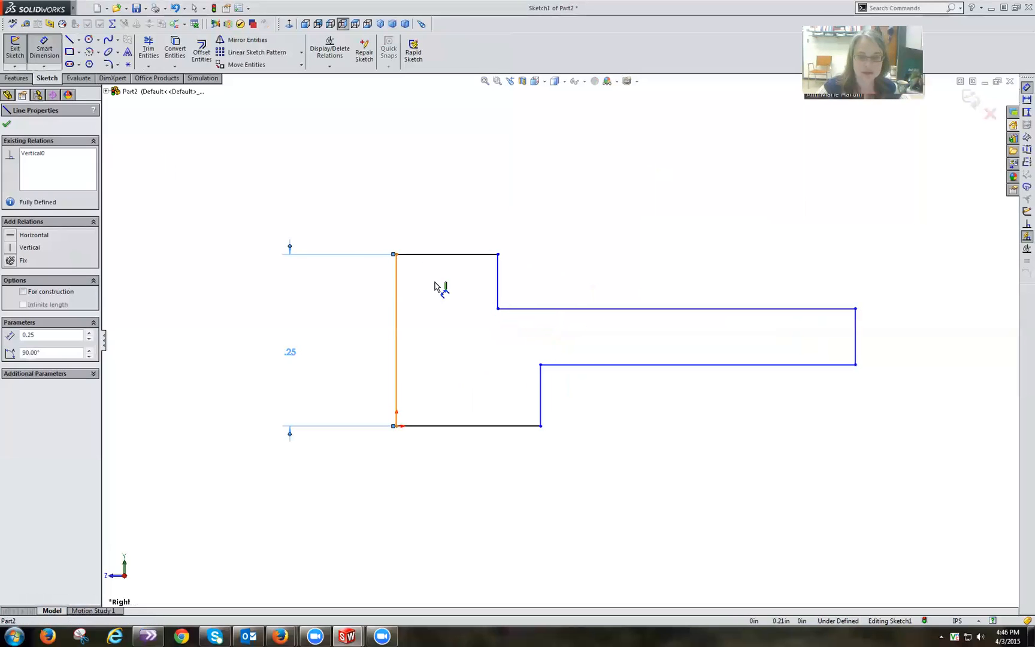
{"action": "left_click", "coordinate": [498, 287]}
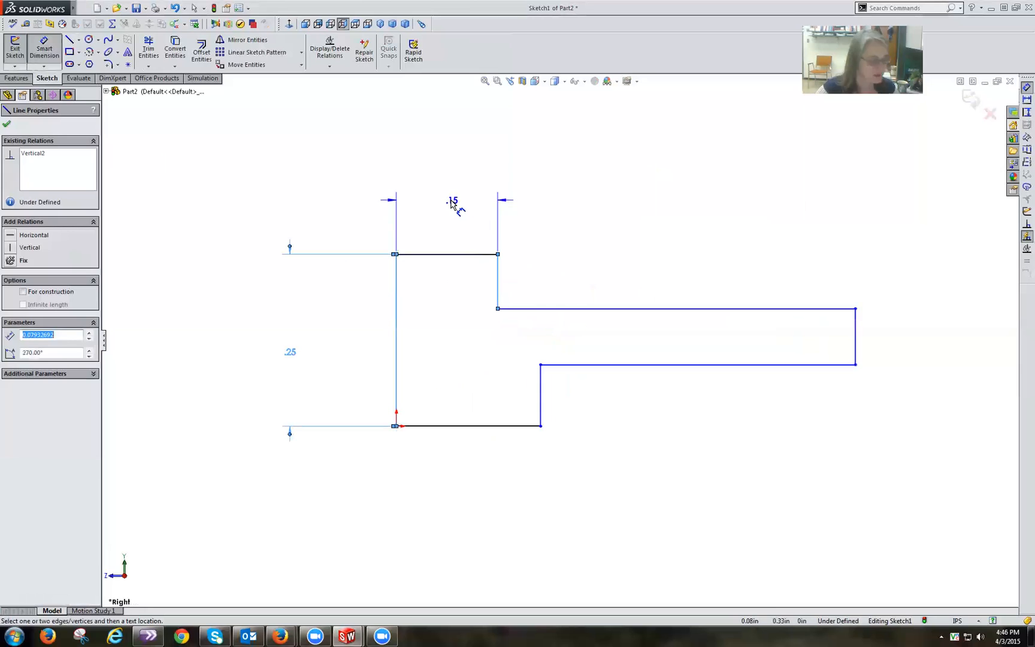
{"action": "left_click", "coordinate": [453, 205]}
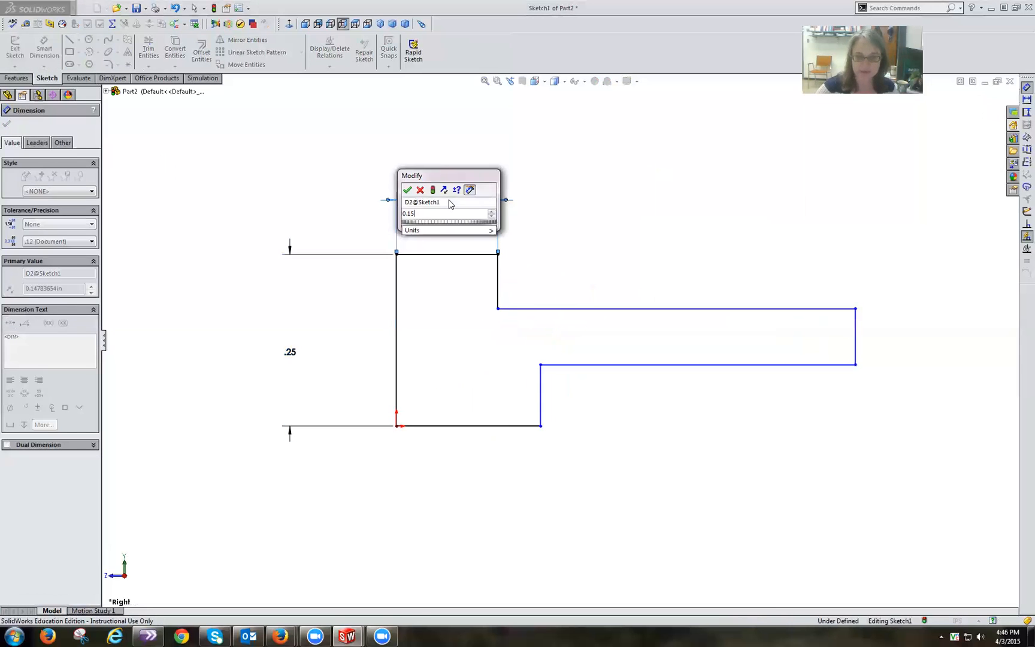
{"action": "left_click", "coordinate": [407, 190]}
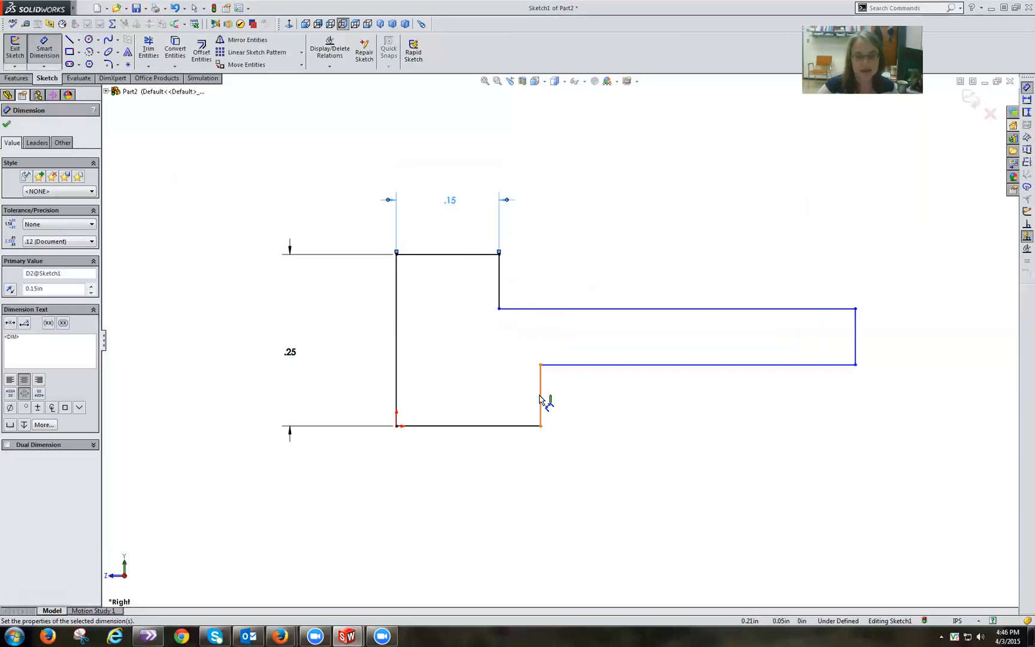
{"action": "left_click", "coordinate": [8, 126]}
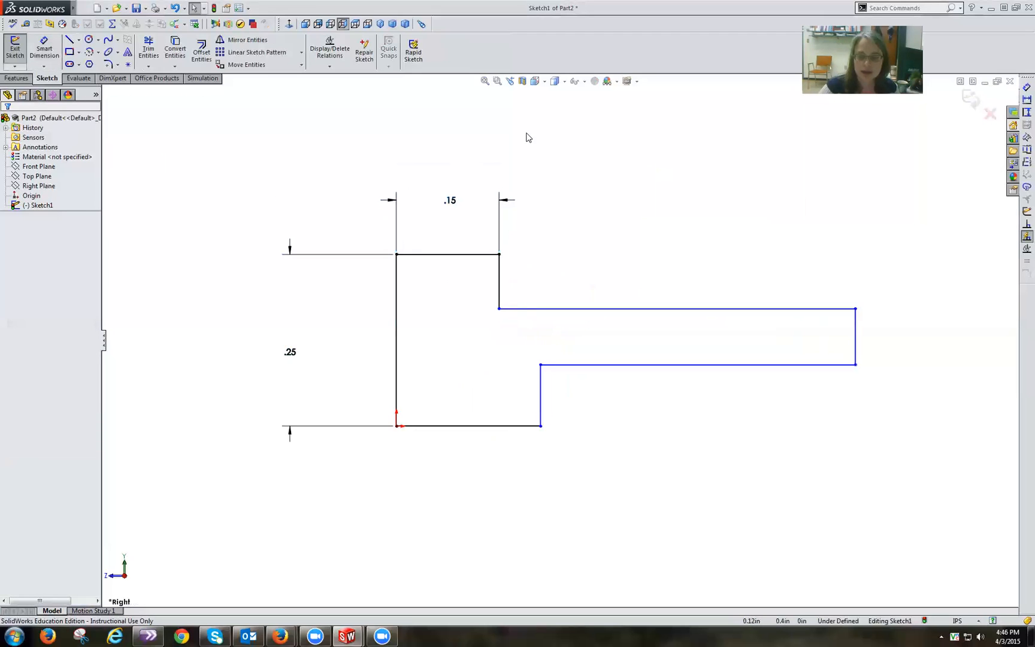
Show the sketch relations and delete the vertical relation from the short line below the arm
{"action": "mouse_move", "coordinate": [563, 84]}
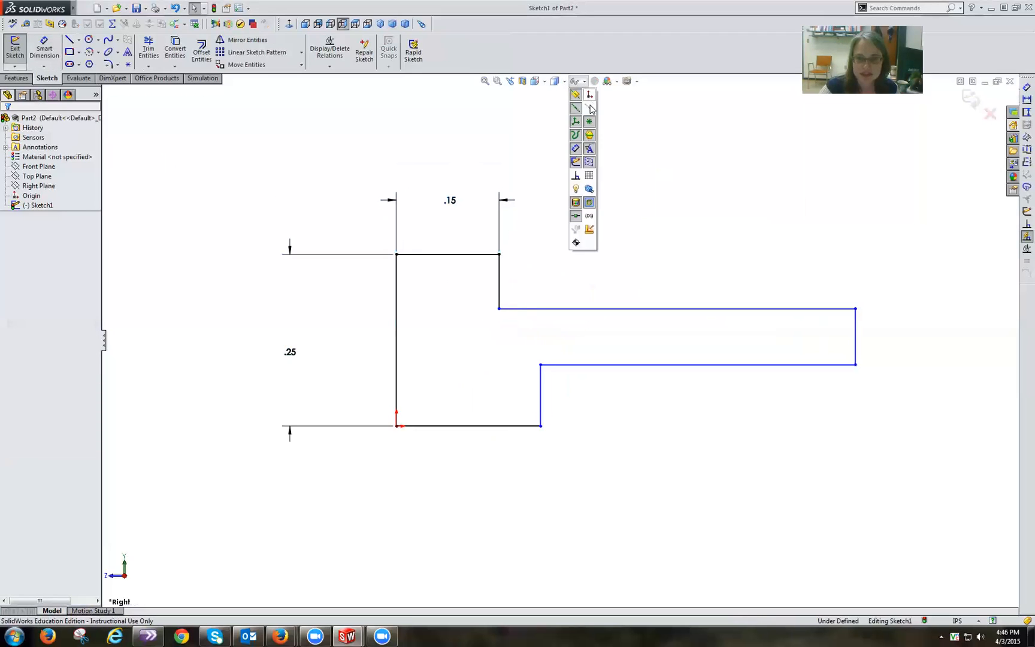
{"action": "left_click", "coordinate": [576, 175]}
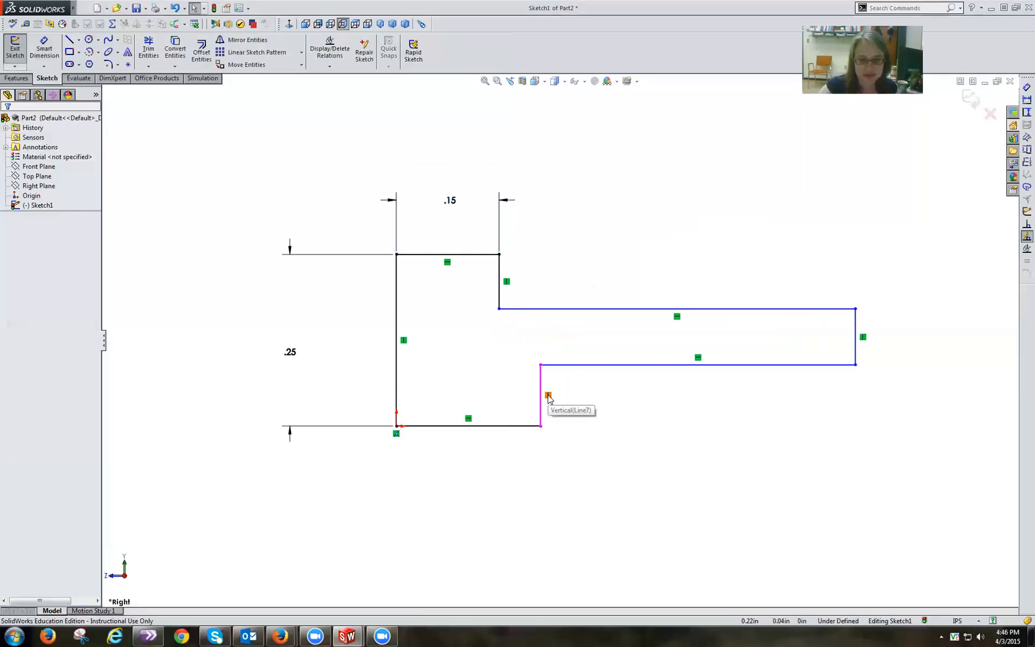
{"action": "mouse_move", "coordinate": [541, 427]}
{"action": "left_mouse_down"}
{"action": "mouse_move", "coordinate": [523, 429]}
{"action": "mouse_move", "coordinate": [550, 434]}
{"action": "mouse_move", "coordinate": [542, 427]}
{"action": "left_mouse_up"}
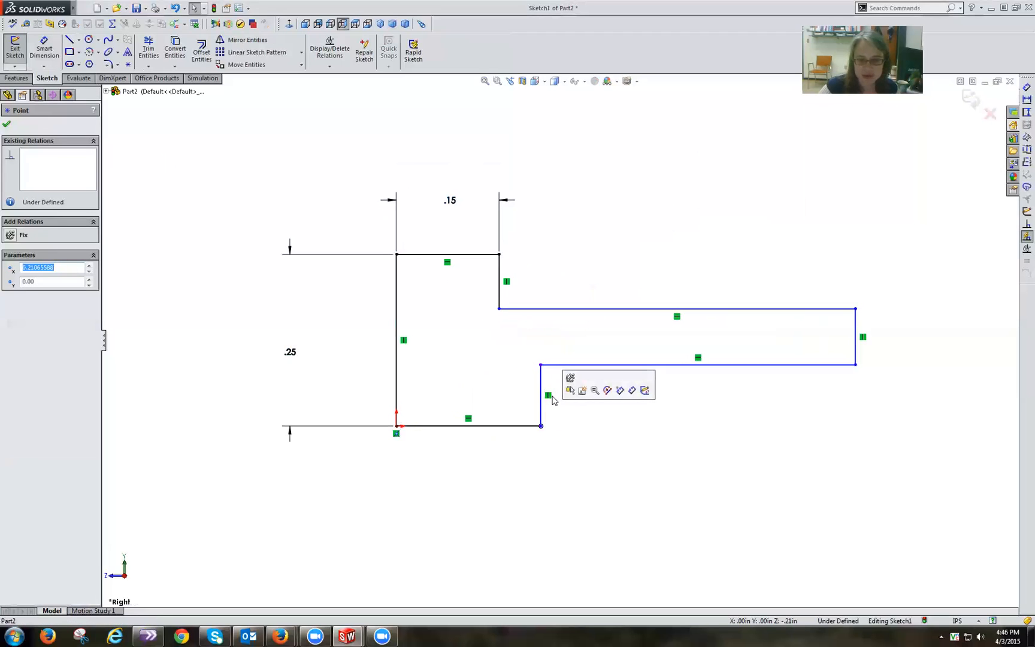
{"action": "right_click", "coordinate": [549, 396]}
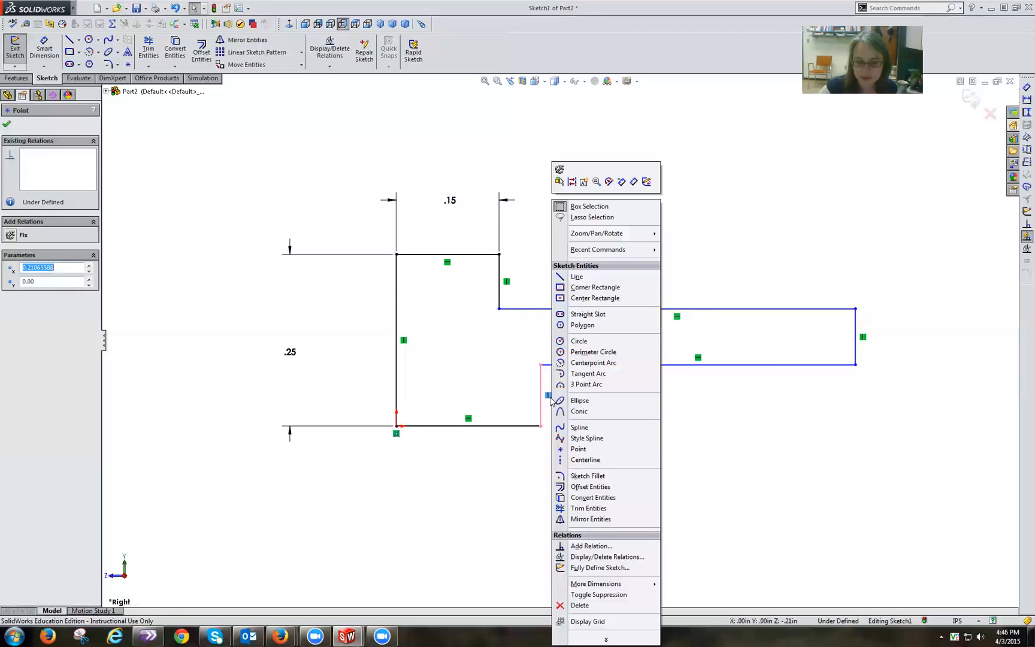
{"action": "left_click", "coordinate": [603, 557]}
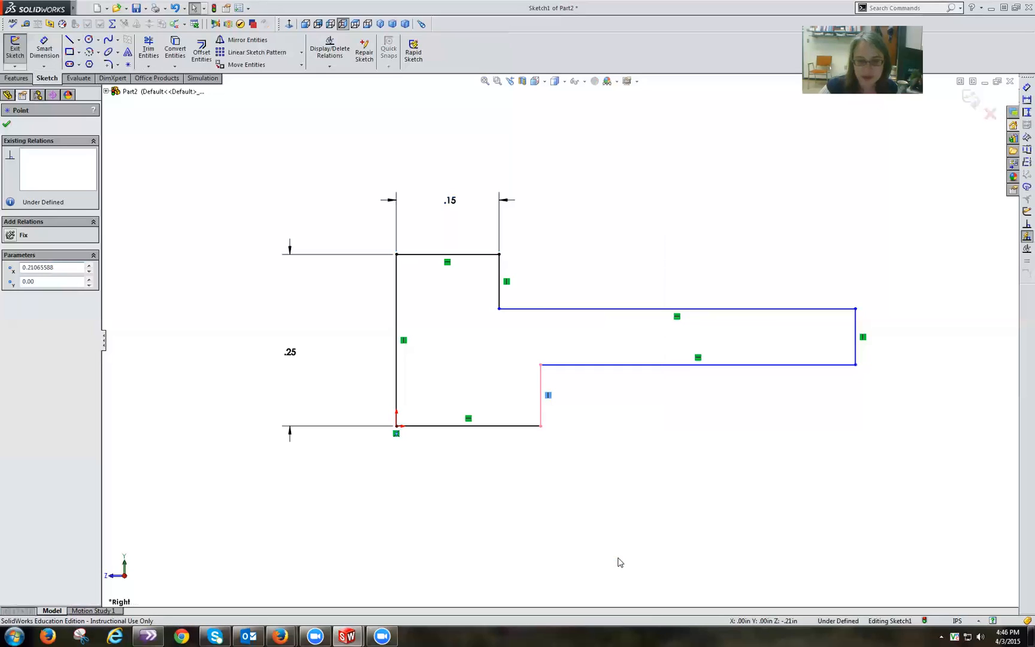
{"action": "left_click", "coordinate": [548, 397]}
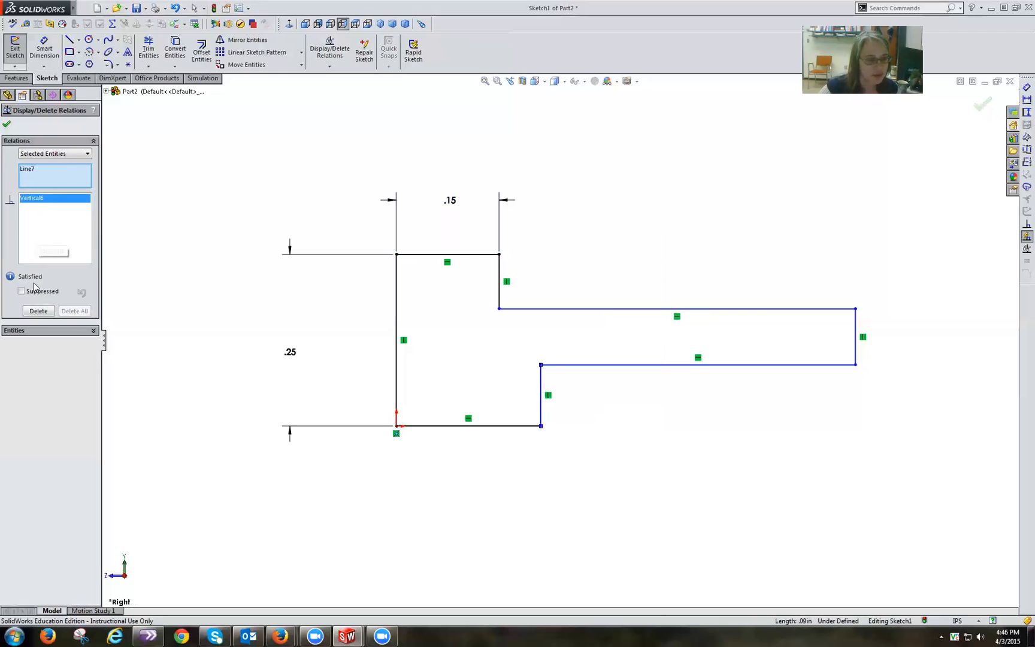
{"action": "left_click", "coordinate": [36, 311]}
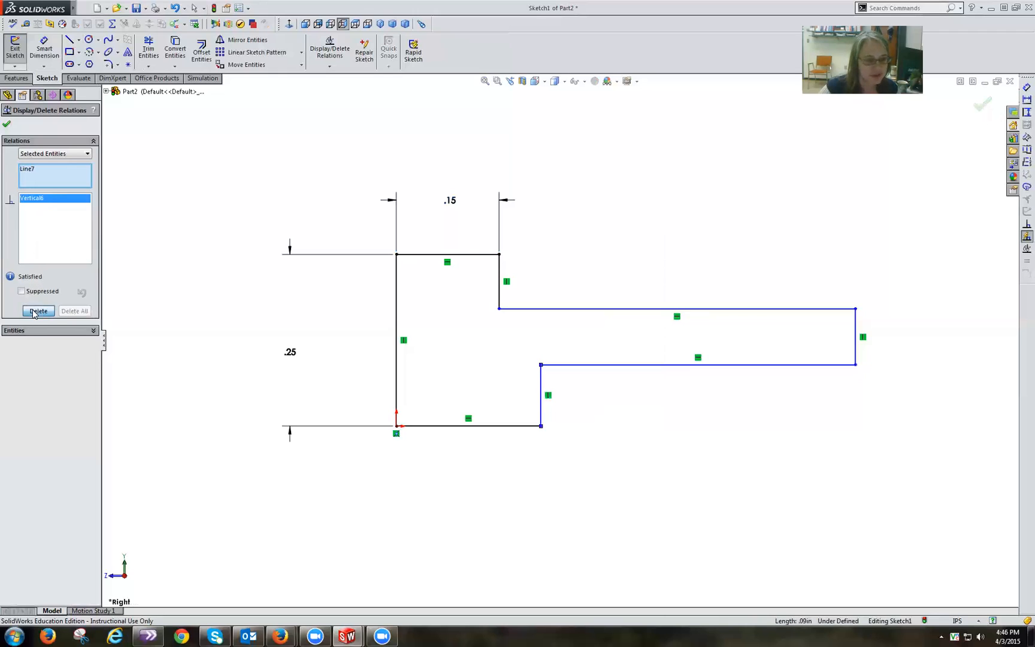
{"action": "left_click", "coordinate": [7, 124]}
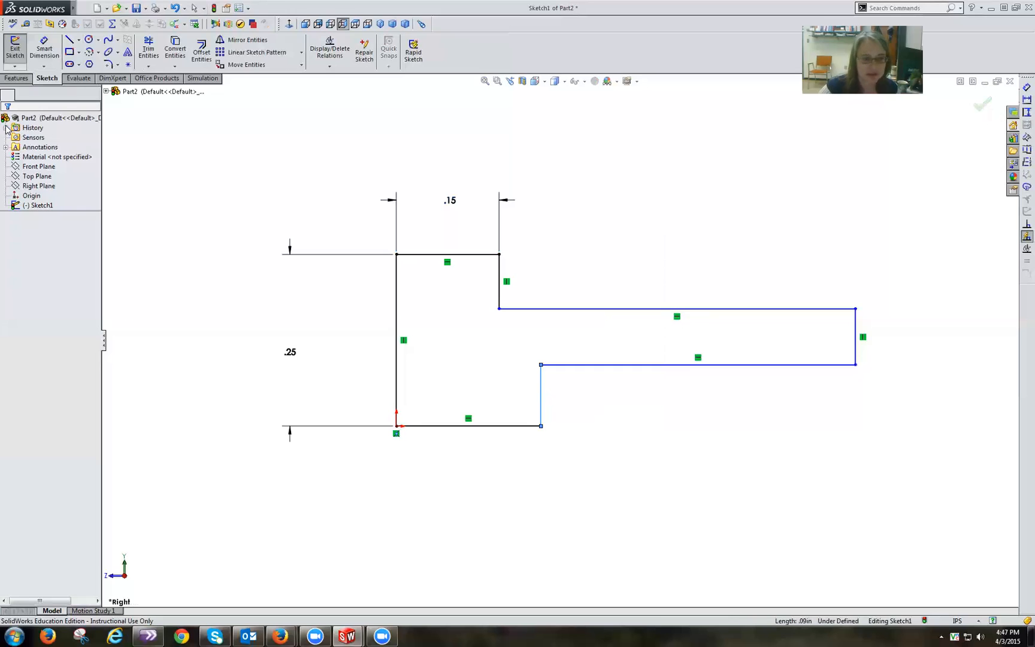
Move the lower endpoint of the freed line to 0.15 in from the origin, making the line slanted
{"action": "left_click_drag", "start_coordinate": [541, 426], "coordinate": [500, 427]}
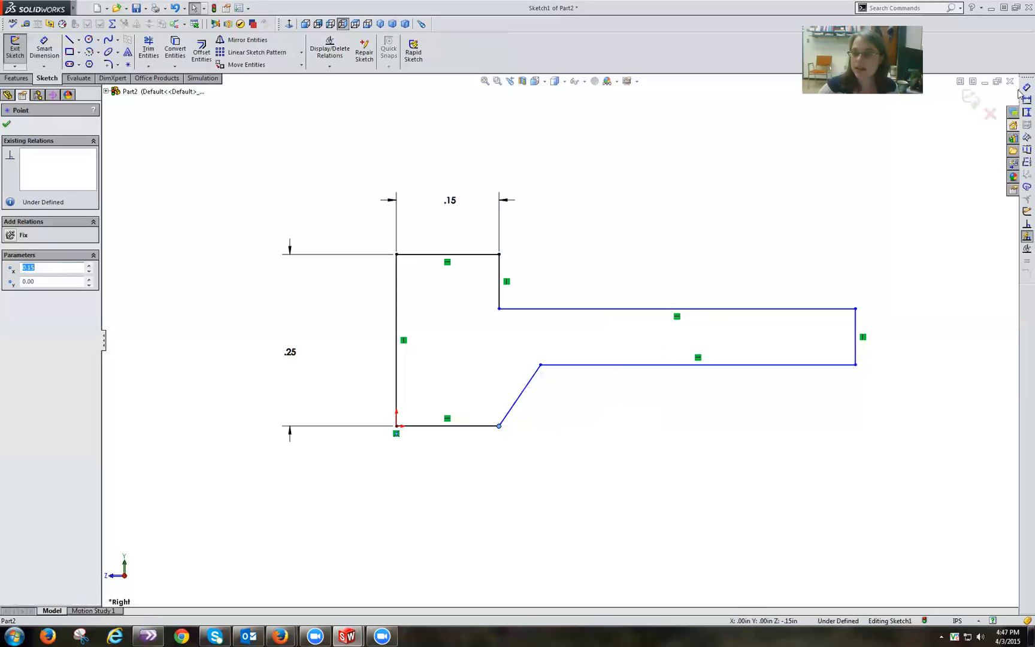
{"action": "left_click", "coordinate": [7, 126]}
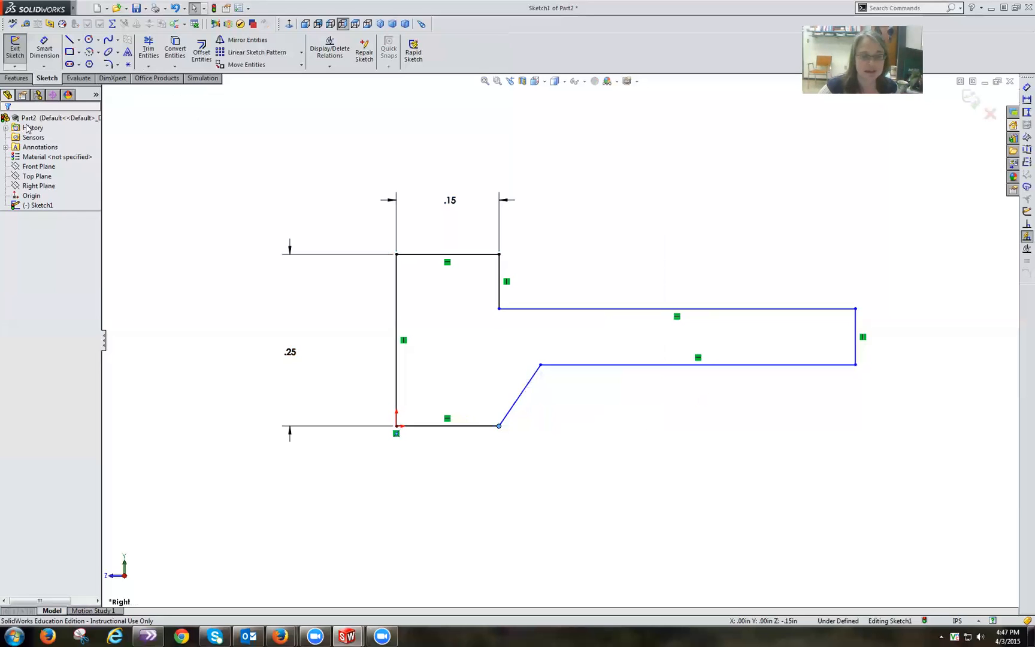
Dimension the angle between the slanted edge and the profile's bottom edge as 59 degrees
{"action": "left_click", "coordinate": [1027, 88]}
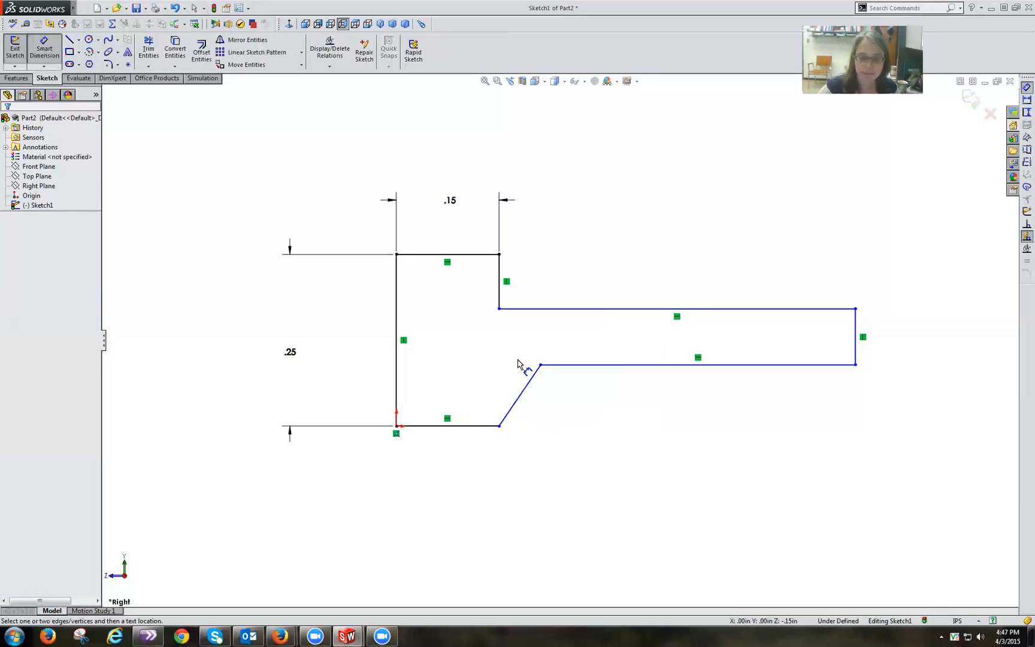
{"action": "left_click", "coordinate": [524, 392]}
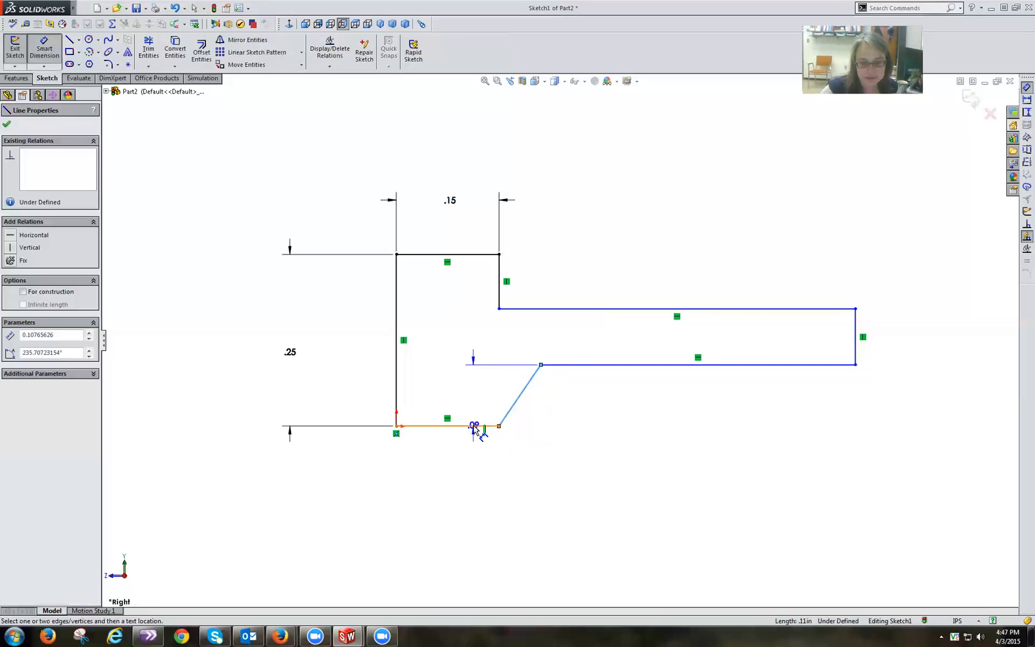
{"action": "left_click", "coordinate": [474, 427]}
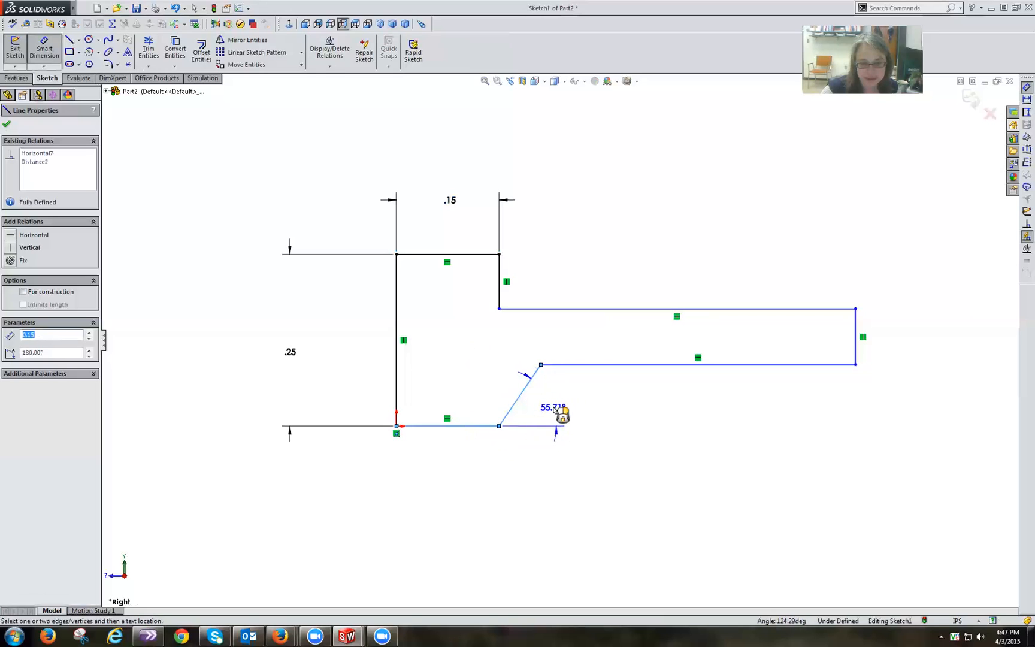
{"action": "left_click", "coordinate": [554, 408]}
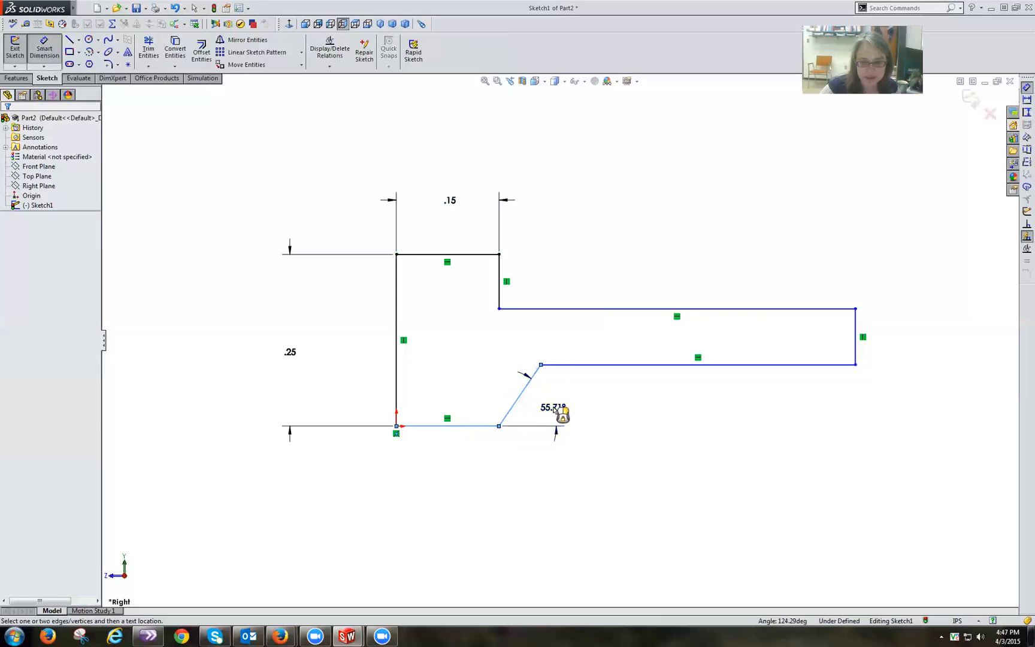
{"action": "type", "text": "5"}
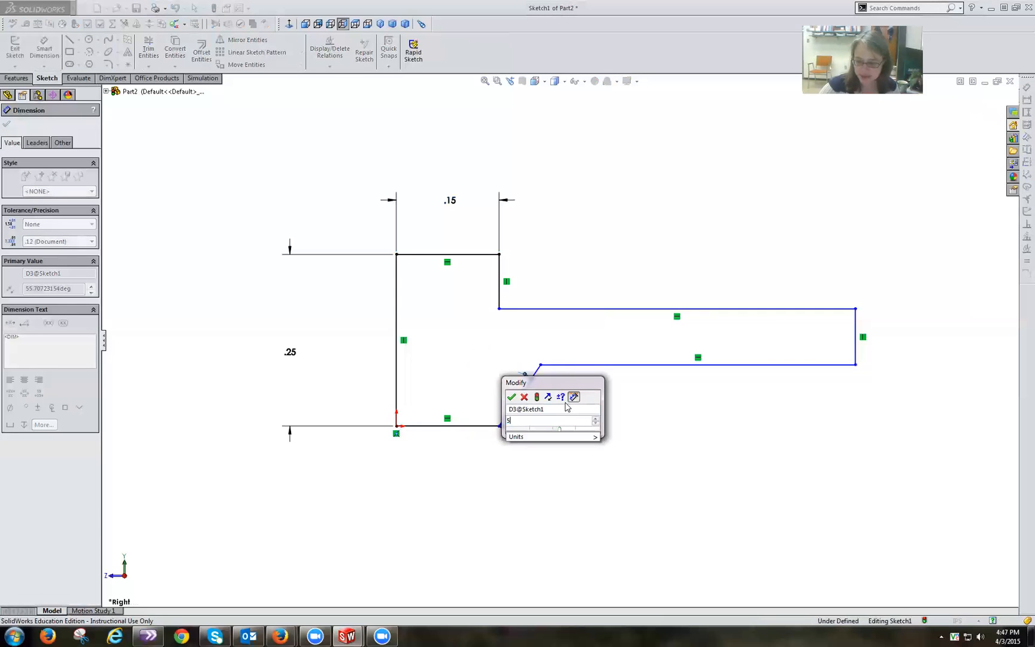
{"action": "type", "text": "9.00"}
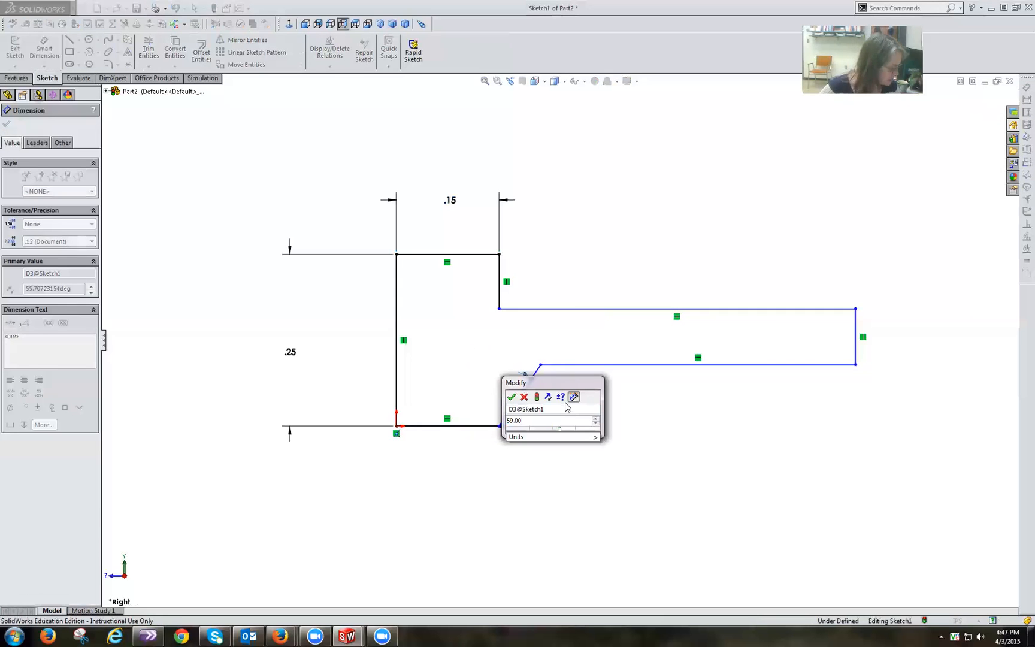
{"action": "left_click", "coordinate": [511, 397]}
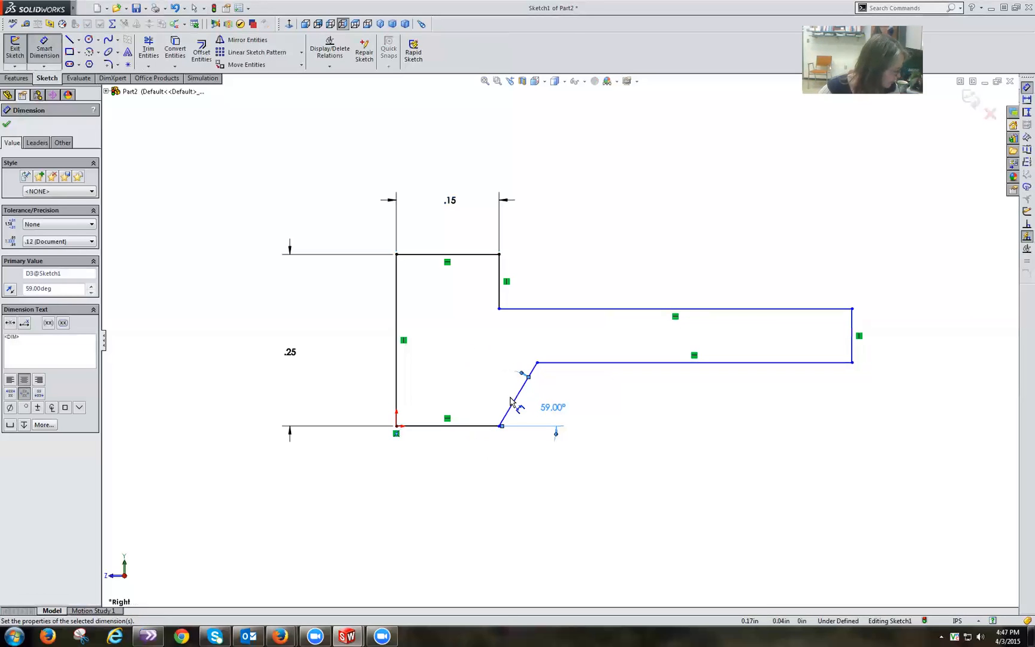
Dimension the overall length from the long vertical edge to the arm's short end edge as 0.6 in
{"action": "left_click", "coordinate": [398, 331]}
{"action": "left_click", "coordinate": [854, 339]}
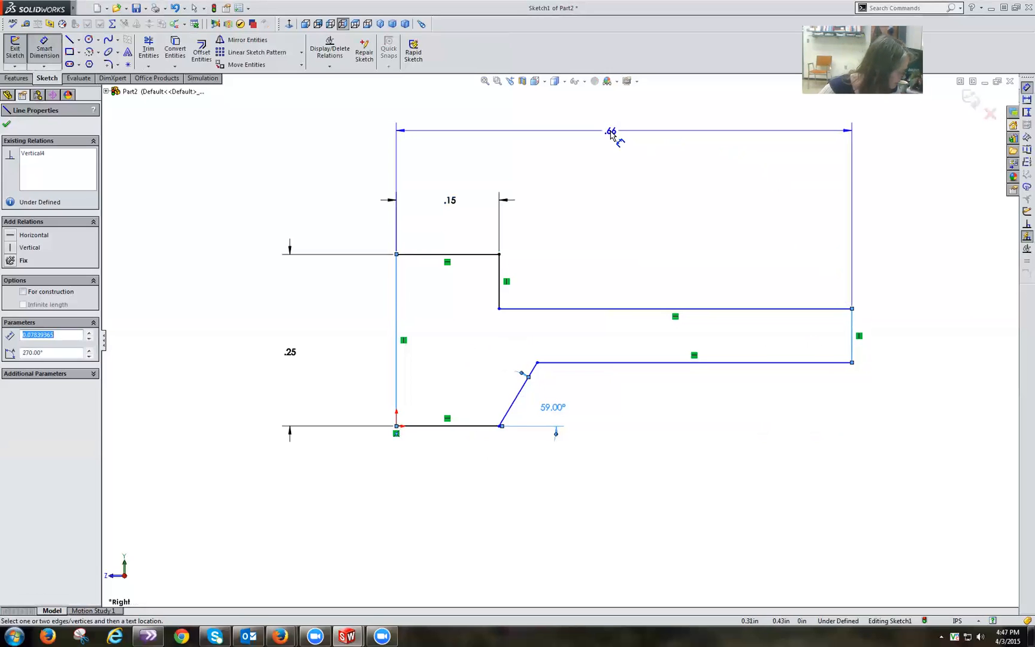
{"action": "left_click", "coordinate": [611, 132]}
{"action": "type", "text": "0.6"}
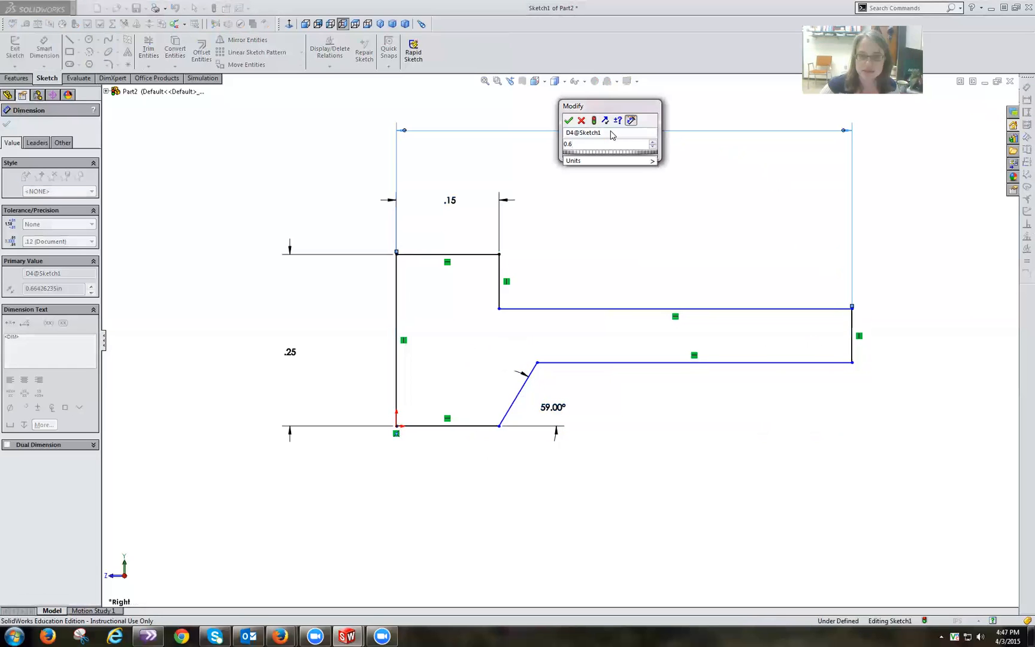
{"action": "left_click", "coordinate": [568, 122]}
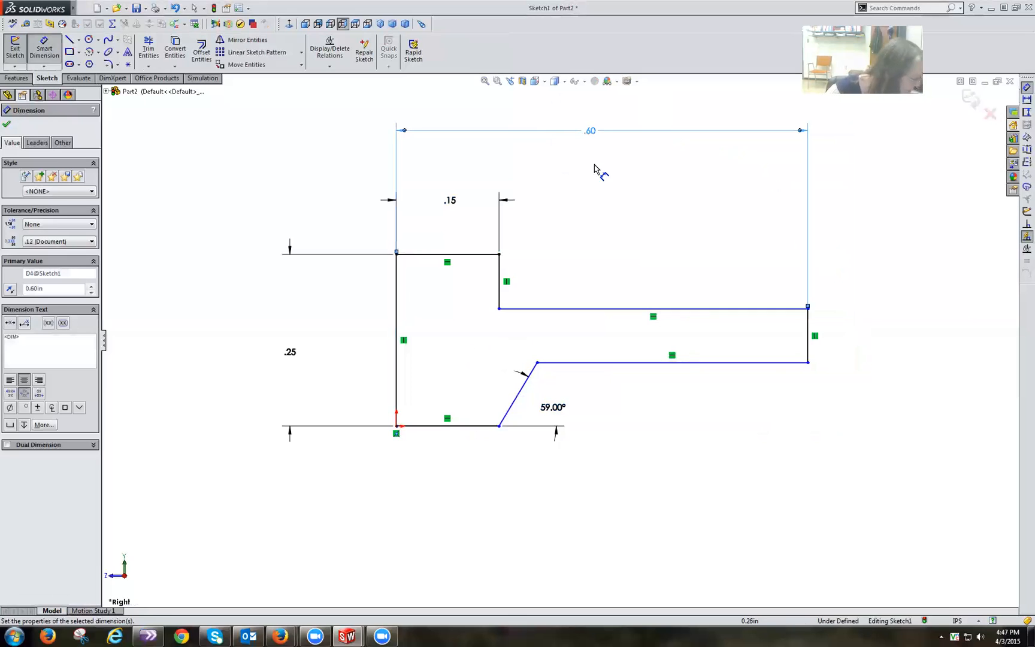
Dimension the height from the profile's bottom edge to the arm's lower edge as 0.115 in
{"action": "left_click", "coordinate": [681, 363]}
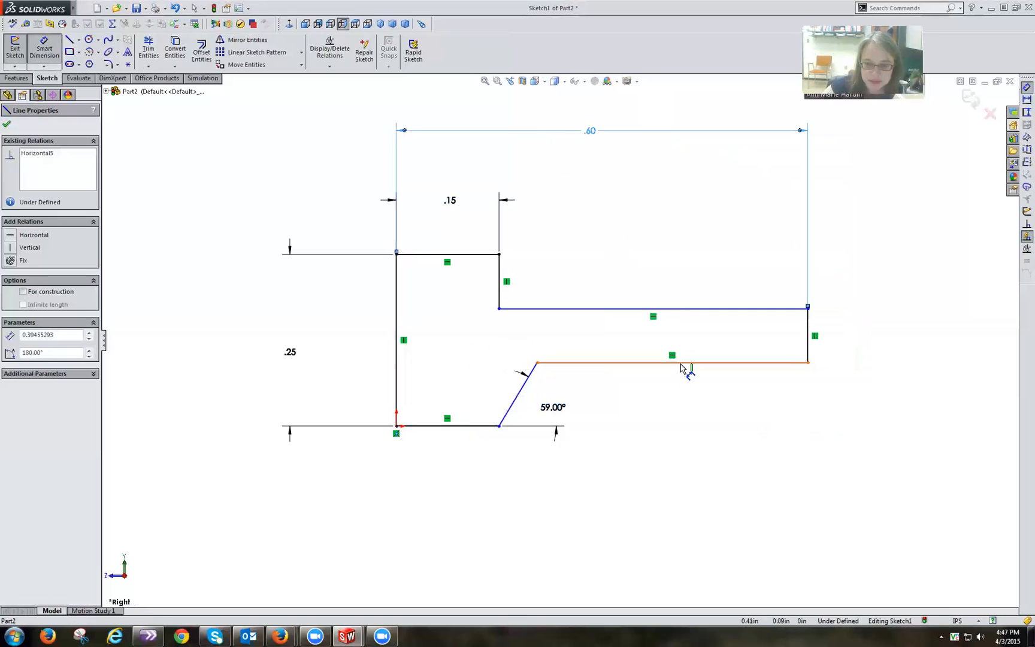
{"action": "left_click", "coordinate": [456, 427]}
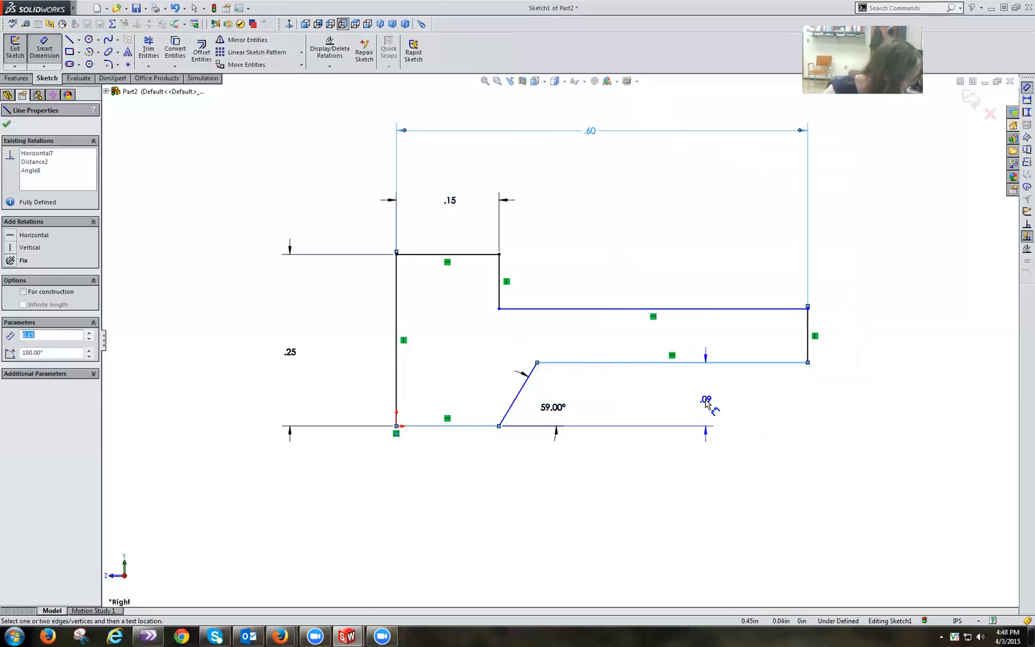
{"action": "left_click", "coordinate": [707, 403]}
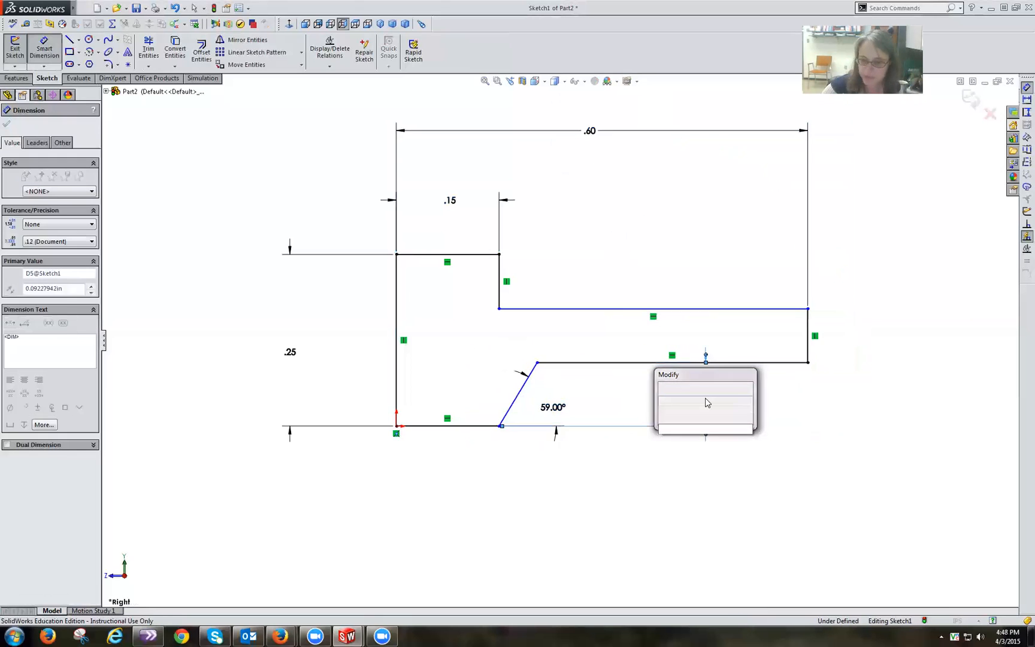
{"action": "type", "text": "0.115"}
{"action": "left_click", "coordinate": [665, 390]}
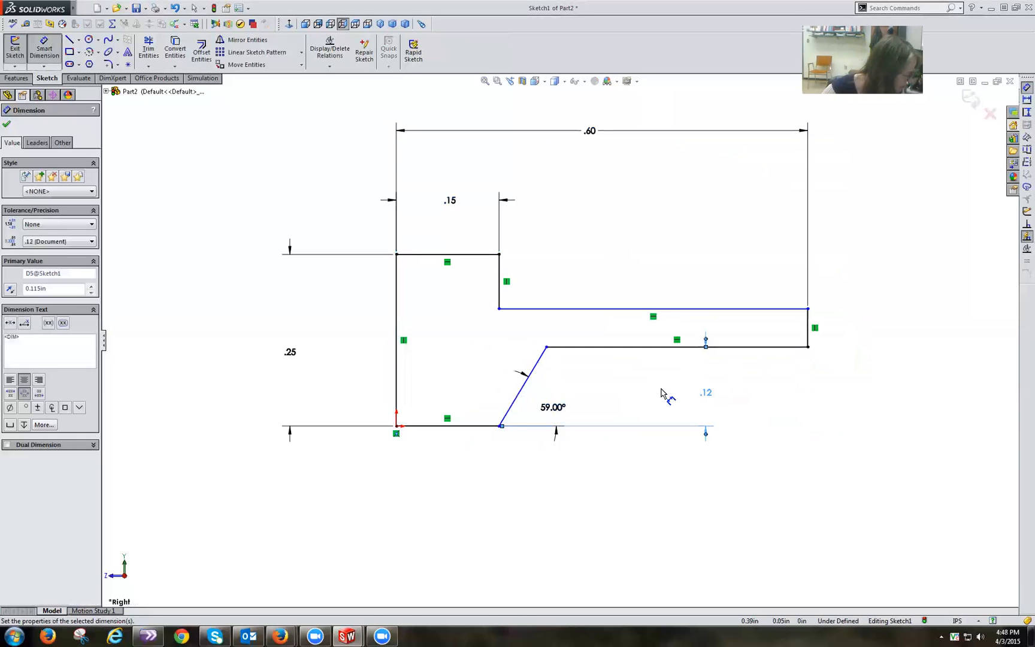
Dimension the height from the profile's bottom edge to the arm's upper edge as 0.158 in
{"action": "left_click", "coordinate": [668, 309]}
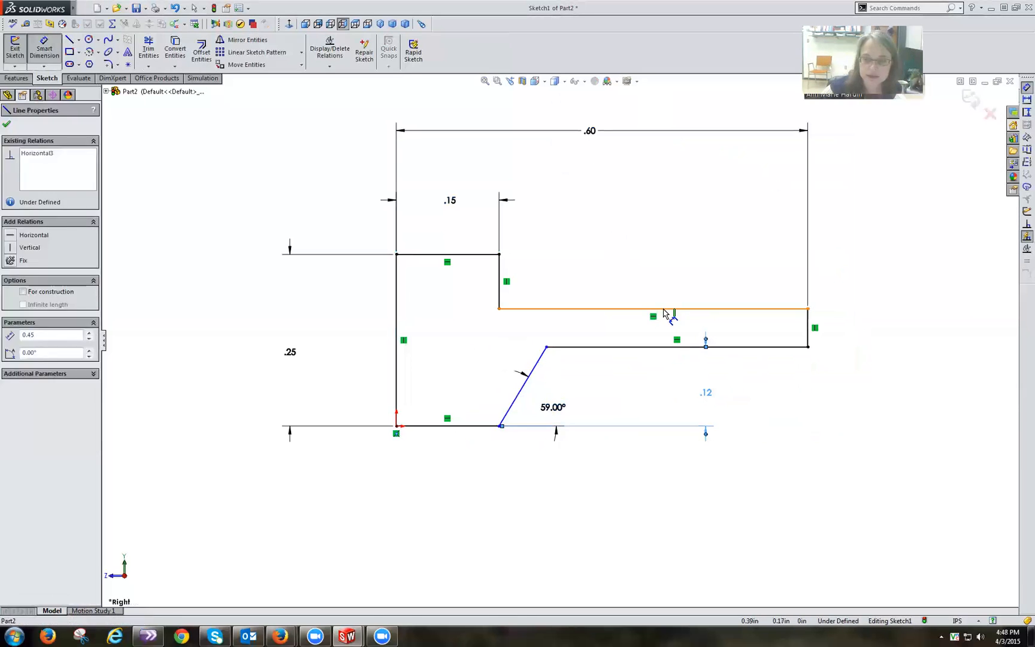
{"action": "left_click", "coordinate": [493, 418]}
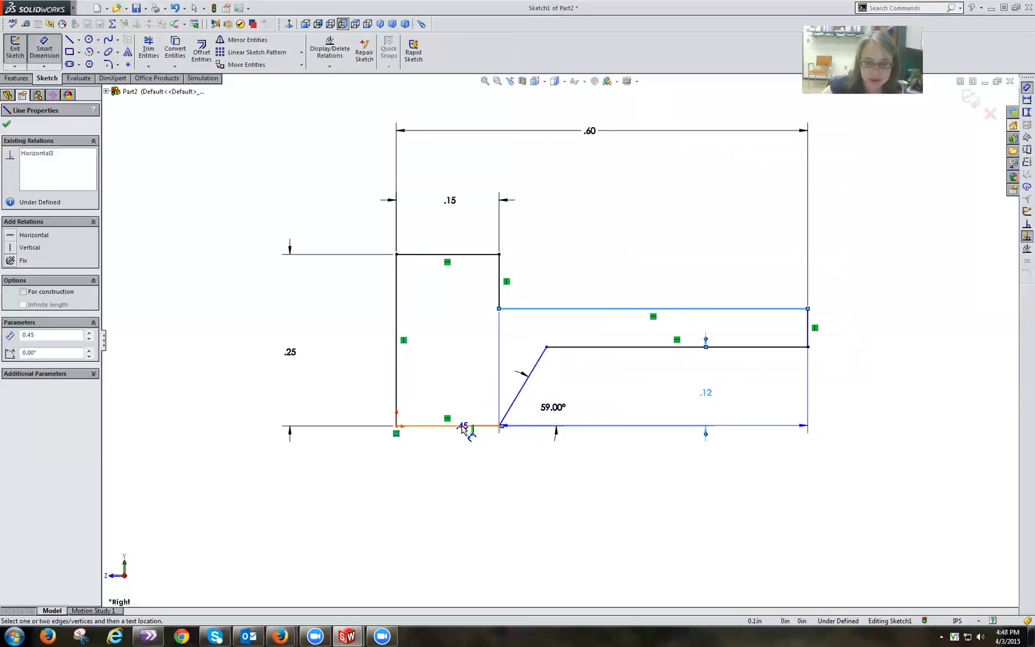
{"action": "left_click", "coordinate": [464, 428]}
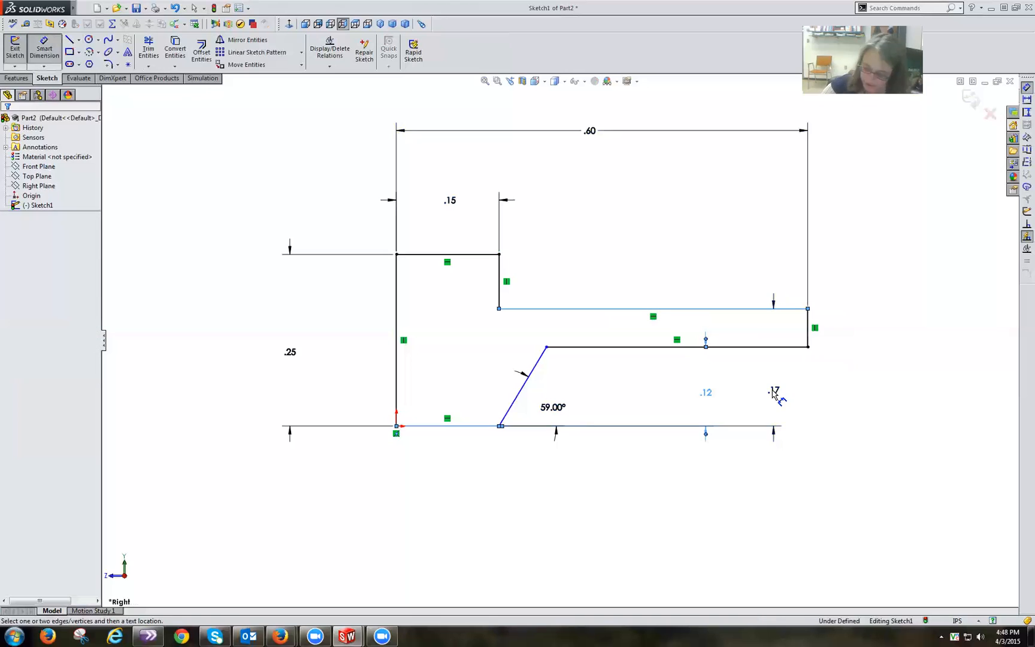
{"action": "left_click", "coordinate": [776, 393]}
{"action": "type", "text": ".158"}
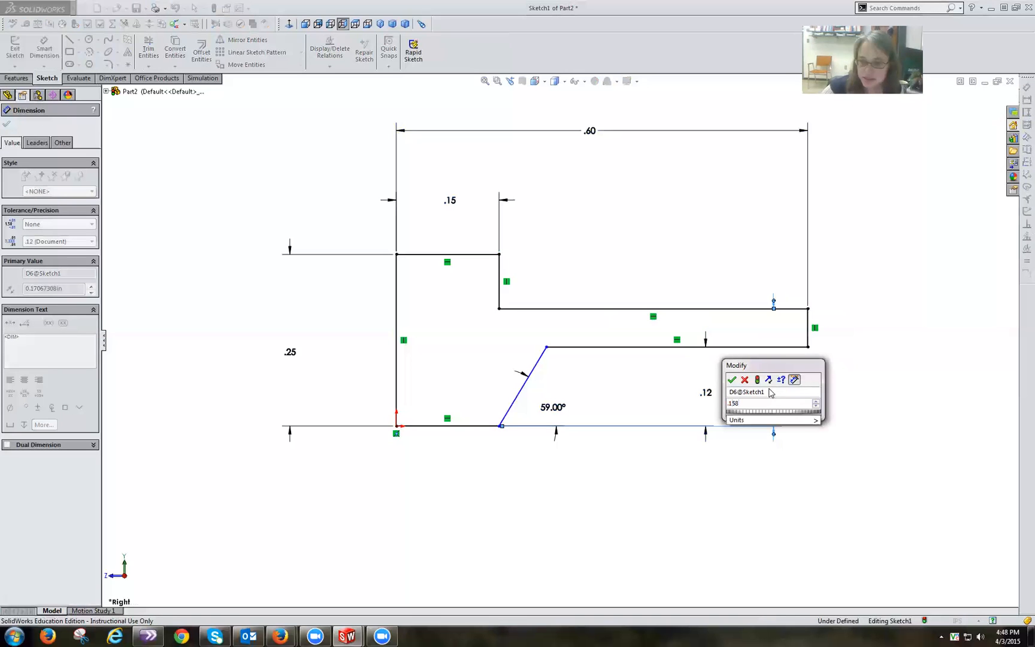
{"action": "left_click", "coordinate": [733, 379]}
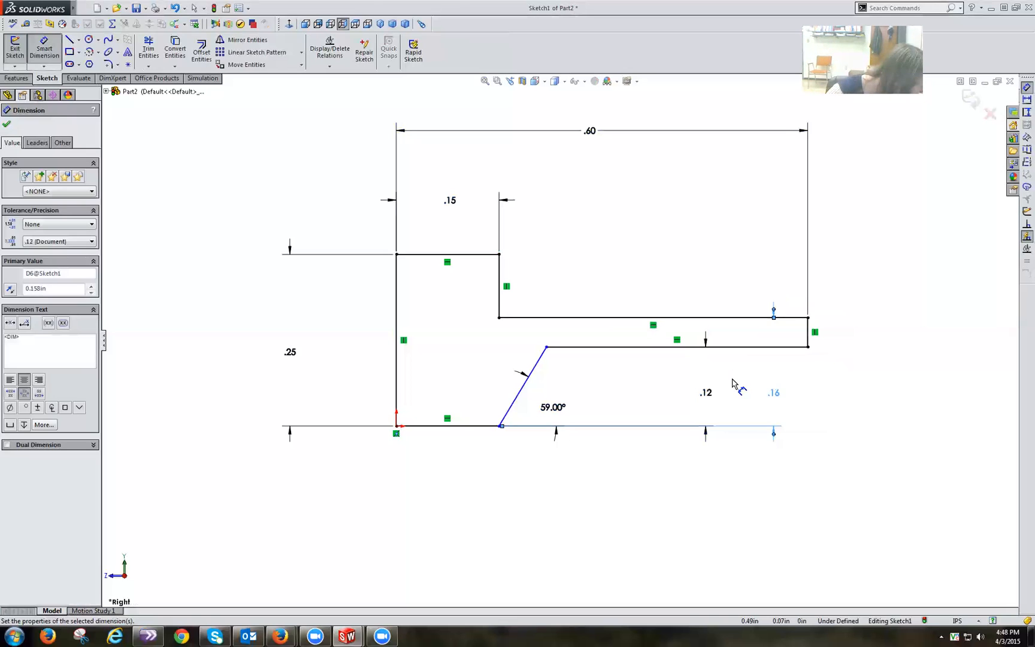
Dimension the horizontal distance from the slanted edge's upper endpoint to the arm's end edge as 0.425 in and finish dimensioning
{"action": "left_click", "coordinate": [547, 348]}
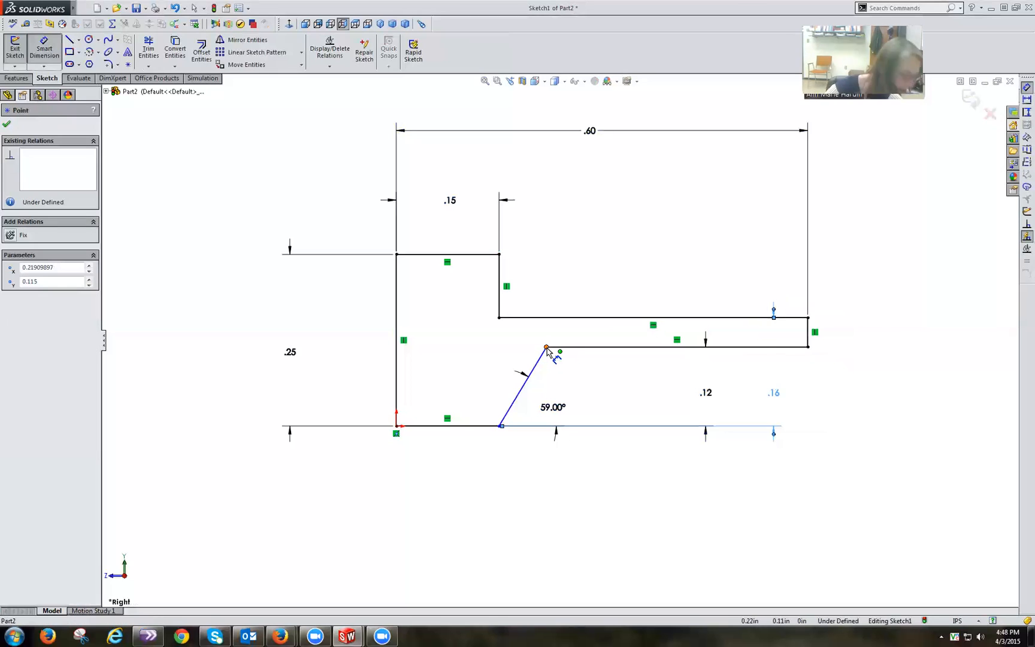
{"action": "left_click", "coordinate": [808, 342]}
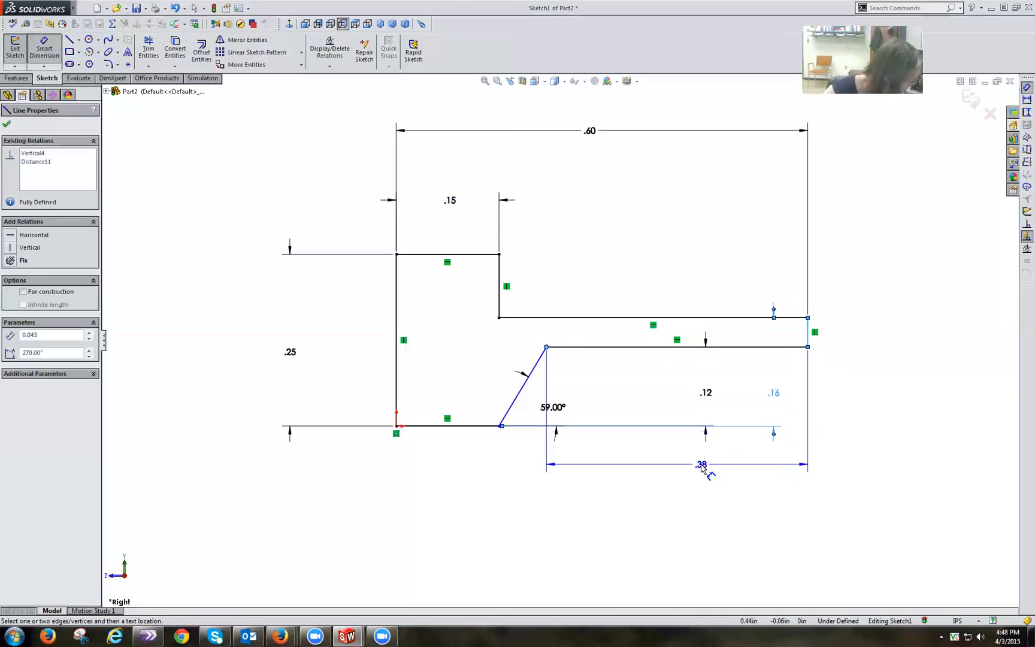
{"action": "left_click", "coordinate": [683, 467]}
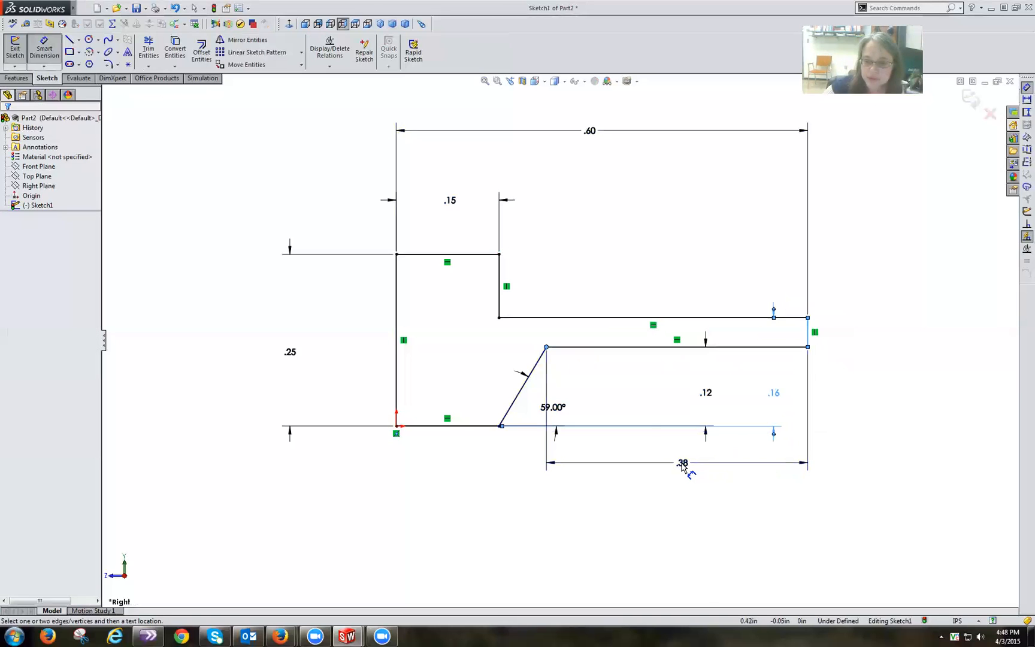
{"action": "type", "text": "0."}
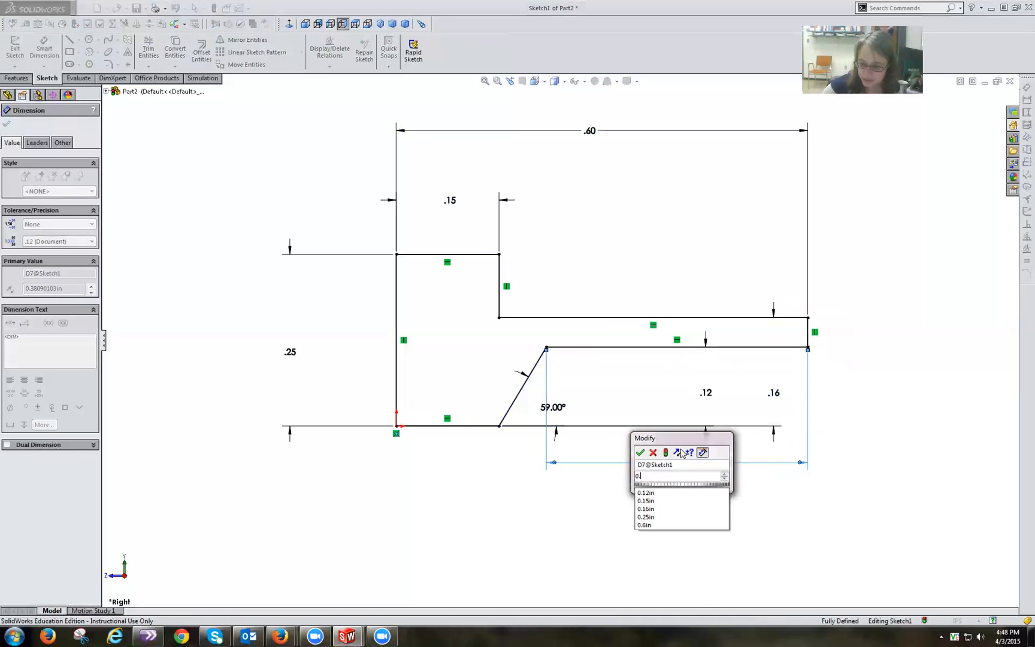
{"action": "type", "text": "425"}
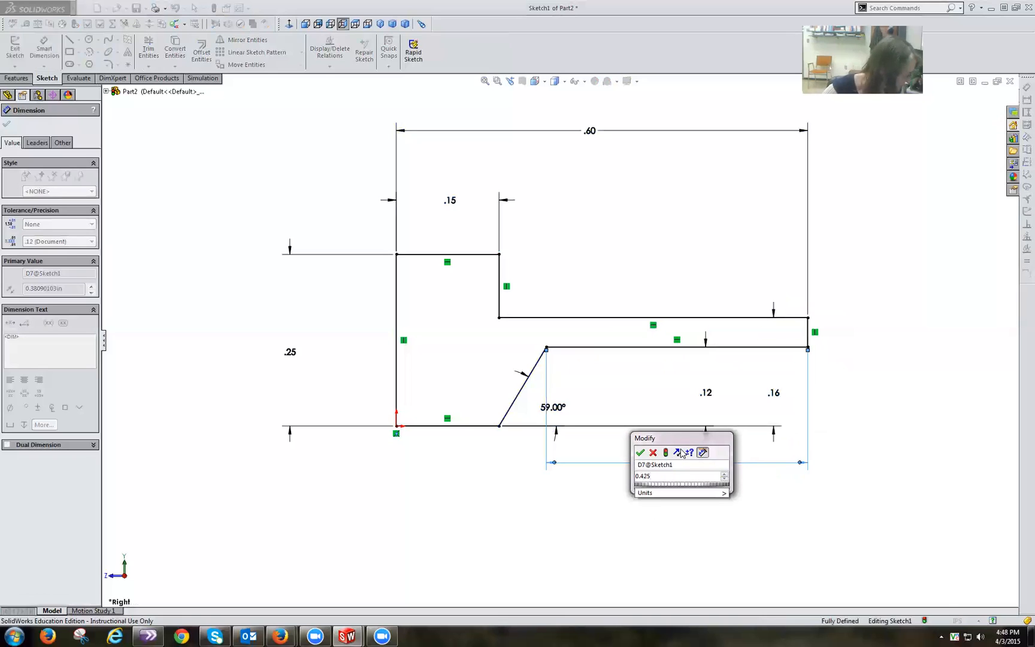
{"action": "left_click", "coordinate": [640, 453]}
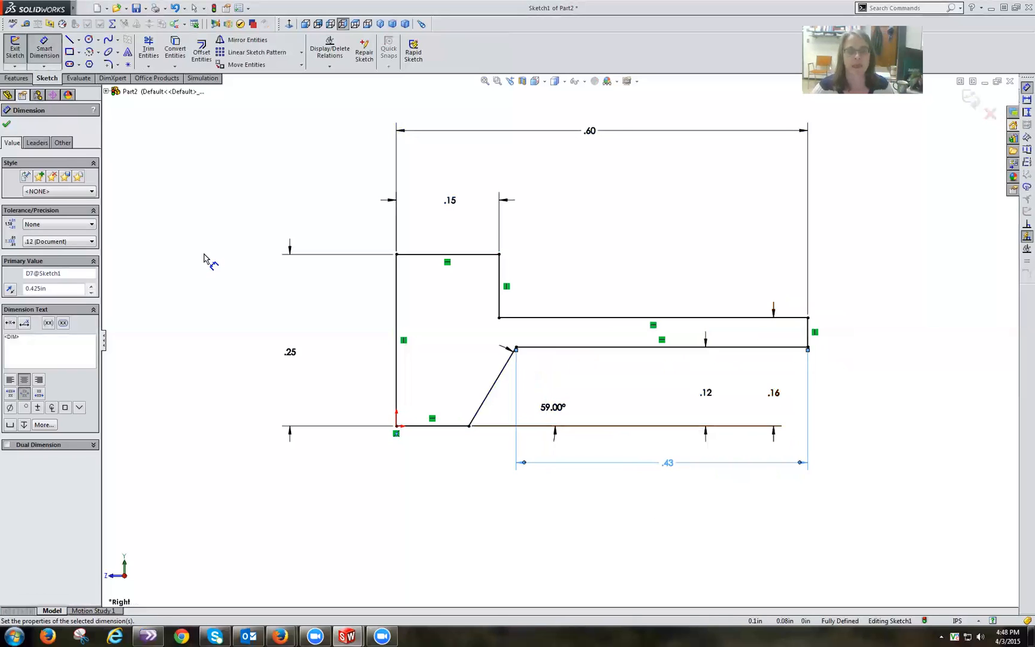
{"action": "left_click", "coordinate": [8, 125]}
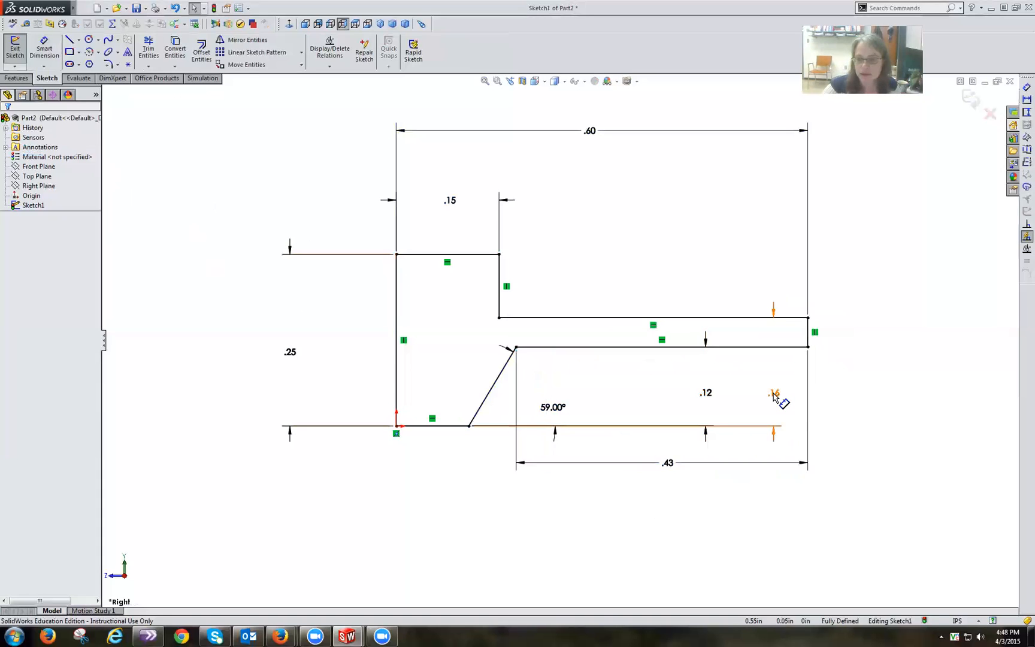
Move the arm's 0.158 in height dimension out beyond the arm's end and undo the move
{"action": "left_click_drag", "start_coordinate": [775, 396], "coordinate": [873, 382]}
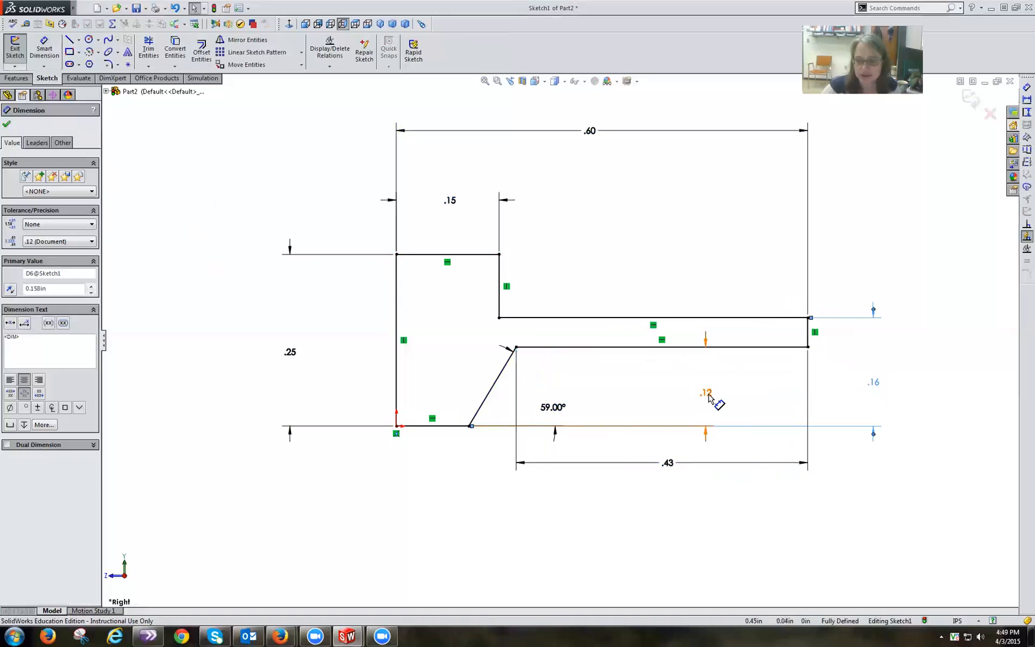
{"action": "key", "text": "Escape"}
{"action": "key", "text": "ctrl+z"}
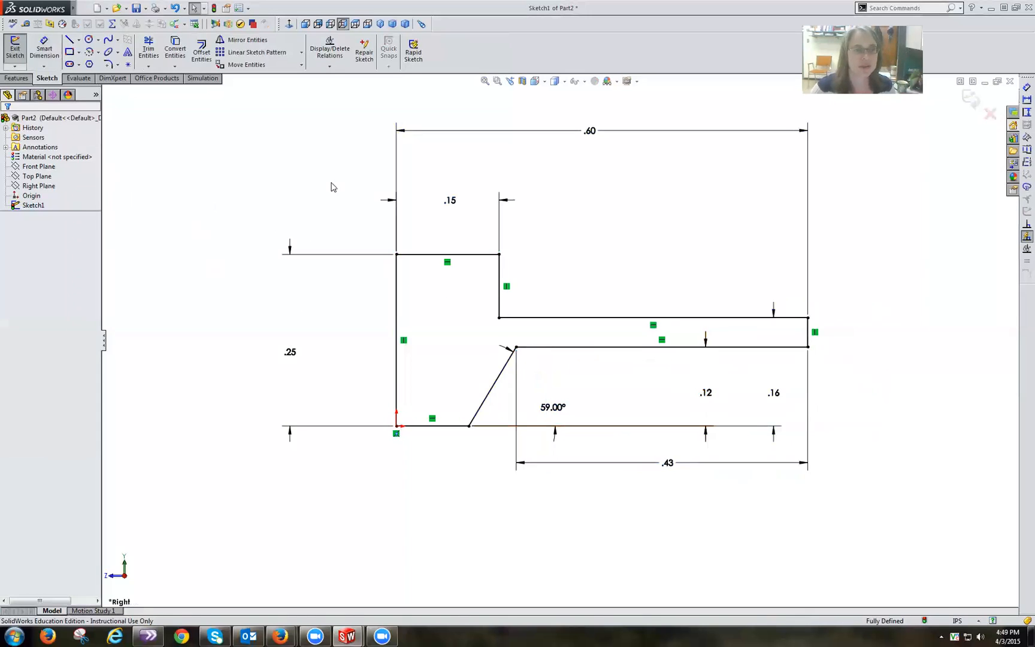
Draw a horizontal centerline about 0.76 in long from the origin along the bottom edge, extending past the arm's end
{"action": "left_click", "coordinate": [79, 39]}
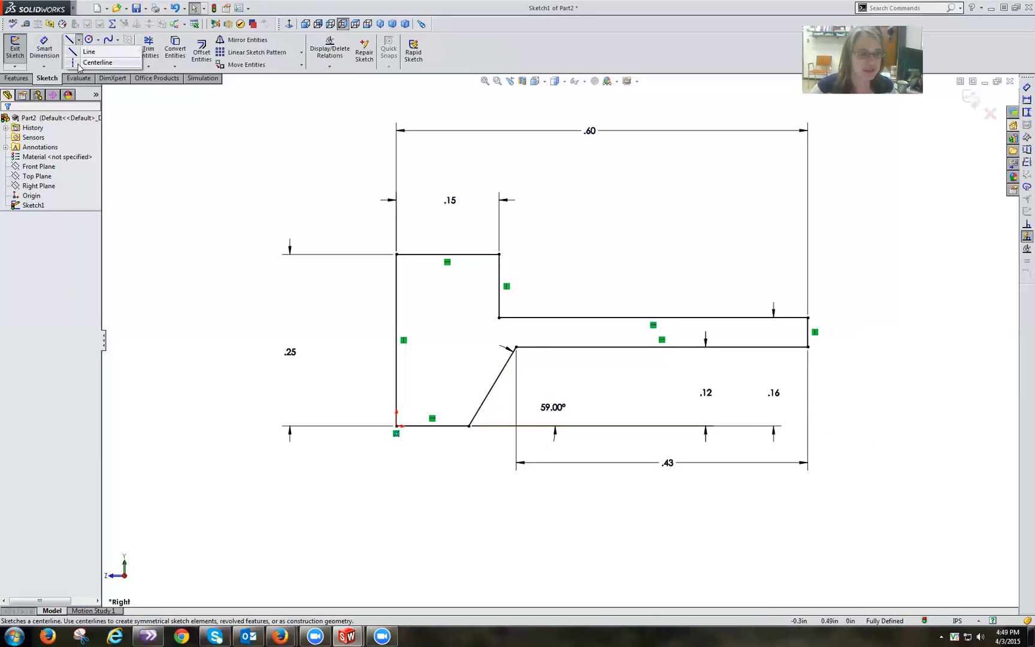
{"action": "left_click", "coordinate": [96, 62]}
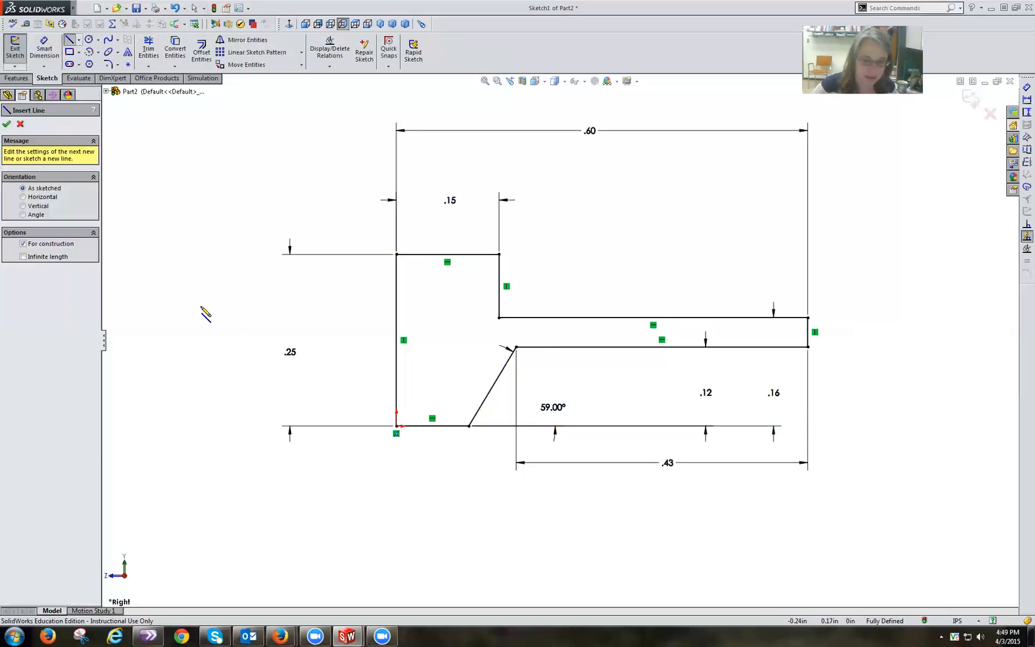
{"action": "left_click", "coordinate": [397, 426]}
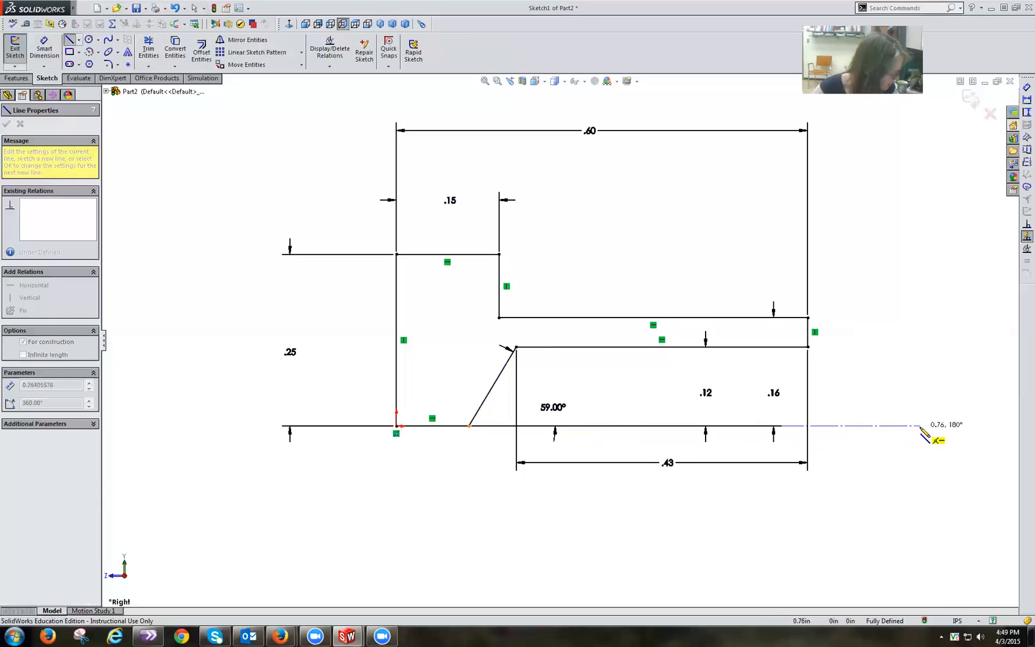
{"action": "left_click", "coordinate": [911, 426]}
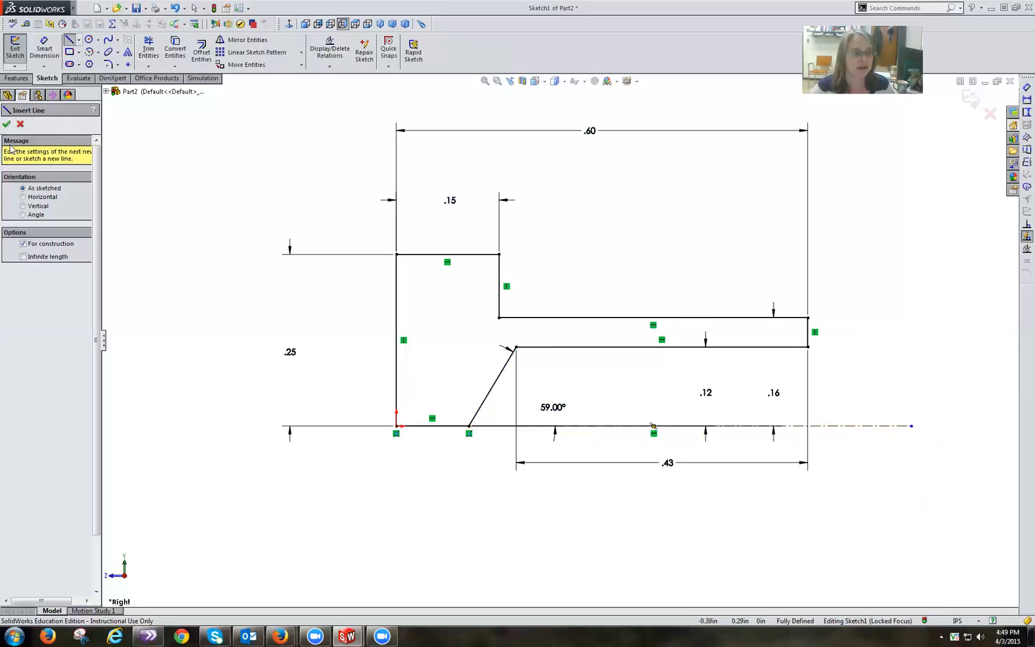
{"action": "left_click", "coordinate": [23, 197]}
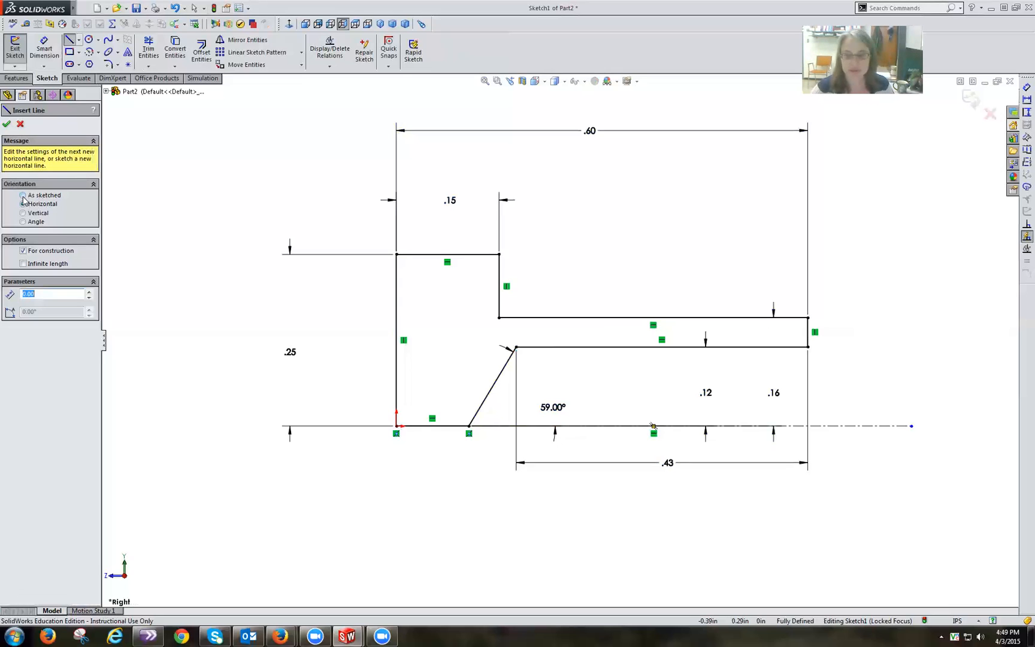
{"action": "left_click", "coordinate": [6, 124]}
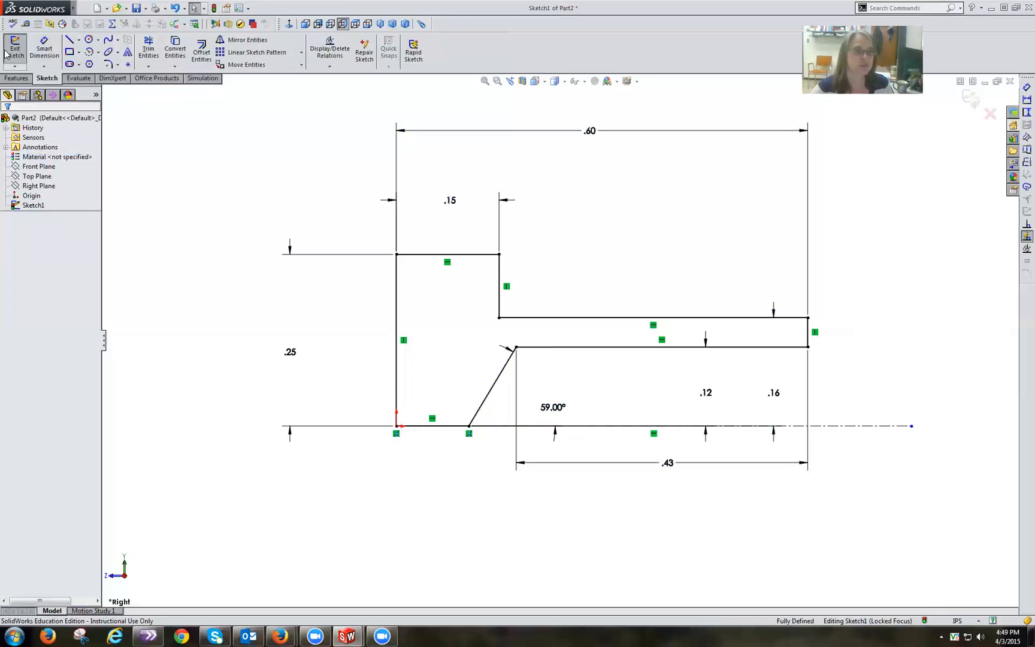
Revolve the stepped profile 360 degrees about the centerline as a Blind Revolved Boss/Base
{"action": "left_click", "coordinate": [7, 79]}
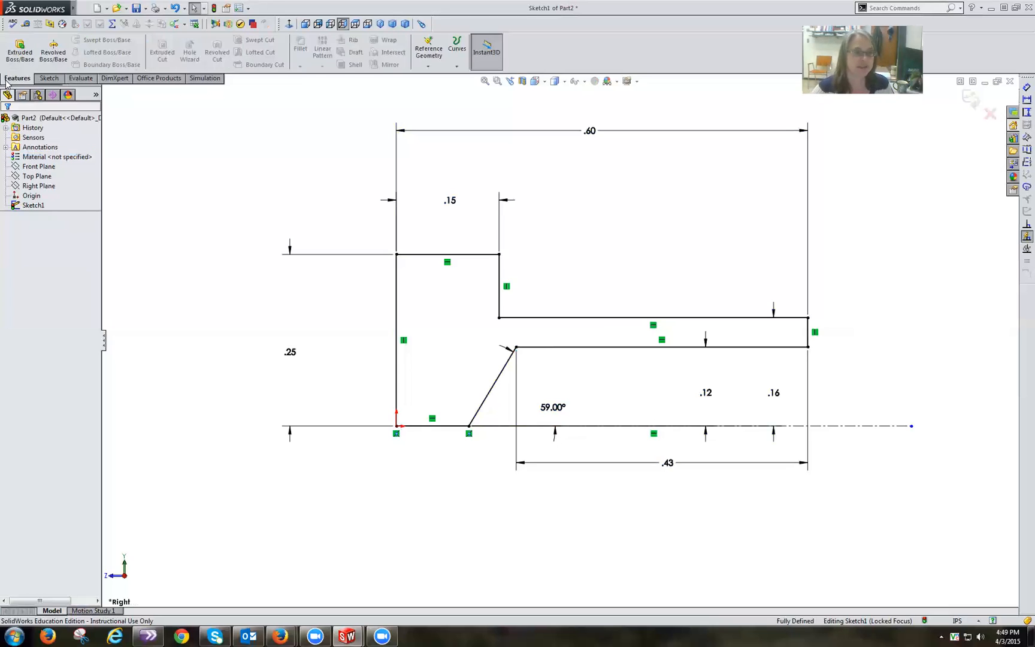
{"action": "left_click", "coordinate": [54, 50]}
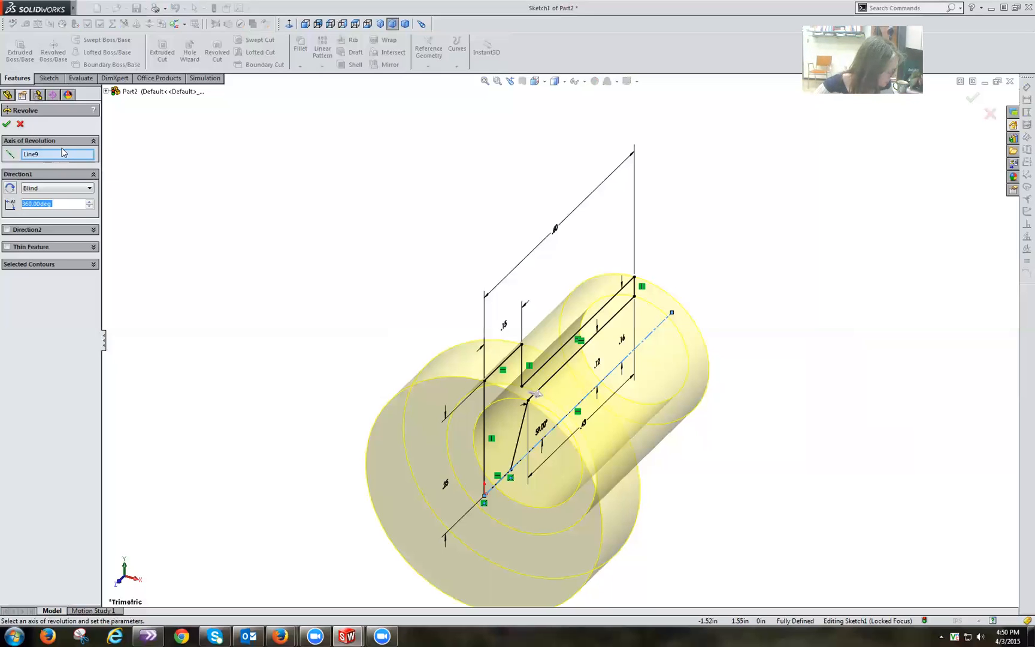
{"action": "left_click", "coordinate": [68, 190]}
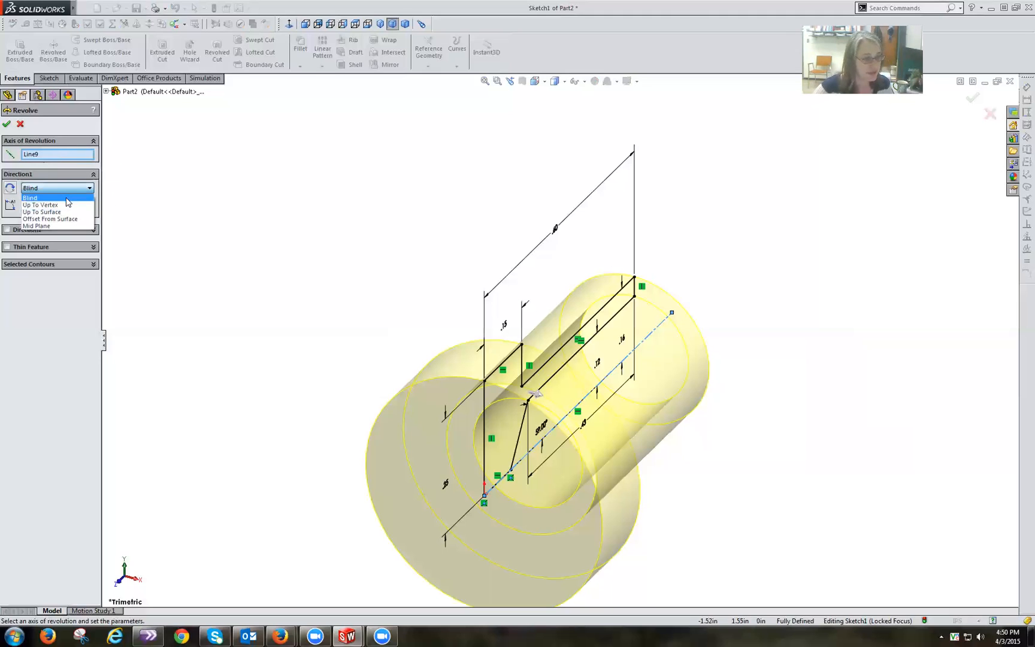
{"action": "left_click", "coordinate": [68, 199]}
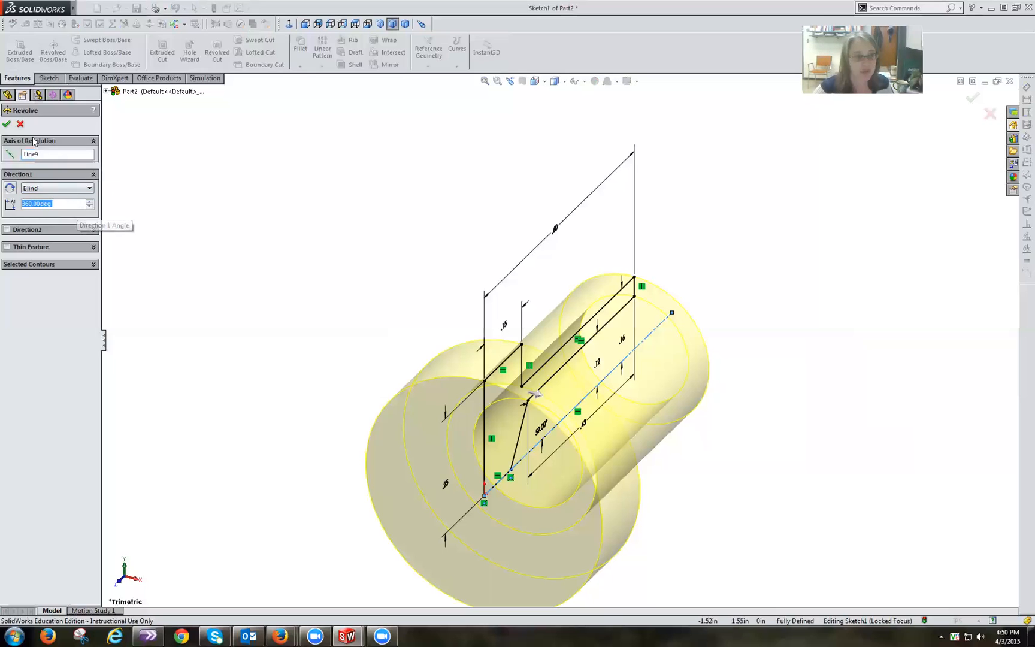
{"action": "left_click", "coordinate": [7, 124]}
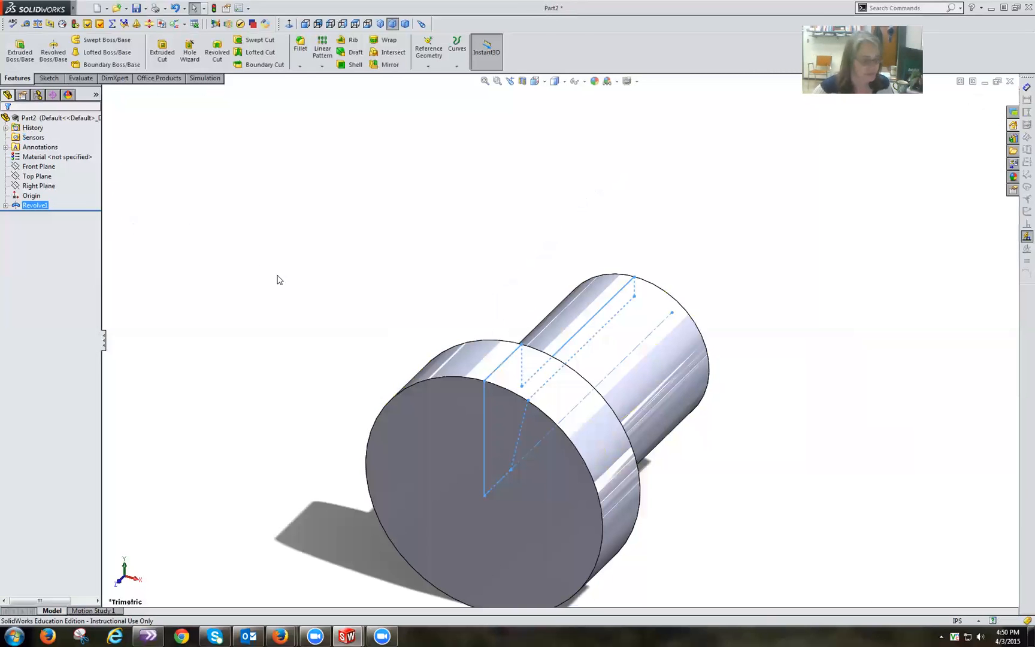
Examine the revolved pin and its internal bore from several angles in wireframe, then restore the Shaded With Edges display and the trimetric view
{"action": "mouse_move", "coordinate": [338, 316]}
{"action": "middle_mouse_down"}
{"action": "mouse_move", "coordinate": [268, 291]}
{"action": "mouse_move", "coordinate": [249, 270]}
{"action": "mouse_move", "coordinate": [270, 247]}
{"action": "middle_mouse_up"}
{"action": "left_click", "coordinate": [270, 246]}
{"action": "mouse_move", "coordinate": [292, 284]}
{"action": "middle_mouse_down"}
{"action": "mouse_move", "coordinate": [238, 291]}
{"action": "mouse_move", "coordinate": [201, 345]}
{"action": "mouse_move", "coordinate": [148, 377]}
{"action": "mouse_move", "coordinate": [193, 379]}
{"action": "mouse_move", "coordinate": [143, 369]}
{"action": "mouse_move", "coordinate": [150, 380]}
{"action": "mouse_move", "coordinate": [203, 383]}
{"action": "mouse_move", "coordinate": [246, 354]}
{"action": "middle_mouse_up"}
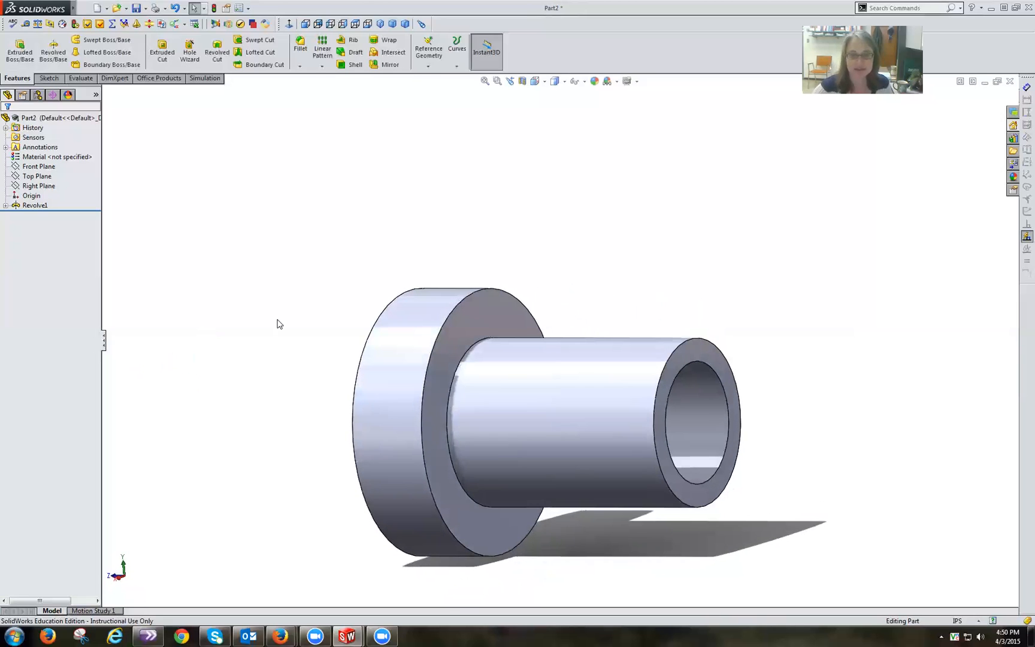
{"action": "left_click", "coordinate": [555, 84]}
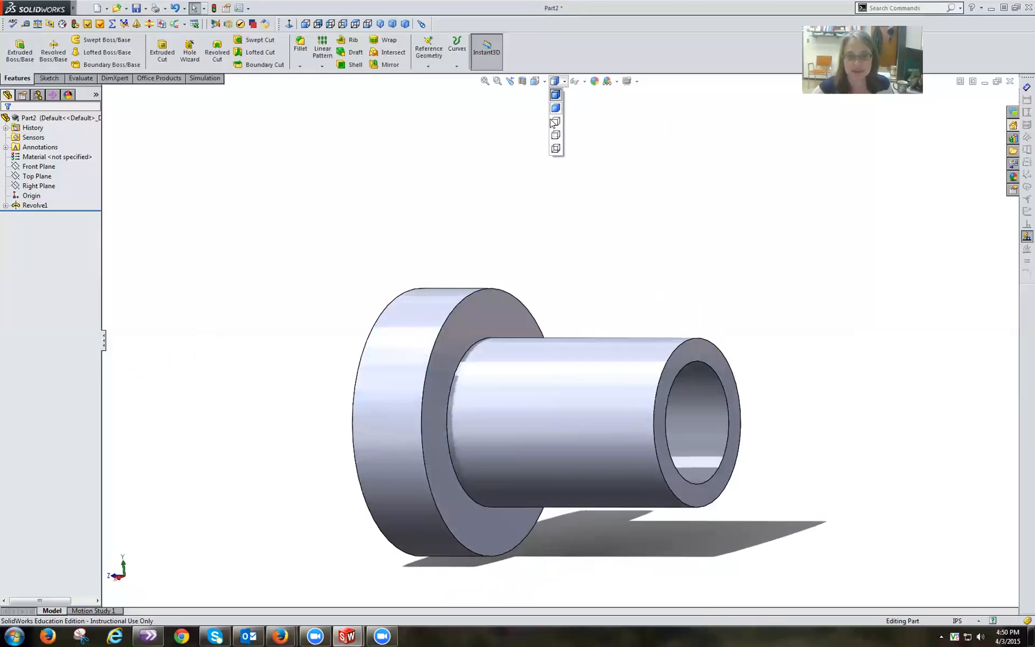
{"action": "left_click", "coordinate": [556, 149]}
{"action": "middle_click_drag", "start_coordinate": [557, 154], "coordinate": [575, 175]}
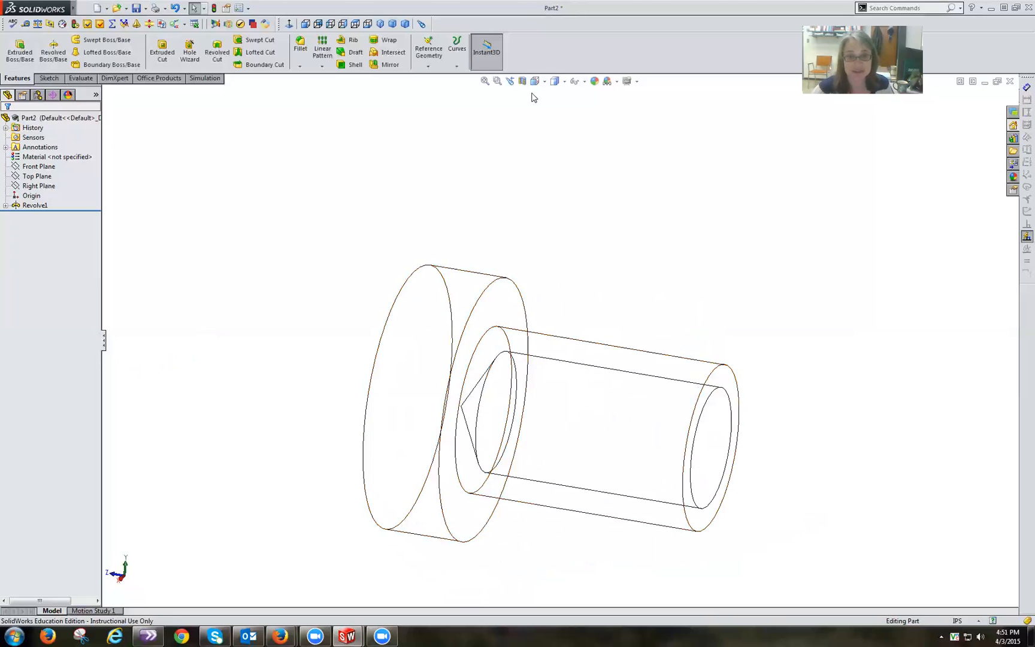
{"action": "left_click", "coordinate": [555, 82]}
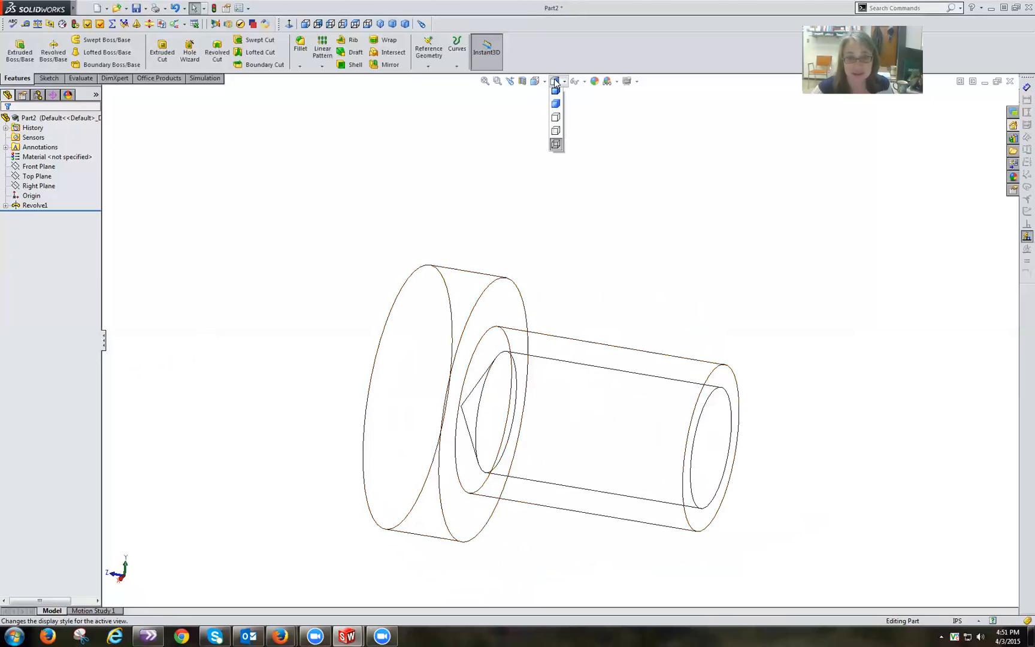
{"action": "left_click", "coordinate": [556, 96]}
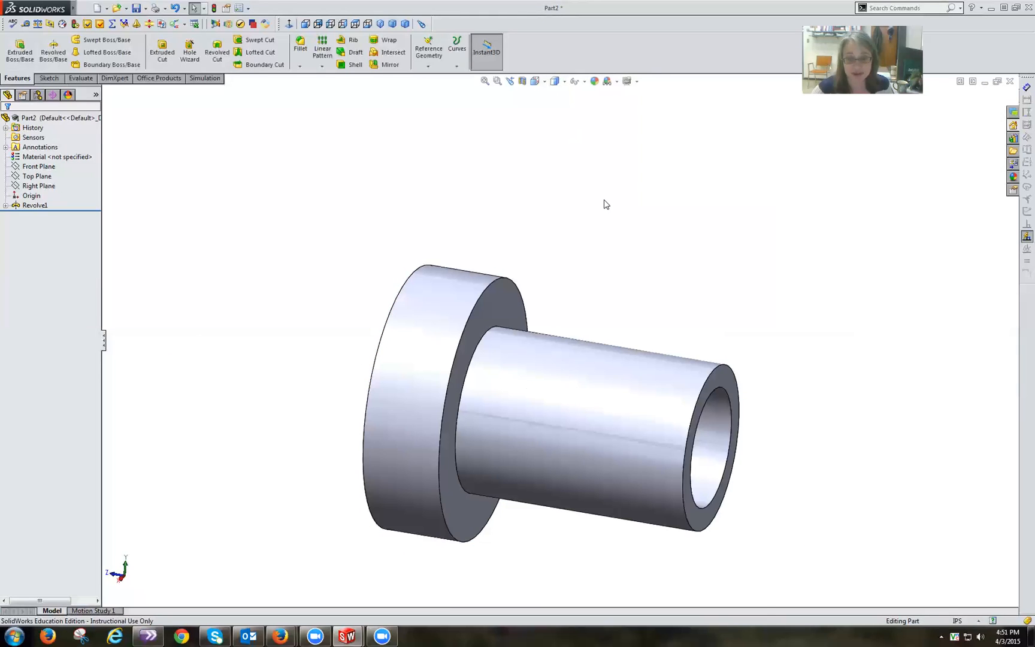
{"action": "left_click", "coordinate": [392, 24]}
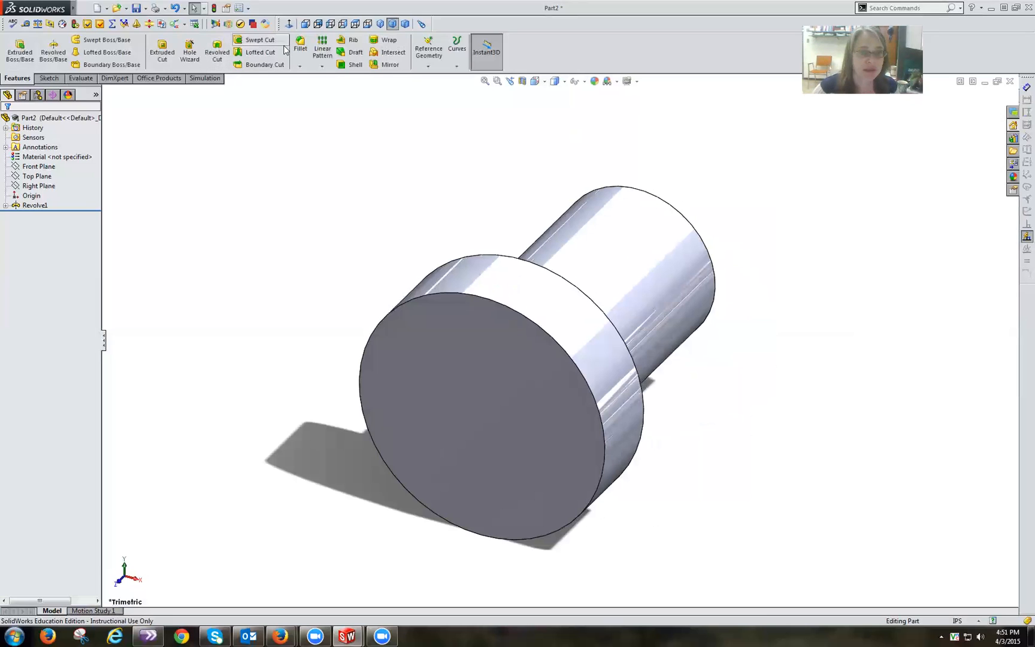
Chamfer the outer edge of the head's end face and the bore edge at the shaft's open end, 0.0325 in at 45 degrees
{"action": "left_click", "coordinate": [300, 66]}
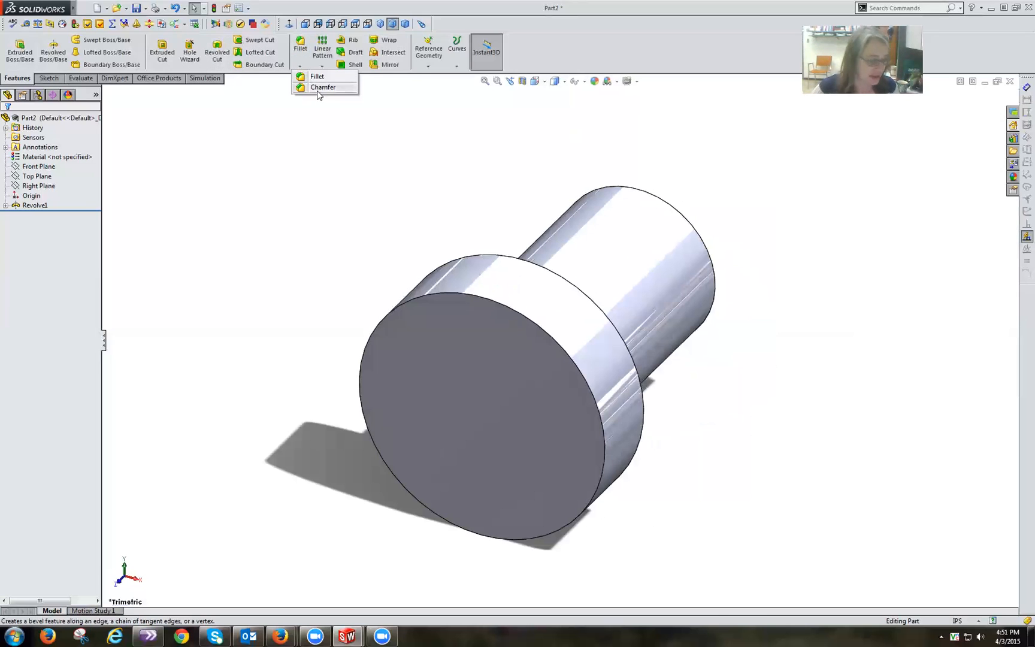
{"action": "left_click", "coordinate": [318, 89]}
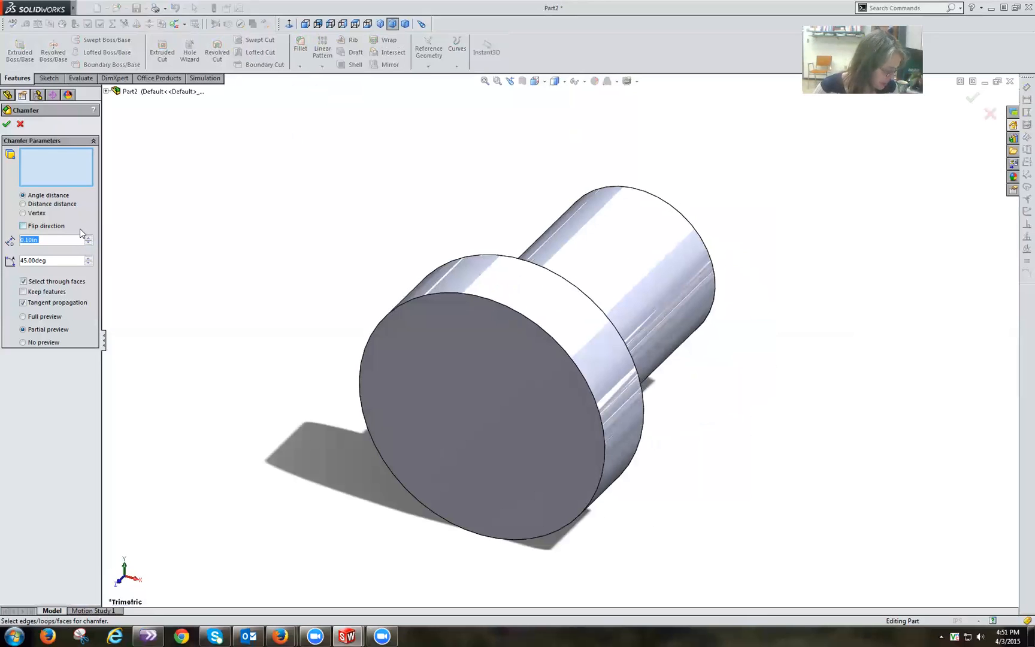
{"action": "type", "text": "0"}
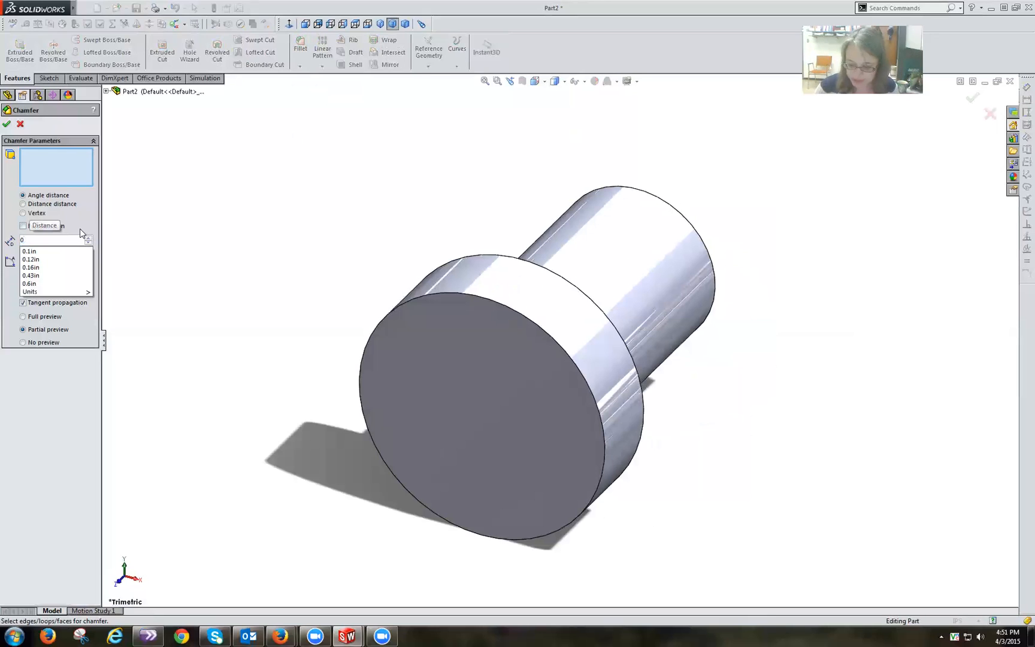
{"action": "type", "text": ".032"}
{"action": "type", "text": "5"}
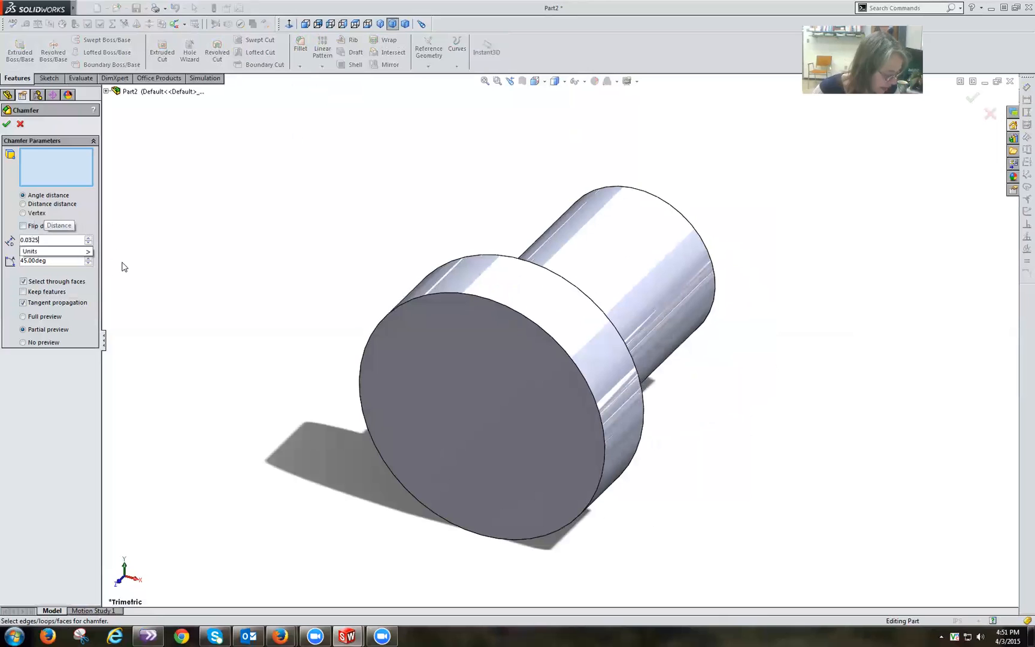
{"action": "left_click", "coordinate": [492, 301]}
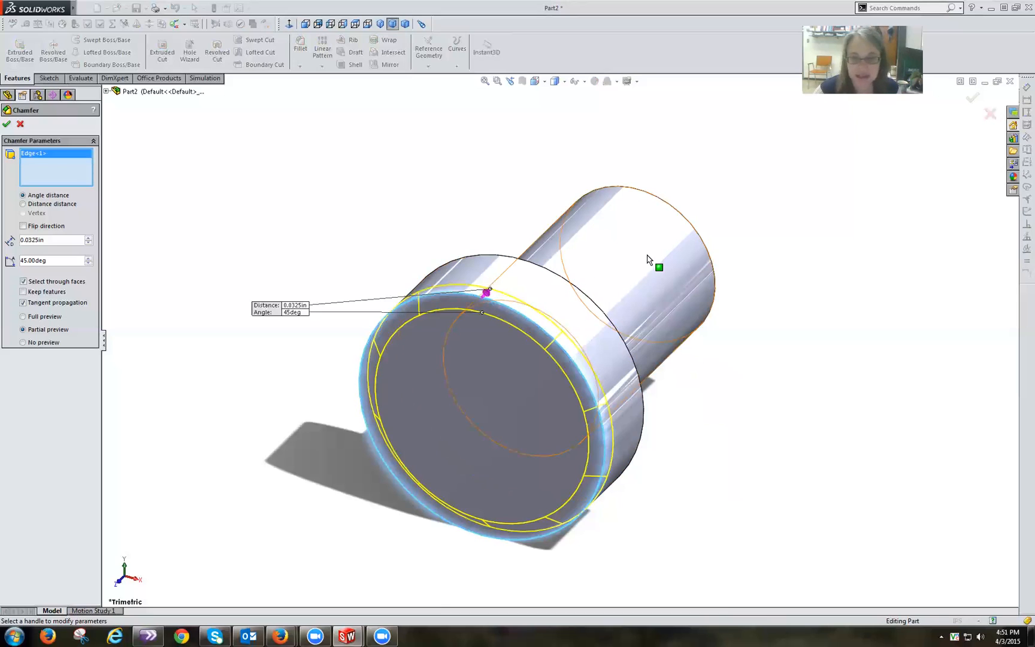
{"action": "left_click", "coordinate": [682, 243]}
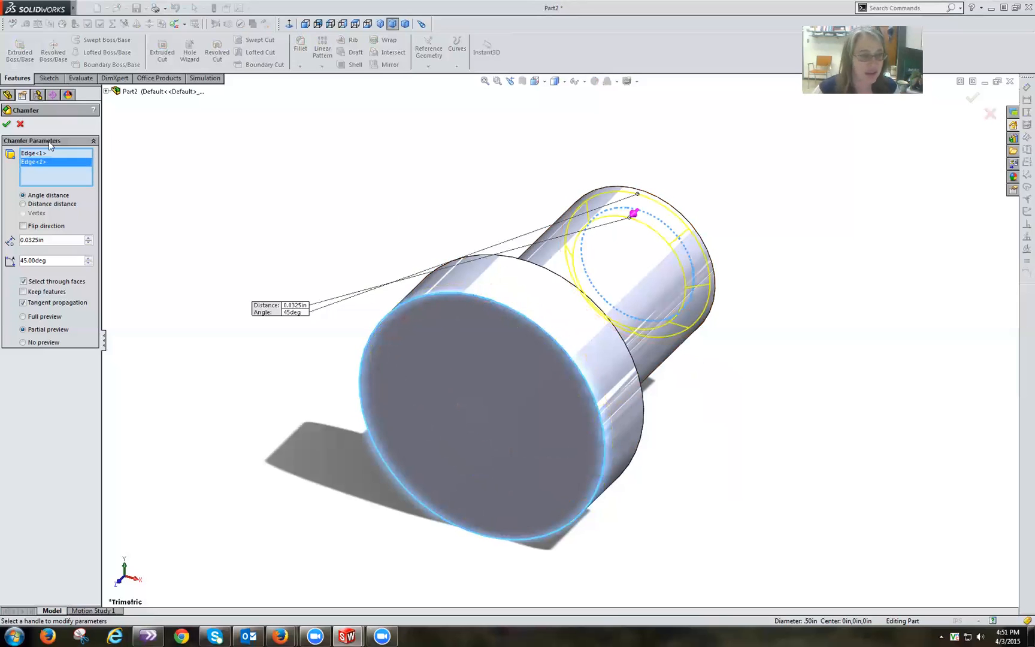
{"action": "left_click", "coordinate": [8, 123]}
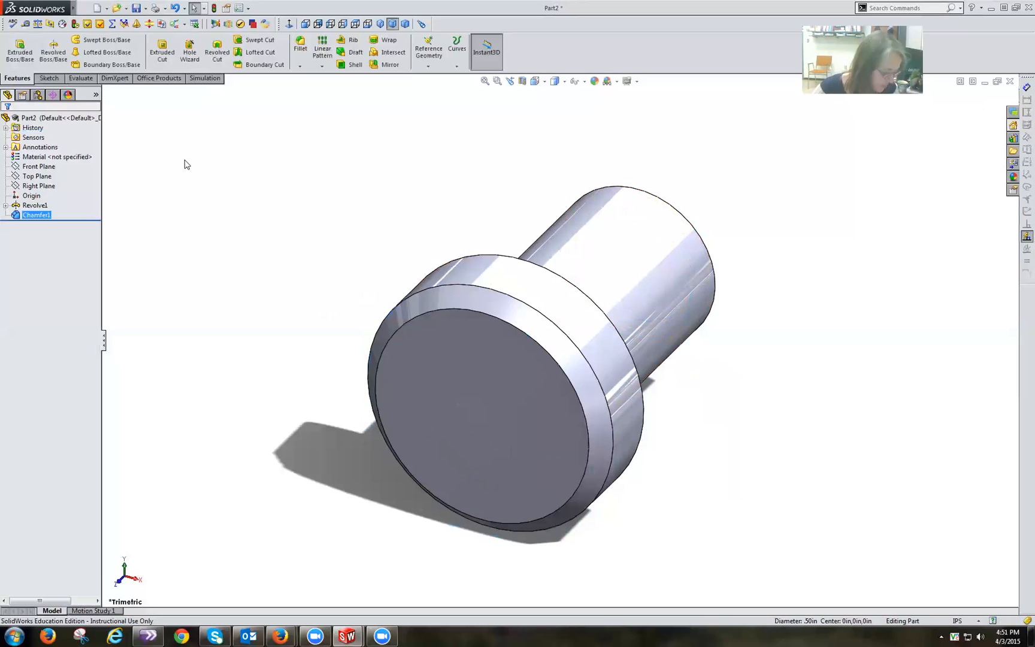
Save the part in the DRF263 folder under the new name DRF263 Chpt 4 Algn Pin.SLDPRT
{"action": "middle_click_drag", "start_coordinate": [382, 259], "coordinate": [321, 349]}
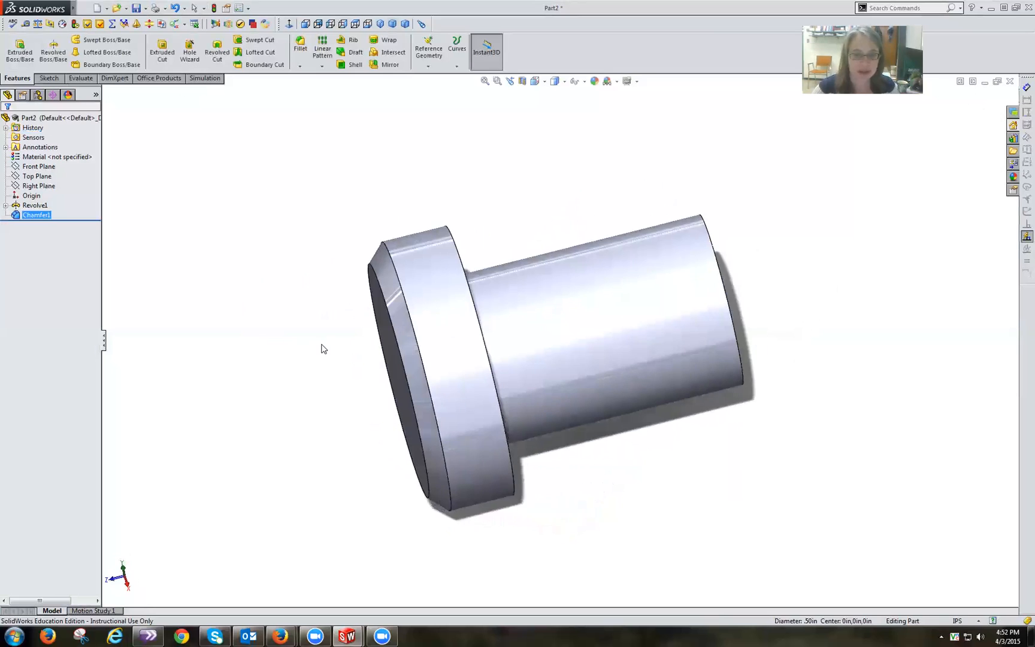
{"action": "mouse_move", "coordinate": [73, 8]}
{"action": "left_click", "coordinate": [150, 9]}
{"action": "left_click", "coordinate": [132, 58]}
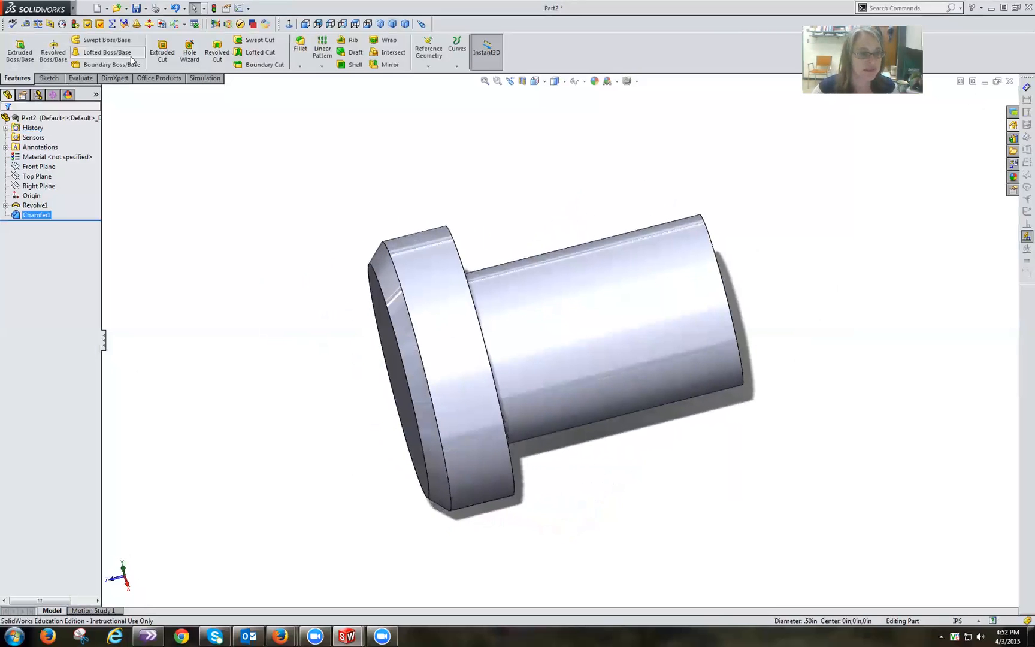
{"action": "left_click", "coordinate": [146, 9]}
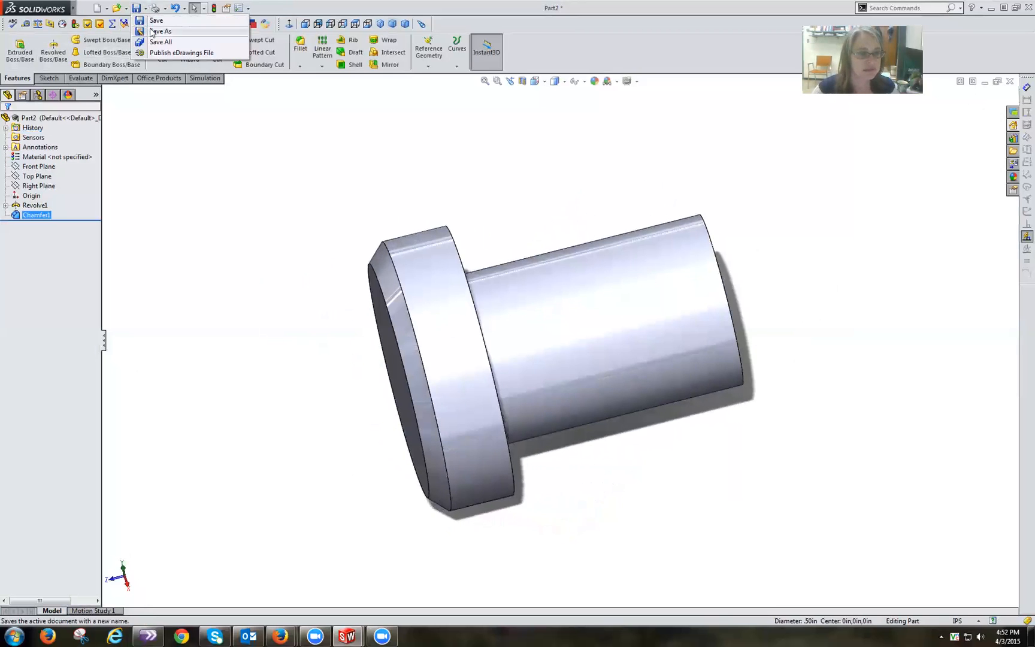
{"action": "left_click", "coordinate": [161, 31]}
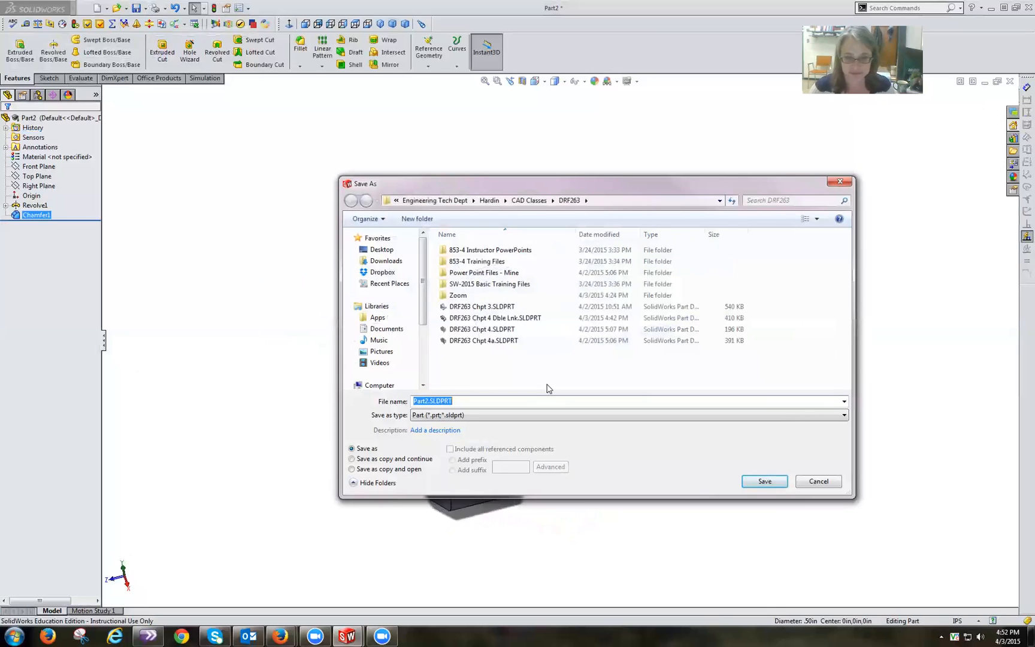
{"action": "left_click", "coordinate": [507, 321]}
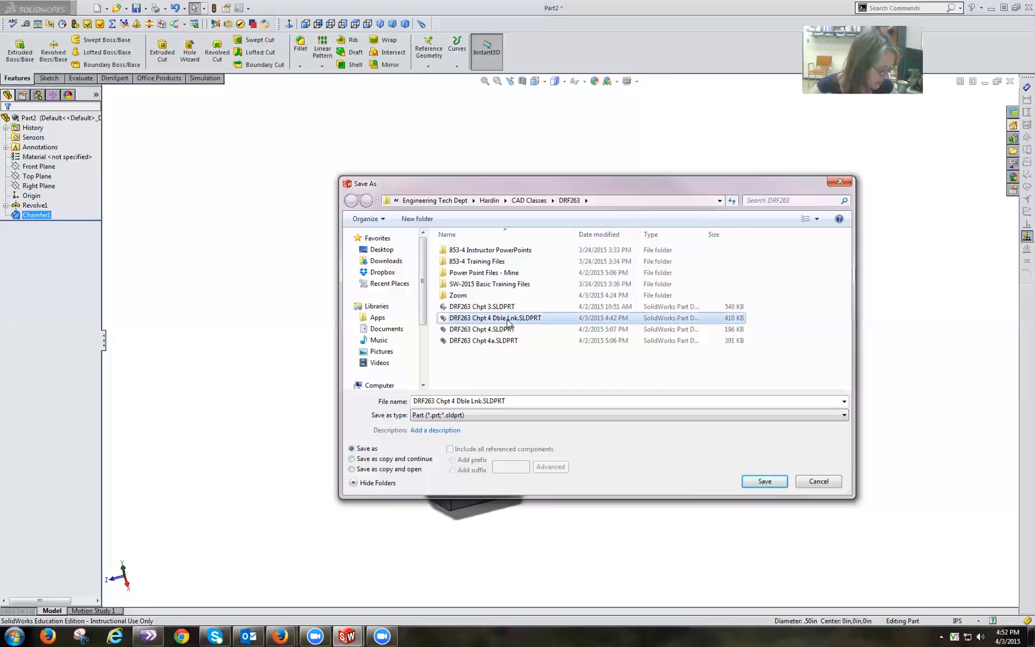
{"action": "left_click", "coordinate": [461, 401]}
{"action": "left_click_drag", "start_coordinate": [458, 400], "coordinate": [474, 401]}
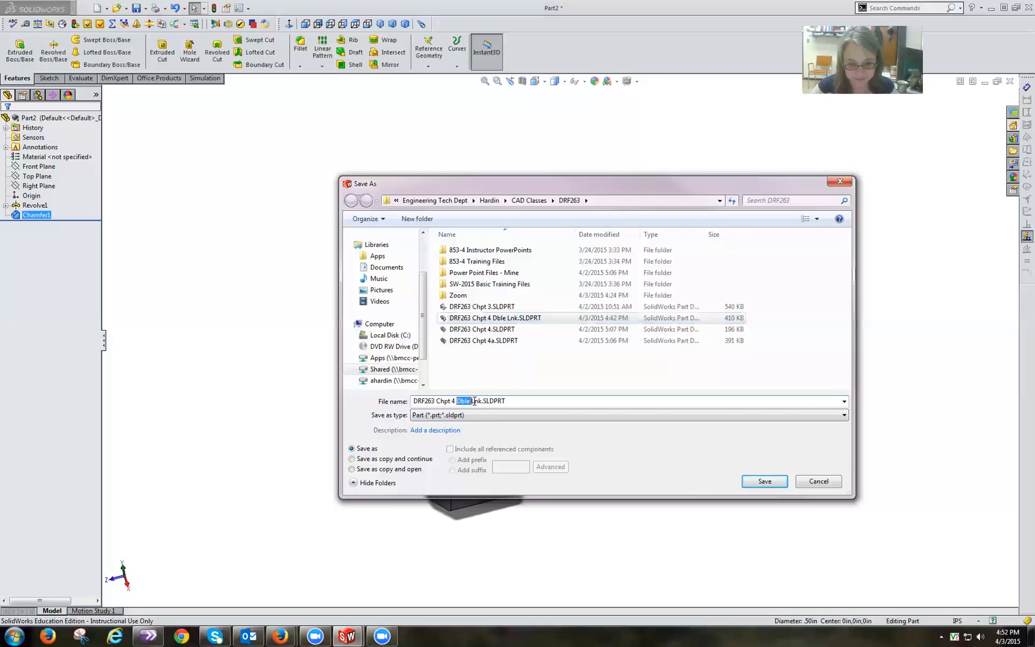
{"action": "type", "text": "A"}
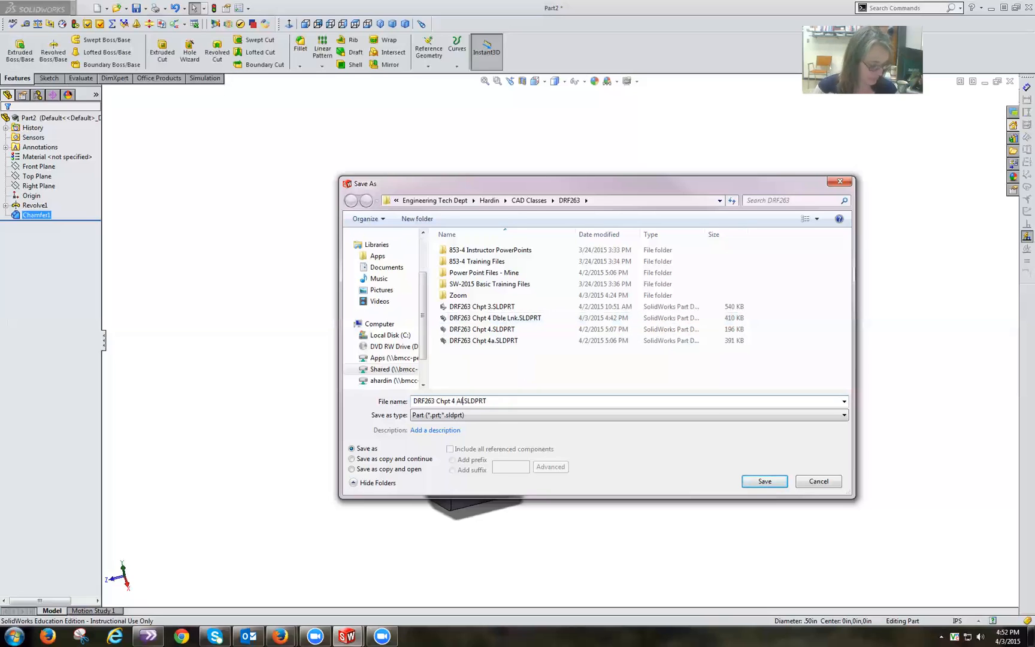
{"action": "type", "text": "lgn Pin"}
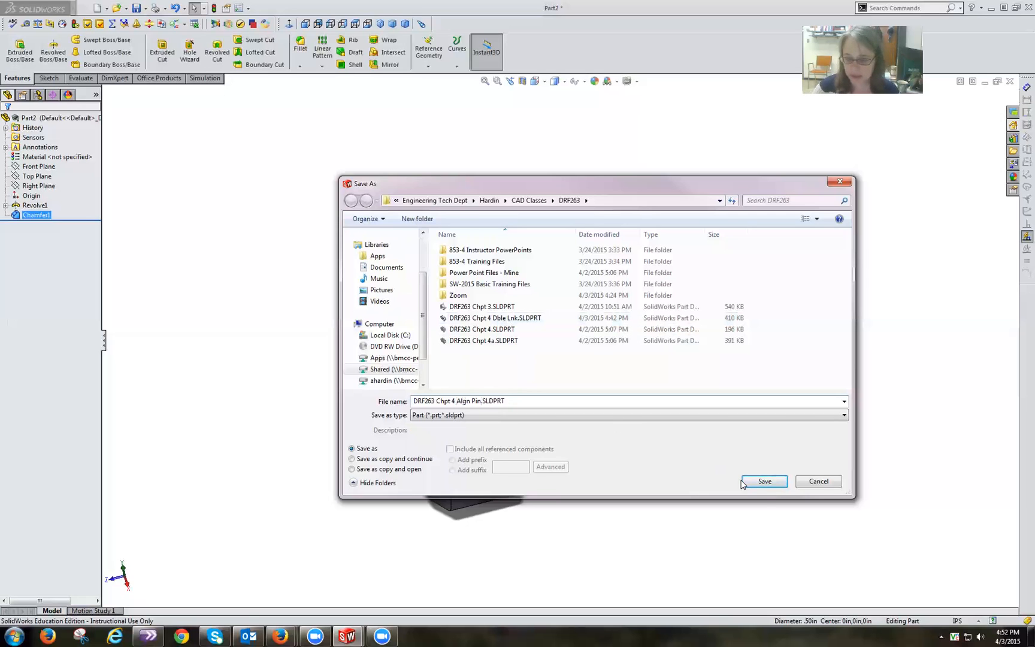
{"action": "left_click", "coordinate": [766, 483]}
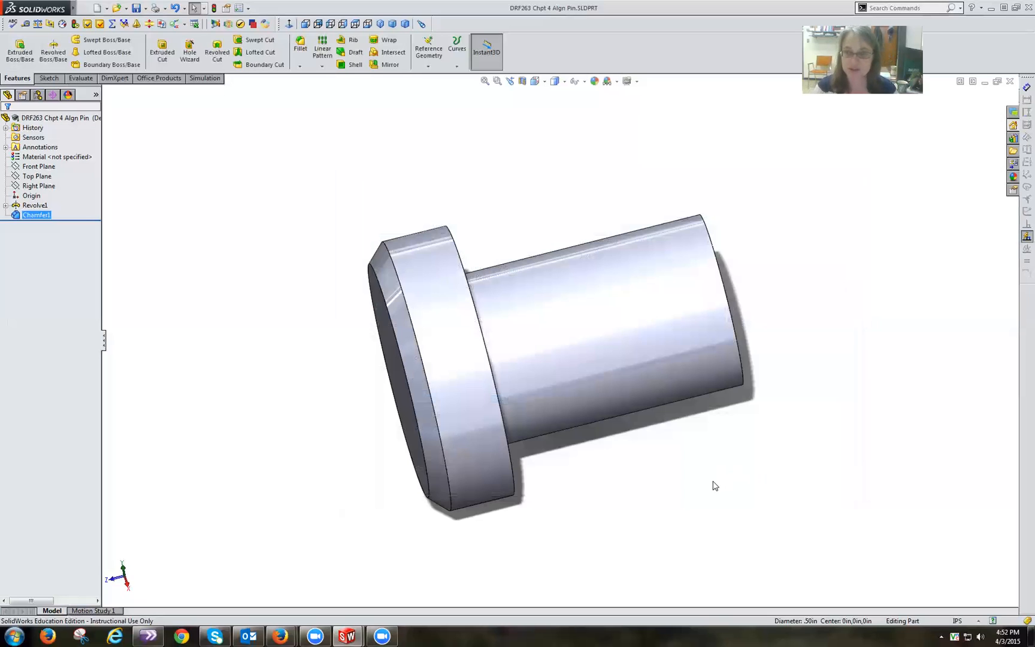
Set up a new part document with IPS units and a plain white background scene
{"action": "key", "text": "ctrl+n"}
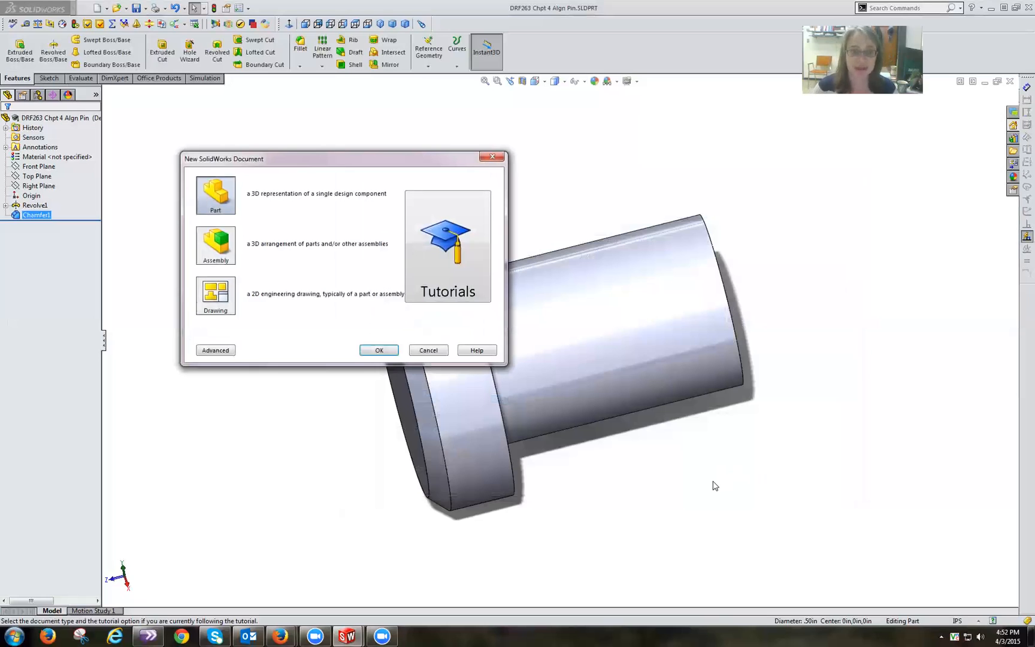
{"action": "left_click", "coordinate": [379, 350]}
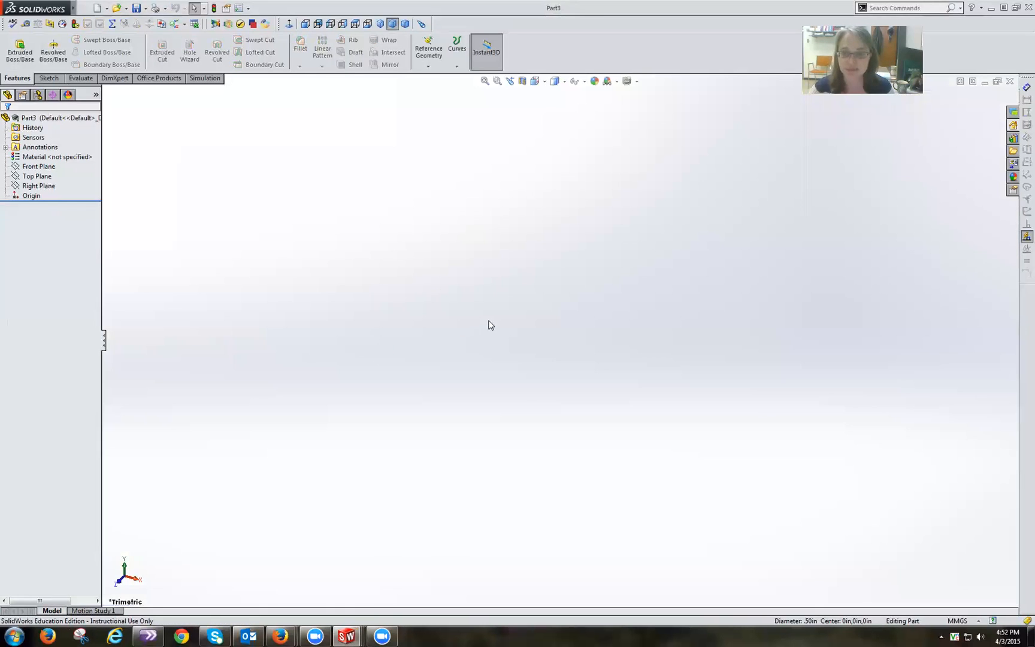
{"action": "left_click", "coordinate": [961, 621]}
{"action": "left_click", "coordinate": [955, 592]}
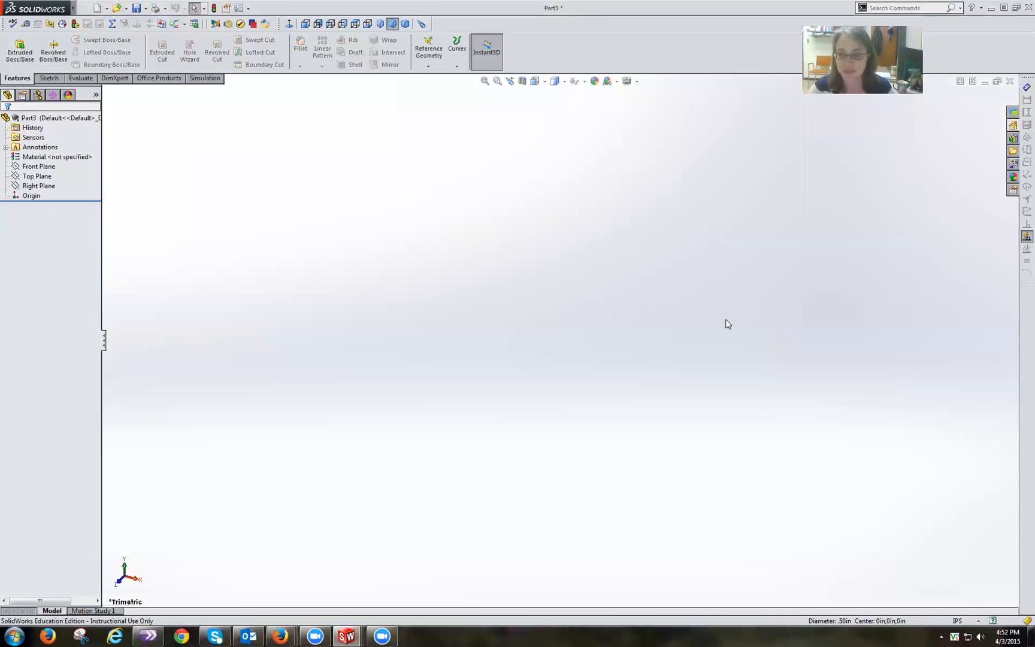
{"action": "left_click", "coordinate": [616, 82]}
{"action": "left_click", "coordinate": [626, 105]}
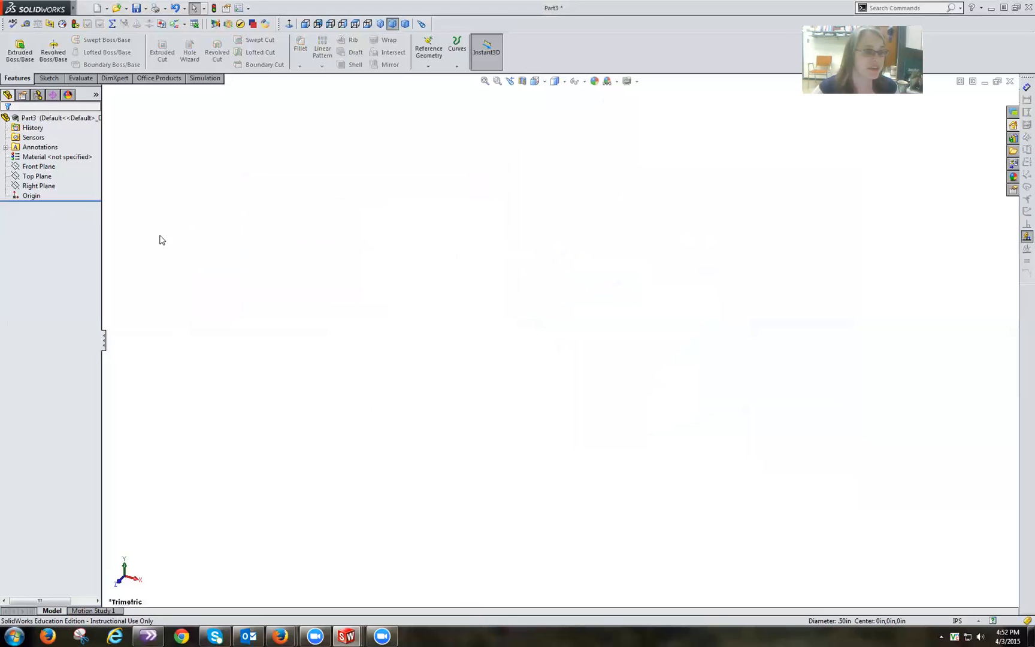
Start a sketch on the Front Plane and draw a horizontal centerline about 4.38 in long leftward from the origin
{"action": "left_click", "coordinate": [36, 167]}
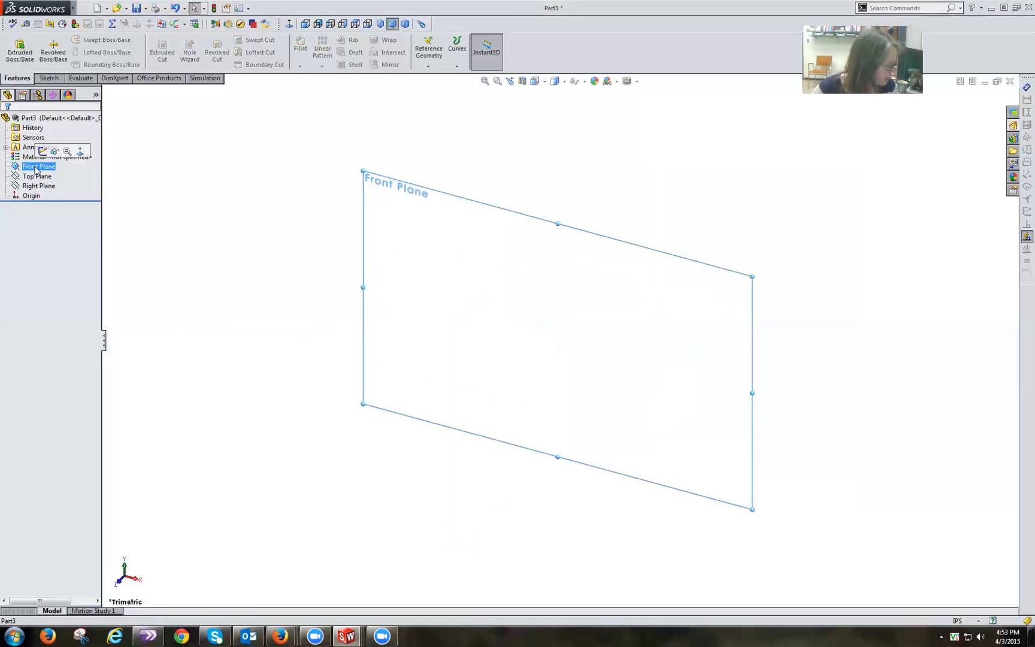
{"action": "left_click", "coordinate": [46, 80]}
{"action": "left_click", "coordinate": [15, 47]}
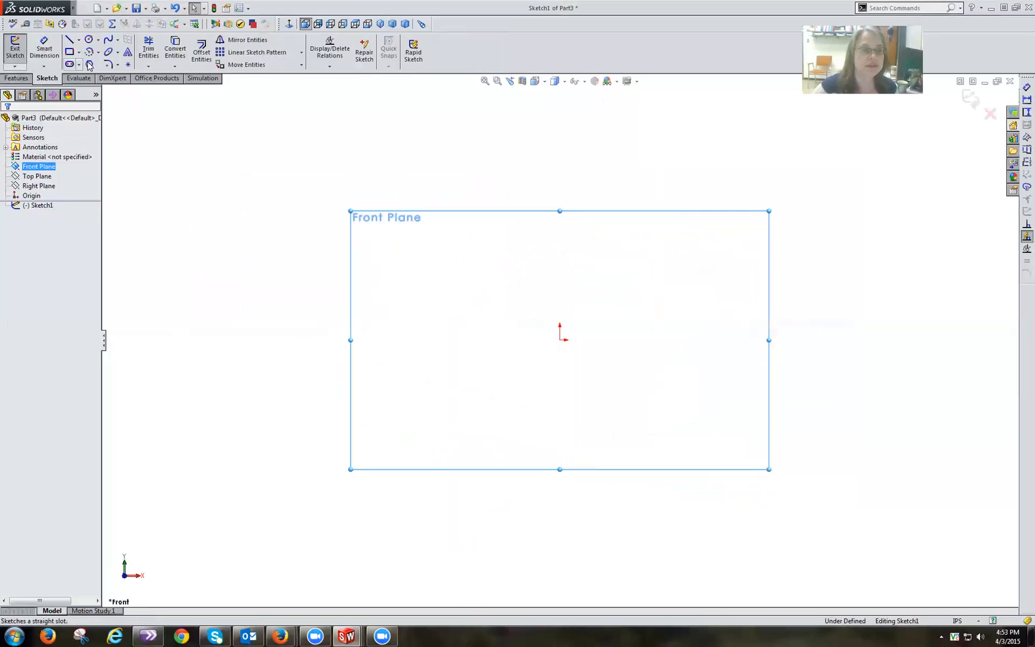
{"action": "left_click", "coordinate": [78, 39]}
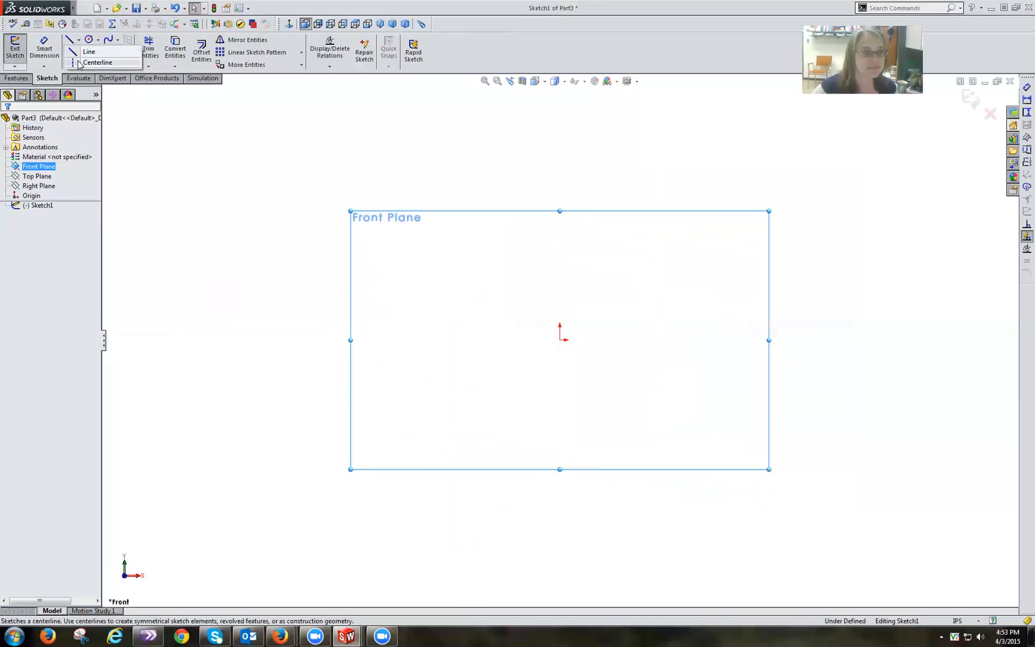
{"action": "left_click", "coordinate": [90, 63]}
{"action": "left_click", "coordinate": [560, 340]}
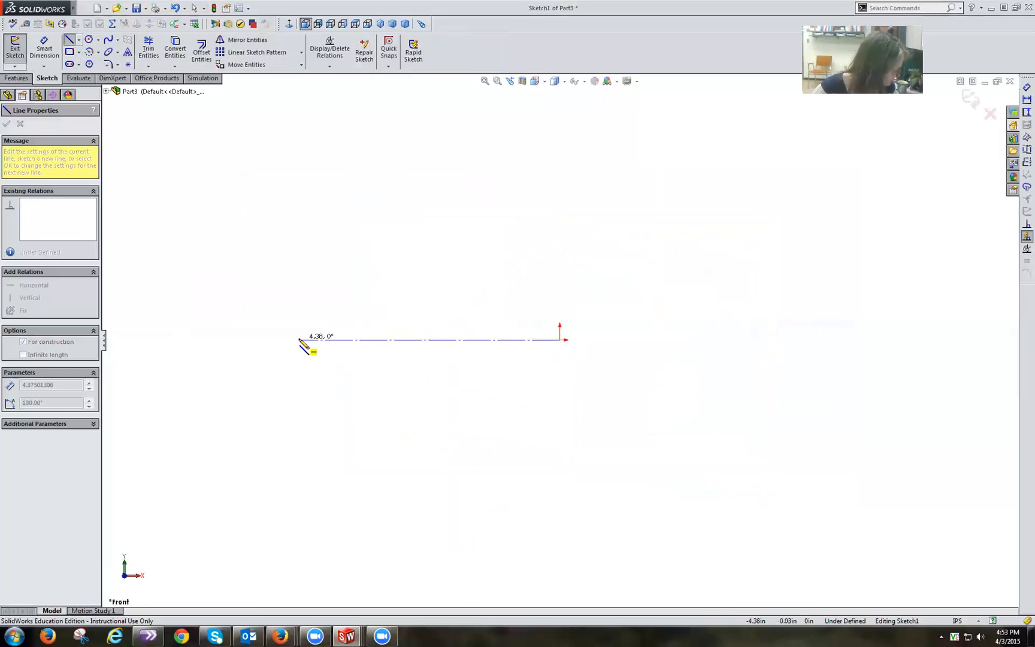
{"action": "left_click", "coordinate": [300, 339]}
{"action": "left_click", "coordinate": [299, 339]}
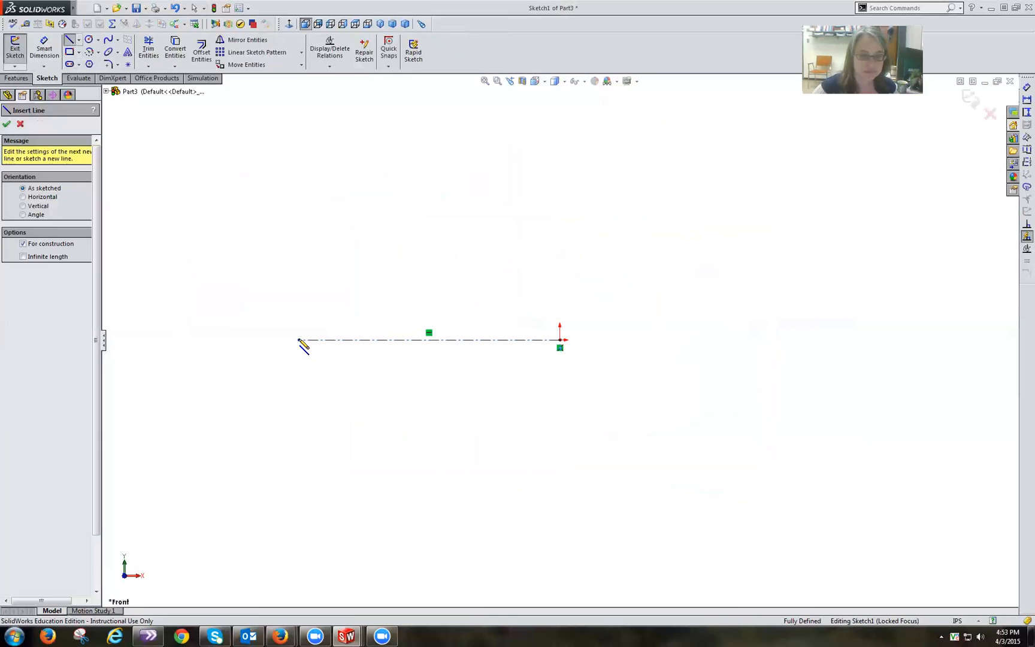
{"action": "left_click", "coordinate": [7, 124]}
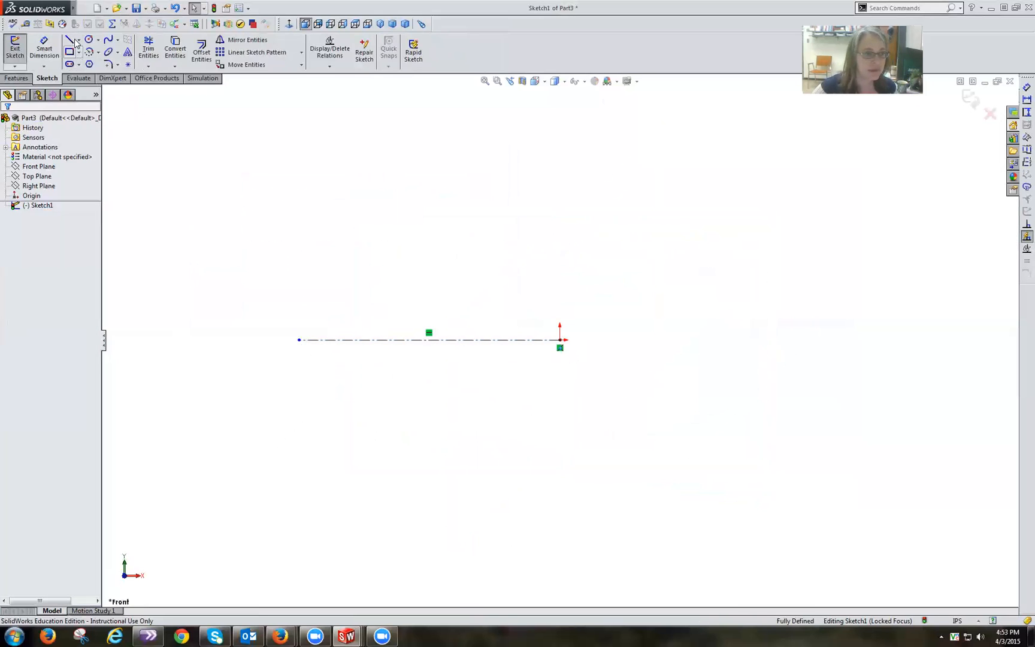
Draw a closed stepped half-profile on the centerline from the origin, about 2.19 in long and 1.21 in high at the head
{"action": "left_click", "coordinate": [71, 40]}
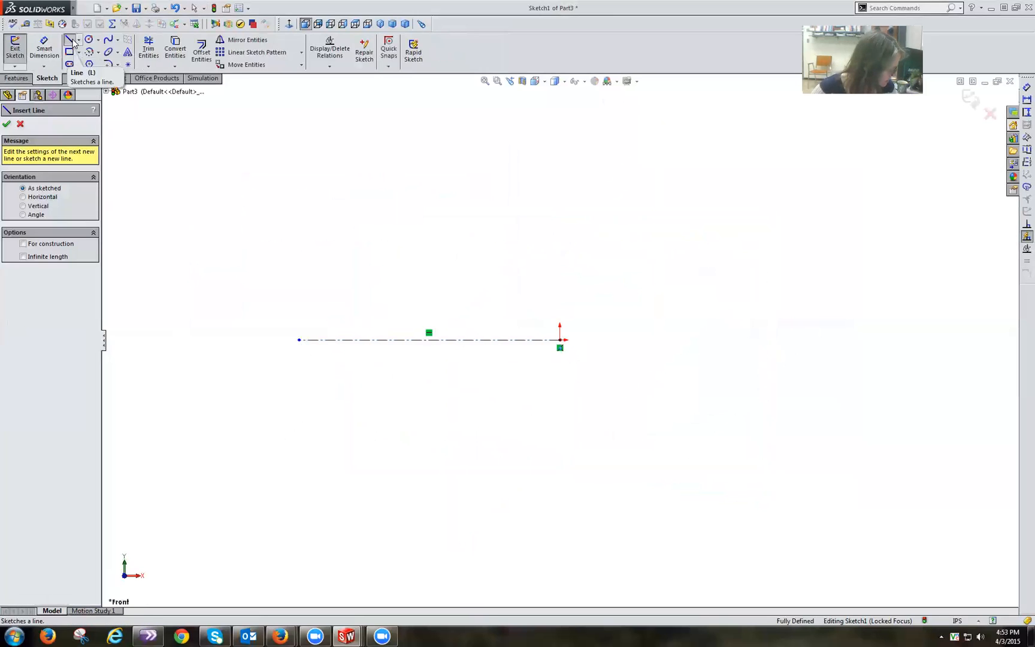
{"action": "left_click", "coordinate": [559, 343]}
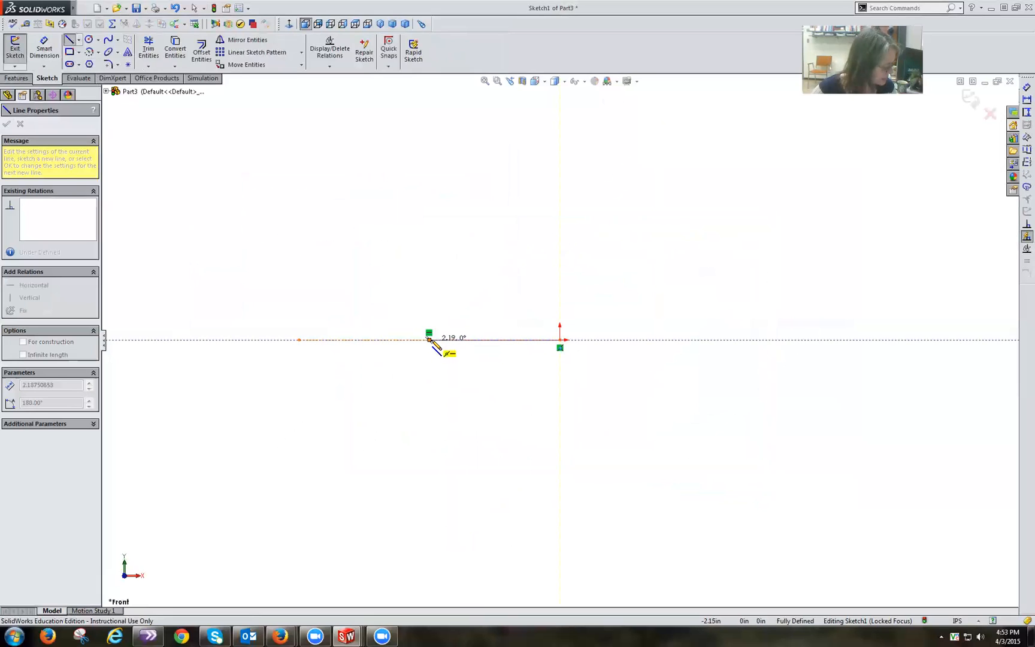
{"action": "left_click", "coordinate": [429, 340]}
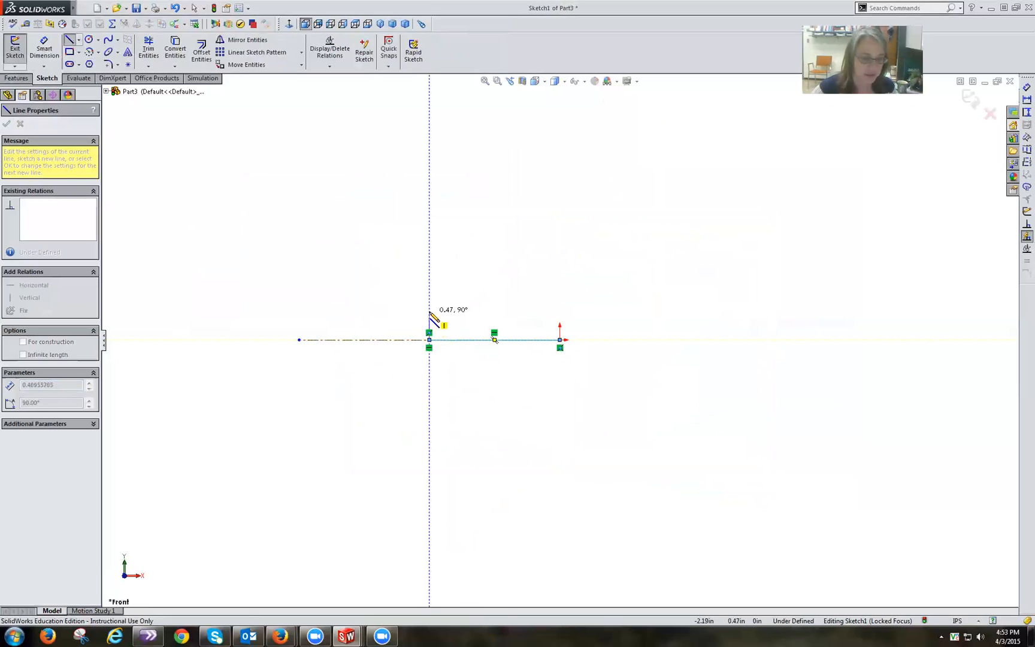
{"action": "left_click", "coordinate": [429, 313]}
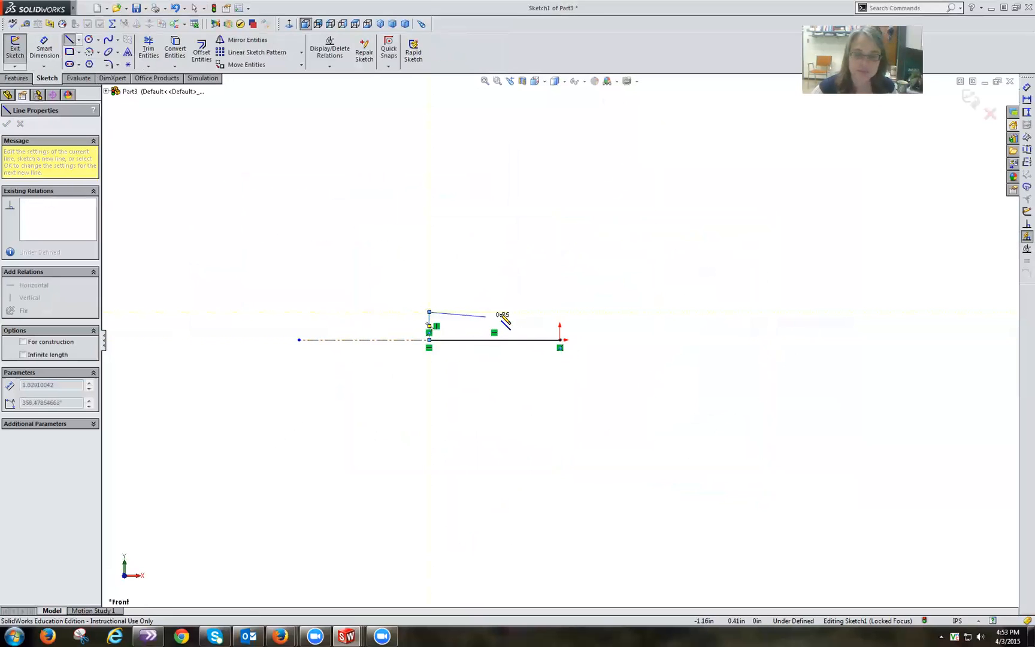
{"action": "left_click", "coordinate": [528, 311]}
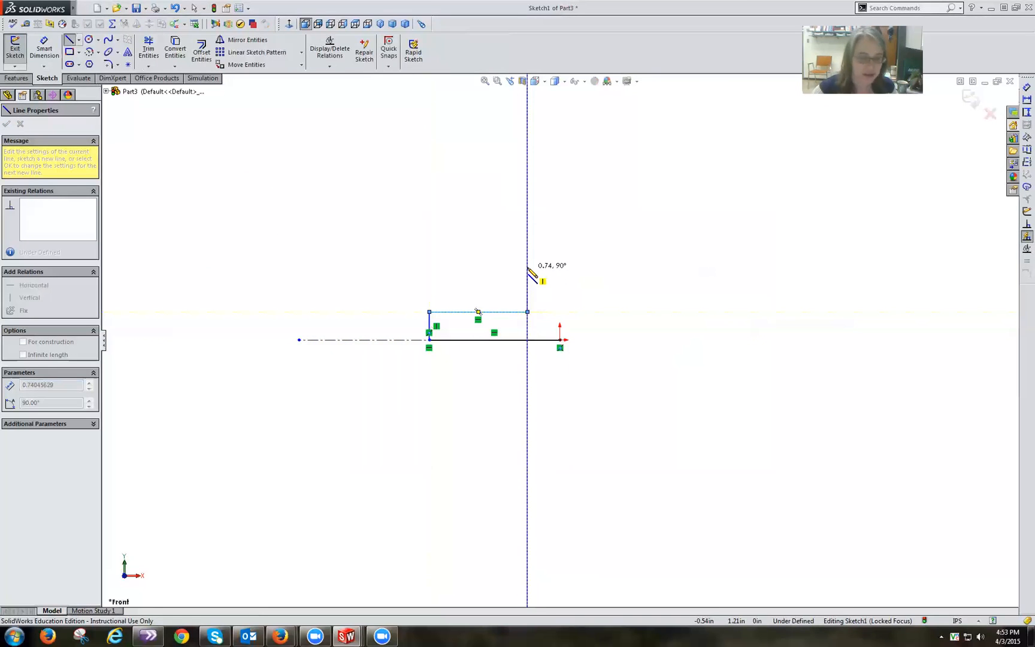
{"action": "left_click", "coordinate": [527, 268]}
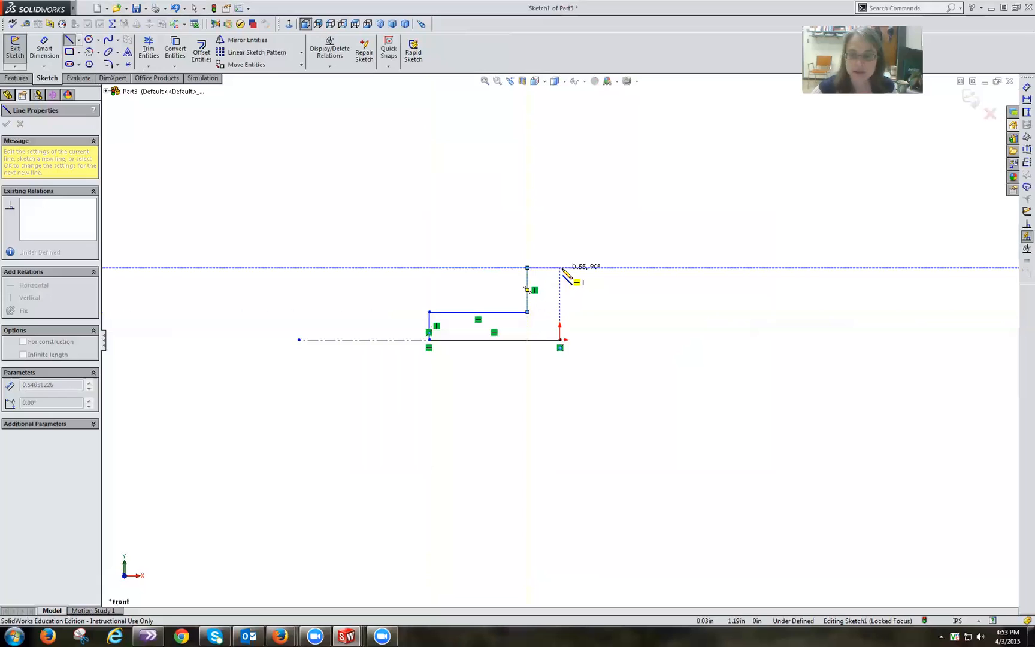
{"action": "left_click", "coordinate": [561, 268]}
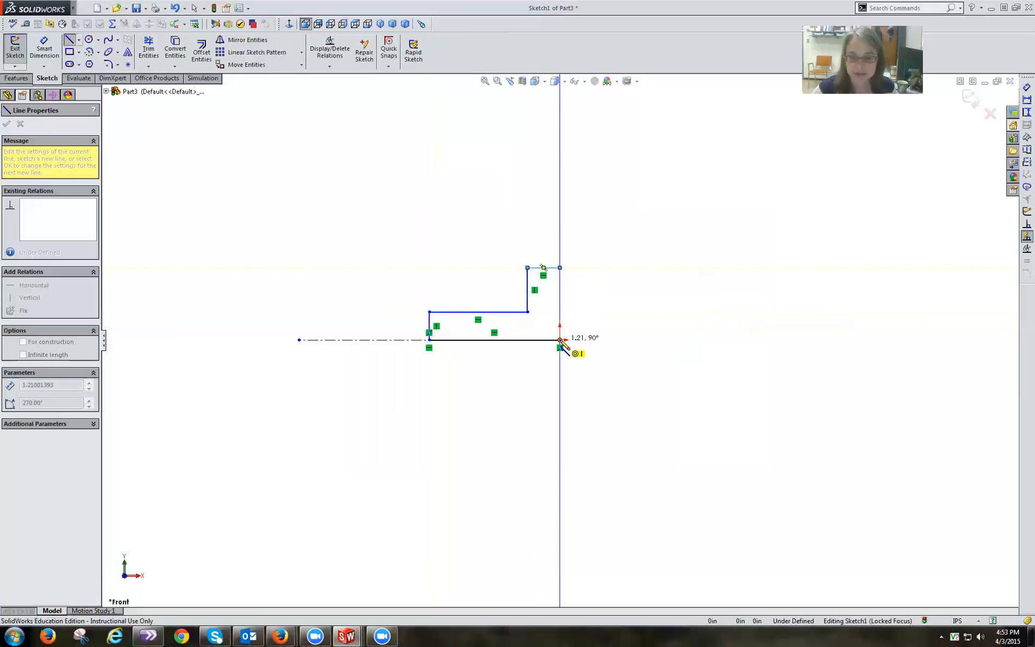
{"action": "left_click", "coordinate": [560, 340]}
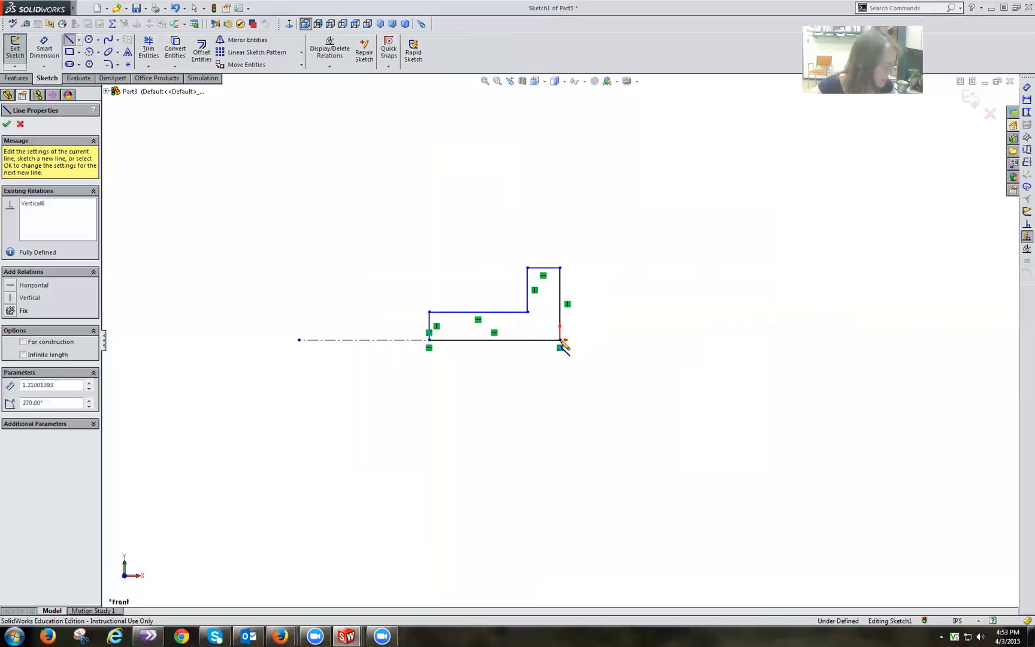
{"action": "left_click", "coordinate": [6, 124]}
Dimension the height from the profile's base line to the top edge of the head as 0.250 in
{"action": "left_click", "coordinate": [1021, 89]}
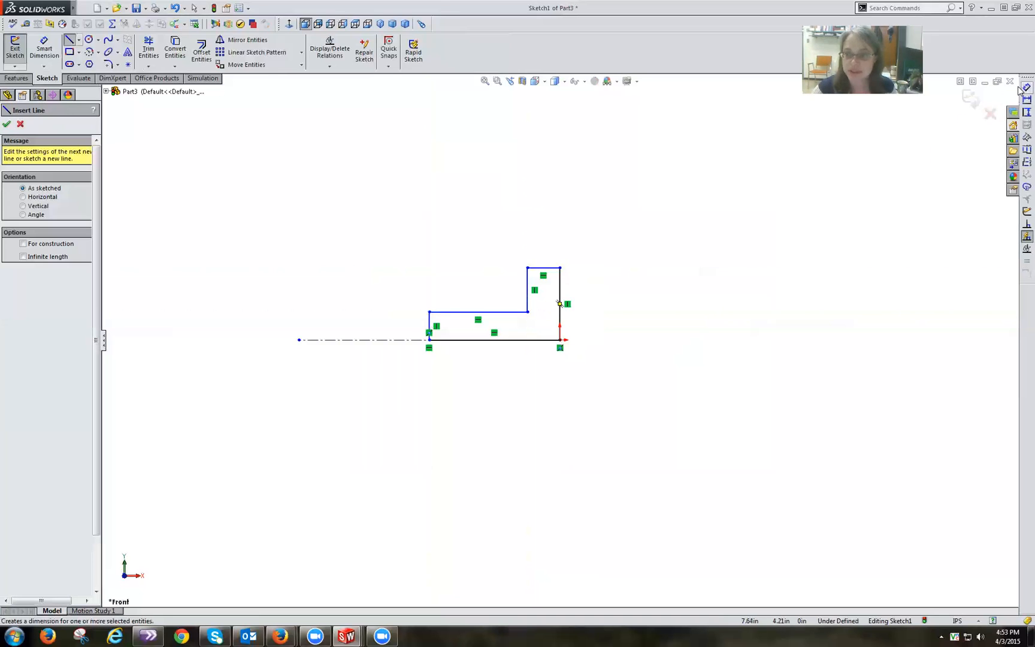
{"action": "left_click", "coordinate": [549, 271]}
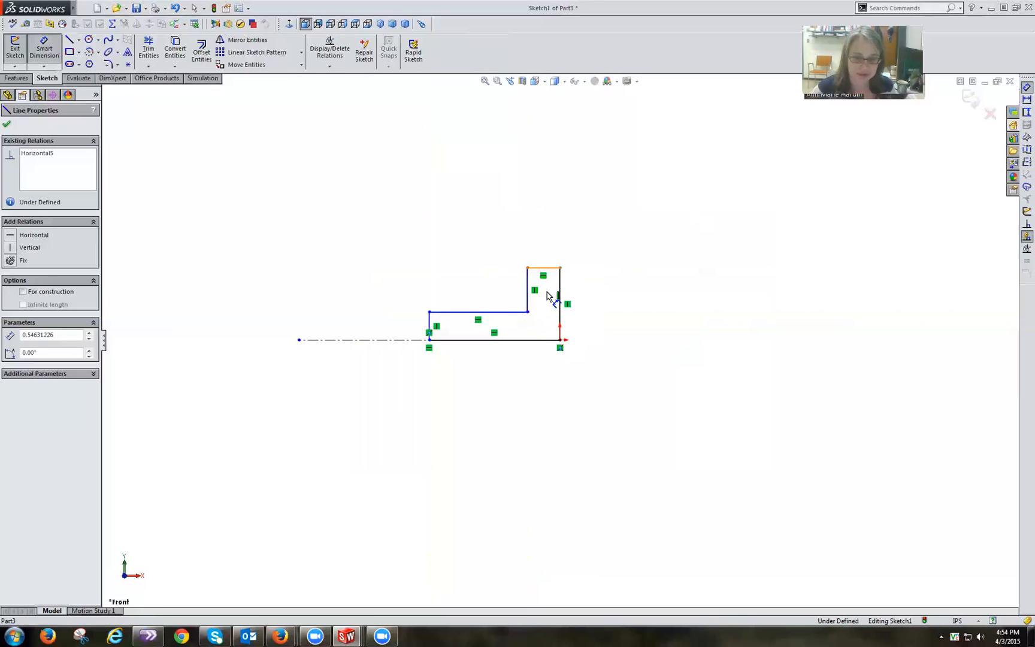
{"action": "left_click", "coordinate": [555, 340]}
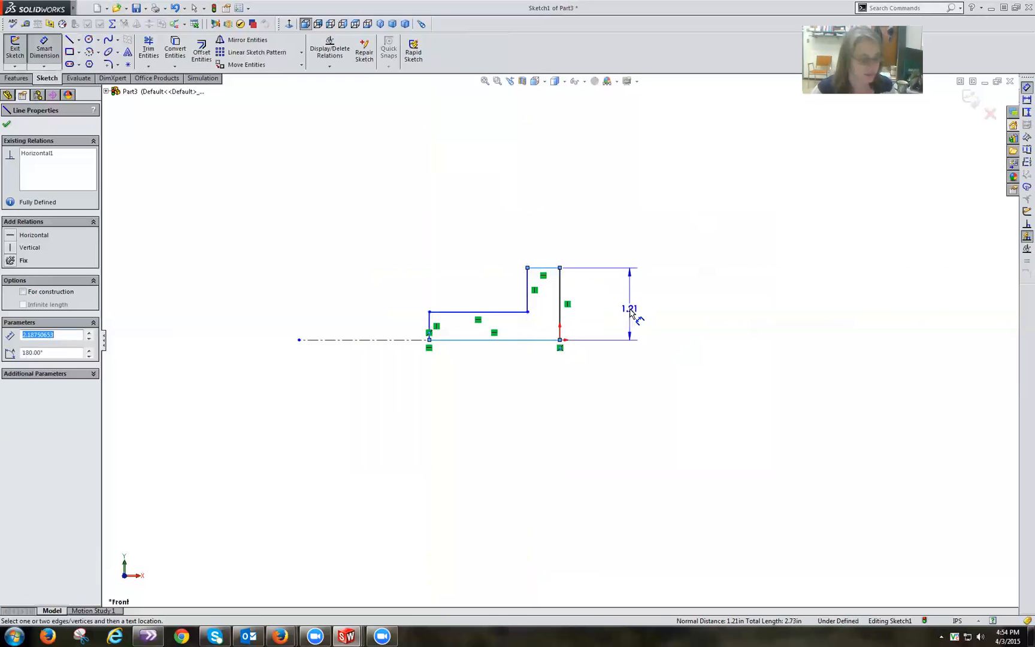
{"action": "left_click", "coordinate": [625, 308]}
{"action": "type", "text": "0.2"}
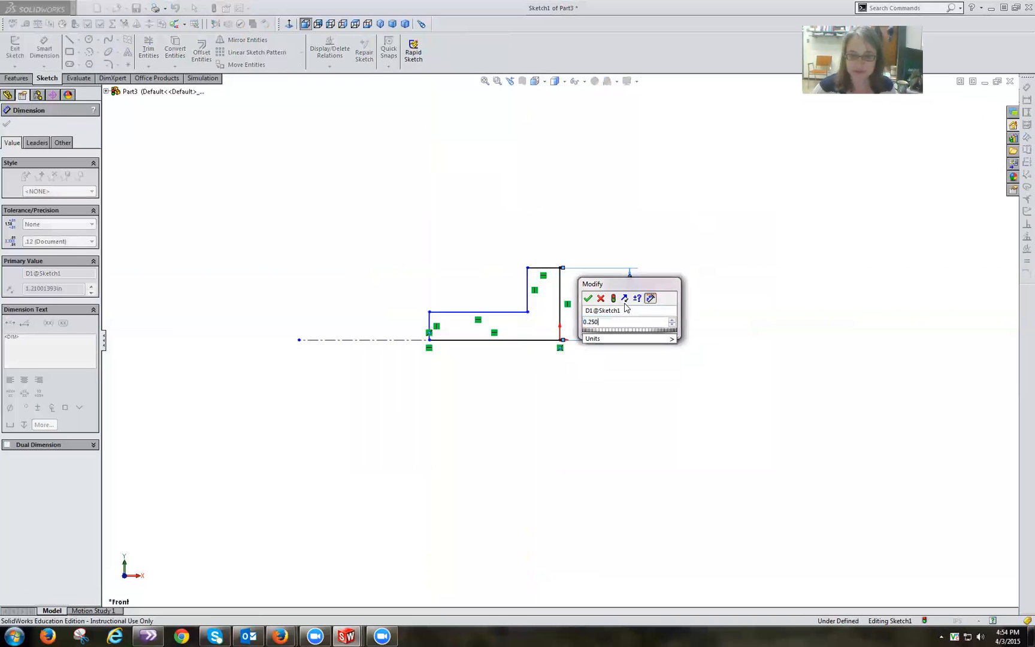
{"action": "type", "text": "50"}
{"action": "left_click", "coordinate": [588, 299]}
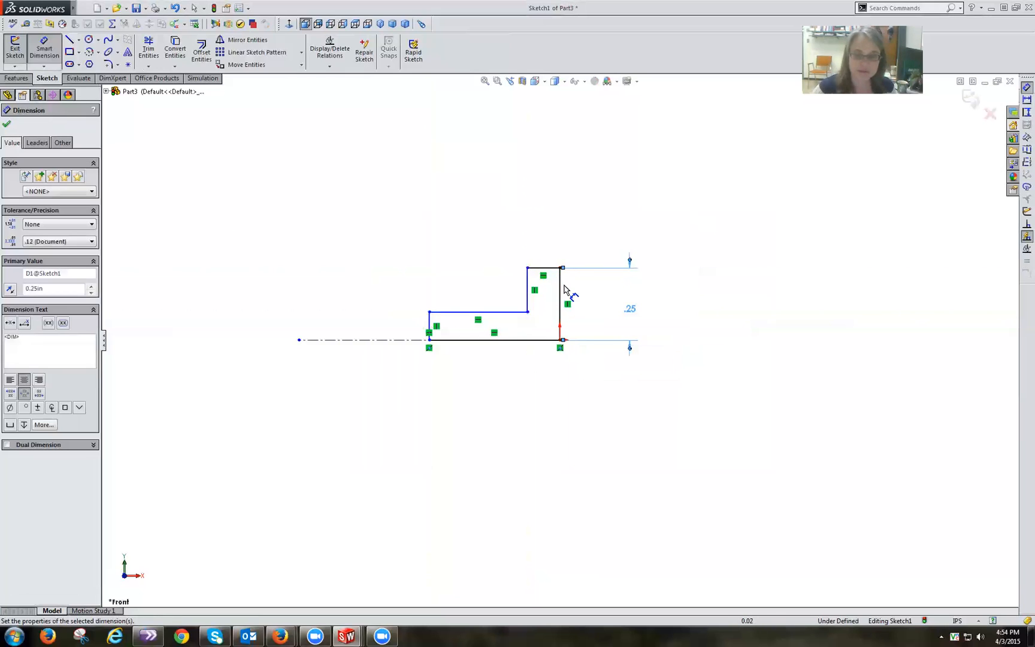
Dimension the head's thickness between its two vertical lines as 0.150 in
{"action": "left_click", "coordinate": [561, 292]}
{"action": "left_click", "coordinate": [529, 289]}
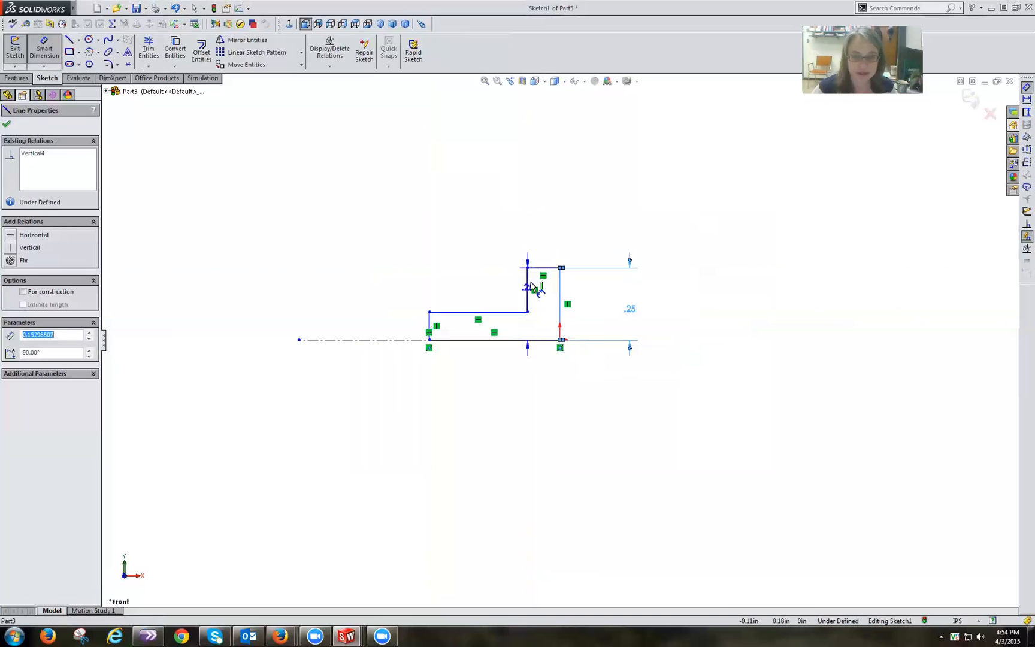
{"action": "left_click", "coordinate": [547, 232]}
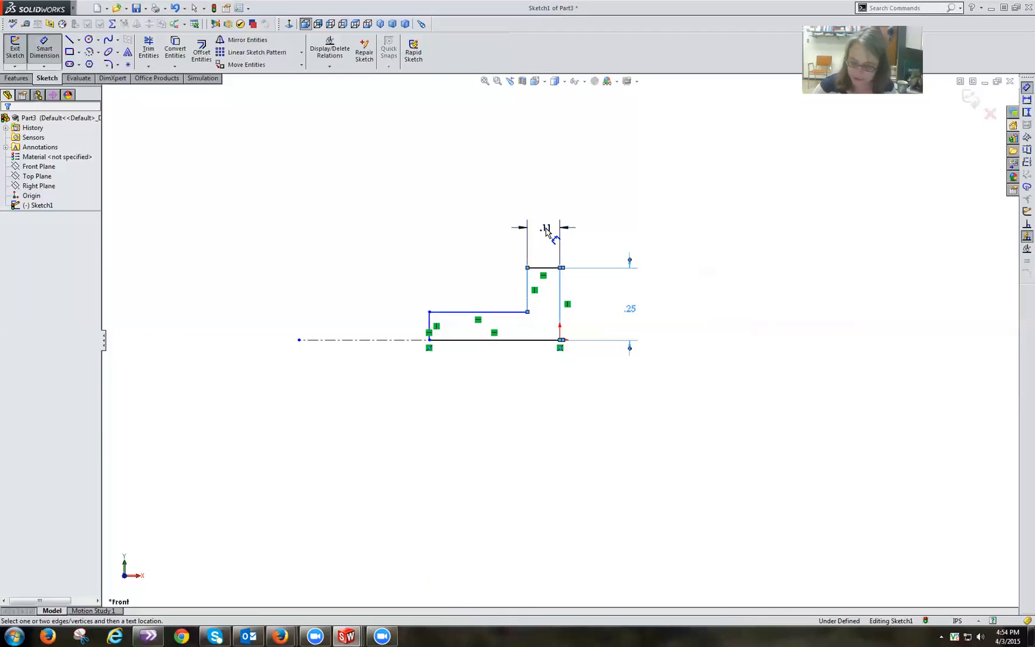
{"action": "type", "text": "0.150"}
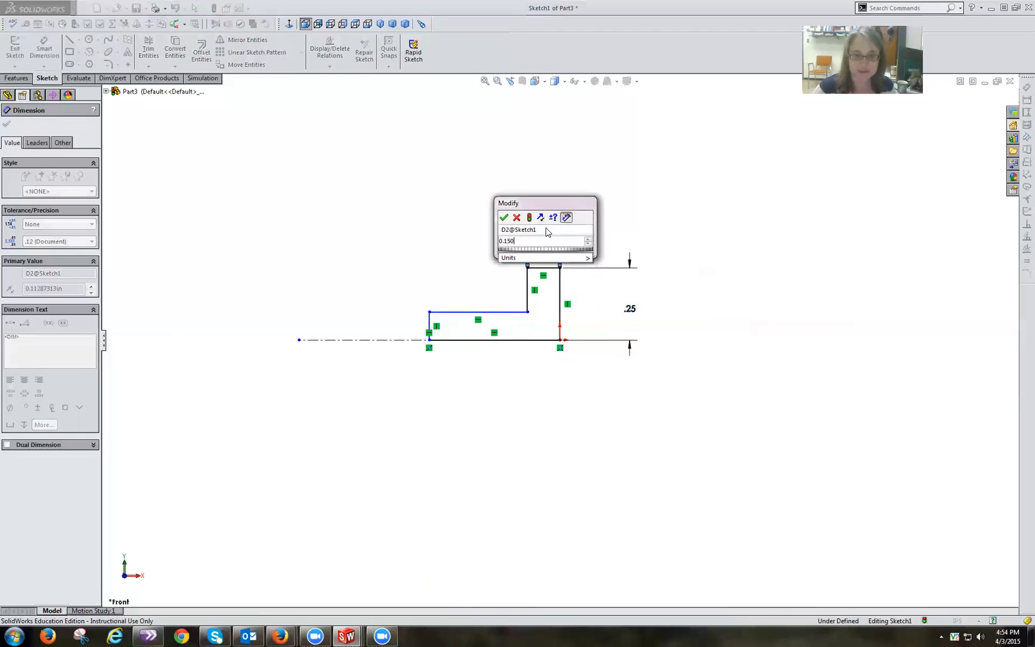
{"action": "left_click", "coordinate": [503, 217]}
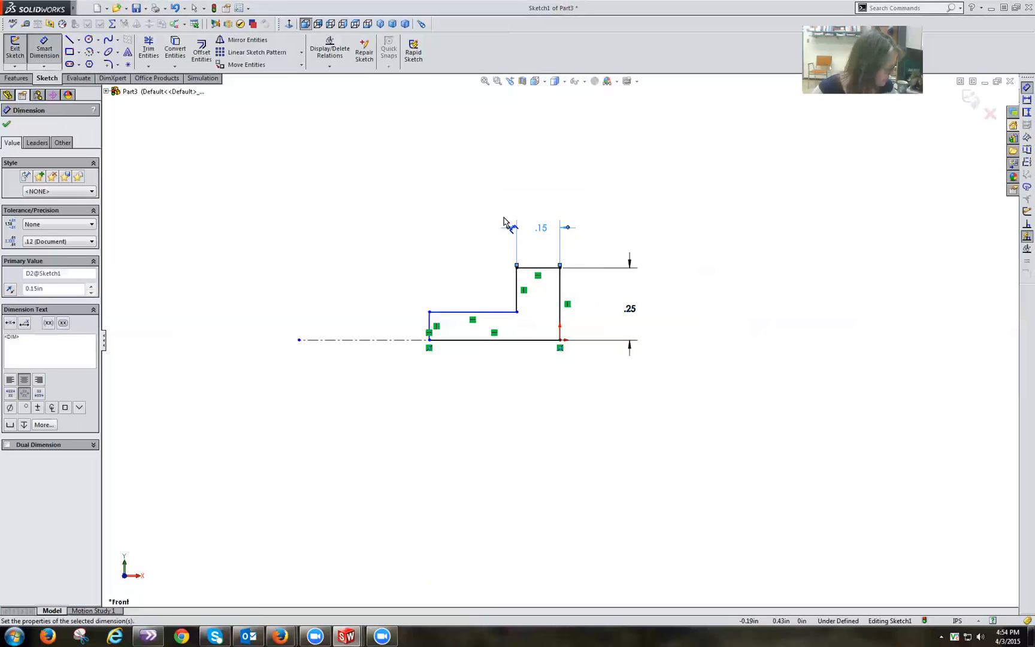
Dimension the profile's overall length as 0.59 in and center the dimension text between its extension lines
{"action": "left_click", "coordinate": [560, 305]}
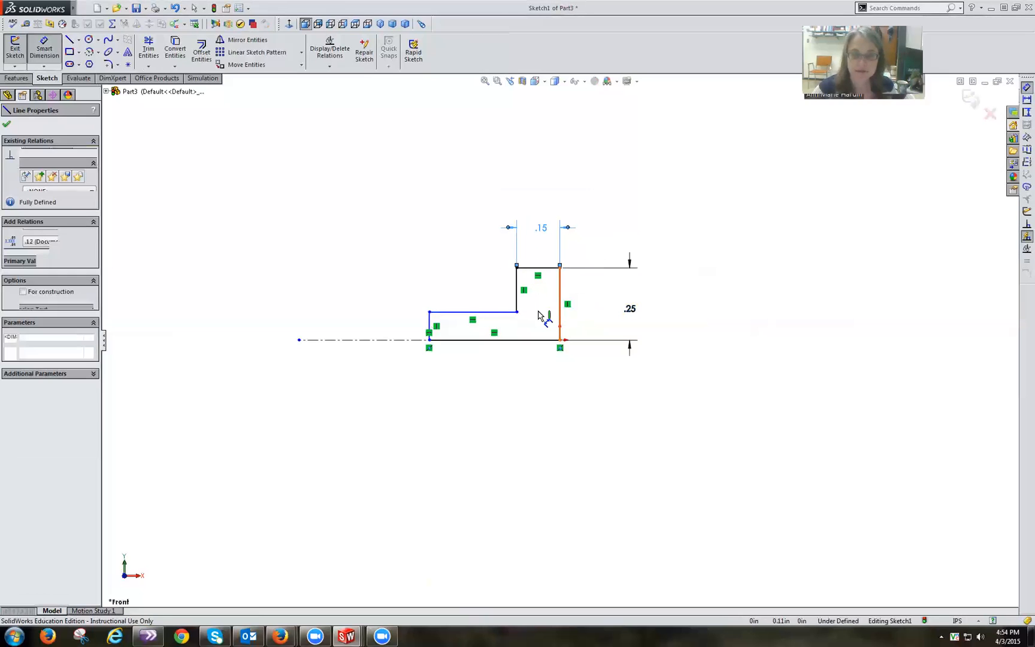
{"action": "left_click", "coordinate": [430, 328]}
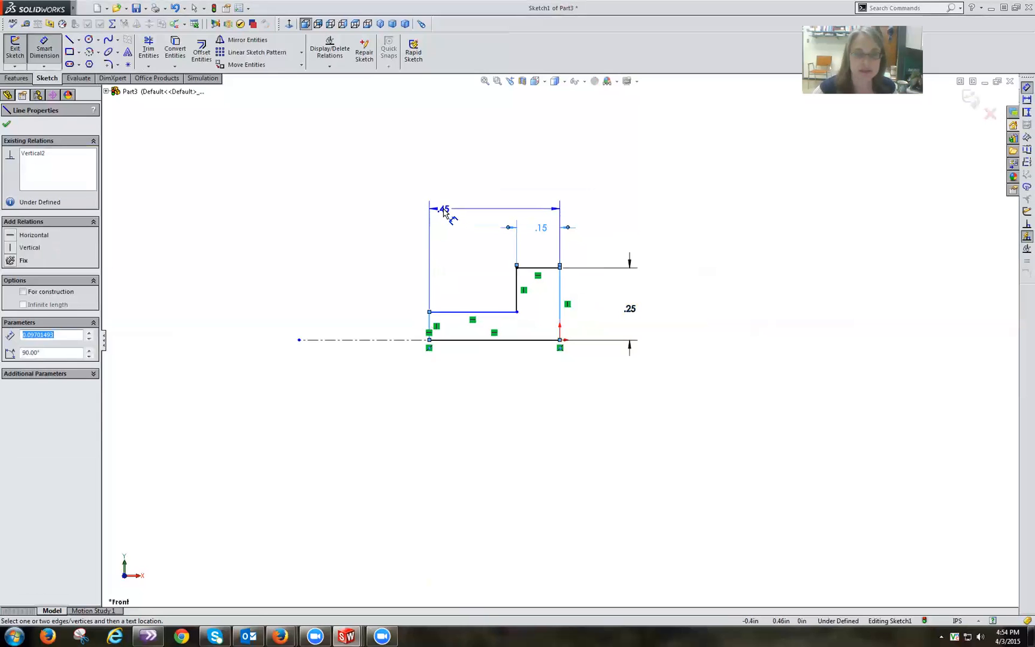
{"action": "left_click", "coordinate": [444, 212]}
{"action": "type", "text": "0.59"}
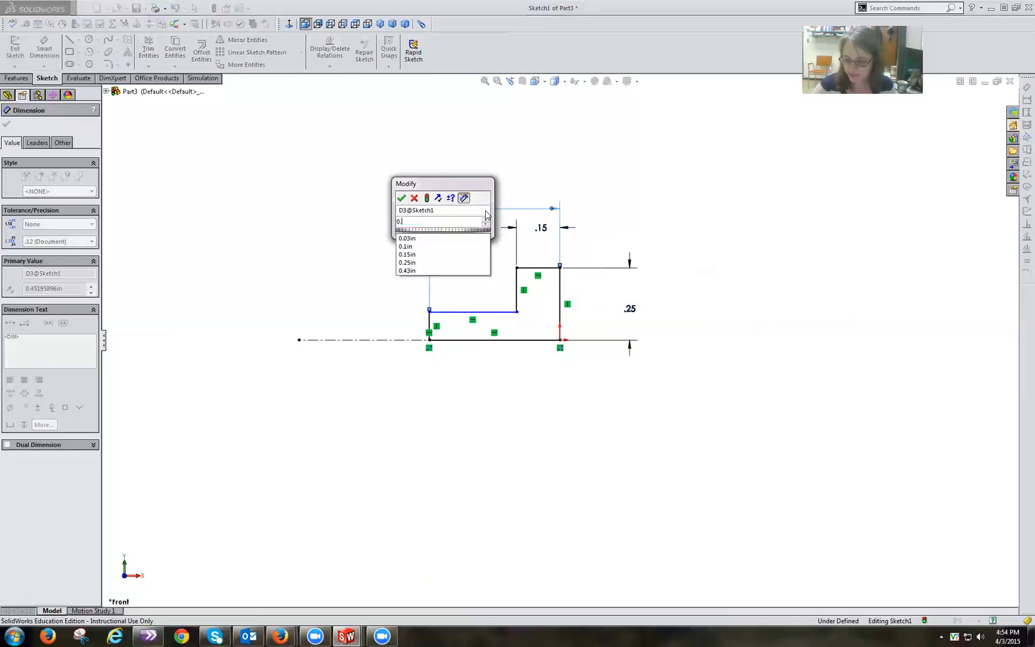
{"action": "left_click", "coordinate": [401, 197]}
{"action": "left_click_drag", "start_coordinate": [412, 213], "coordinate": [472, 211]}
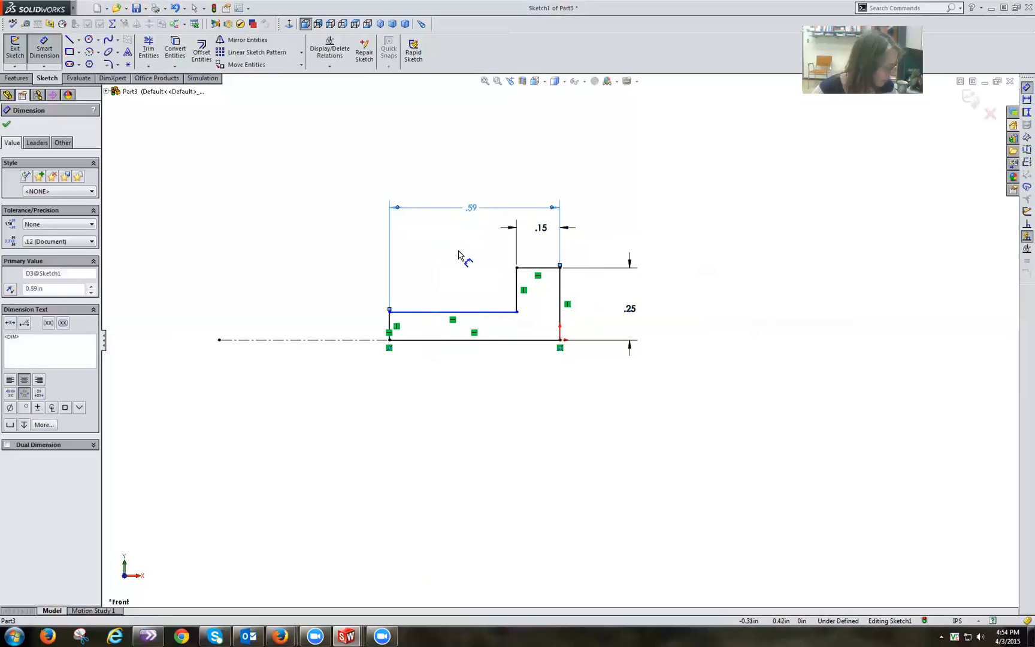
Dimension the shaft's height above the base line as 0.110 in and finish dimensioning
{"action": "left_click", "coordinate": [431, 312]}
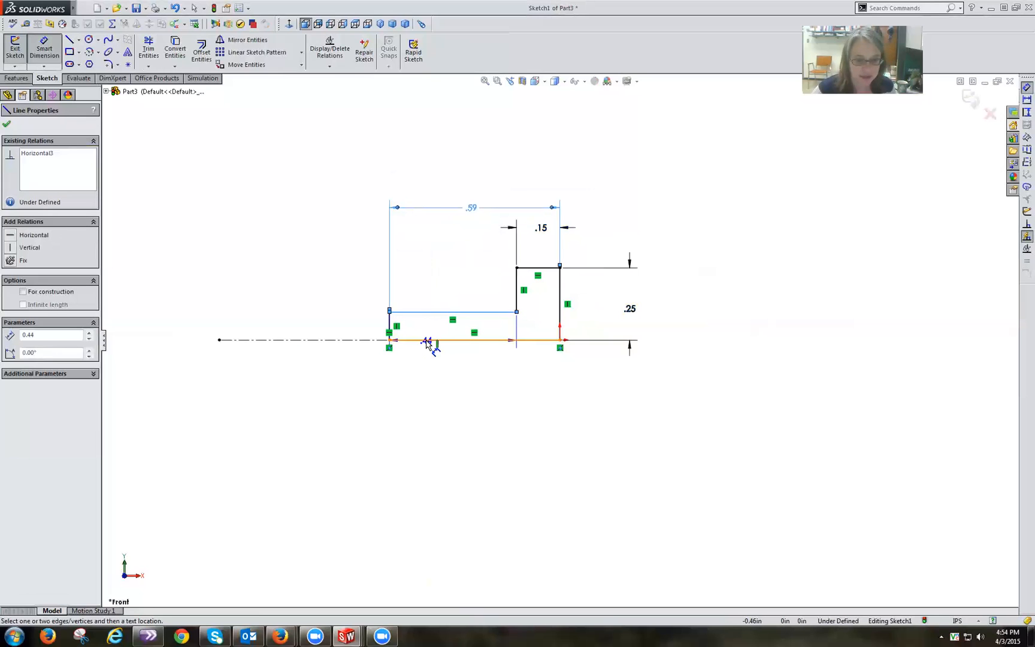
{"action": "left_click", "coordinate": [427, 341]}
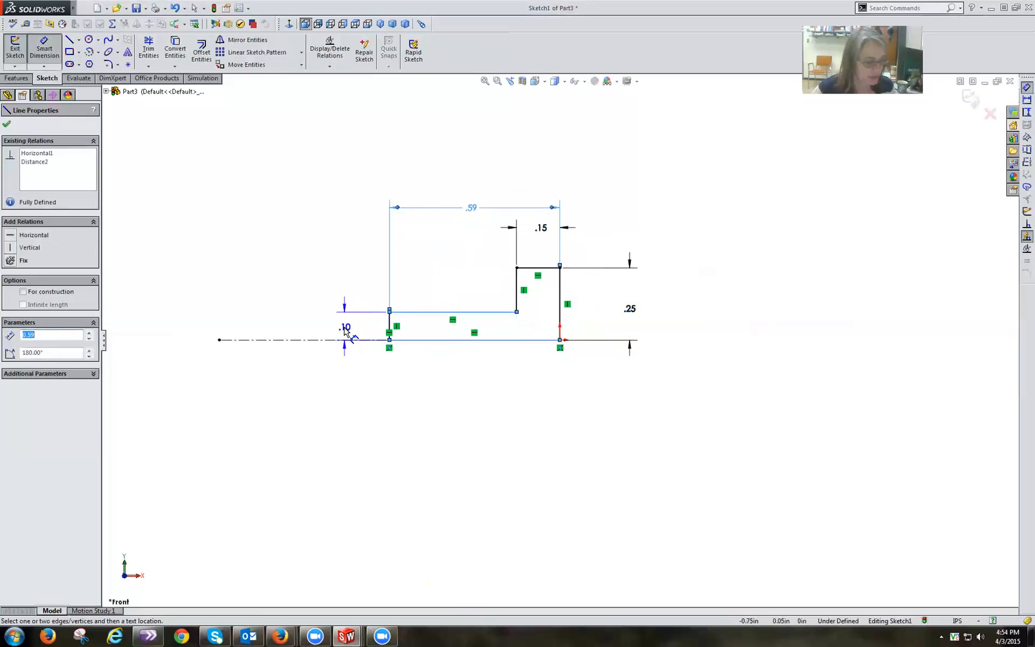
{"action": "left_click", "coordinate": [347, 328]}
{"action": "type", "text": "0.11"}
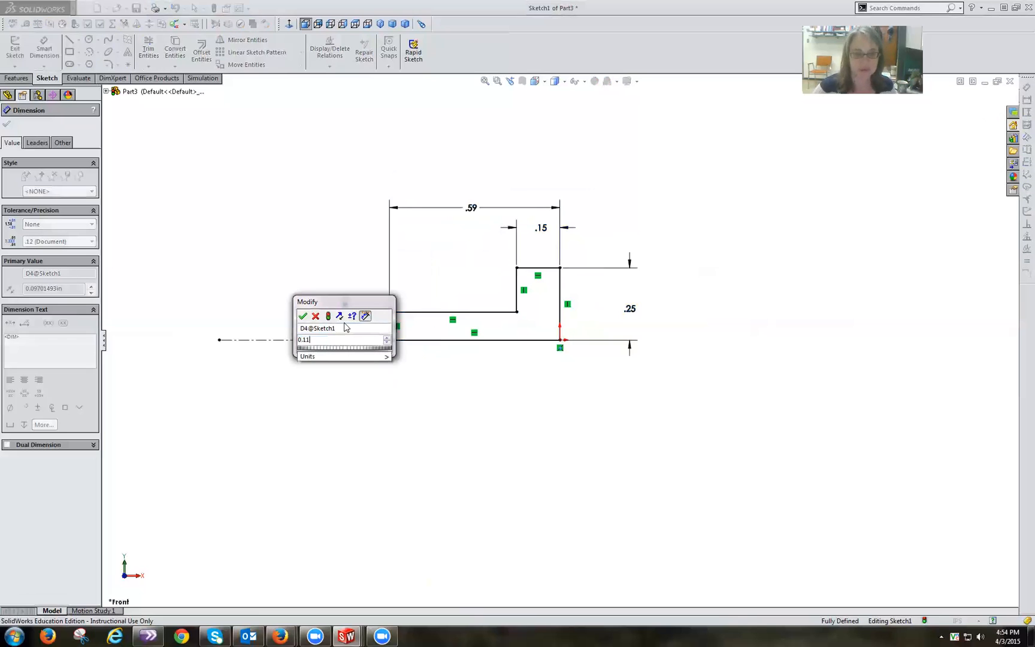
{"action": "type", "text": "0"}
{"action": "left_click", "coordinate": [303, 317]}
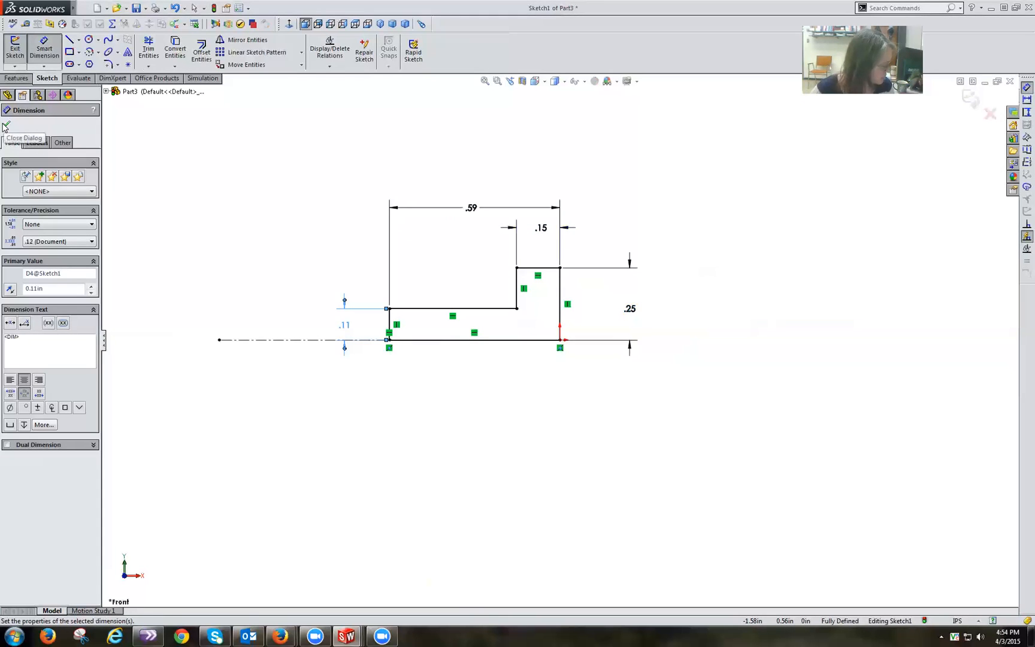
{"action": "left_click", "coordinate": [7, 125]}
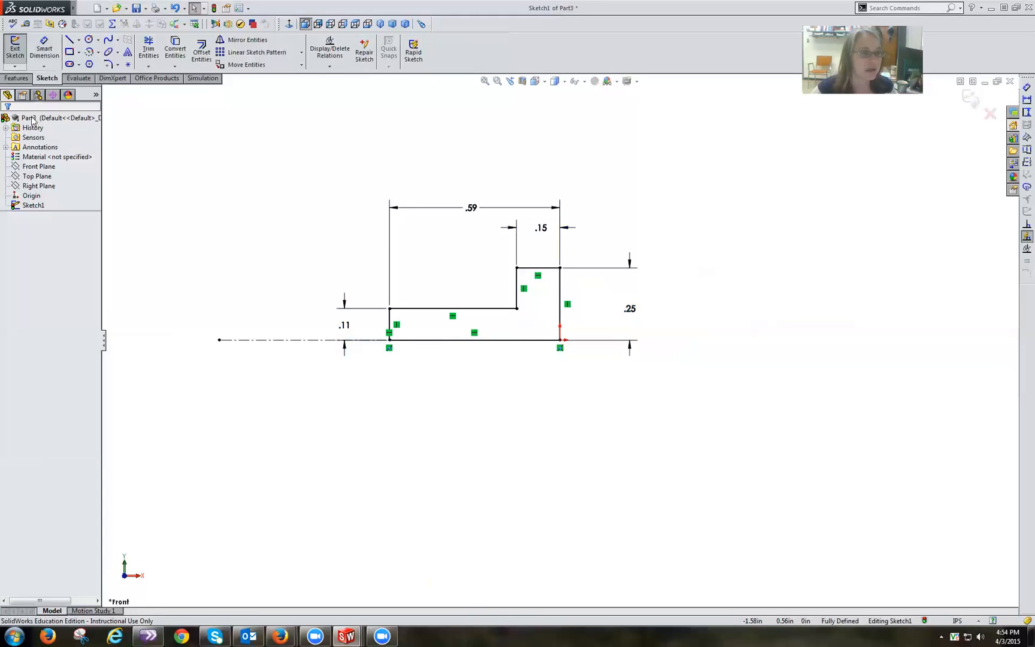
Revolve the stepped profile 360 degrees about the centerline into a solid headed pin
{"action": "left_click", "coordinate": [14, 78]}
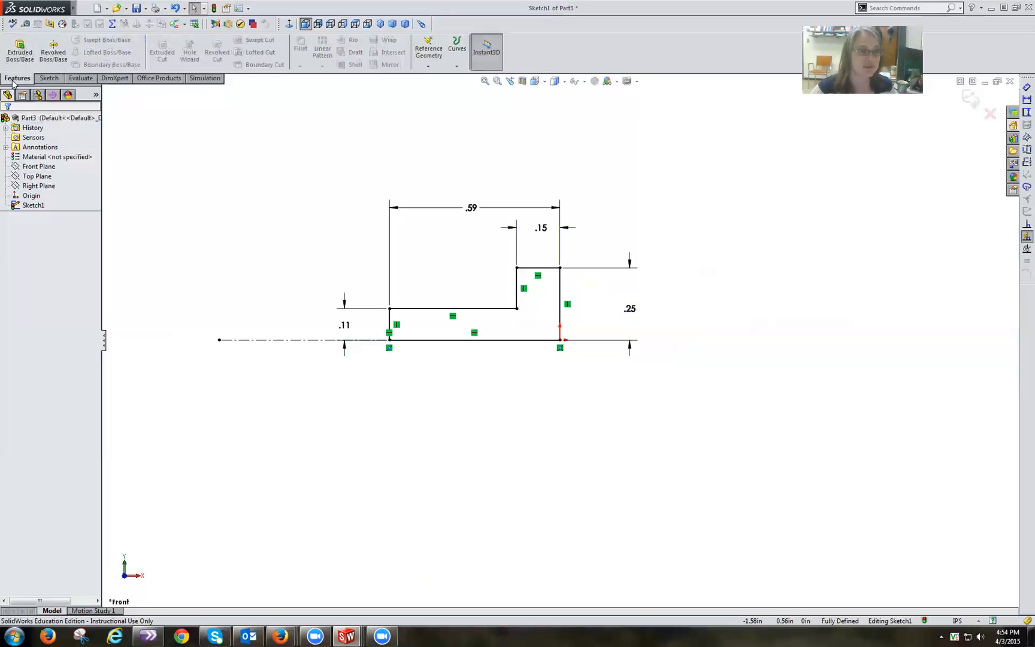
{"action": "left_click", "coordinate": [58, 53]}
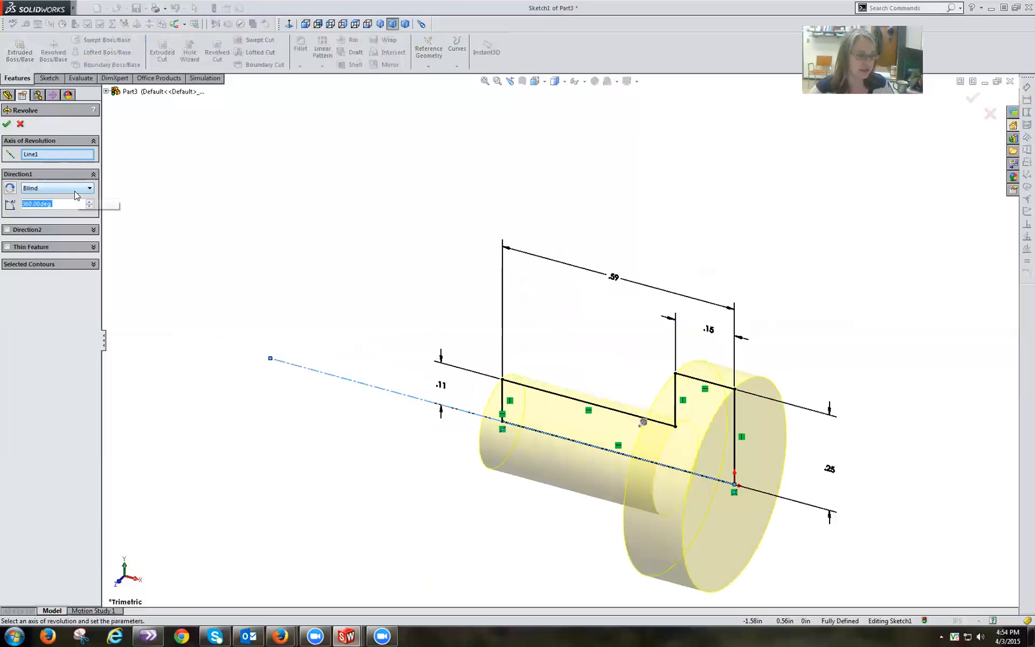
{"action": "left_click", "coordinate": [7, 124]}
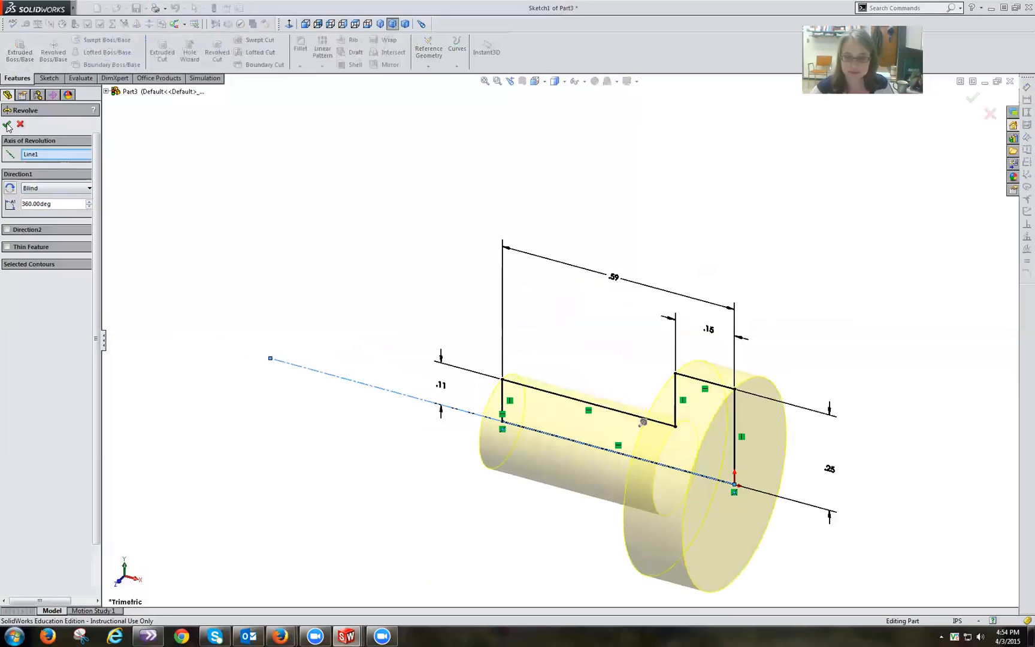
Inspect the revolved pin in Hidden Lines Visible display and return to the Shaded With Edges style
{"action": "left_click", "coordinate": [247, 255]}
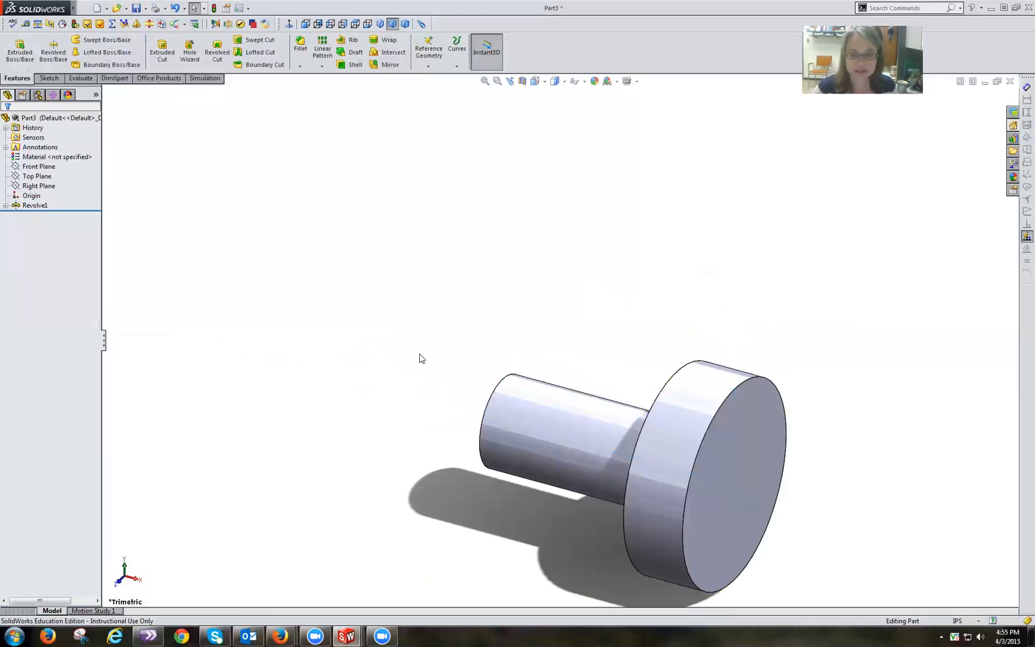
{"action": "mouse_move", "coordinate": [372, 326]}
{"action": "middle_mouse_down"}
{"action": "mouse_move", "coordinate": [471, 380]}
{"action": "mouse_move", "coordinate": [400, 354]}
{"action": "mouse_move", "coordinate": [381, 333]}
{"action": "middle_mouse_up"}
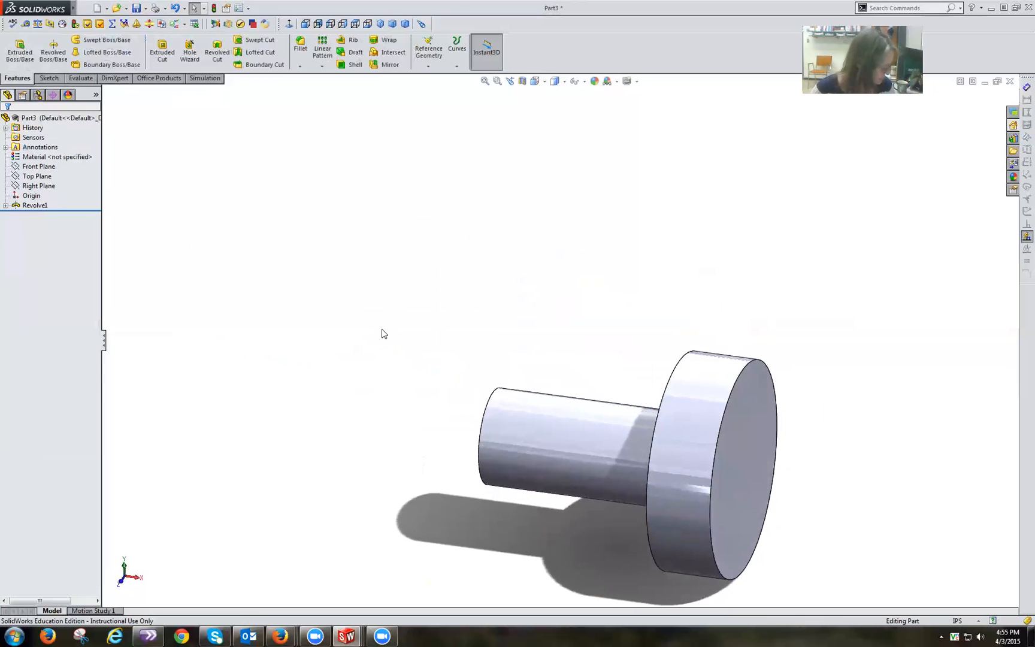
{"action": "left_click", "coordinate": [563, 82]}
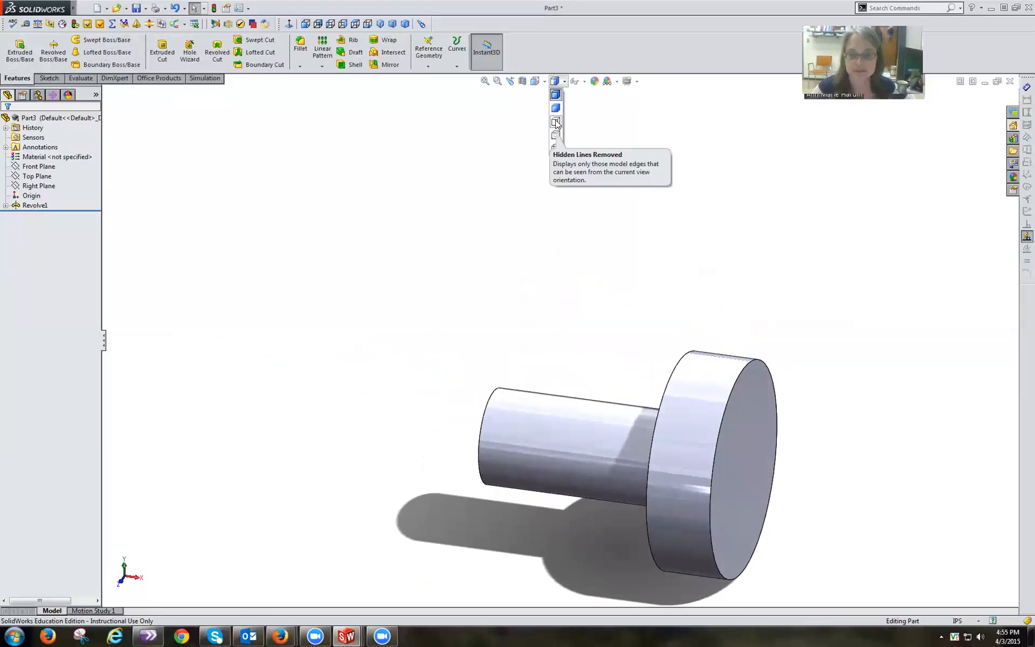
{"action": "left_click", "coordinate": [556, 135]}
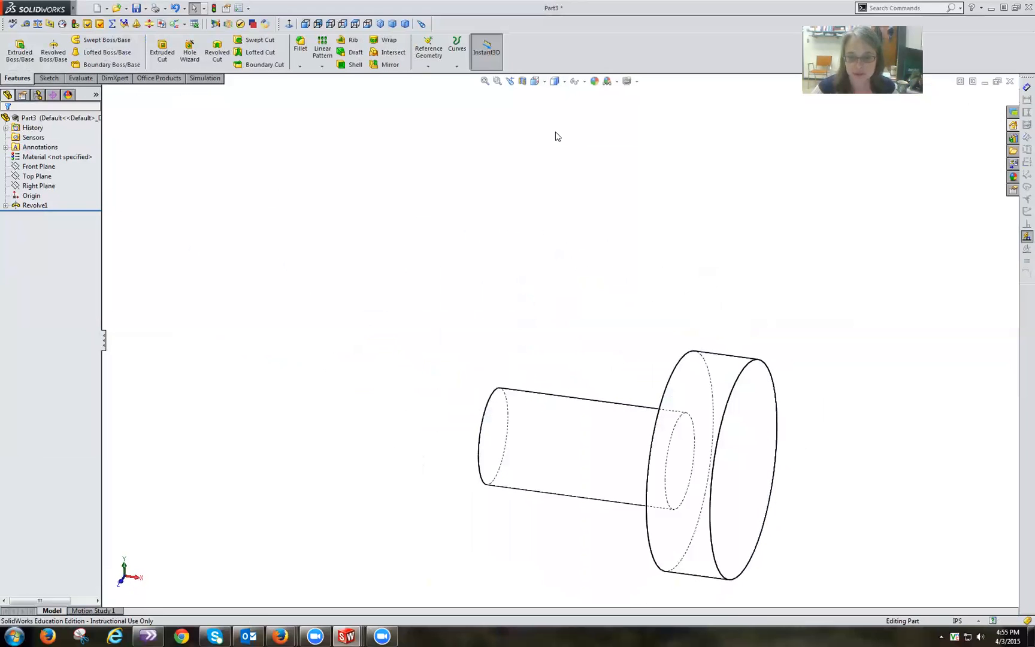
{"action": "left_click", "coordinate": [564, 82]}
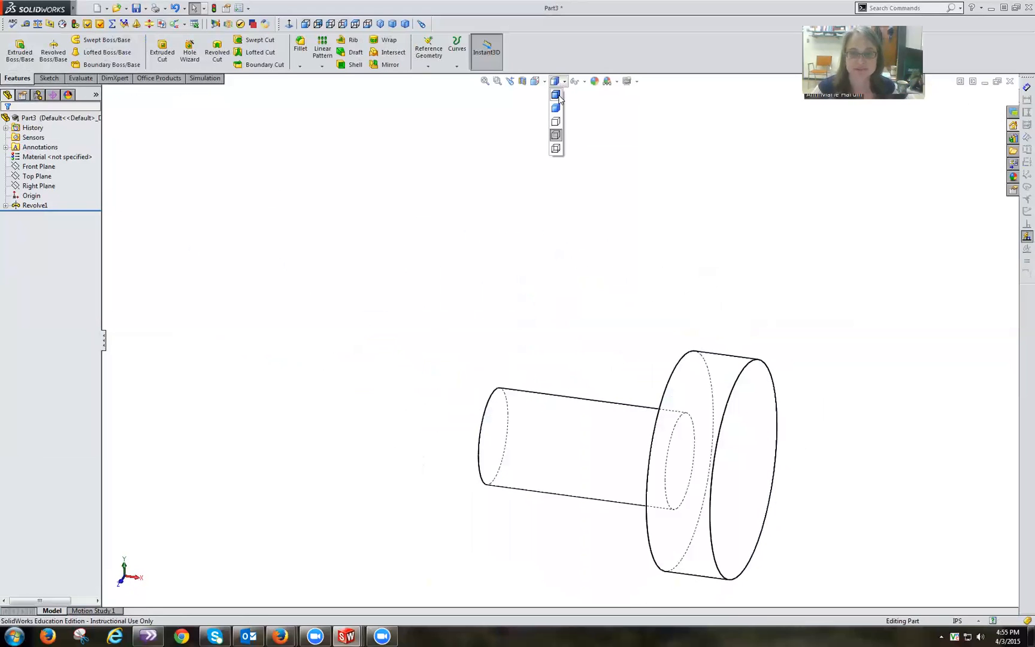
{"action": "left_click", "coordinate": [561, 102]}
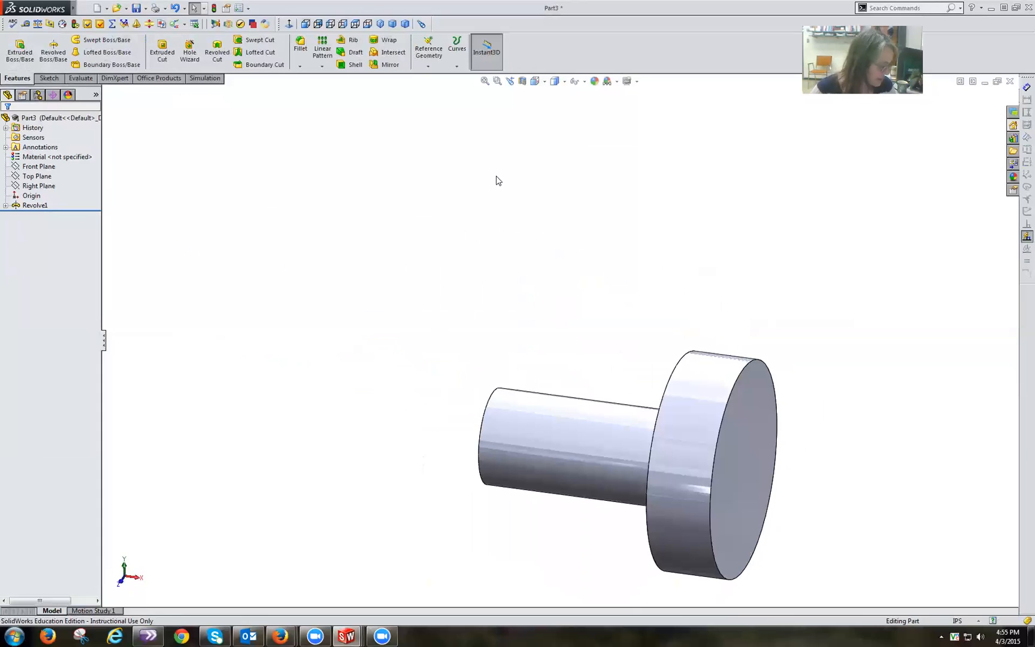
Chamfer the shaft's free end edge and the head's outer face edge at 0.025 in by 45 degrees
{"action": "left_click", "coordinate": [301, 67]}
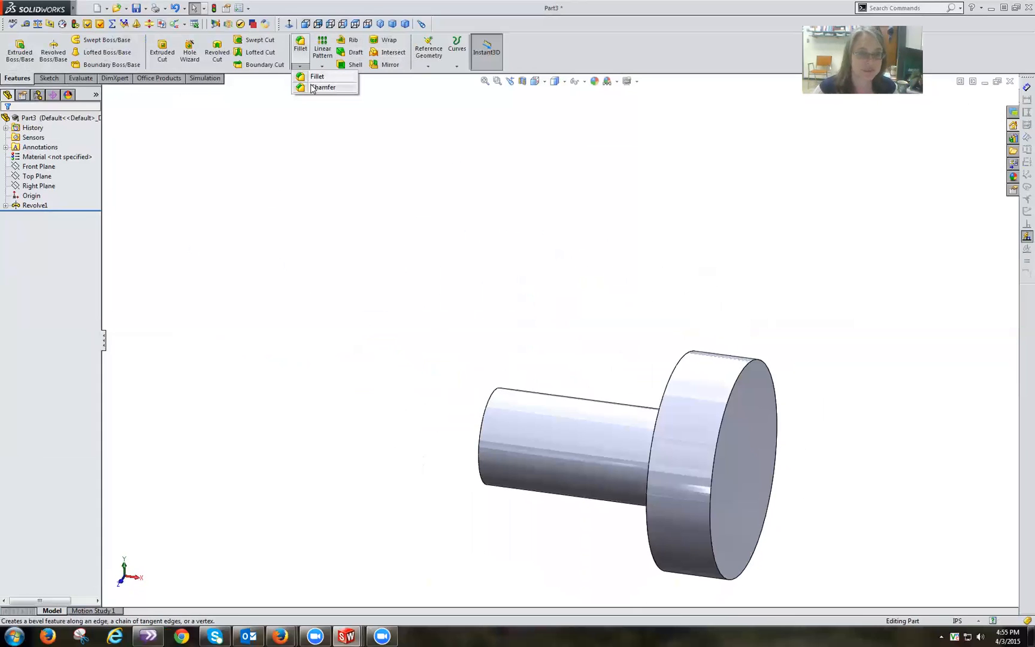
{"action": "left_click", "coordinate": [317, 88]}
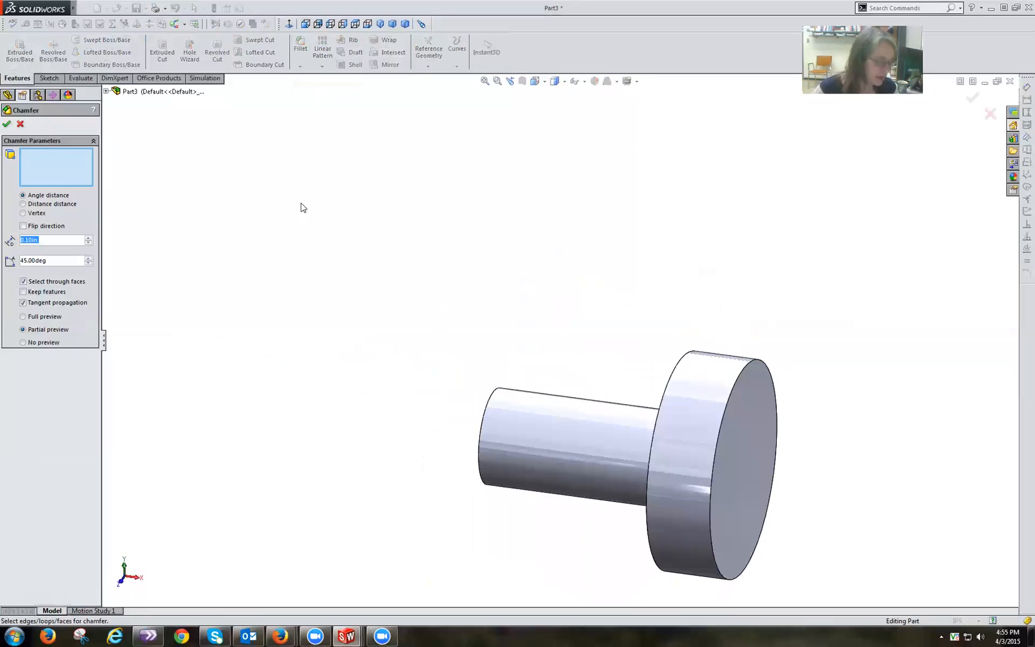
{"action": "type", "text": ".025"}
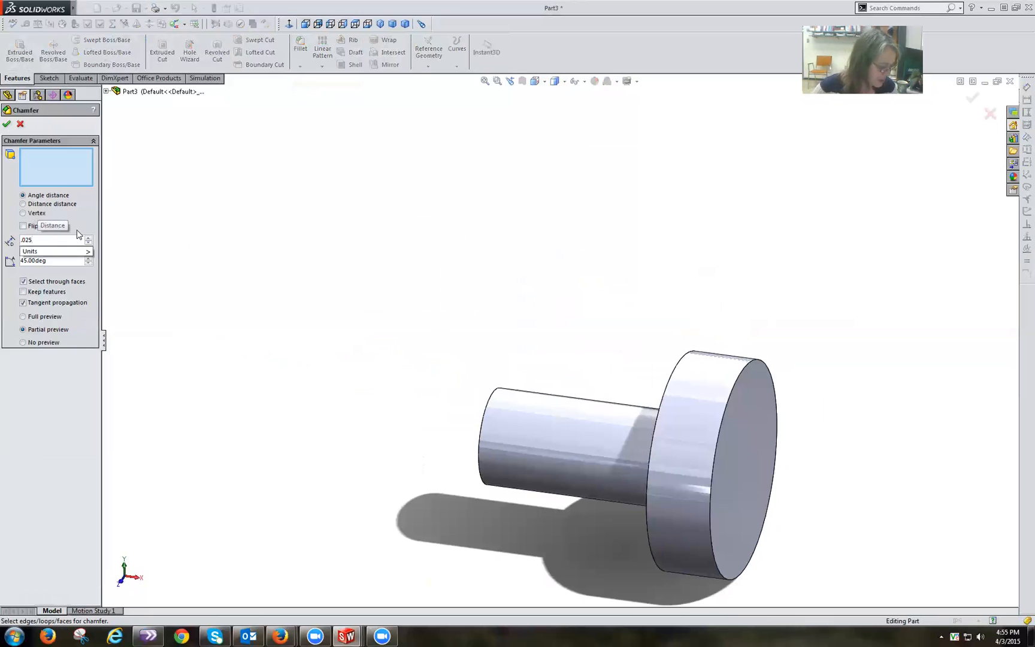
{"action": "left_click", "coordinate": [486, 407]}
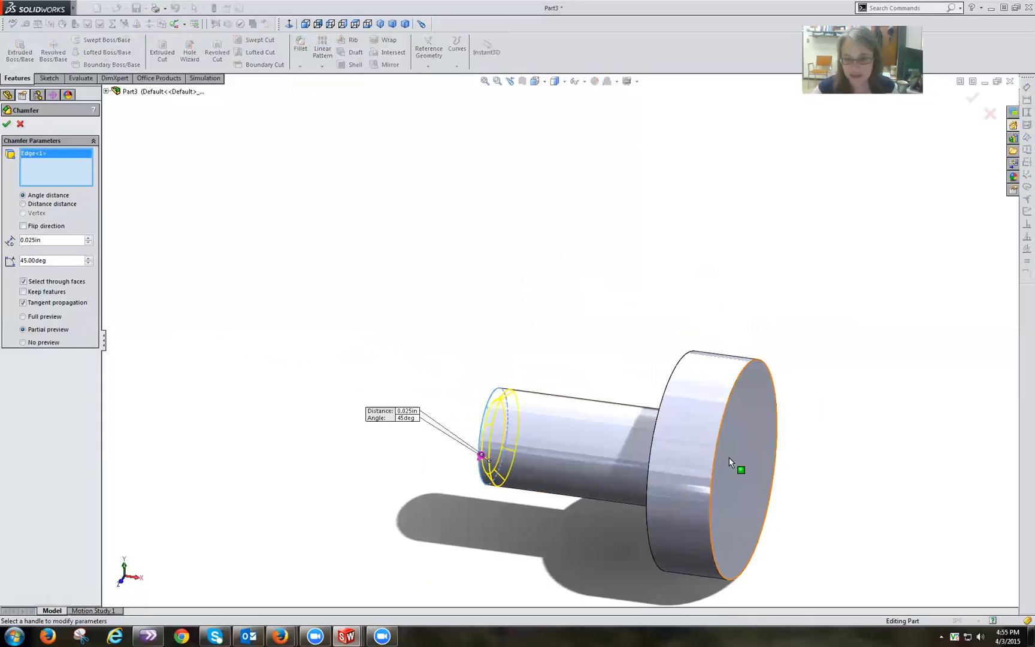
{"action": "left_click", "coordinate": [714, 461]}
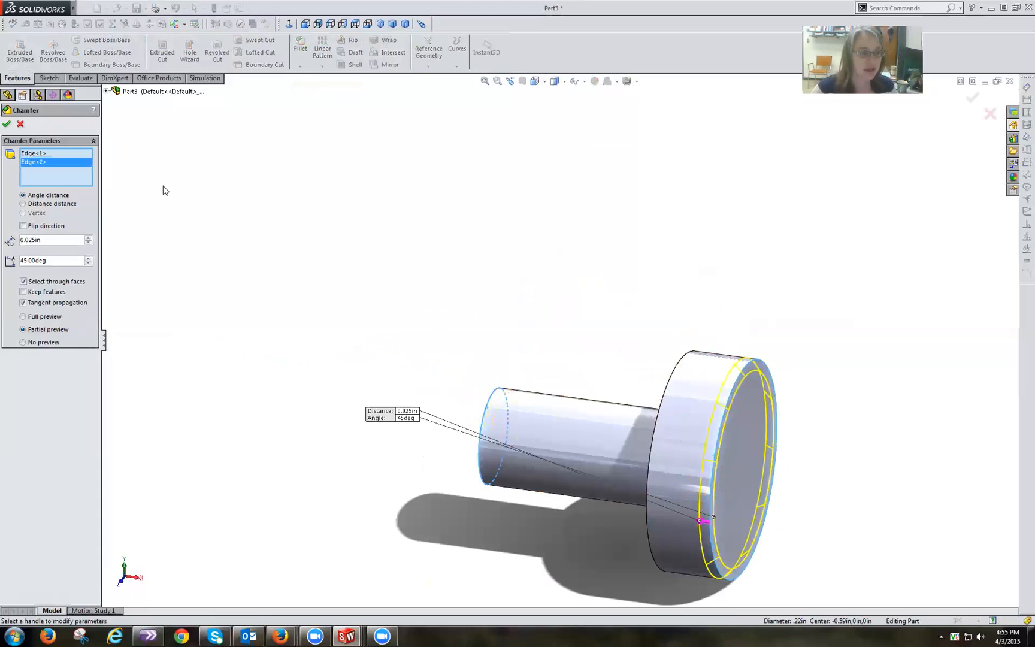
{"action": "left_click", "coordinate": [7, 124]}
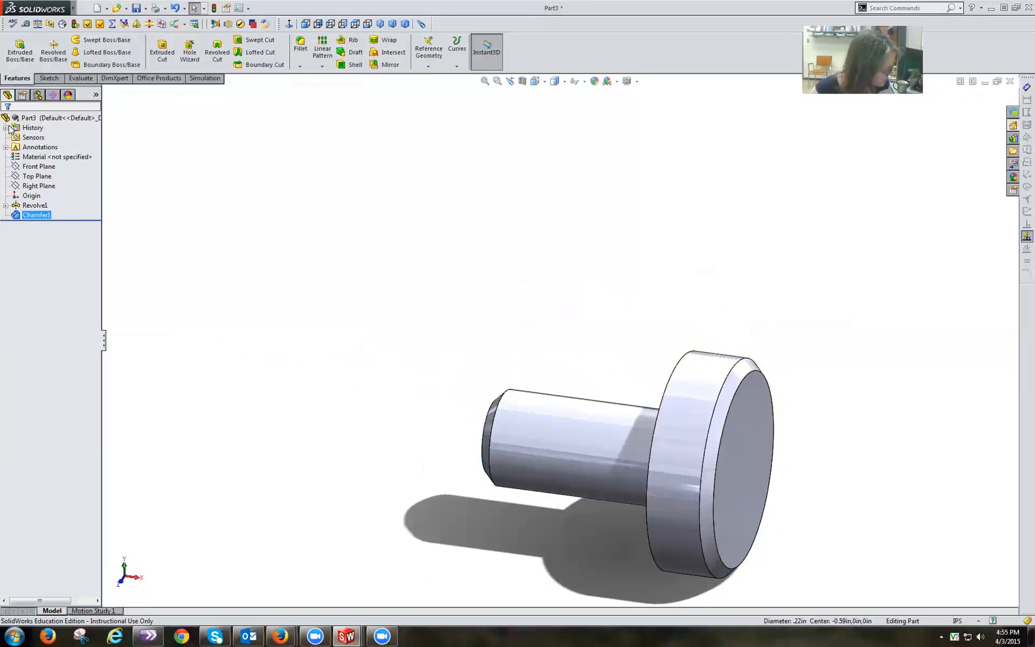
Save the part in the DRF263 folder as DRF263 Chpt 4 Pin Head.SLDPRT
{"action": "left_click", "coordinate": [146, 12]}
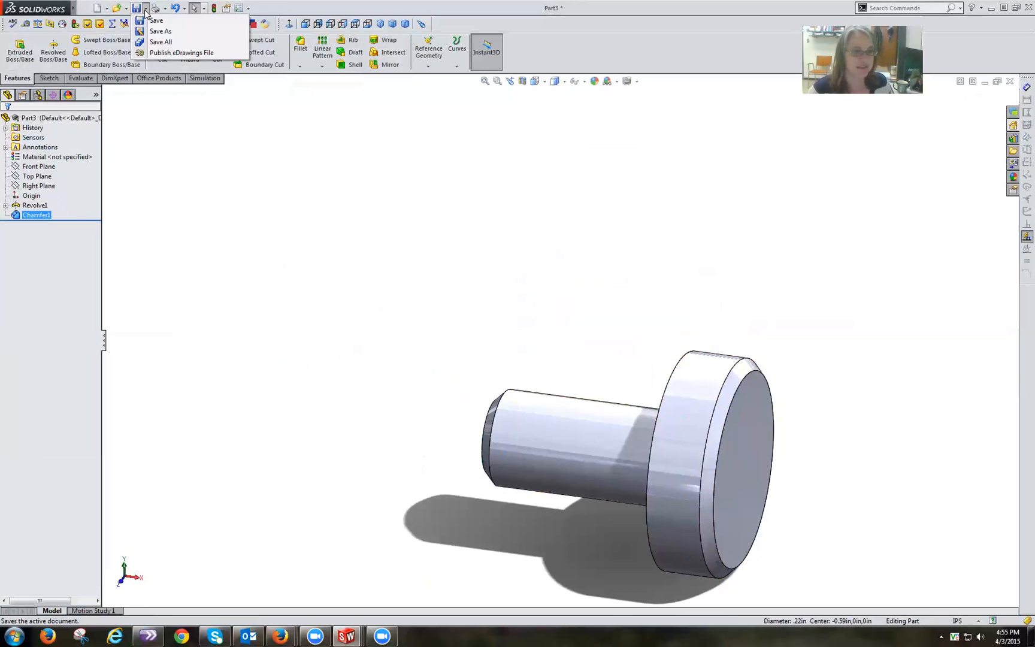
{"action": "left_click", "coordinate": [154, 33]}
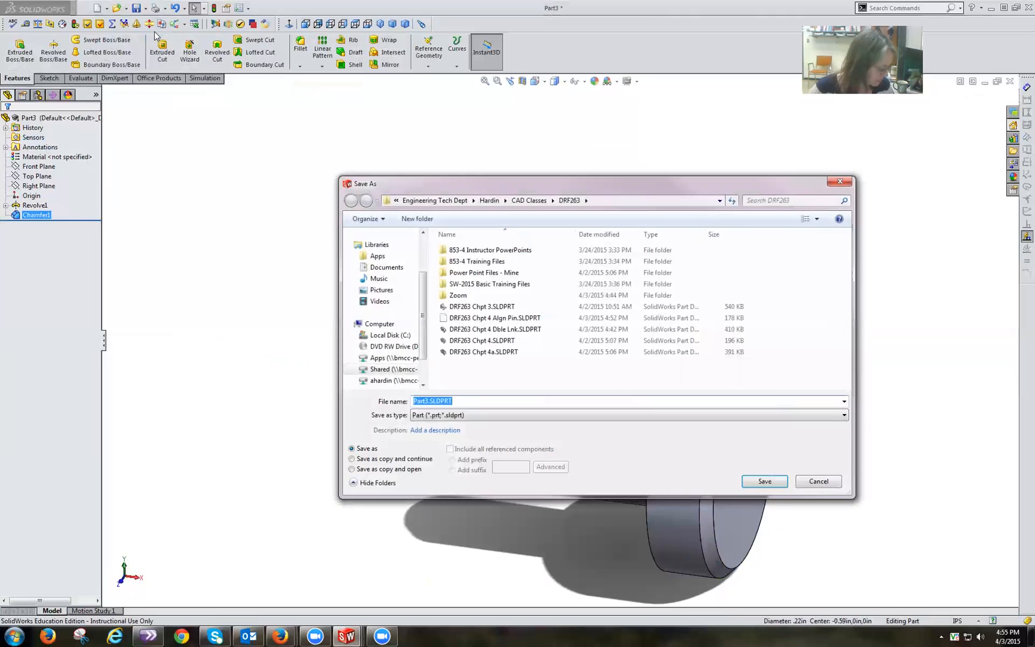
{"action": "left_click", "coordinate": [514, 318]}
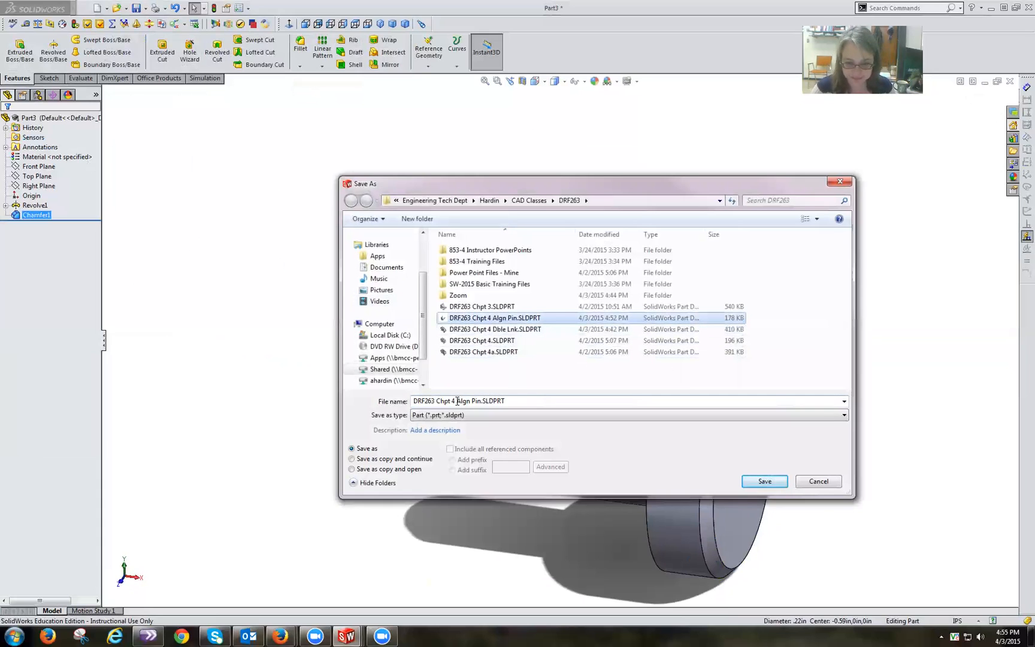
{"action": "left_click", "coordinate": [467, 400]}
{"action": "left_click_drag", "start_coordinate": [457, 400], "coordinate": [476, 401]}
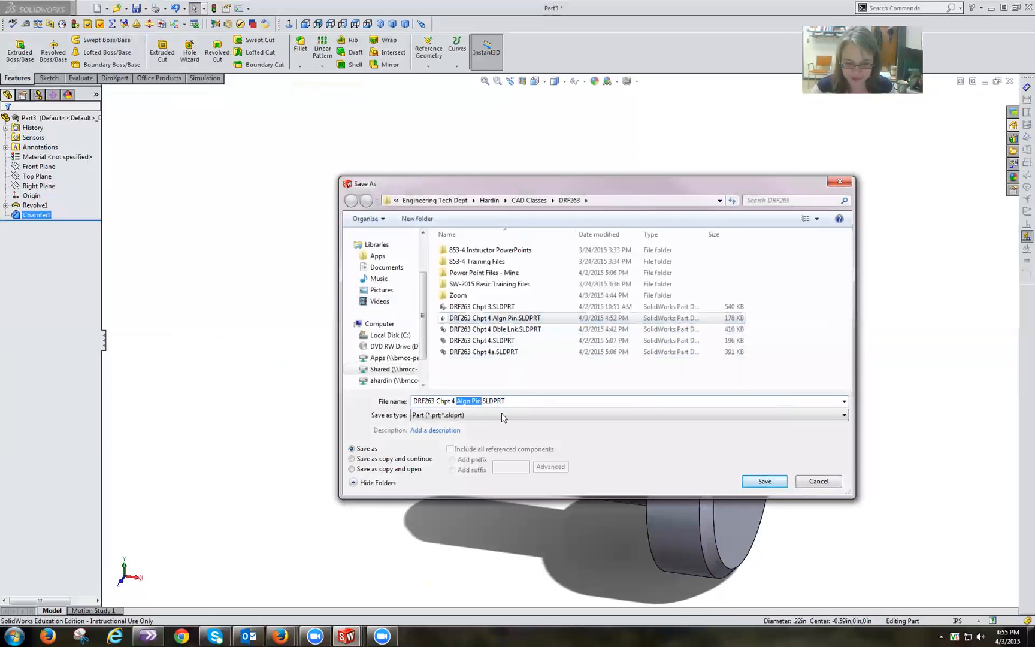
{"action": "type", "text": "Pin Hea"}
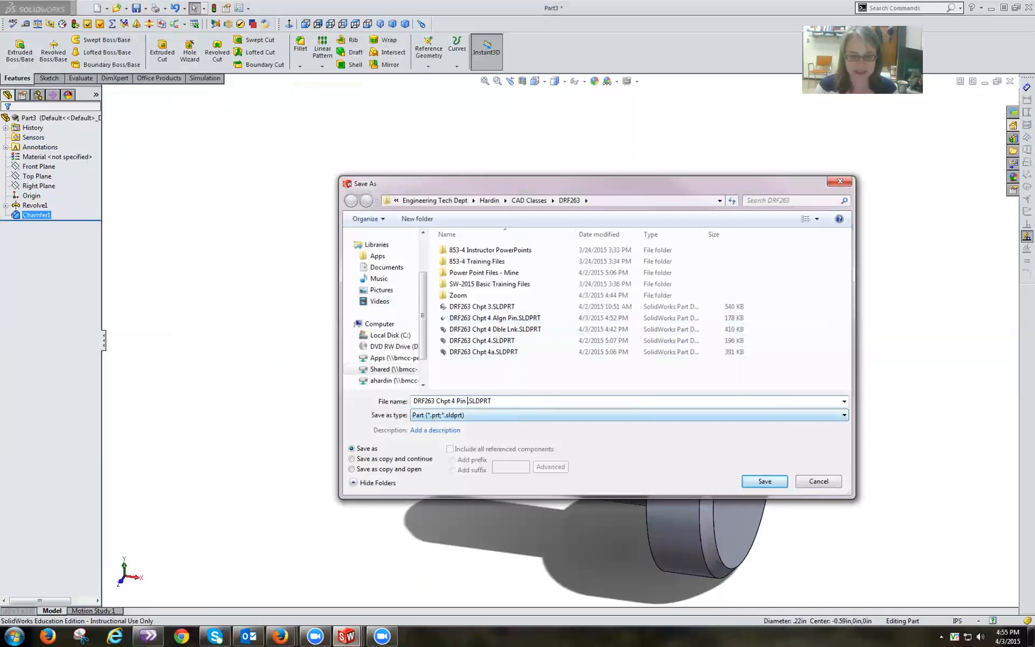
{"action": "type", "text": "d"}
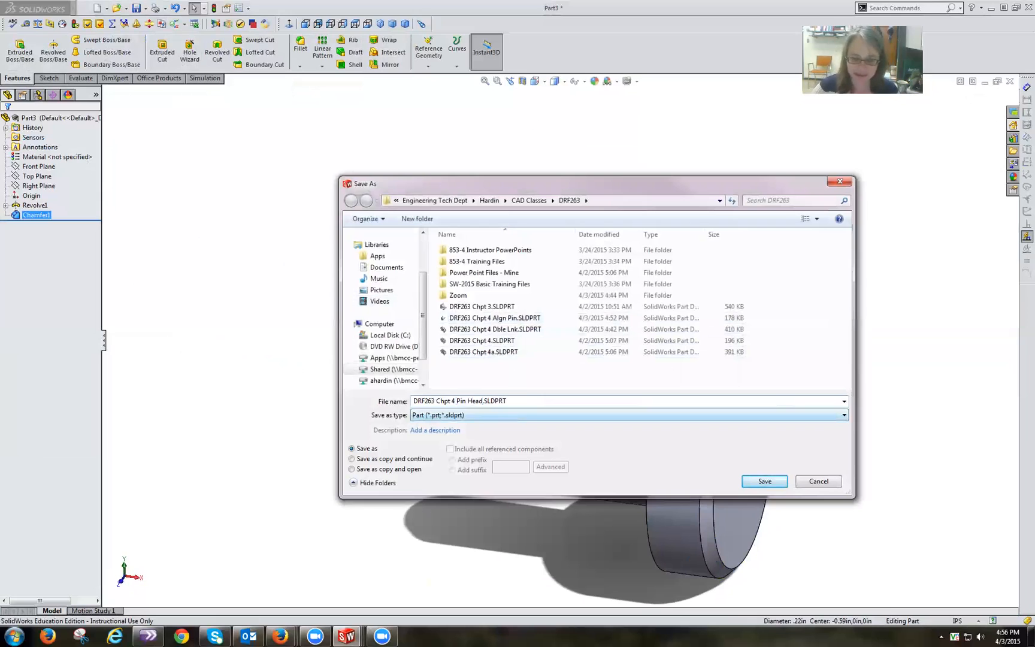
{"action": "left_click", "coordinate": [763, 481]}
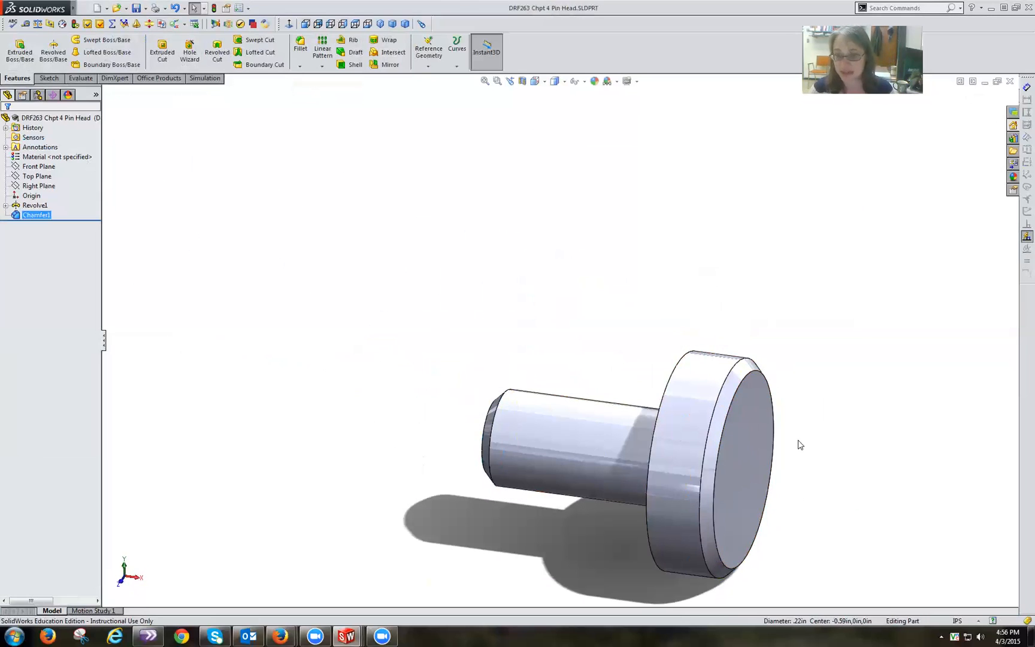
Create a new part document and open a sketch on its Front Plane
{"action": "scroll", "coordinate": [745, 290], "scroll_direction": "down", "scroll_amount": 2}
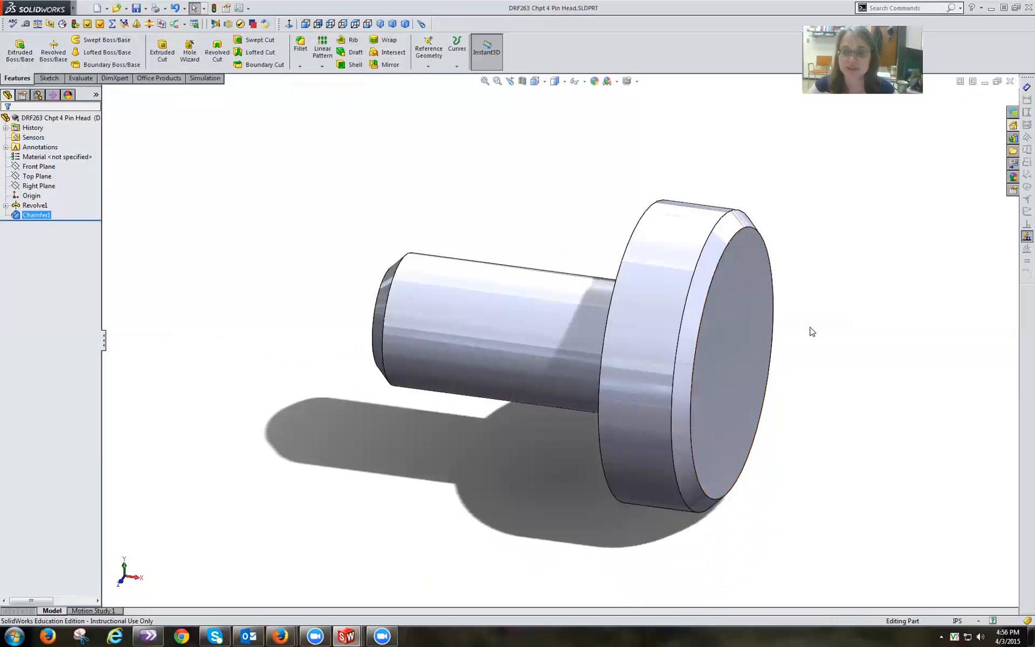
{"action": "scroll", "coordinate": [824, 343], "scroll_direction": "down", "scroll_amount": 3}
{"action": "scroll", "coordinate": [824, 343], "scroll_direction": "up", "scroll_amount": 3}
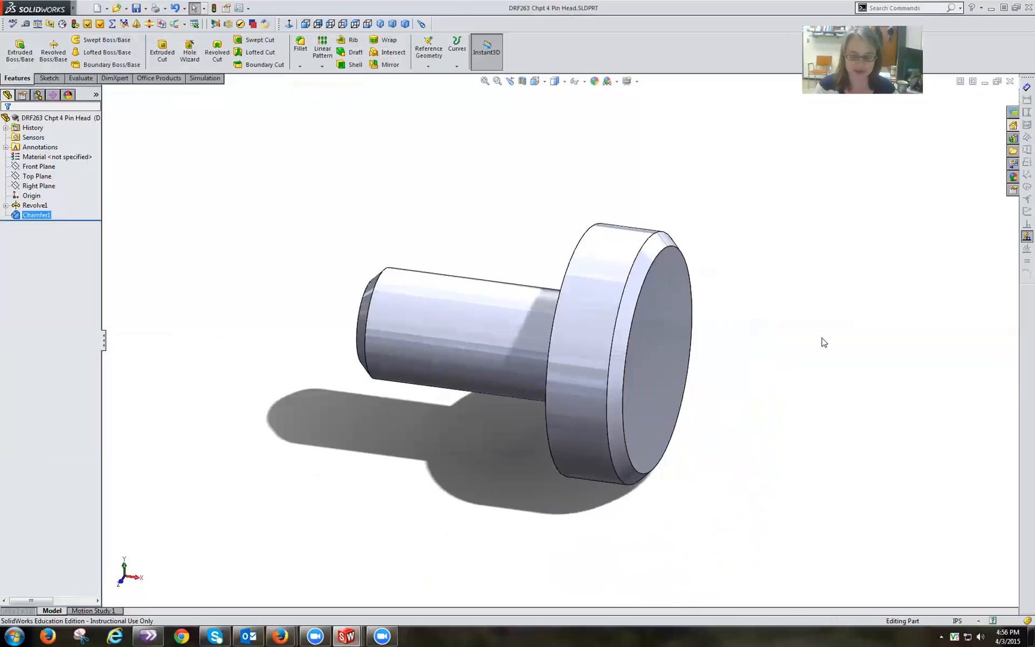
{"action": "key", "text": "ctrl+n"}
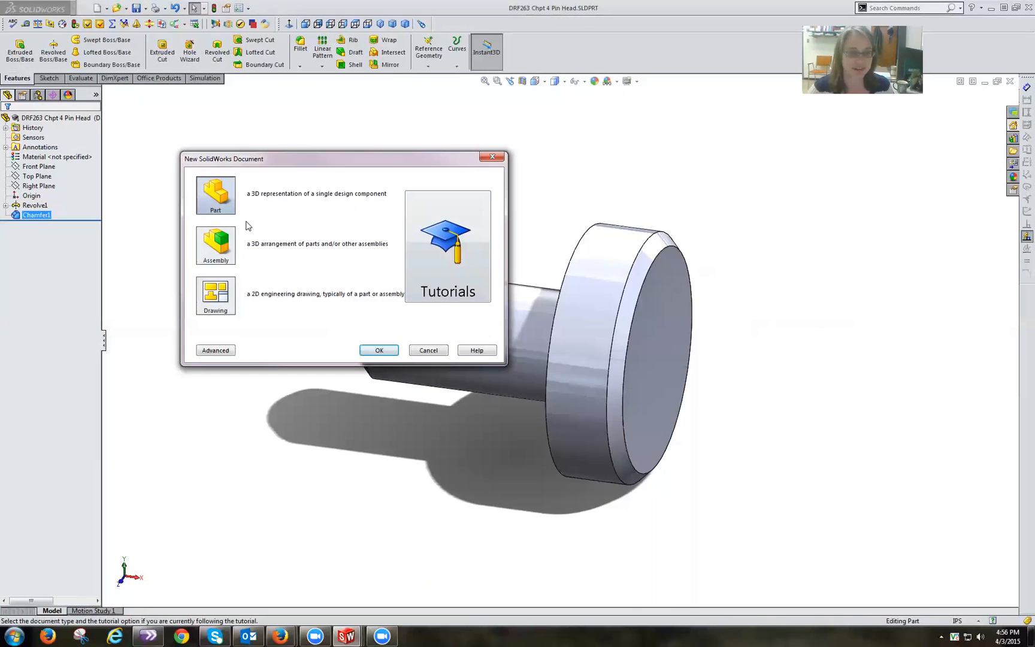
{"action": "left_click", "coordinate": [373, 351]}
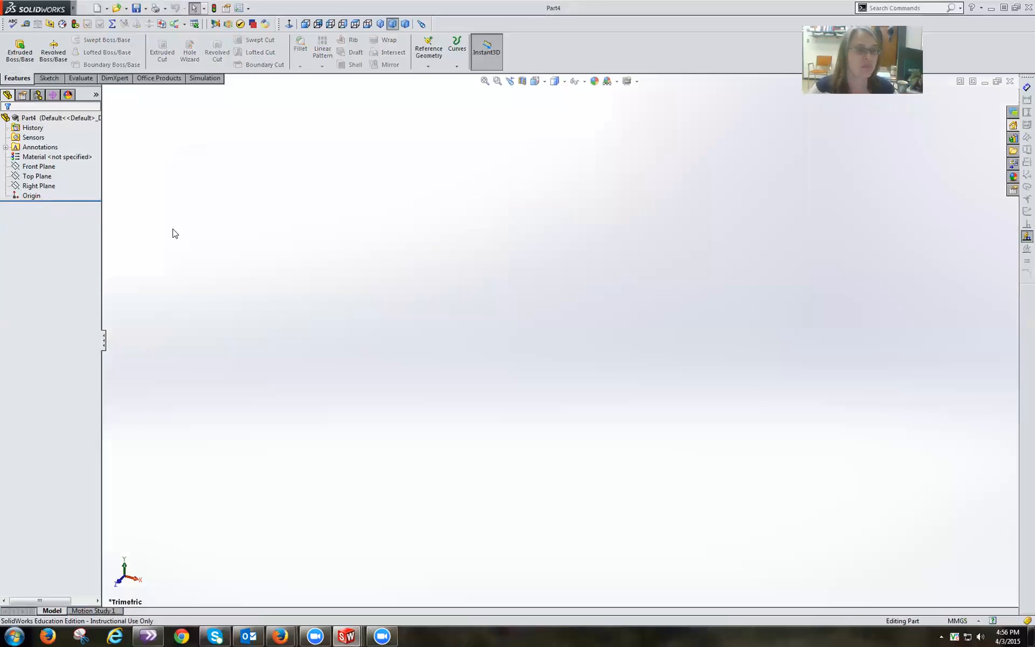
{"action": "left_click", "coordinate": [41, 167]}
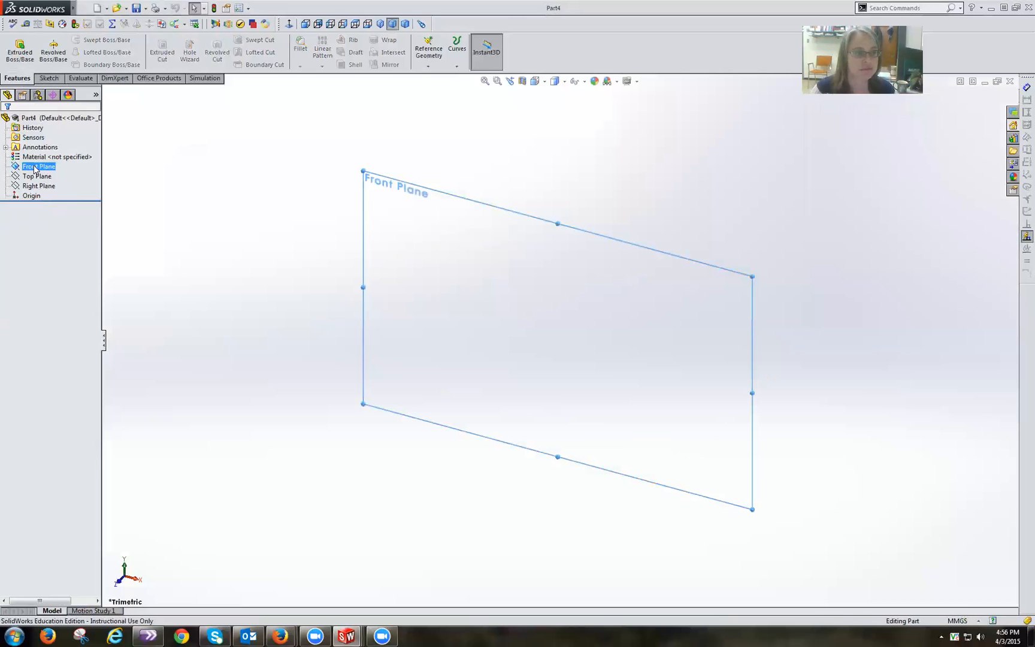
{"action": "left_click", "coordinate": [44, 154]}
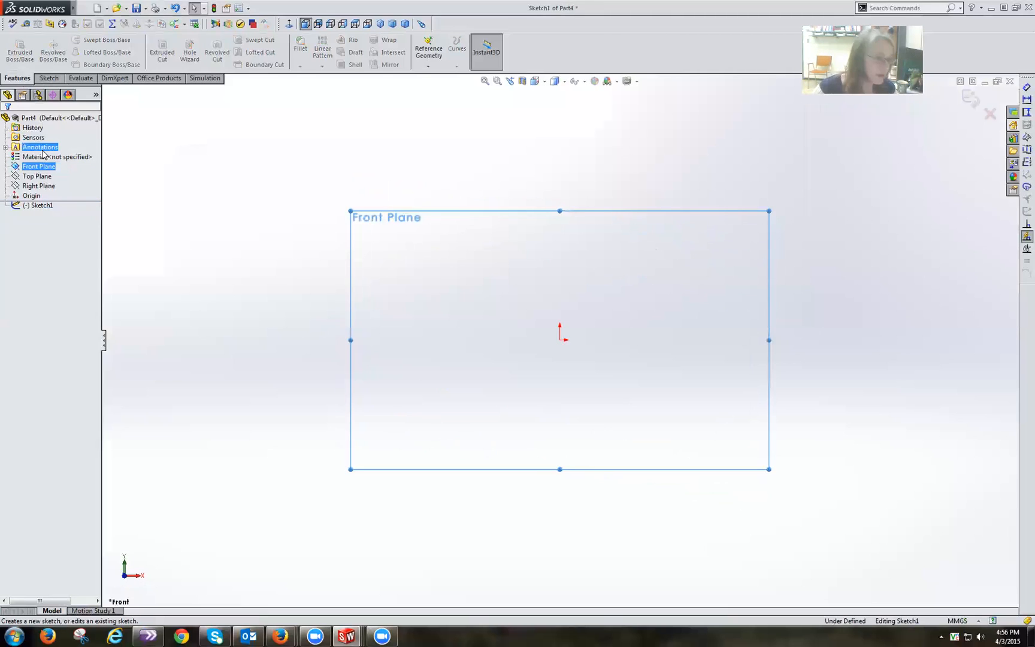
{"action": "left_click", "coordinate": [50, 78]}
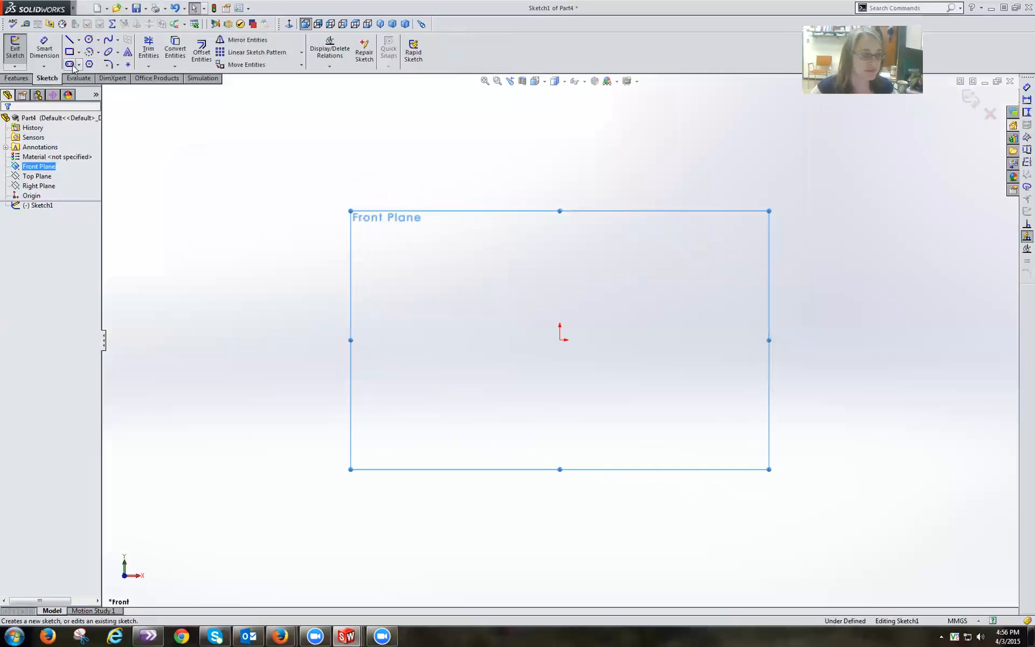
Sketch a horizontal straight slot starting at the origin, about 84.75 mm between centers and about 45.87 mm wide
{"action": "left_click", "coordinate": [70, 64]}
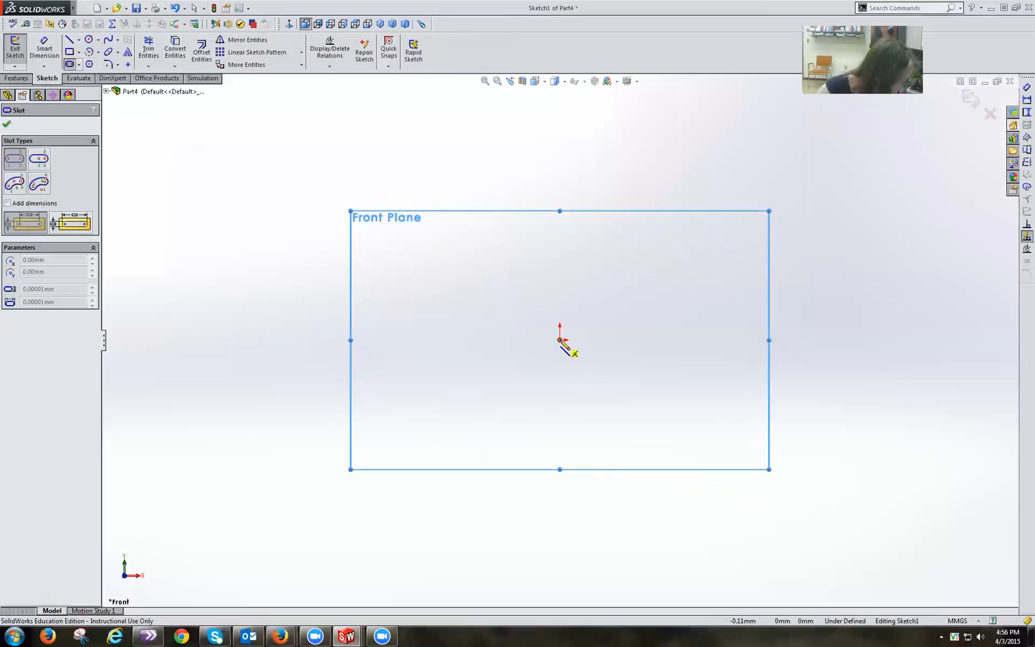
{"action": "left_click", "coordinate": [560, 341]}
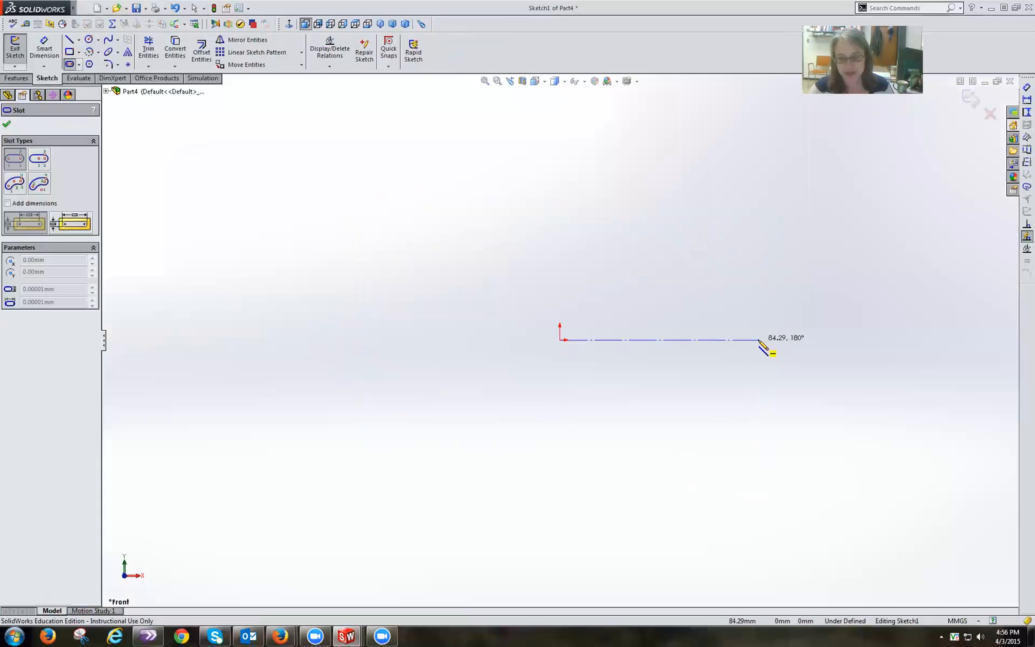
{"action": "left_click", "coordinate": [760, 340]}
{"action": "left_click", "coordinate": [767, 296]}
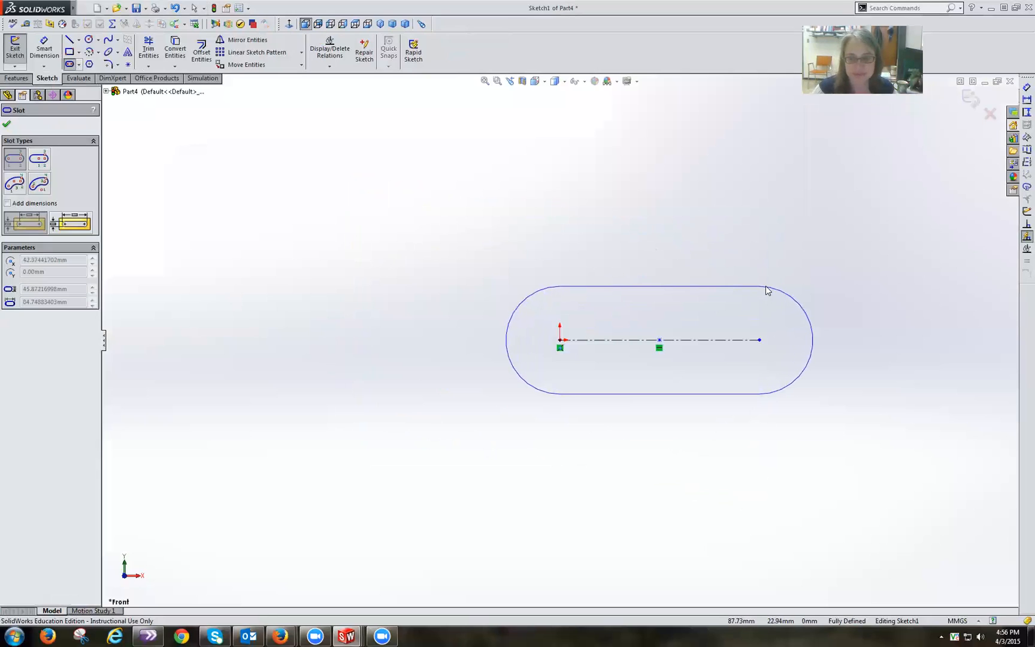
{"action": "left_click", "coordinate": [767, 288]}
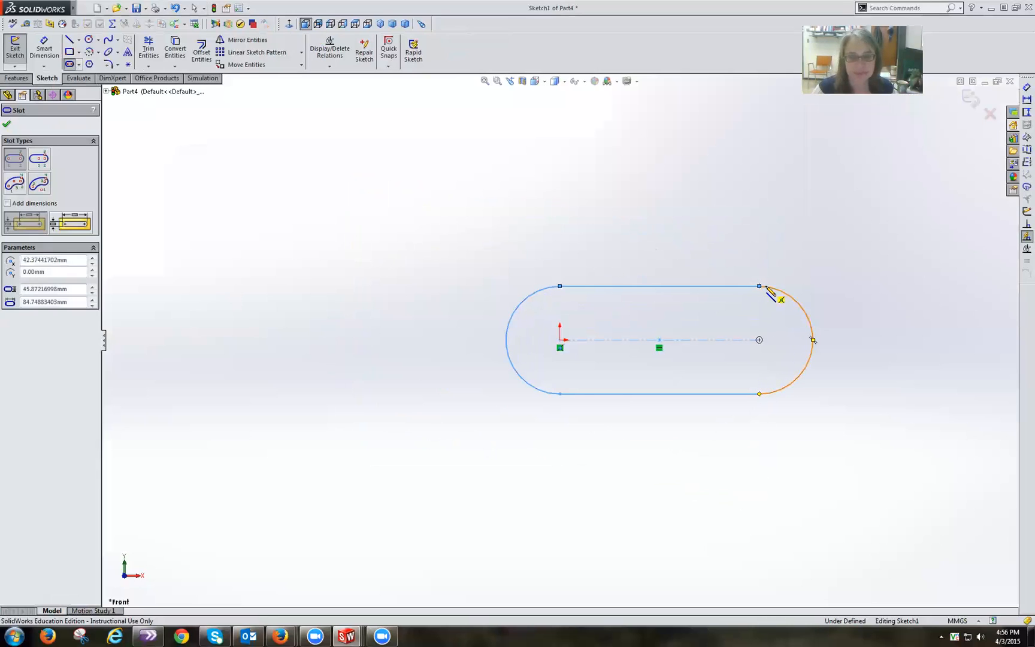
{"action": "left_click", "coordinate": [7, 124]}
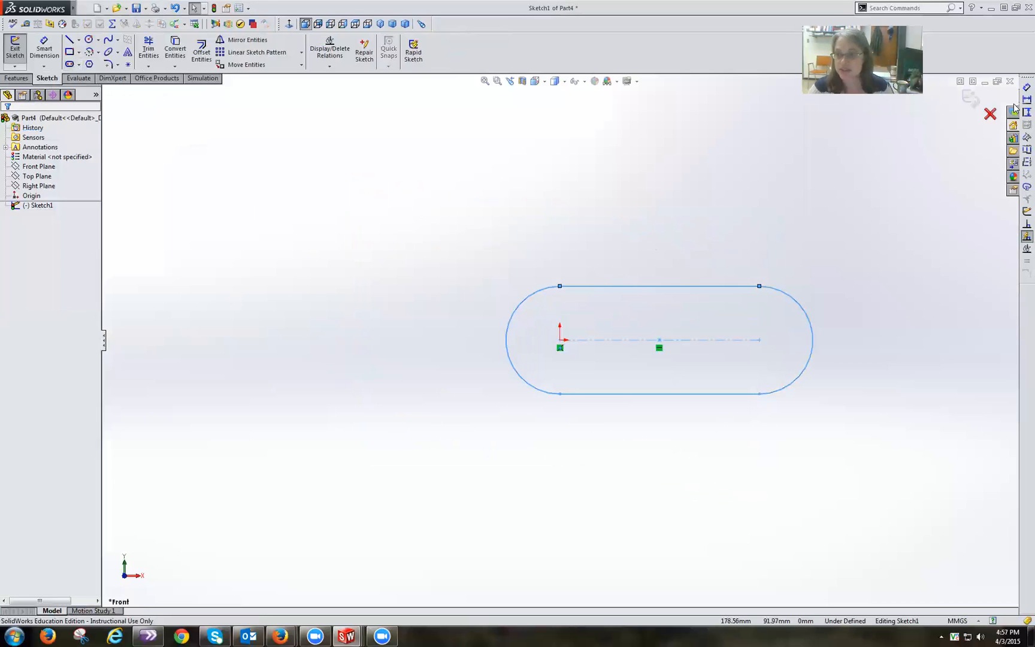
Dimension the distance between the slot's two arc centers and set it to 1.250 in
{"action": "left_click", "coordinate": [1026, 88]}
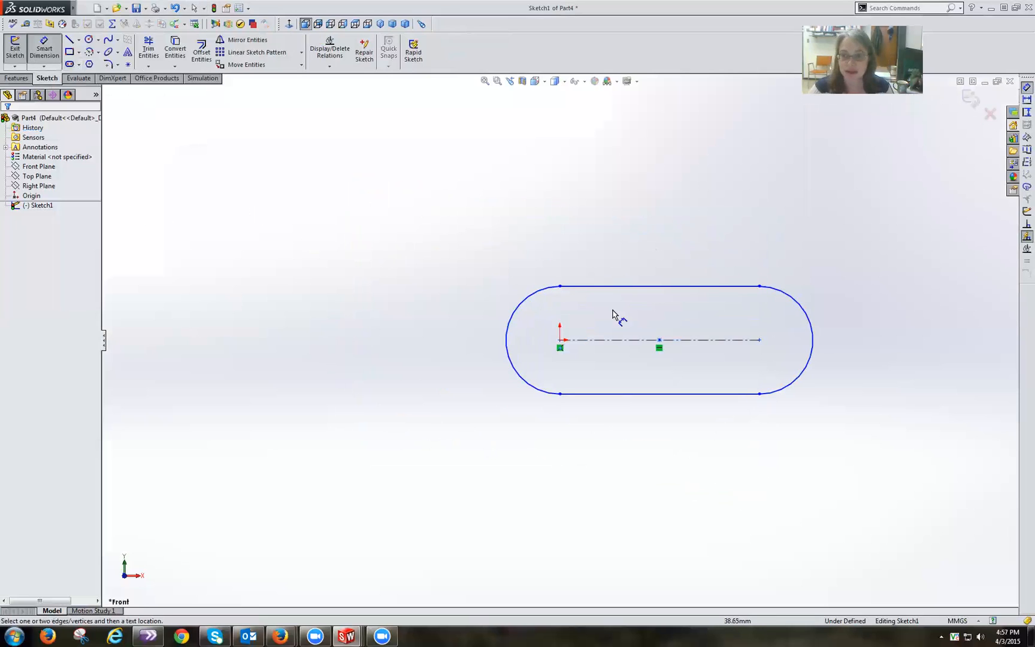
{"action": "left_click", "coordinate": [564, 341]}
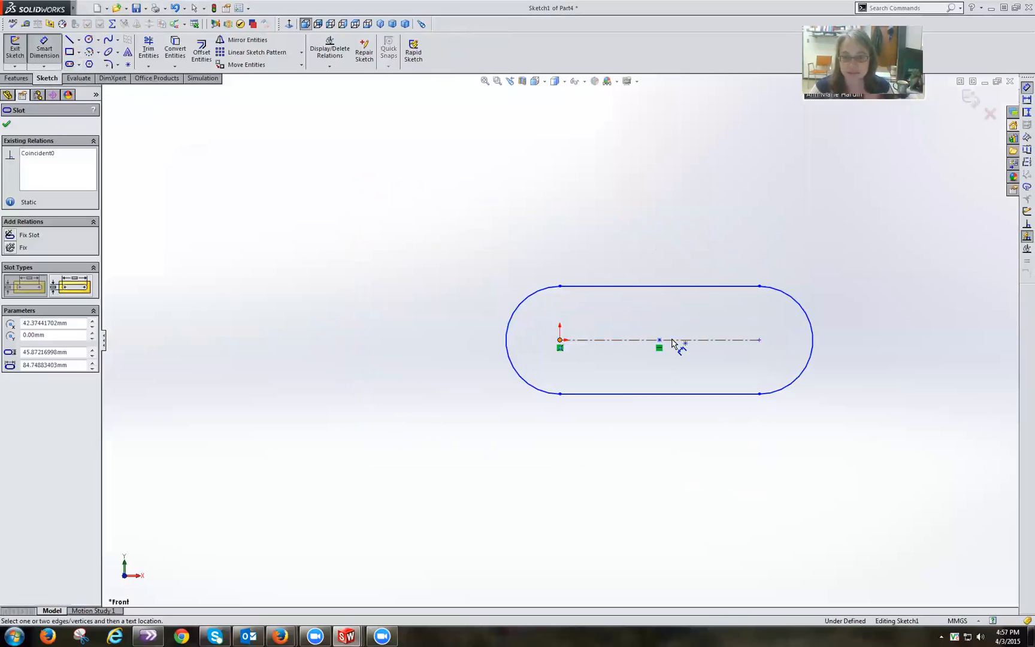
{"action": "left_click", "coordinate": [759, 341]}
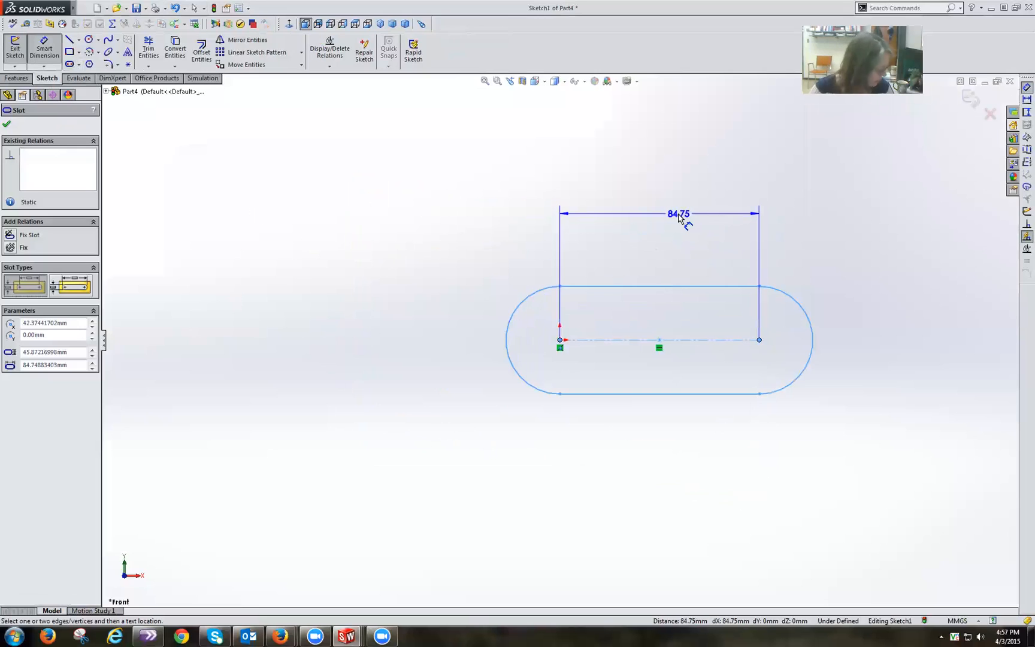
{"action": "left_click", "coordinate": [679, 216]}
{"action": "type", "text": "1.2"}
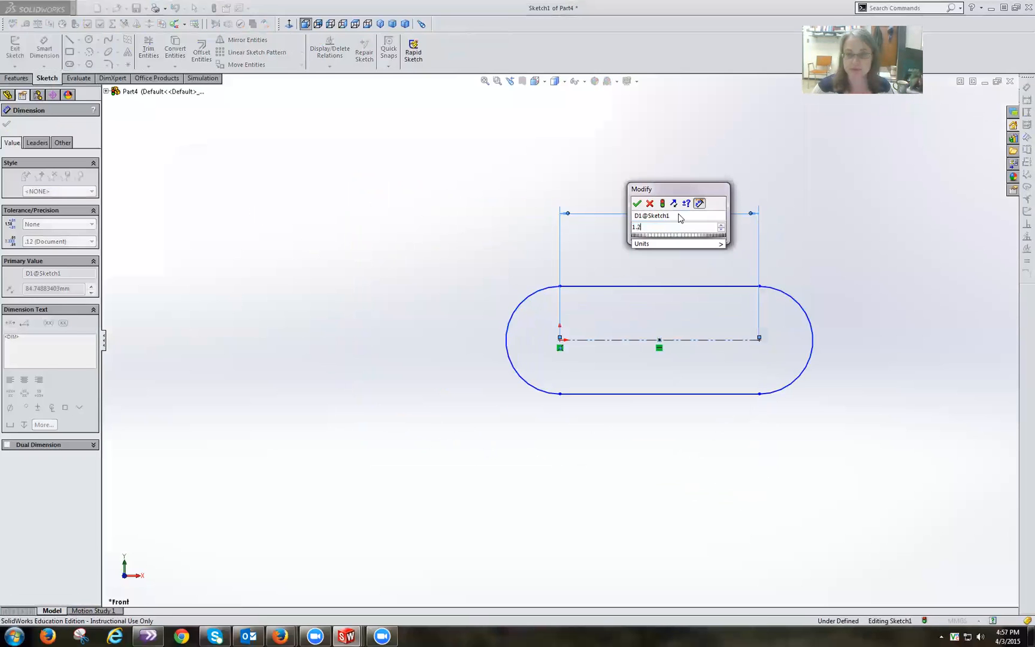
{"action": "type", "text": "50"}
{"action": "mouse_move", "coordinate": [683, 243]}
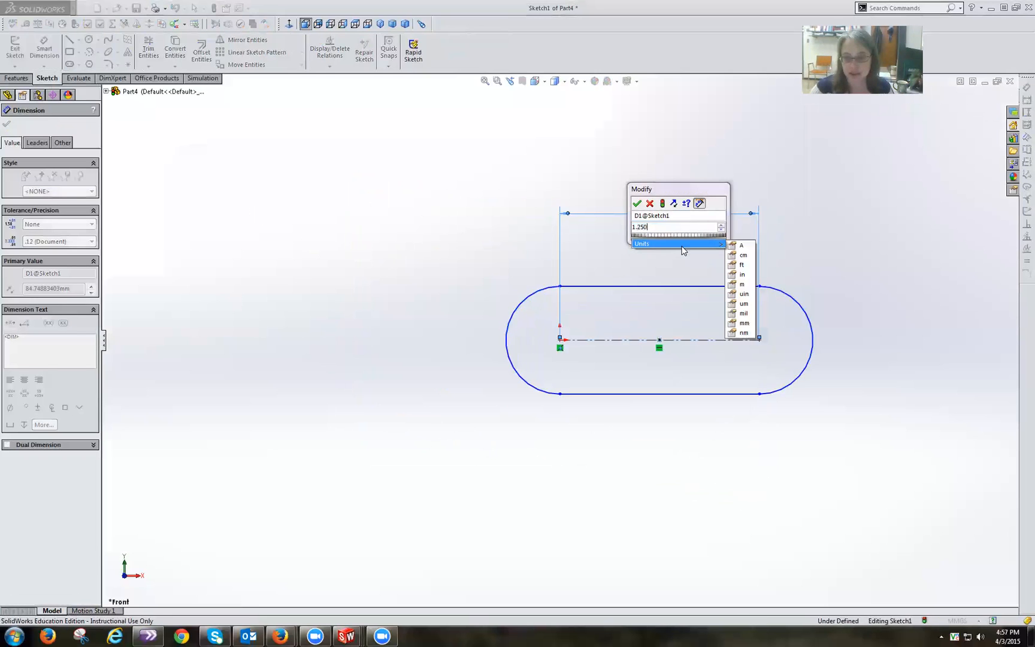
{"action": "left_click", "coordinate": [746, 278]}
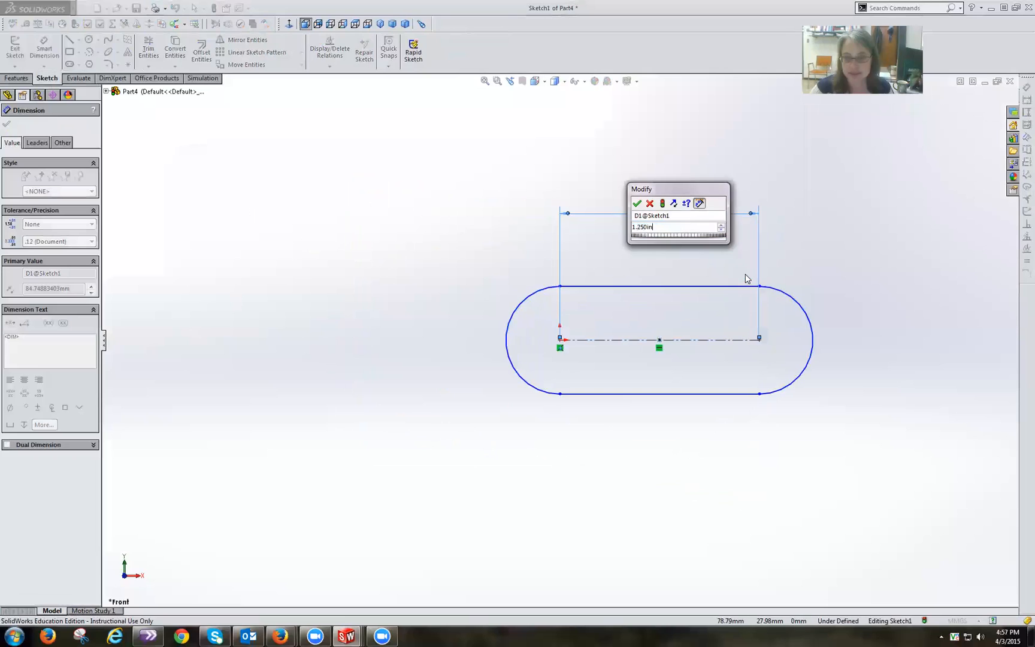
{"action": "left_click", "coordinate": [637, 203]}
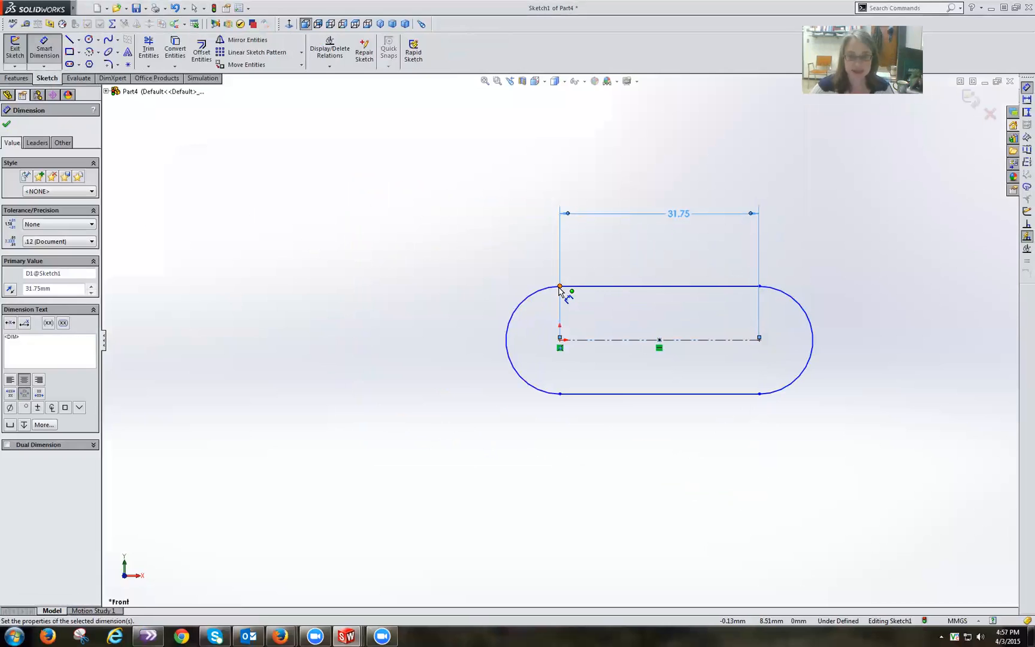
Dimension the slot's width between its two straight edges and set it to 1.000 in
{"action": "left_click", "coordinate": [597, 292]}
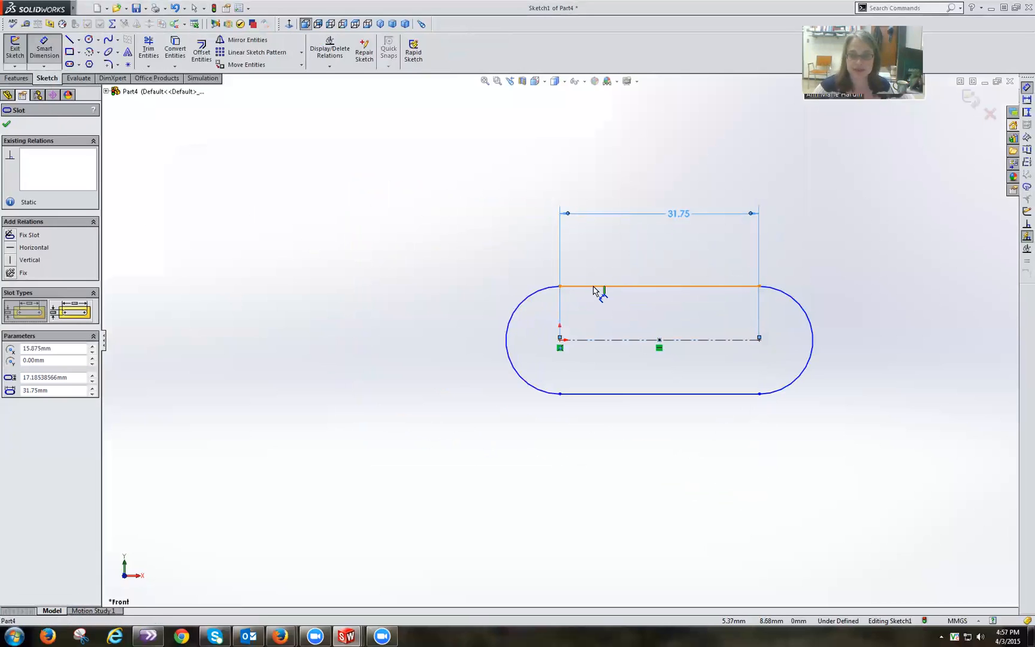
{"action": "left_click", "coordinate": [598, 394]}
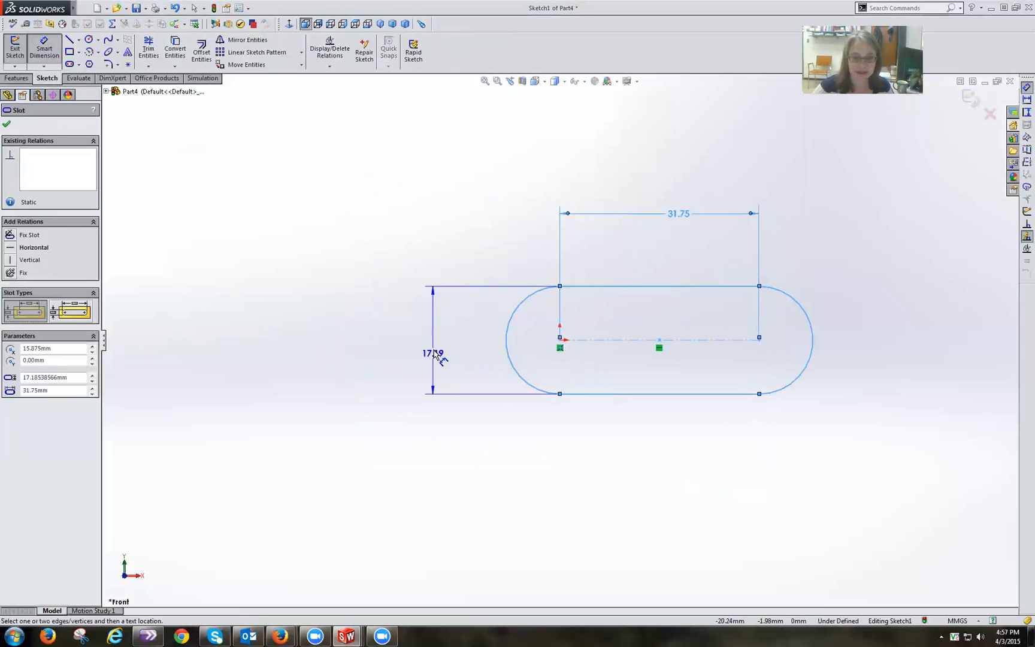
{"action": "left_click", "coordinate": [433, 349]}
{"action": "type", "text": "1.000"}
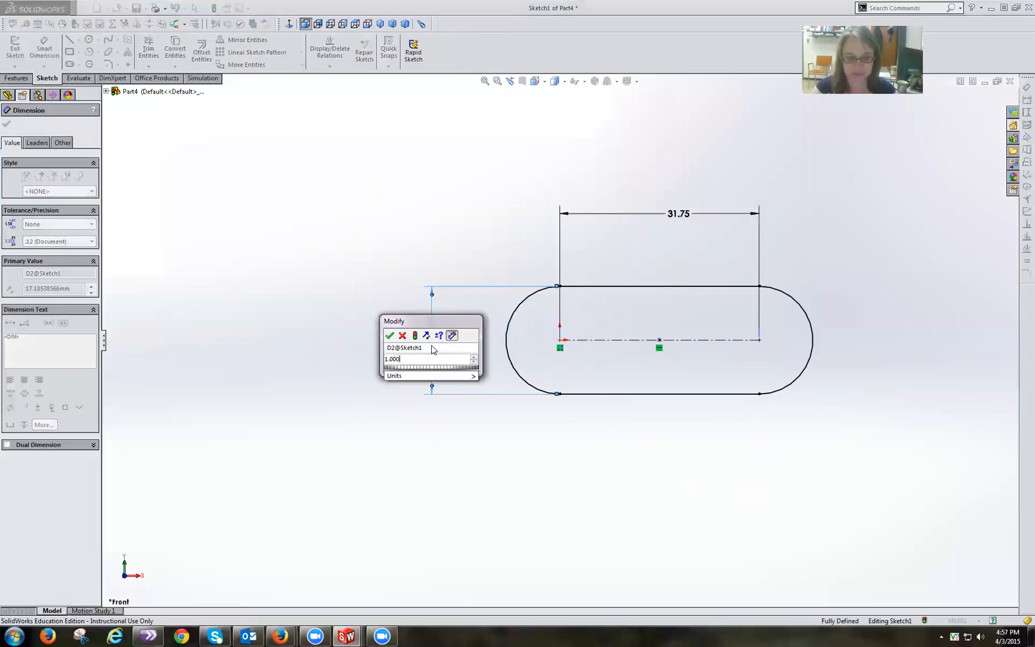
{"action": "type", "text": "'"}
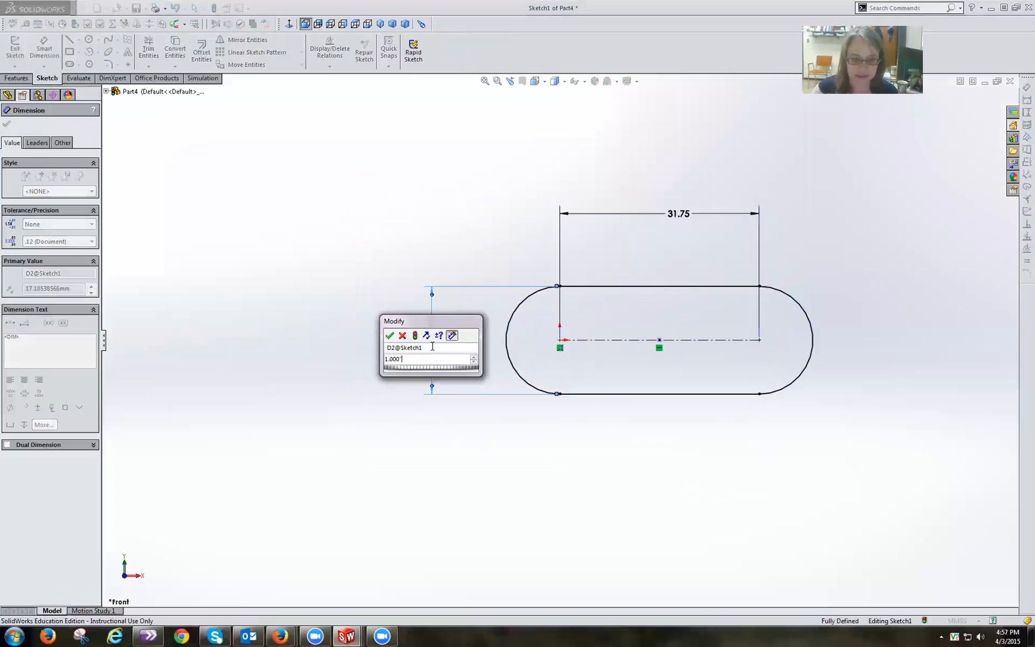
{"action": "left_click", "coordinate": [389, 336]}
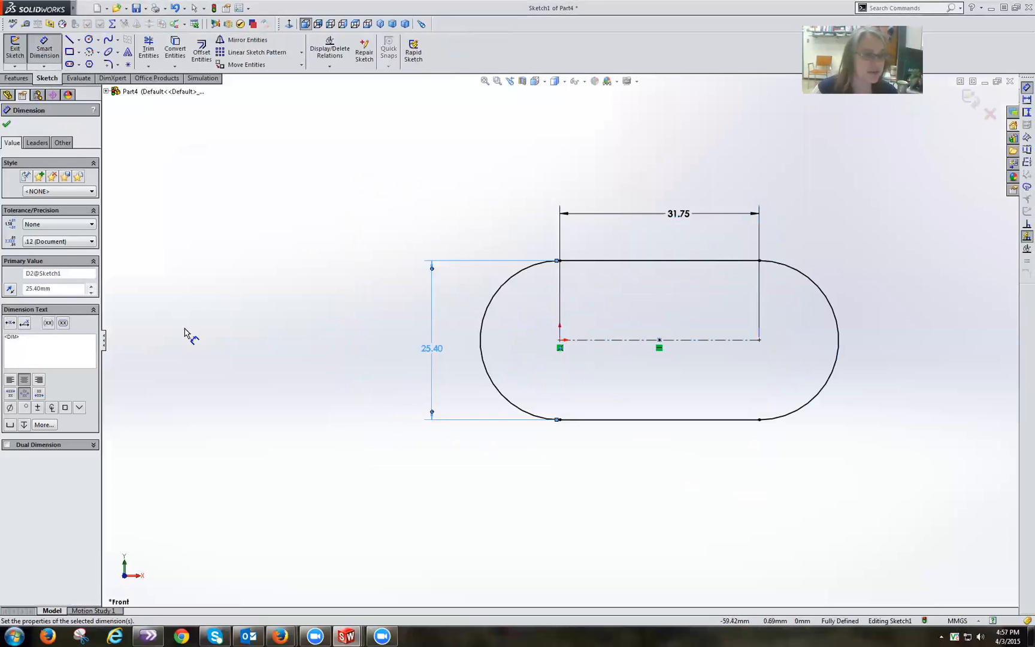
Extrude the slot profile from the sketch plane as a Mid Plane boss with a depth of 0.750 in
{"action": "left_click", "coordinate": [14, 79]}
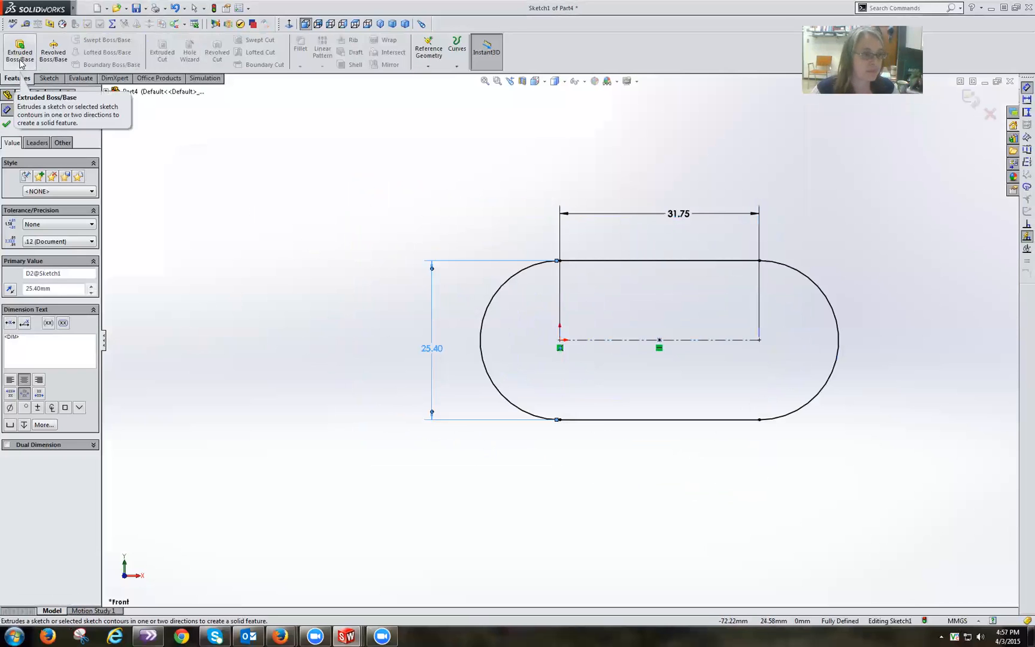
{"action": "left_click", "coordinate": [19, 59]}
{"action": "left_click", "coordinate": [56, 153]}
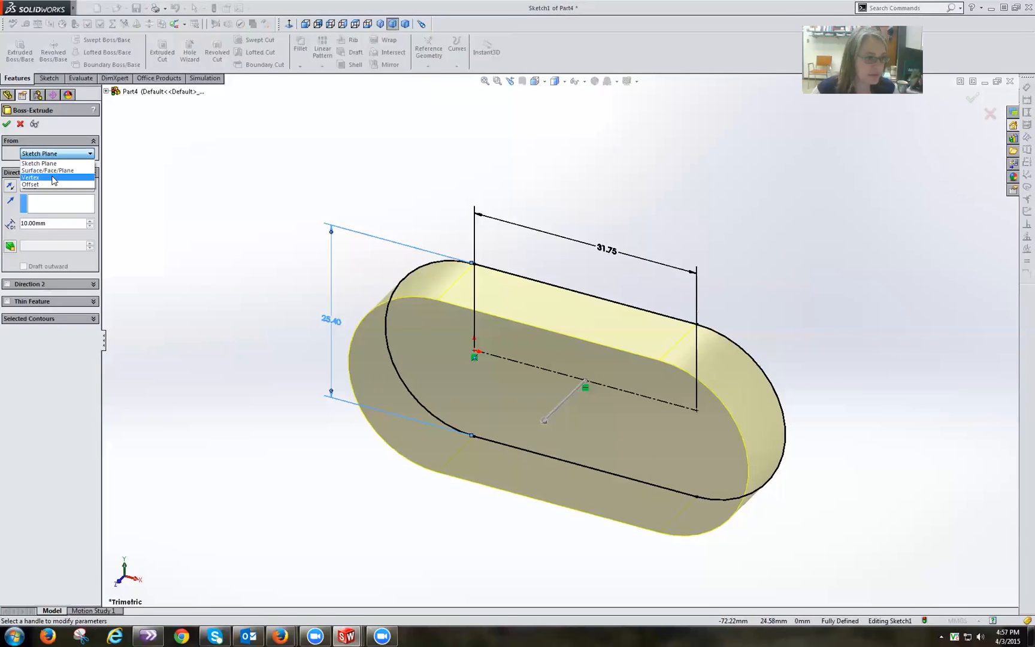
{"action": "left_click", "coordinate": [56, 153]}
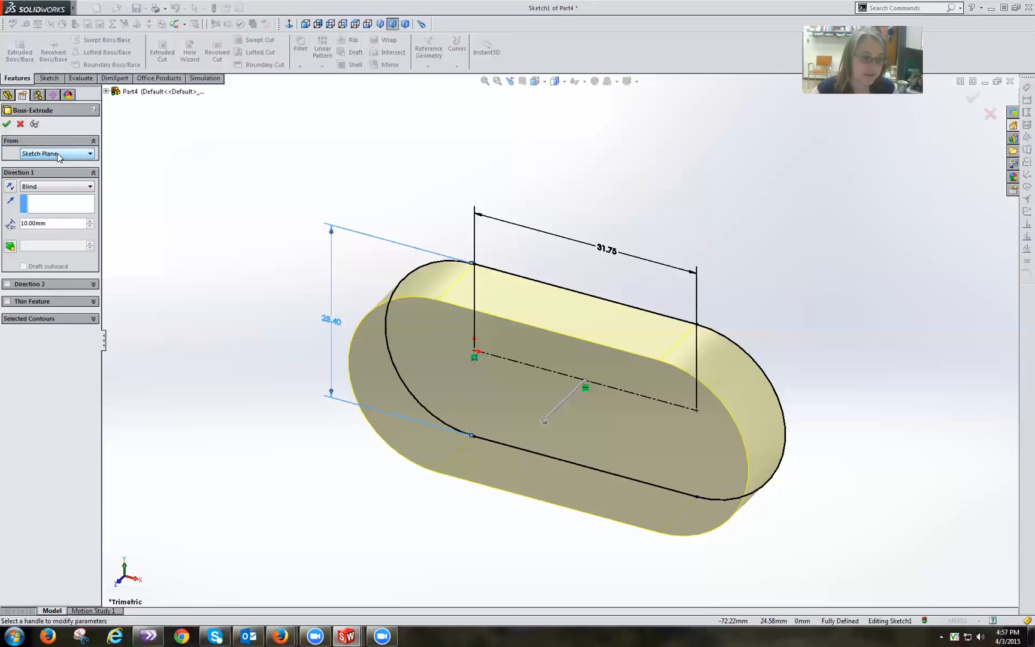
{"action": "left_click", "coordinate": [60, 186]}
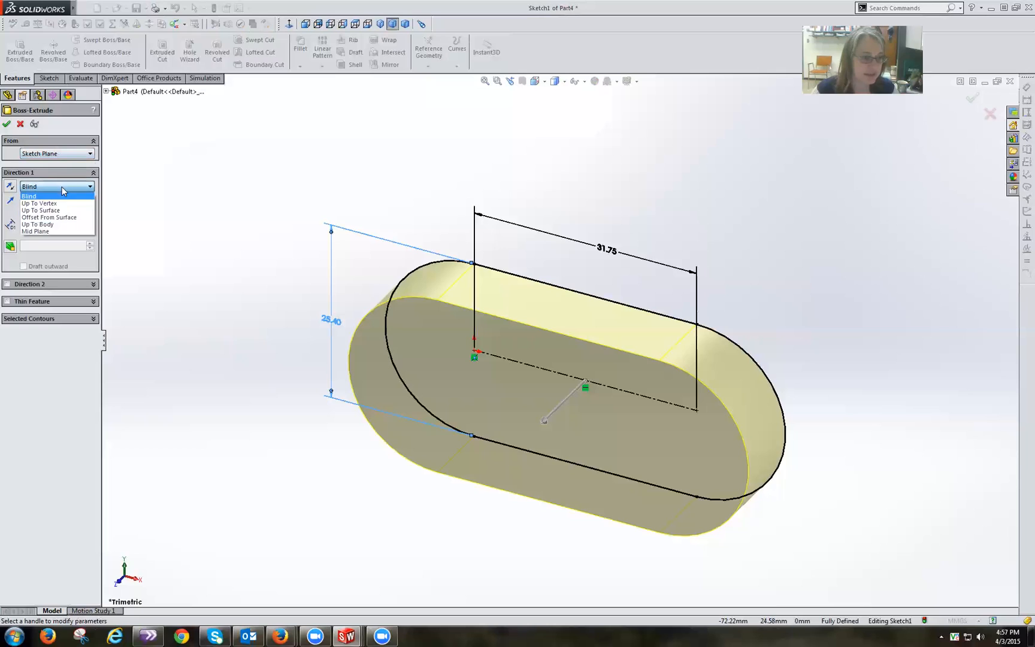
{"action": "left_click", "coordinate": [55, 231]}
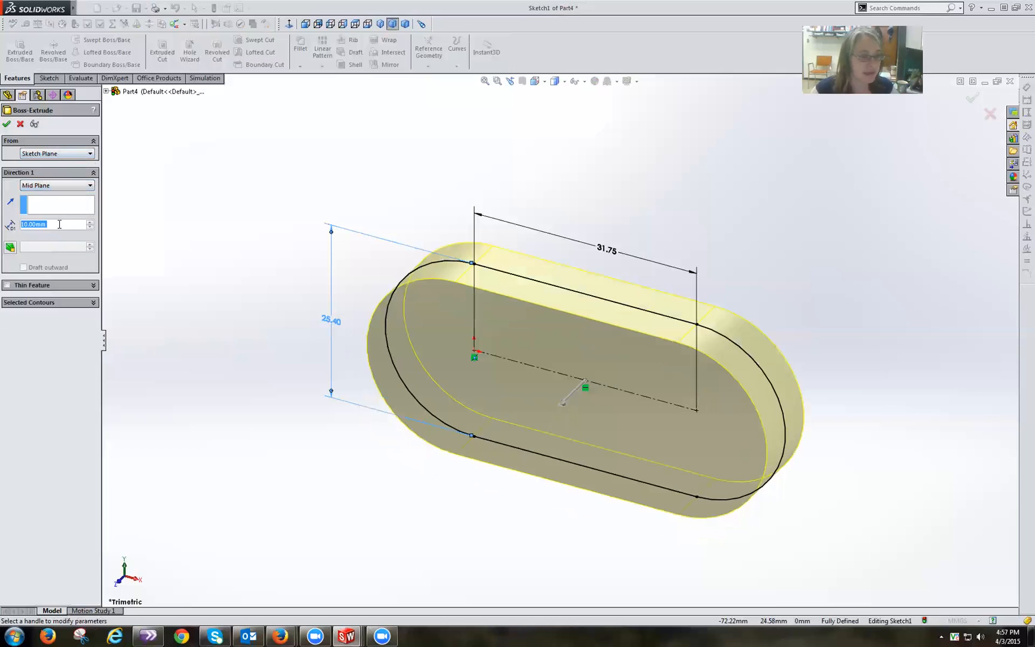
{"action": "type", "text": "0.750in"}
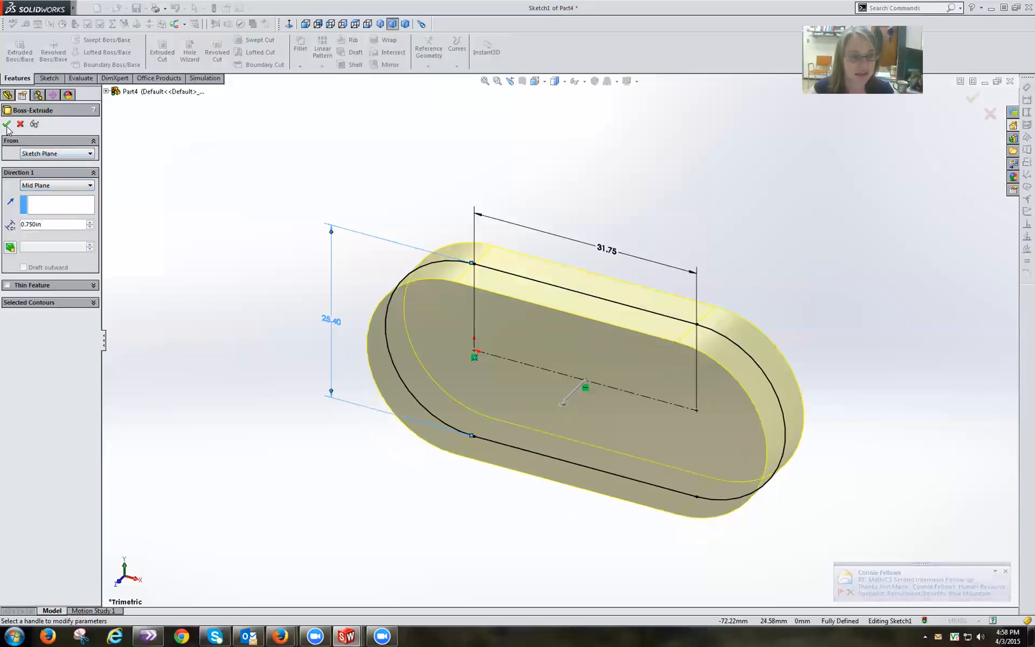
{"action": "left_click", "coordinate": [7, 127]}
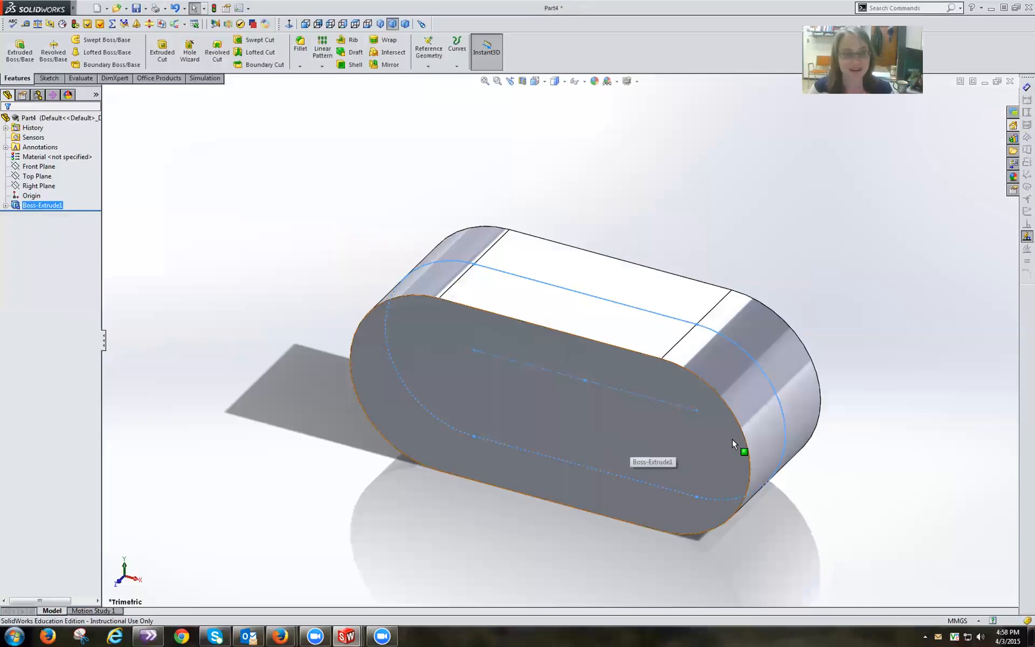
Switch the document units to IPS and check the extruded feature's dimensions on the model
{"action": "left_click", "coordinate": [966, 621]}
{"action": "left_click", "coordinate": [962, 598]}
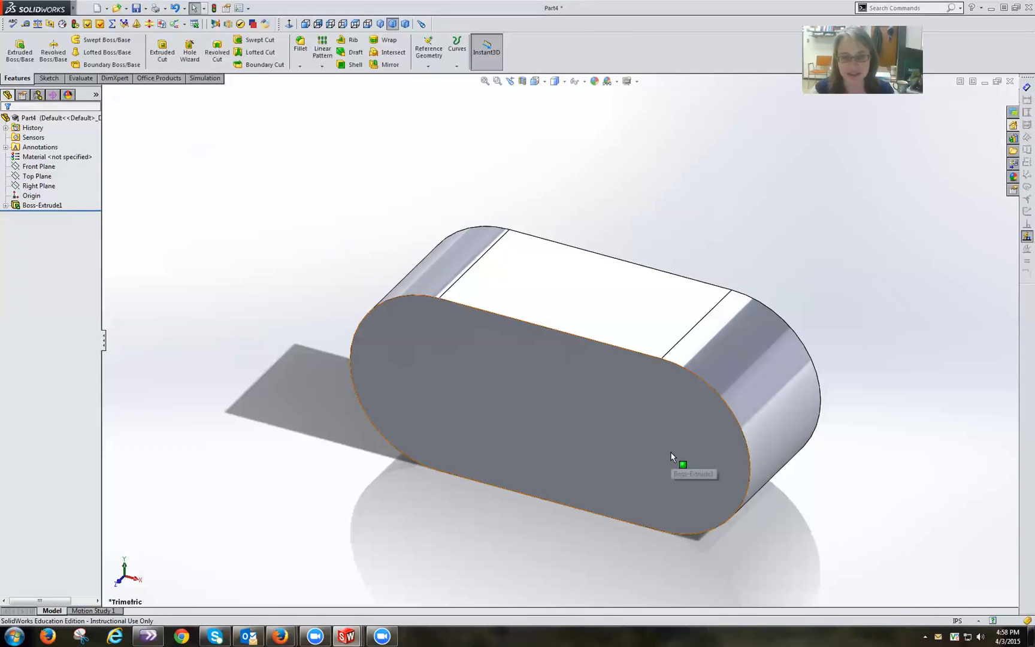
{"action": "left_click", "coordinate": [22, 206]}
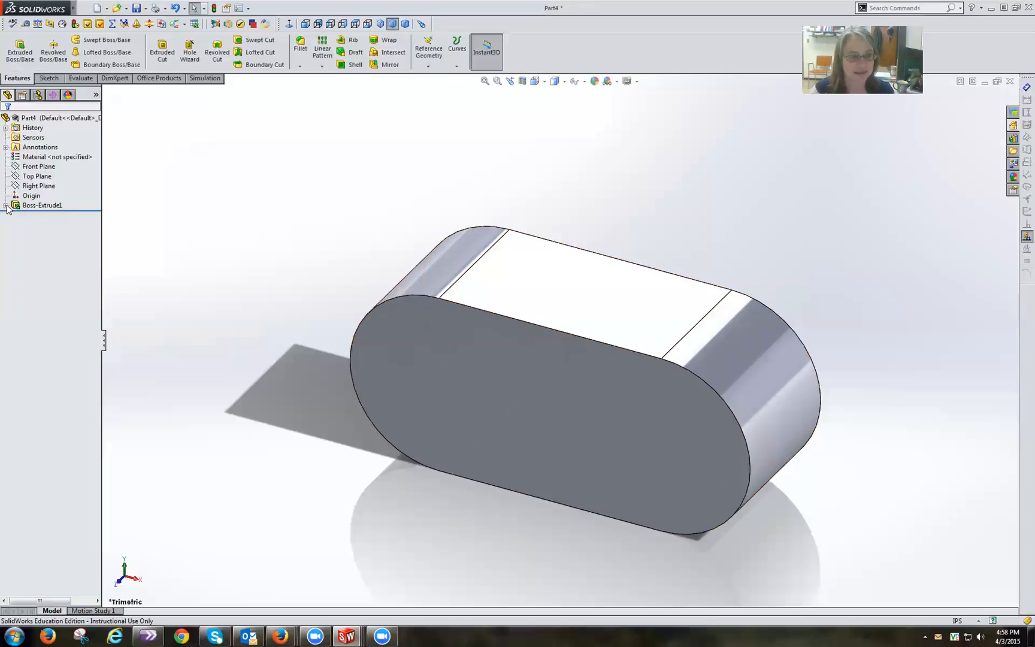
{"action": "left_click", "coordinate": [6, 206]}
{"action": "left_click", "coordinate": [15, 206]}
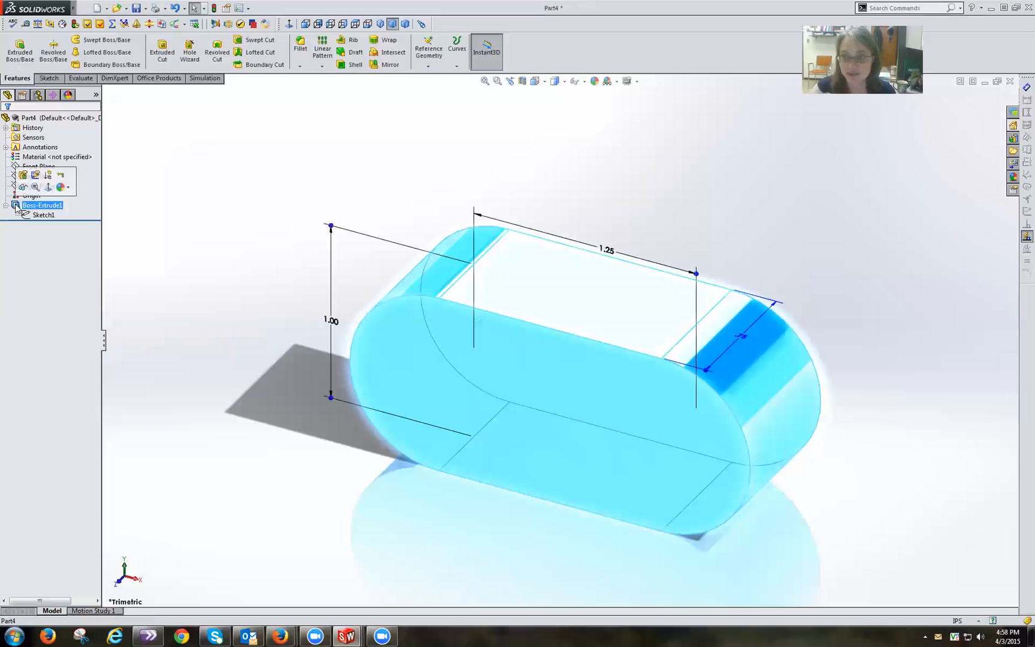
{"action": "left_click", "coordinate": [202, 214]}
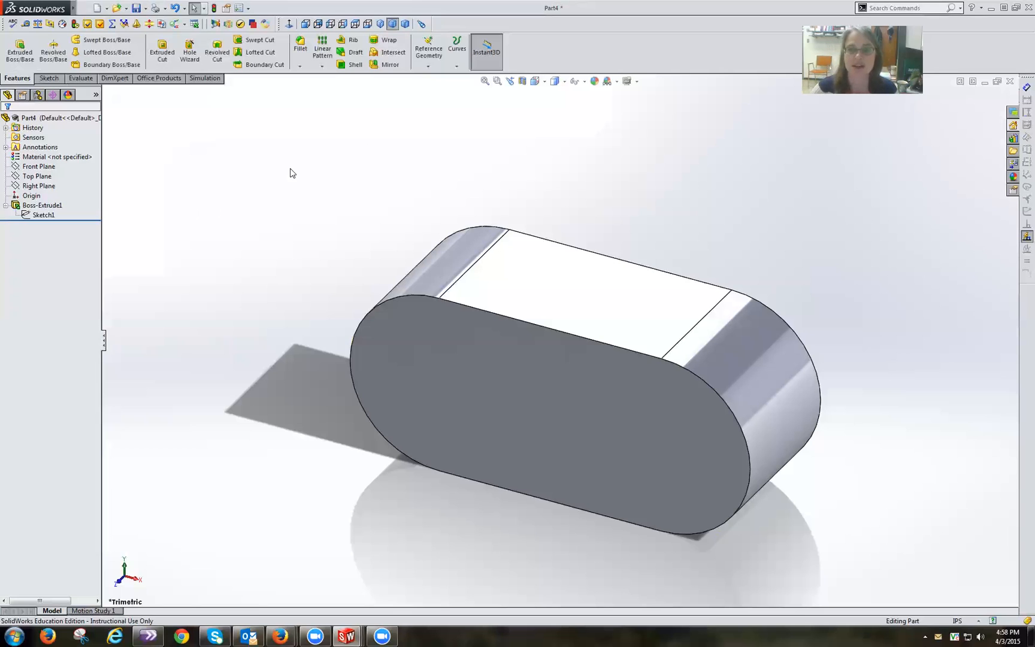
Try the Plain White, Soft Spotlight, Rooftop and Urban 5 Background scenes behind the model
{"action": "left_click", "coordinate": [617, 82]}
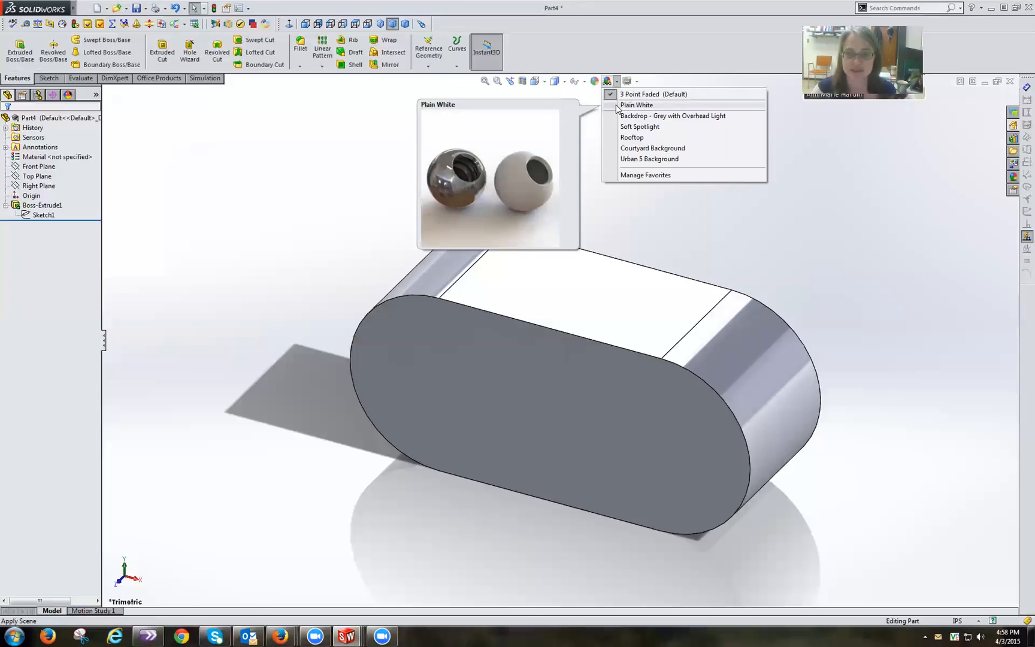
{"action": "left_click", "coordinate": [621, 105]}
{"action": "left_click", "coordinate": [617, 82]}
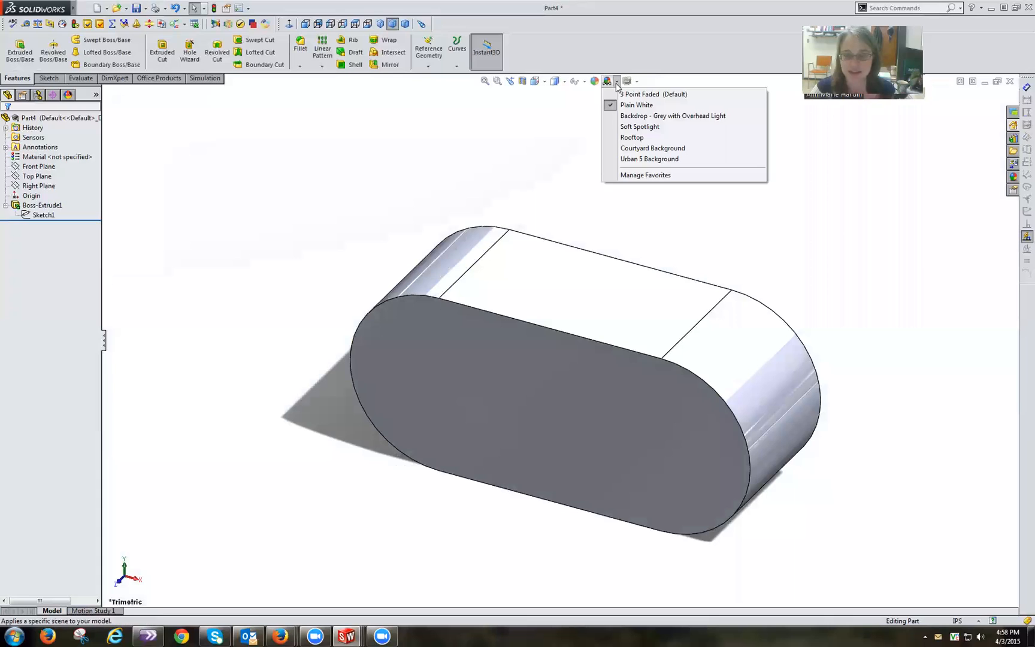
{"action": "left_click", "coordinate": [624, 128]}
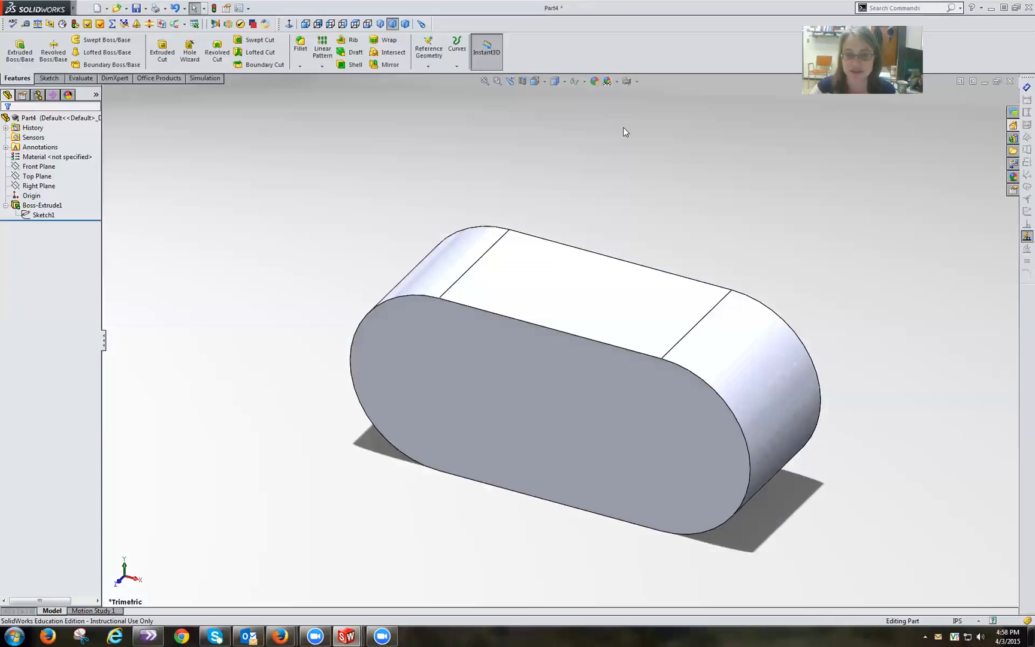
{"action": "left_click", "coordinate": [616, 82]}
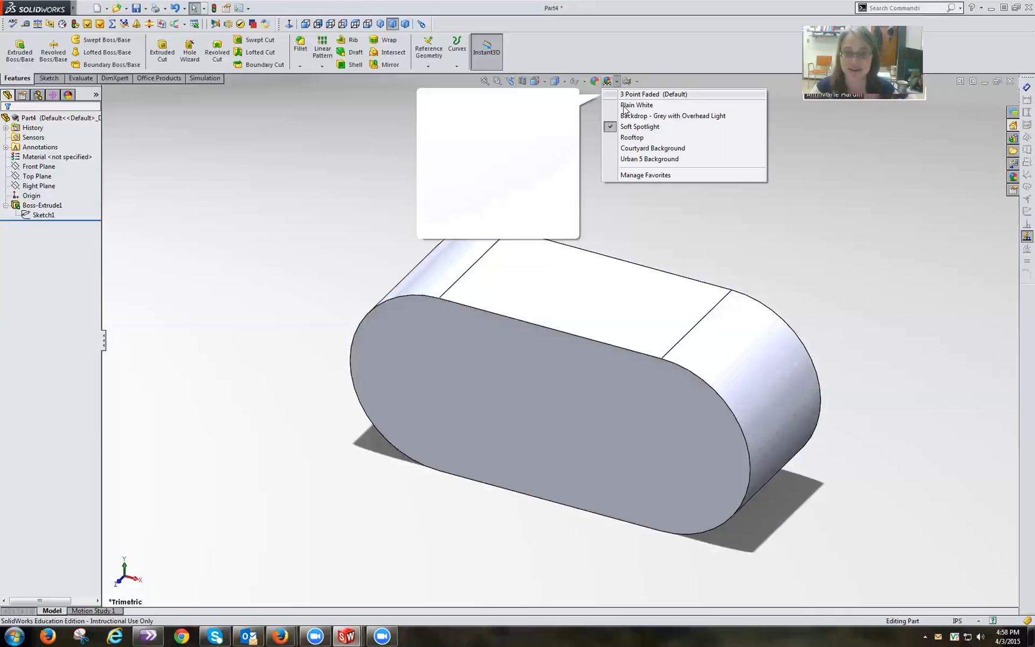
{"action": "left_click", "coordinate": [630, 139]}
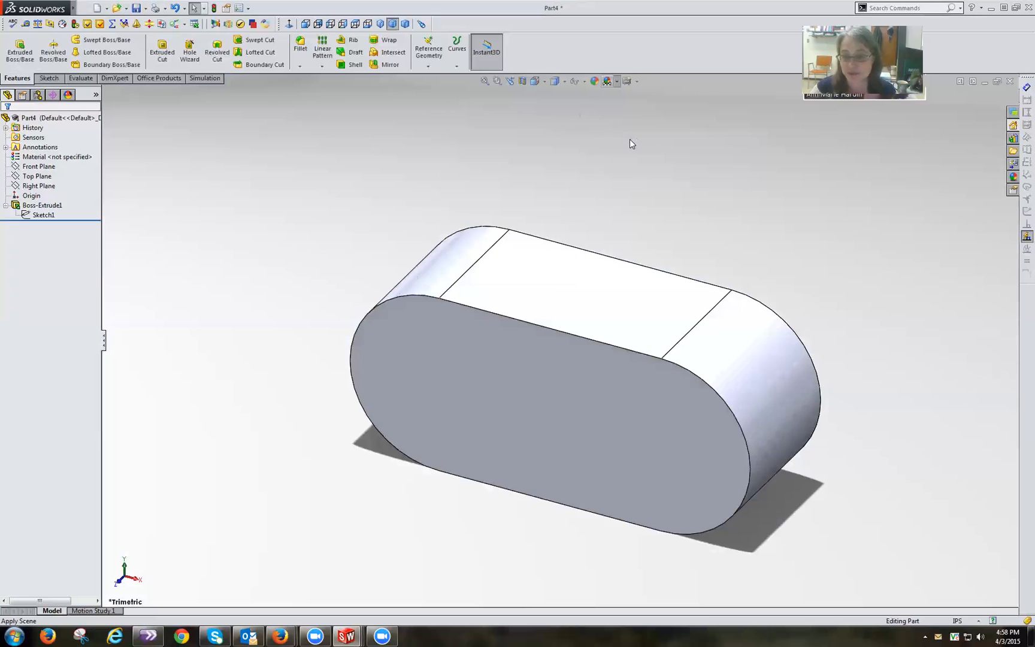
{"action": "left_click", "coordinate": [617, 81]}
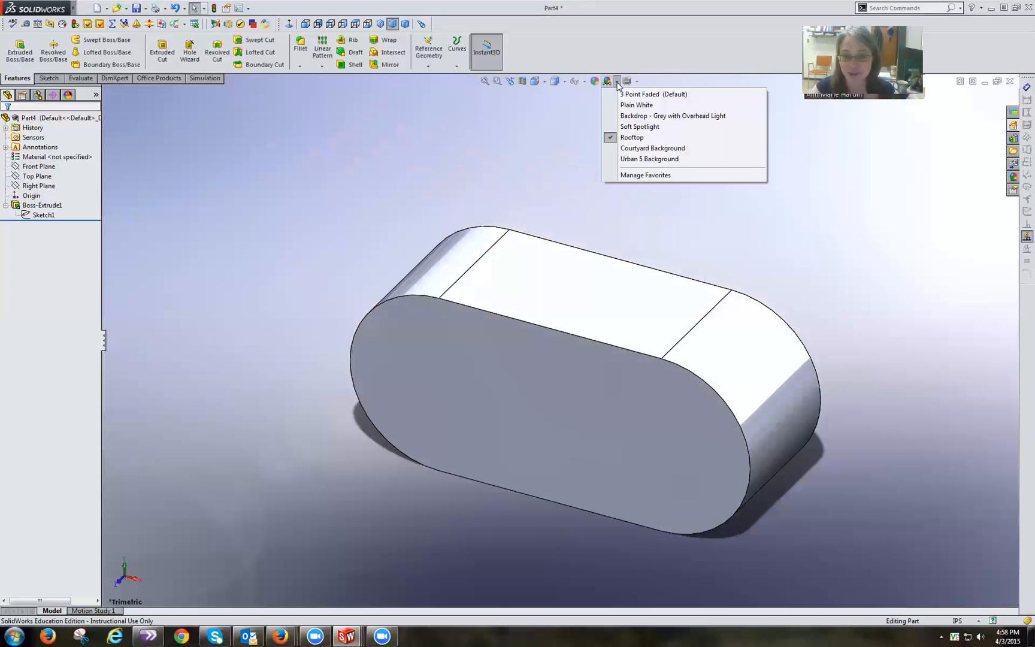
{"action": "left_click", "coordinate": [643, 158]}
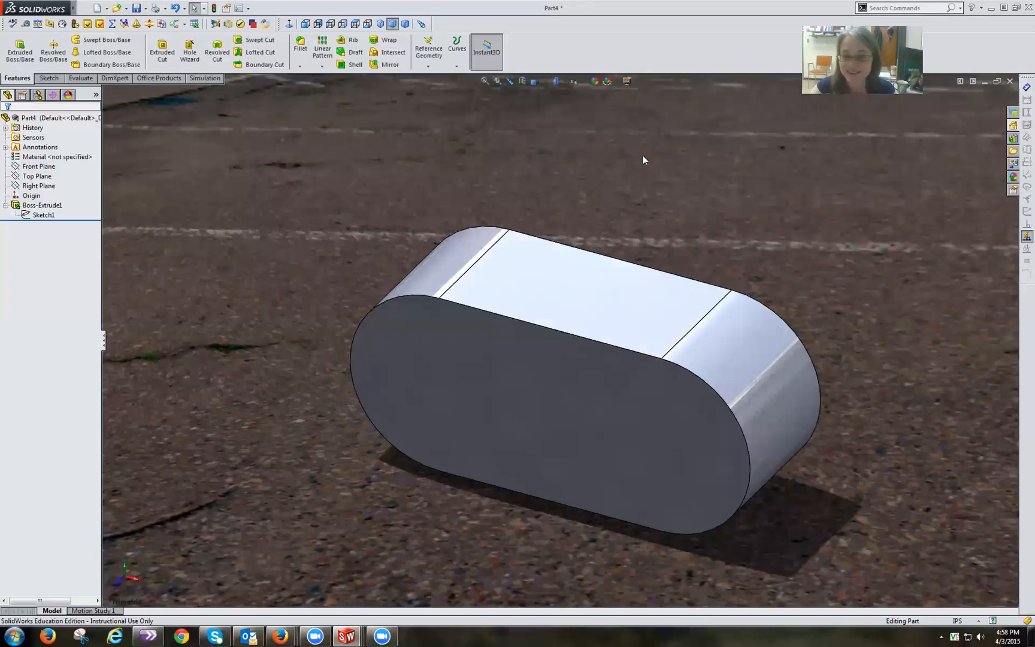
Set the scene behind the link to Plain White
{"action": "left_click", "coordinate": [616, 82]}
{"action": "left_click", "coordinate": [635, 105]}
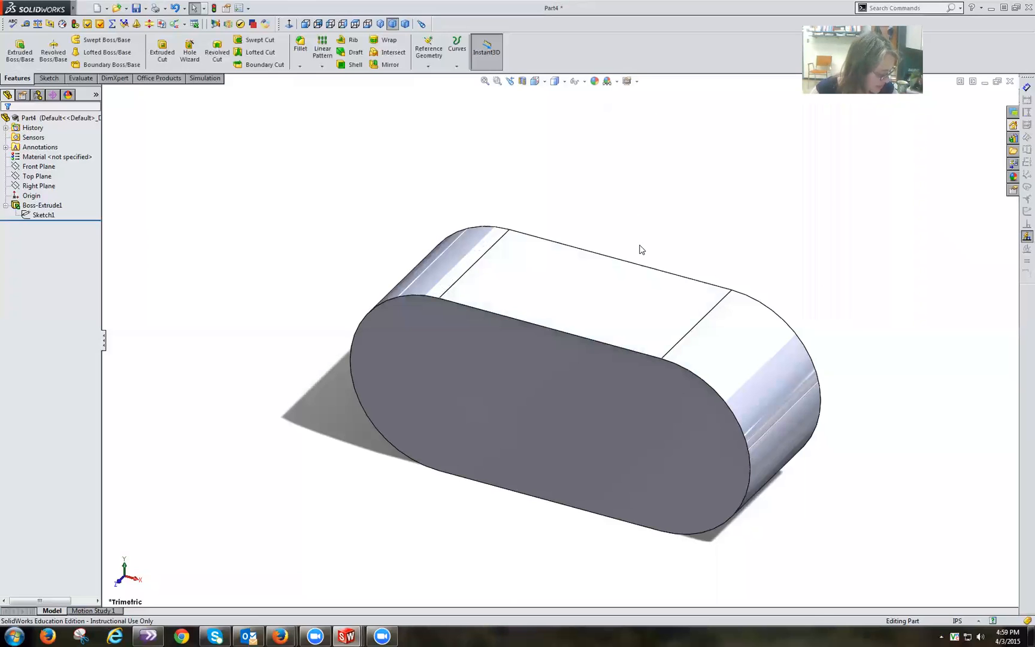
Sketch two circles on the link's front face, centred on the rounded ends, radius about 0.45 in at the origin and 0.42 in opposite
{"action": "left_click", "coordinate": [538, 399]}
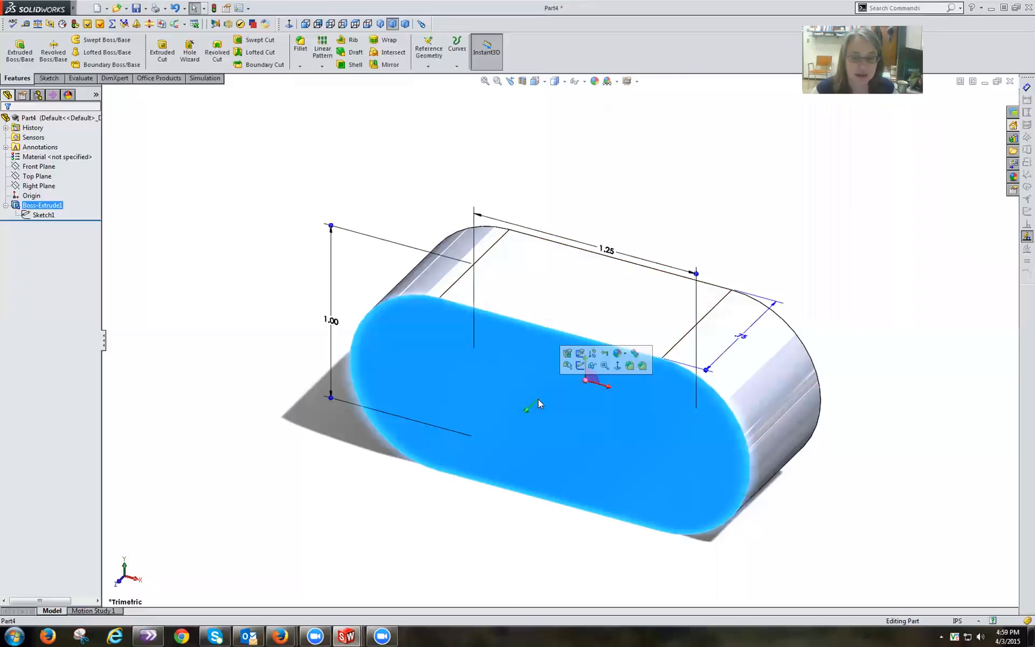
{"action": "left_click", "coordinate": [580, 366]}
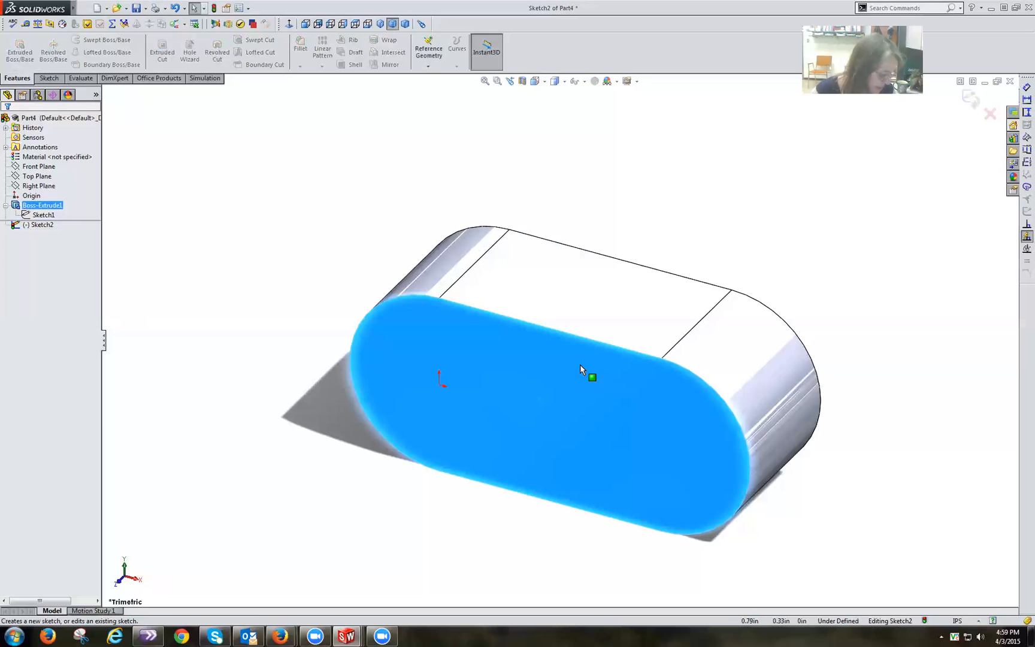
{"action": "left_click", "coordinate": [48, 79]}
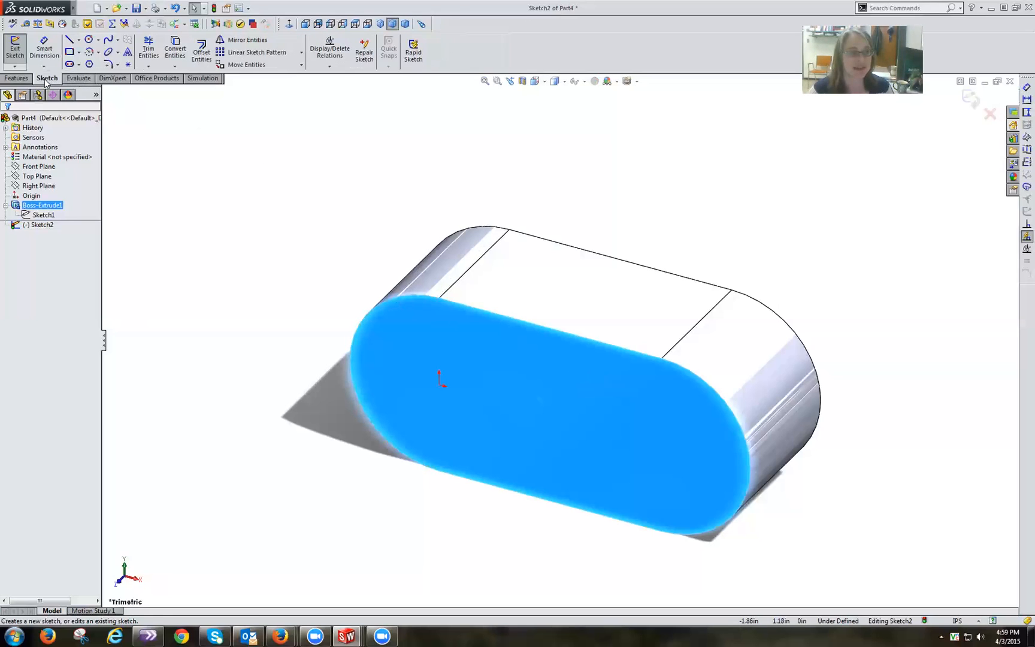
{"action": "left_click", "coordinate": [89, 40]}
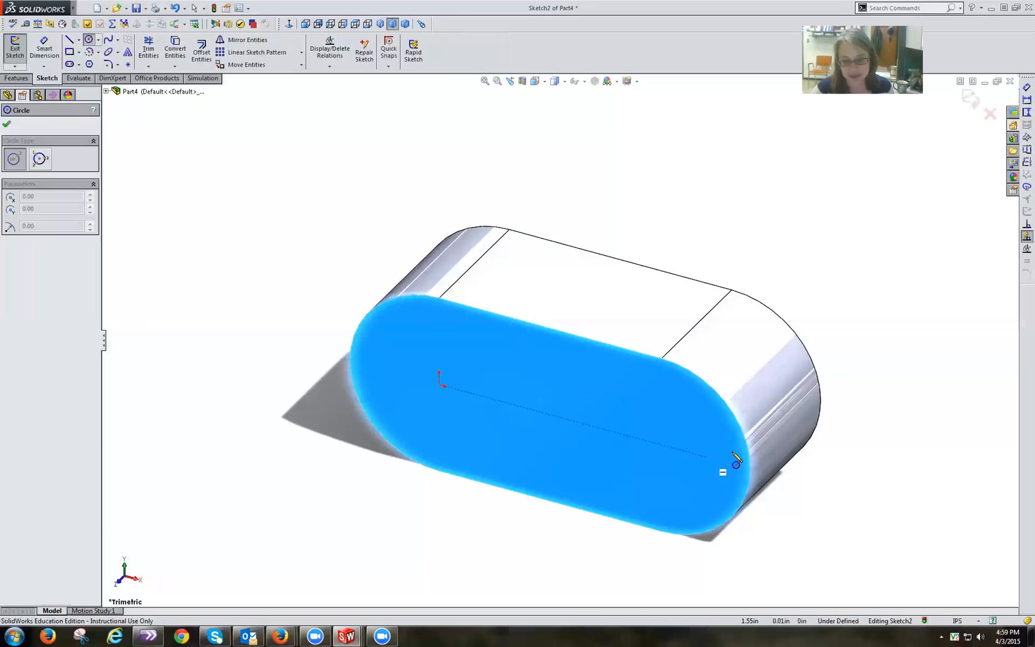
{"action": "mouse_move", "coordinate": [746, 442]}
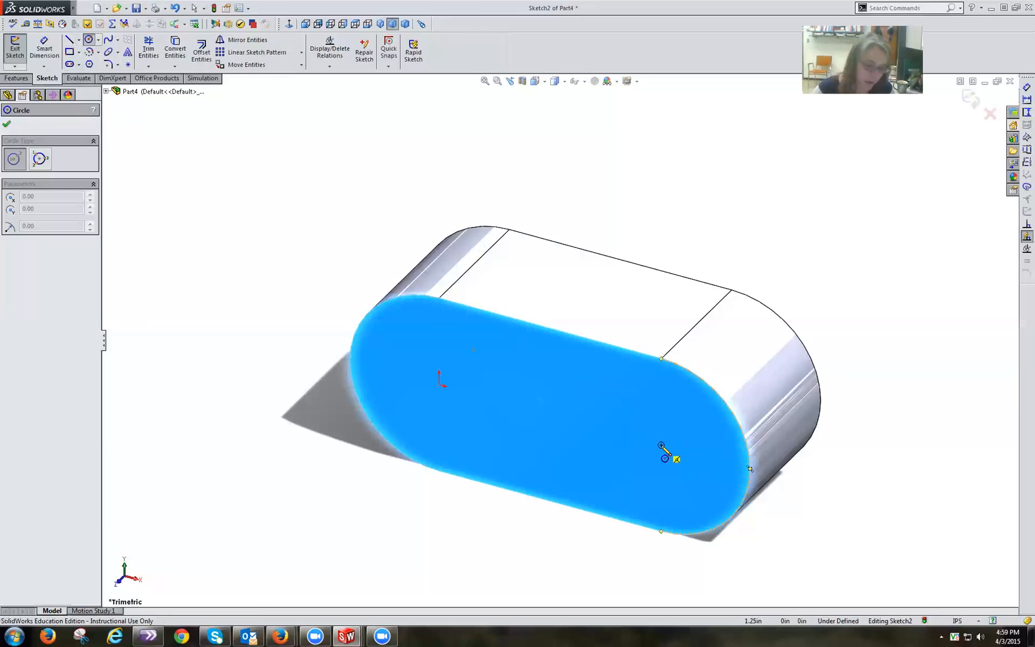
{"action": "left_click", "coordinate": [661, 445]}
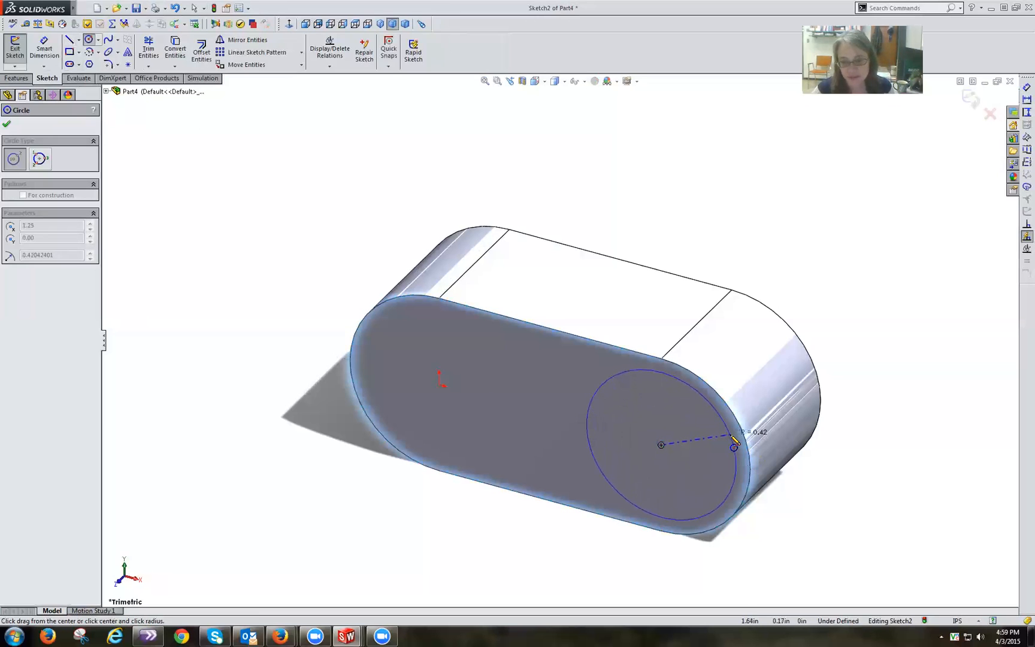
{"action": "left_click", "coordinate": [734, 443]}
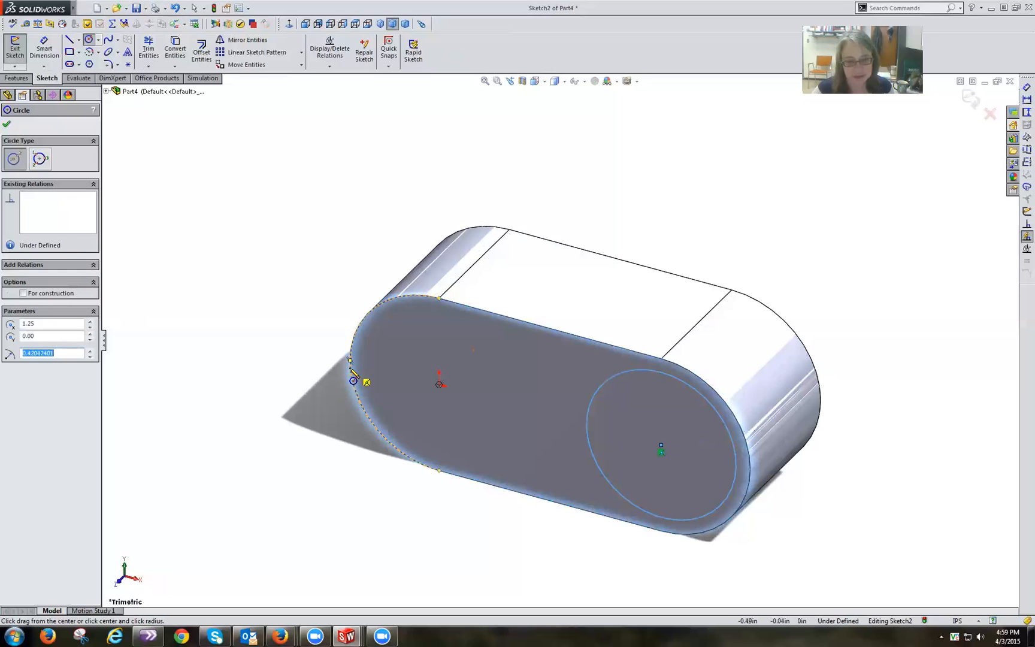
{"action": "left_click", "coordinate": [440, 384]}
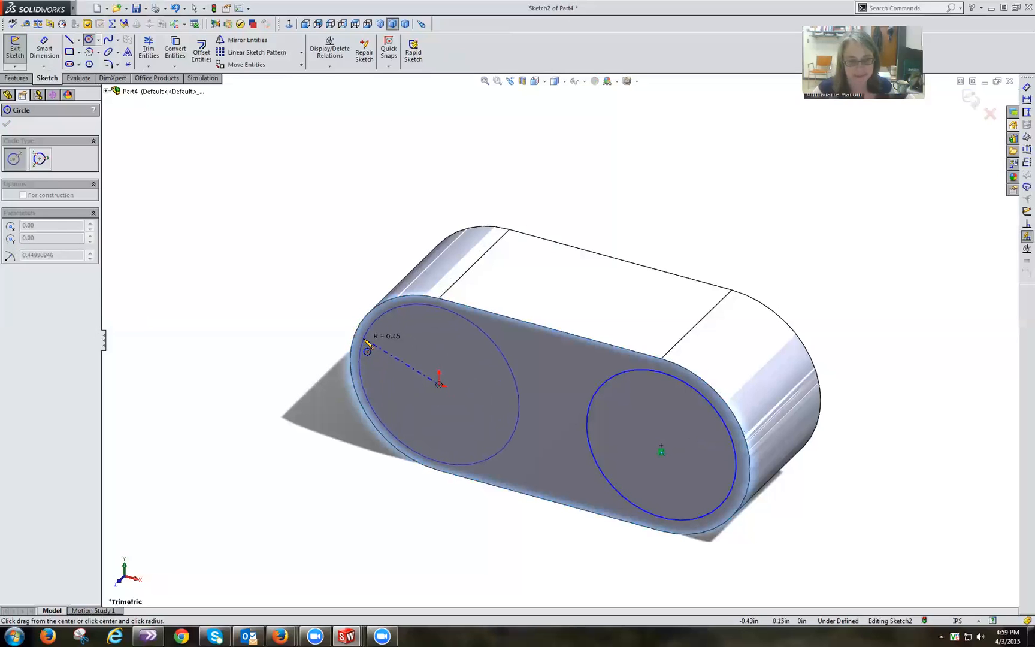
{"action": "left_click", "coordinate": [367, 350]}
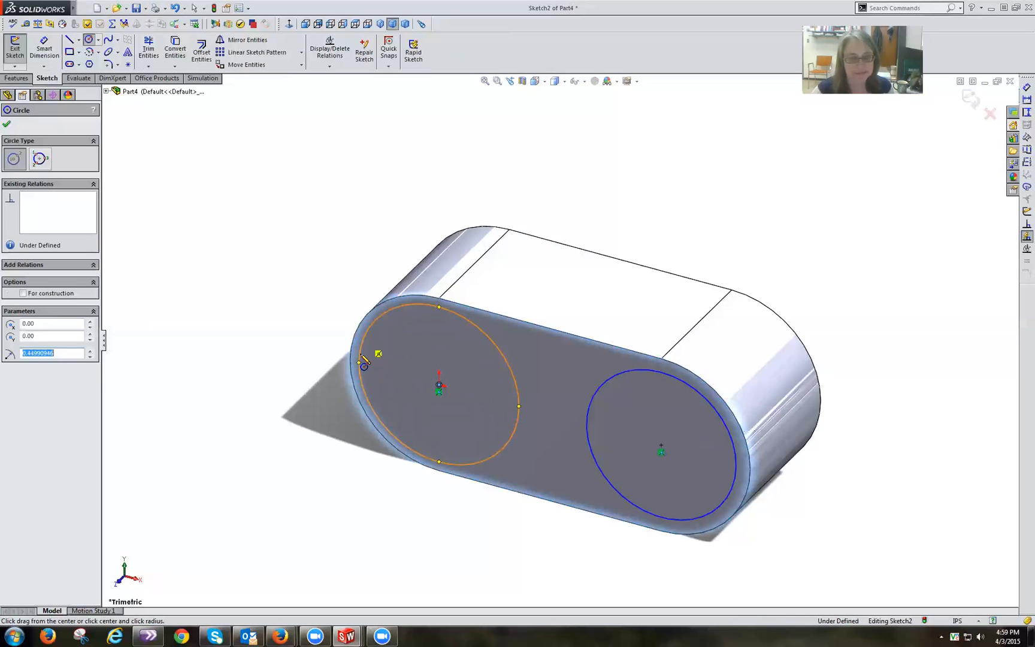
{"action": "left_click", "coordinate": [7, 125]}
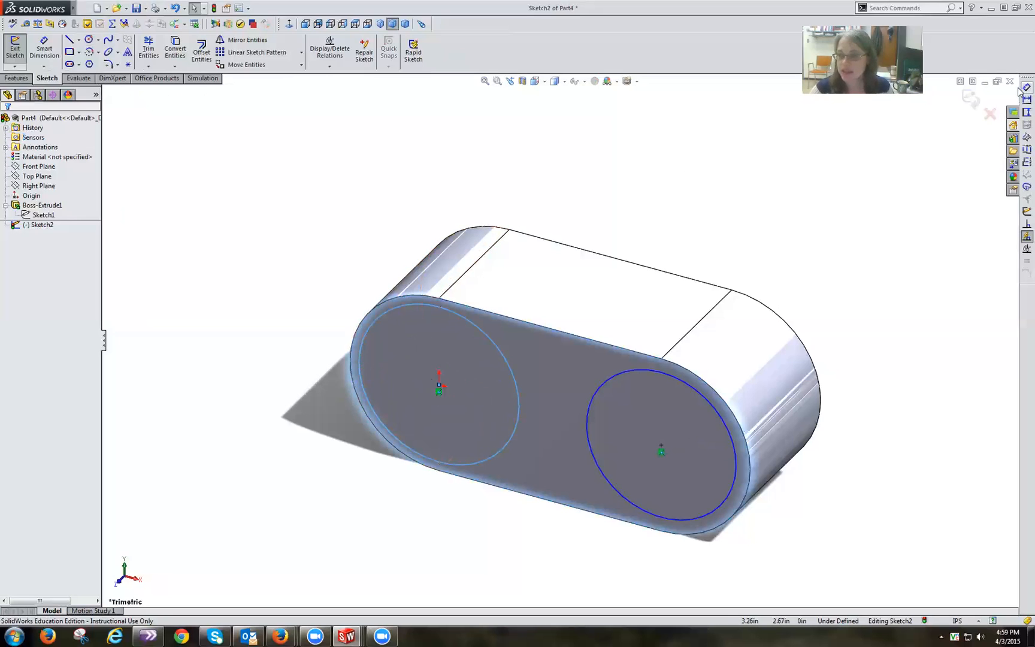
Dimension the diameter of the circle at the end away from the origin to 1.020 in
{"action": "left_click", "coordinate": [679, 379]}
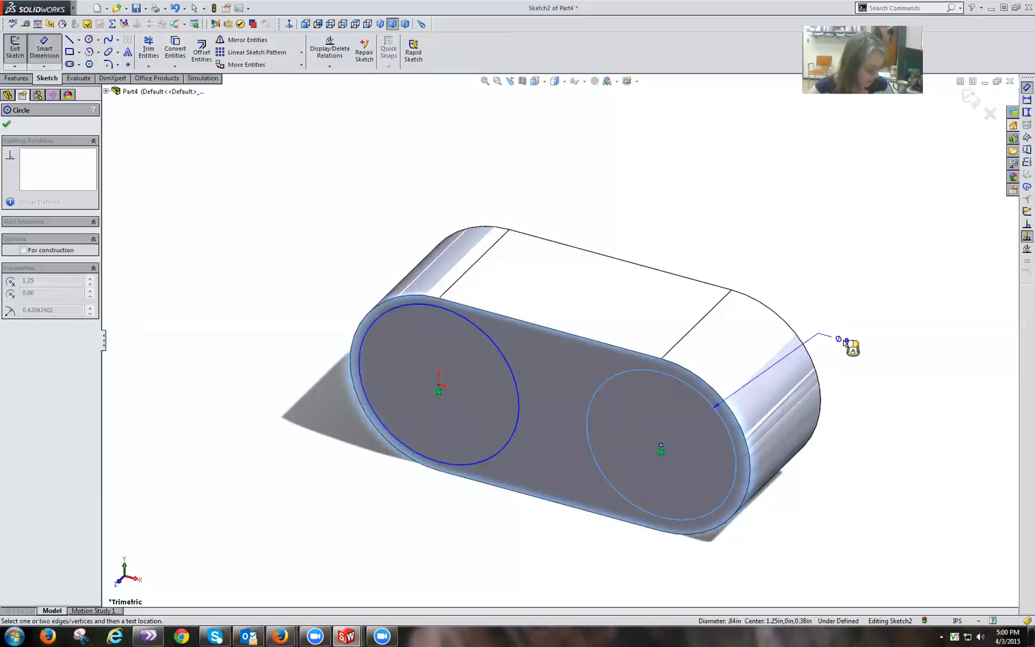
{"action": "left_click", "coordinate": [844, 343]}
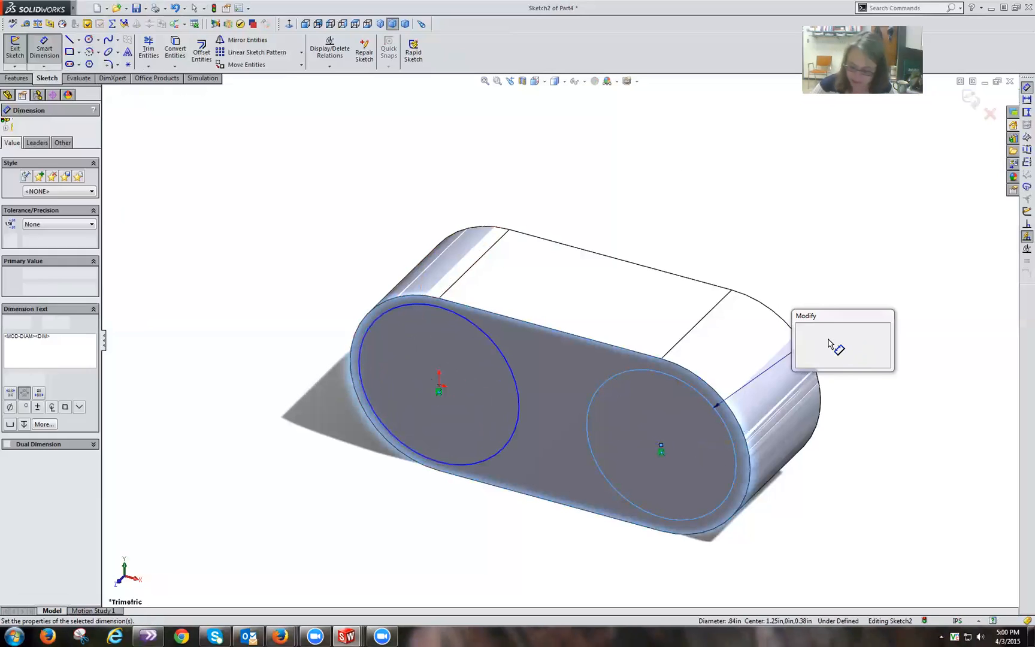
{"action": "type", "text": "1.020"}
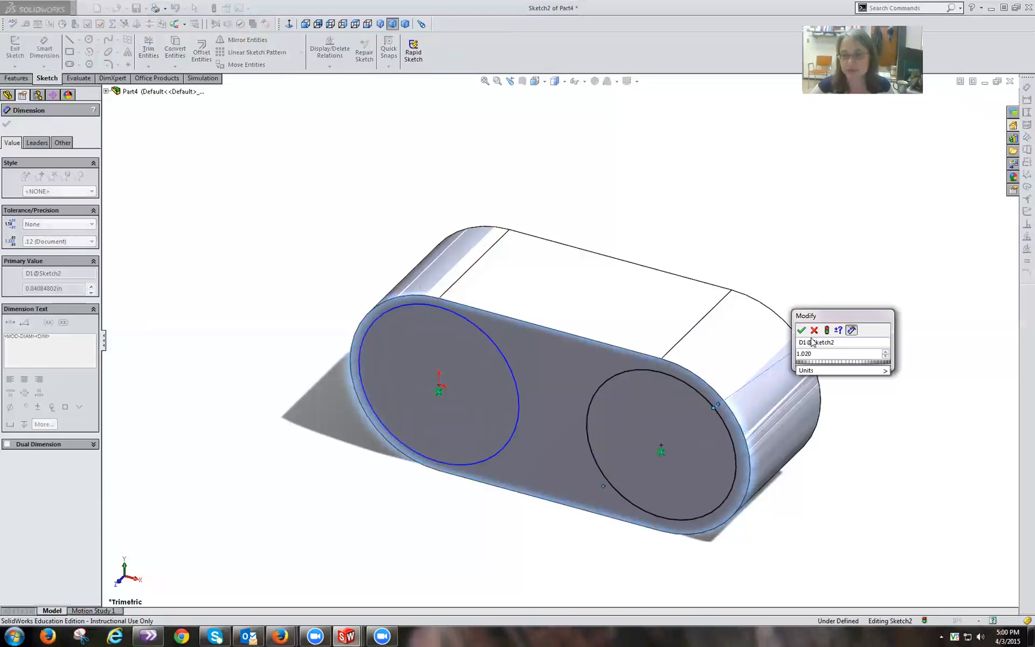
{"action": "left_click", "coordinate": [802, 330]}
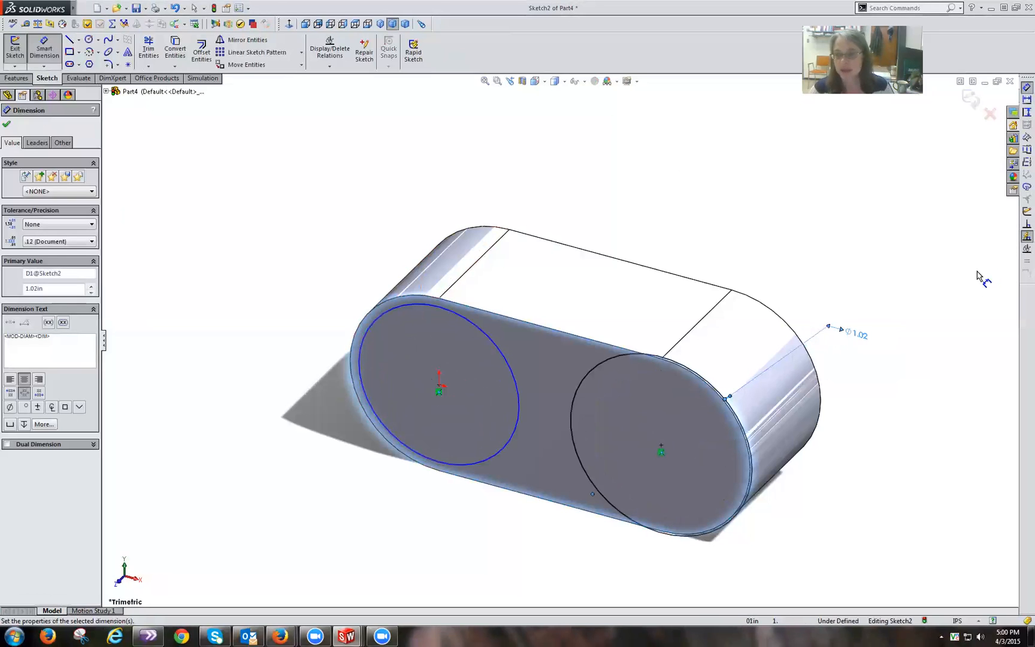
Add an Equal relation between the two circles in the front-face sketch
{"action": "left_click", "coordinate": [1027, 224]}
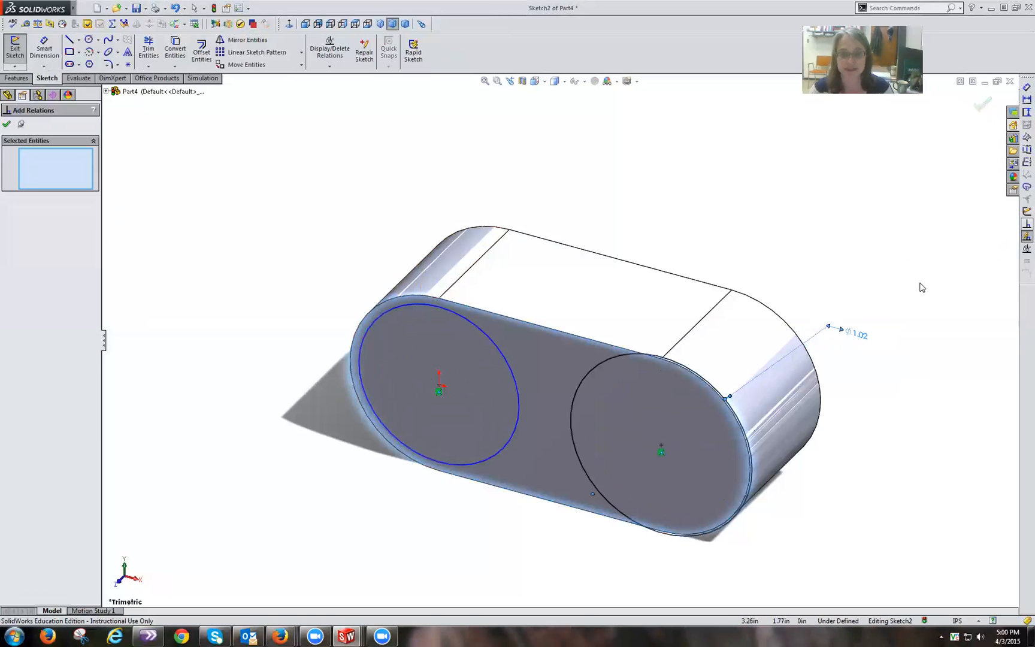
{"action": "left_click", "coordinate": [577, 392]}
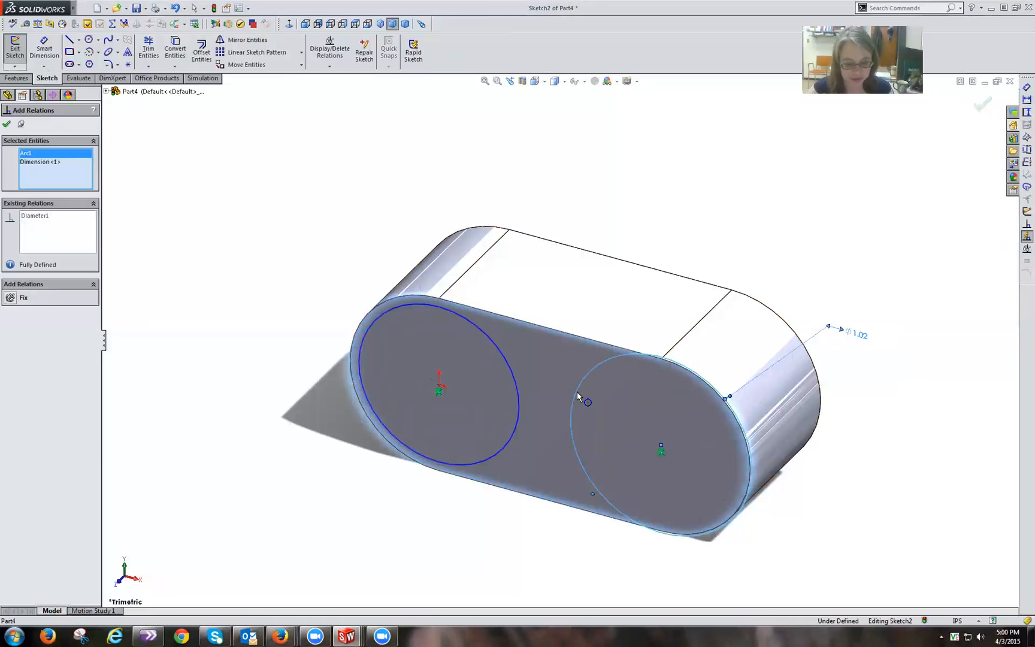
{"action": "left_click", "coordinate": [514, 375]}
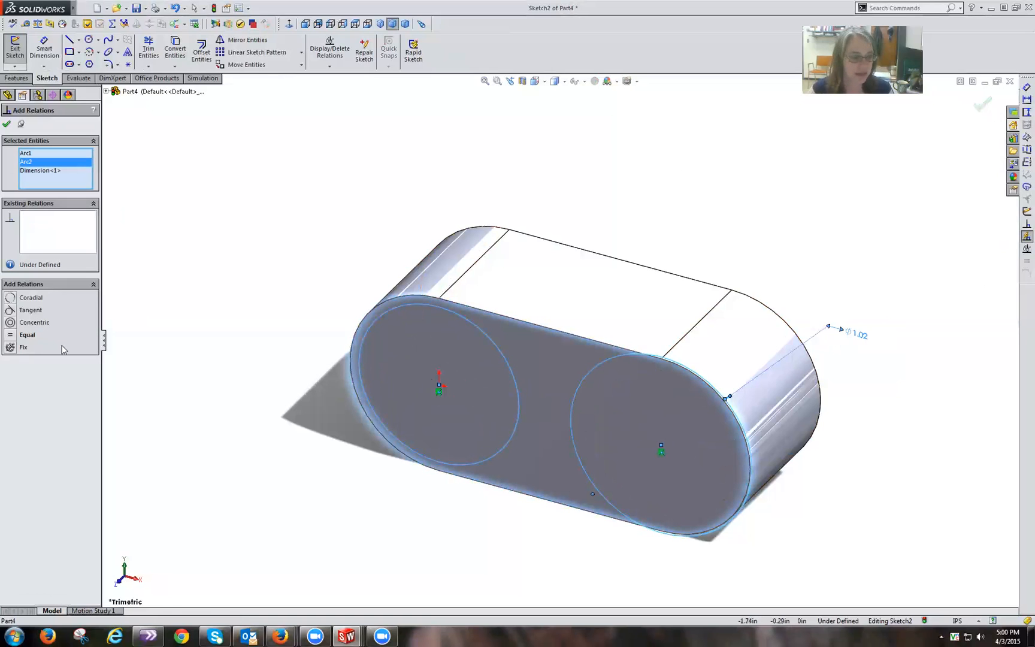
{"action": "left_click", "coordinate": [27, 335]}
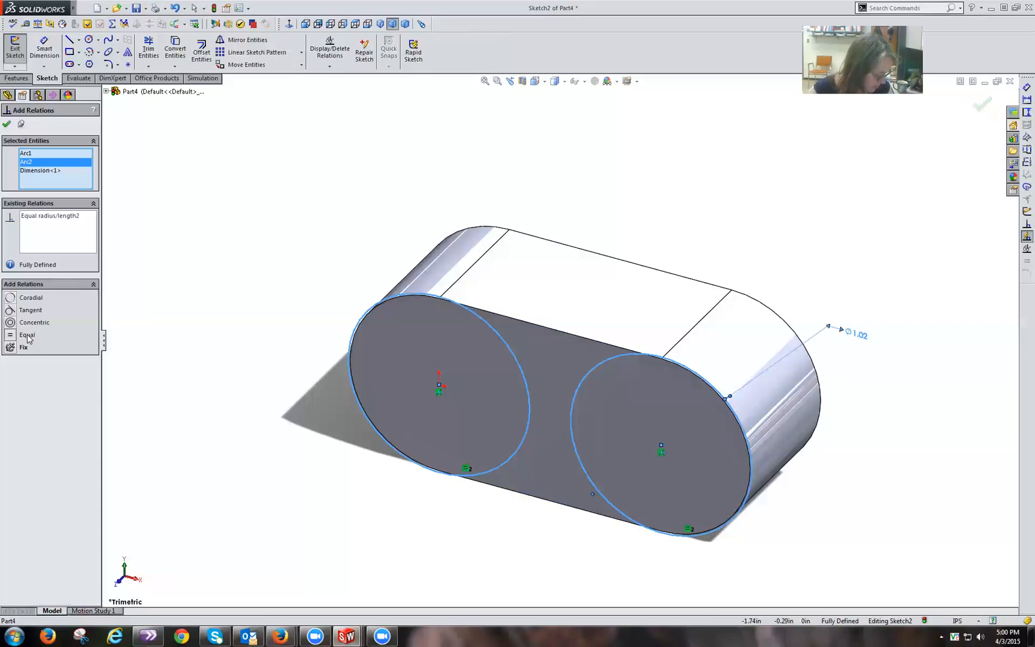
{"action": "left_click", "coordinate": [7, 124]}
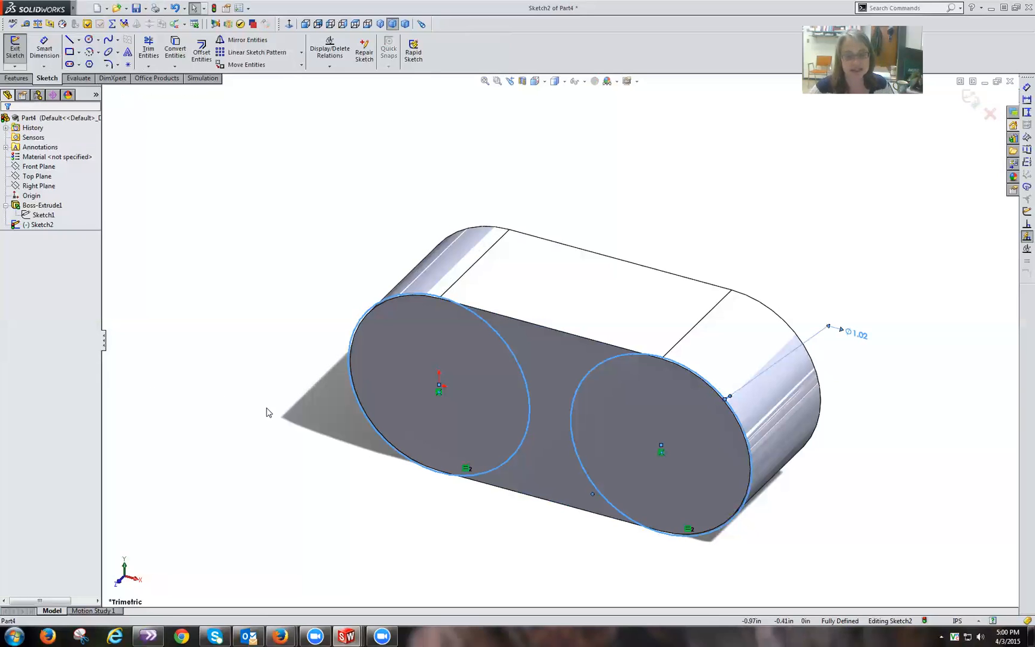
Cut the two circles into the link from the sketch plane with a Blind Extruded Cut 0.235 in deep
{"action": "middle_click_drag", "start_coordinate": [268, 413], "coordinate": [281, 367]}
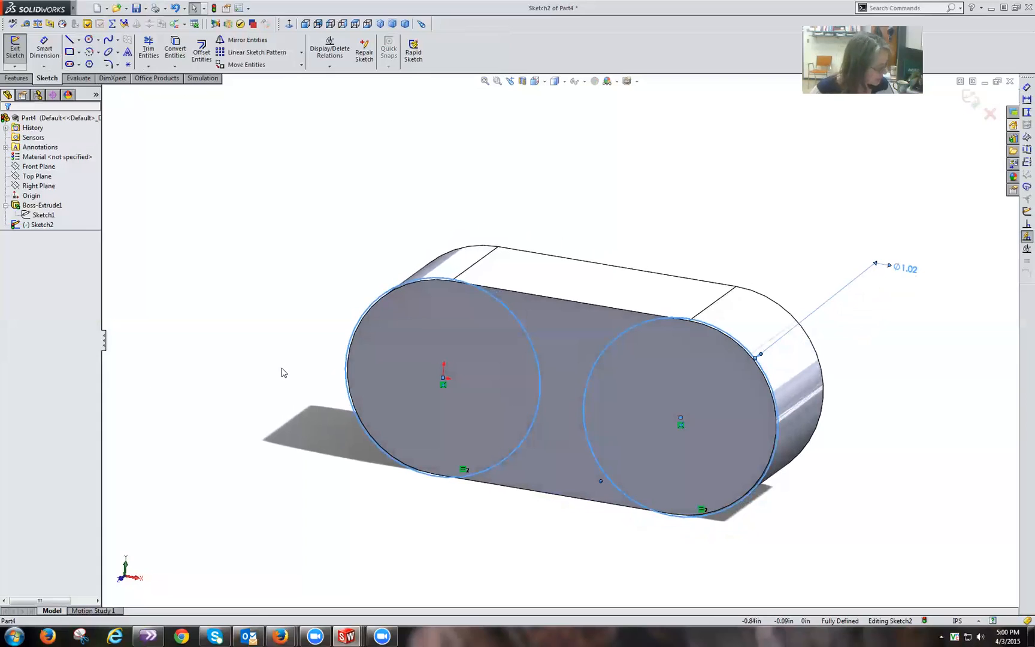
{"action": "left_click", "coordinate": [27, 81]}
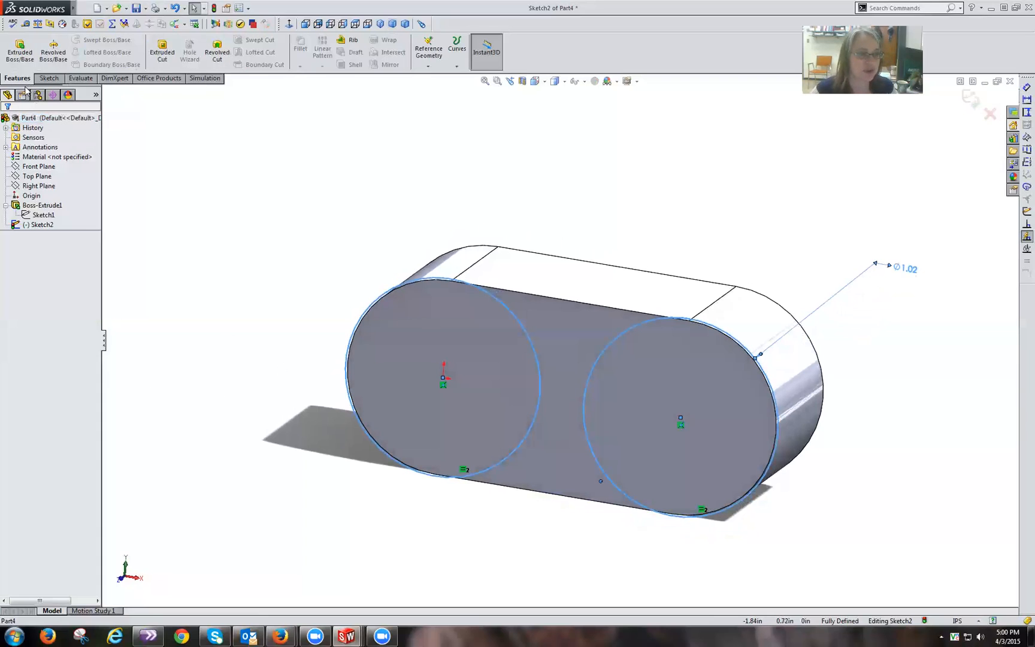
{"action": "left_click", "coordinate": [162, 54]}
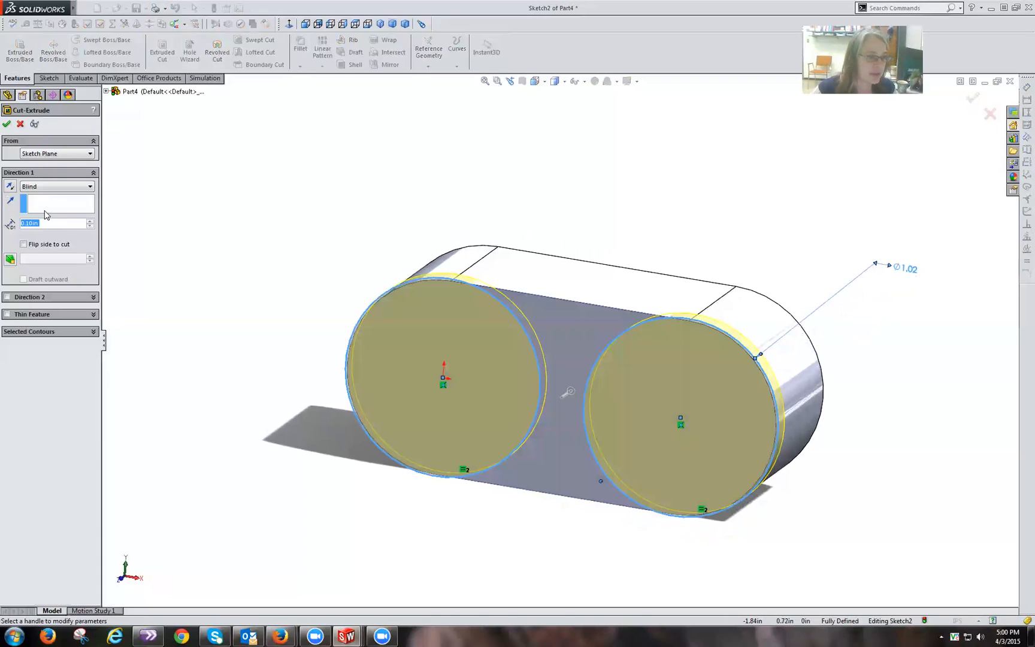
{"action": "type", "text": ".235"}
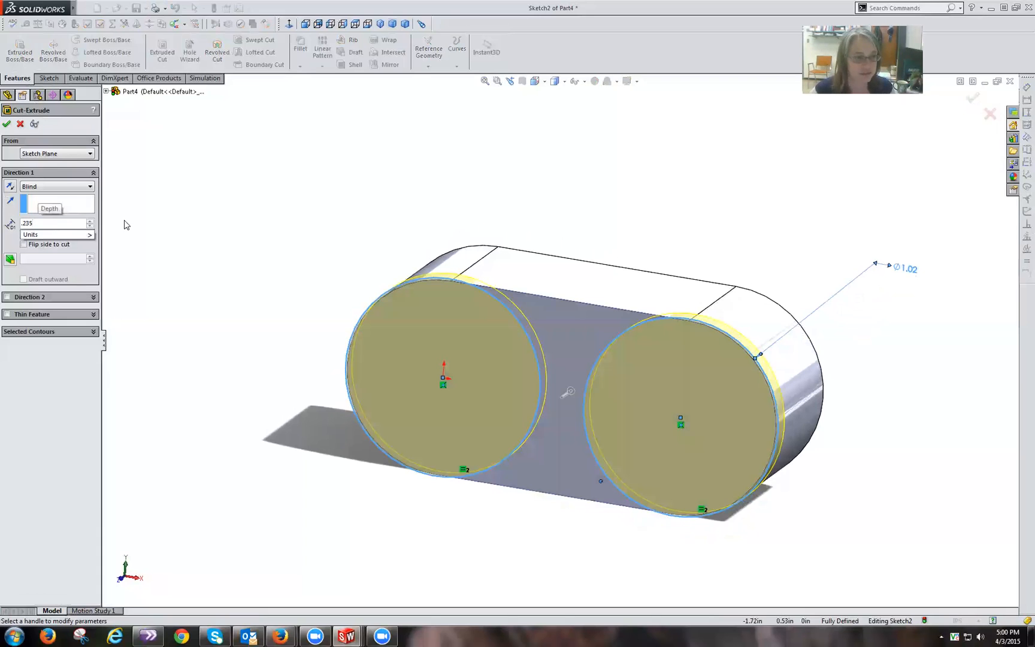
{"action": "key", "text": "Return"}
{"action": "middle_click_drag", "start_coordinate": [240, 286], "coordinate": [198, 336]}
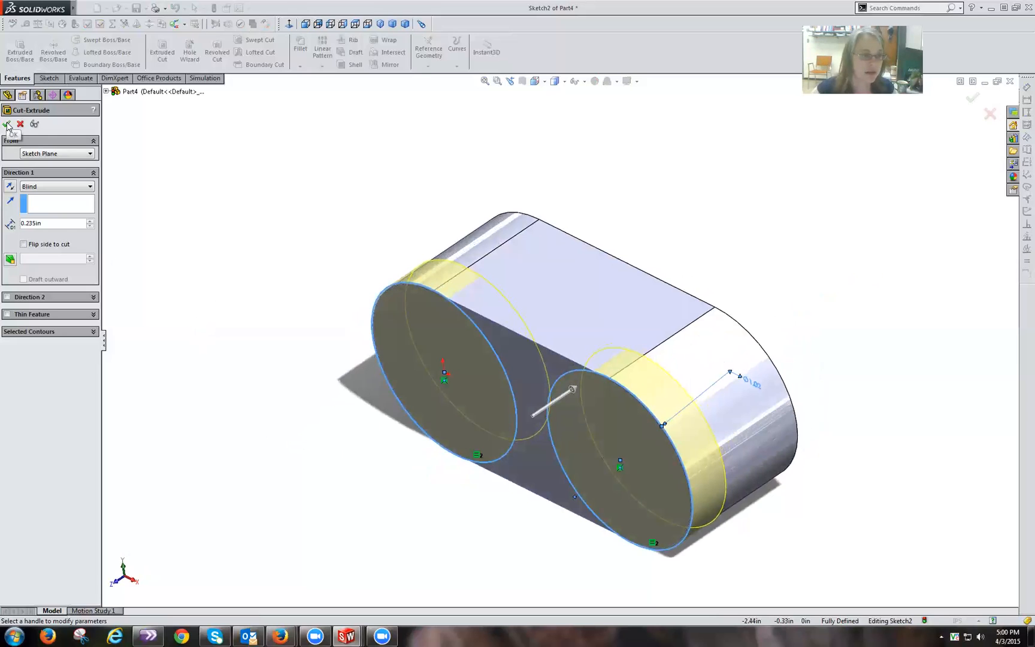
{"action": "left_click", "coordinate": [8, 124]}
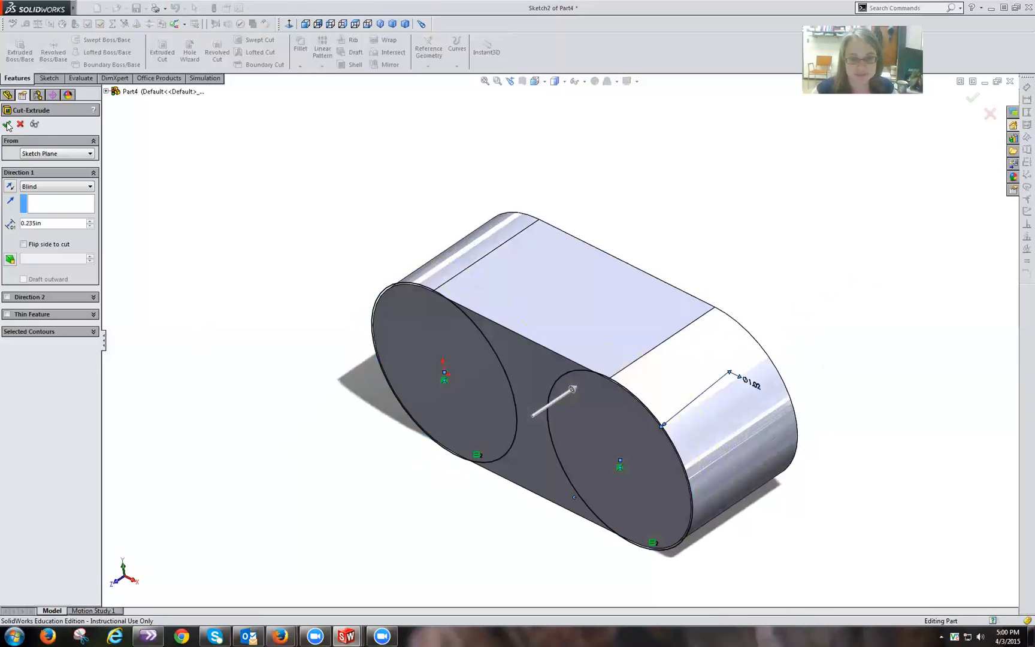
{"action": "left_click", "coordinate": [228, 230]}
{"action": "mouse_move", "coordinate": [228, 230]}
{"action": "middle_mouse_down"}
{"action": "mouse_move", "coordinate": [261, 231]}
{"action": "mouse_move", "coordinate": [268, 206]}
{"action": "middle_mouse_up"}
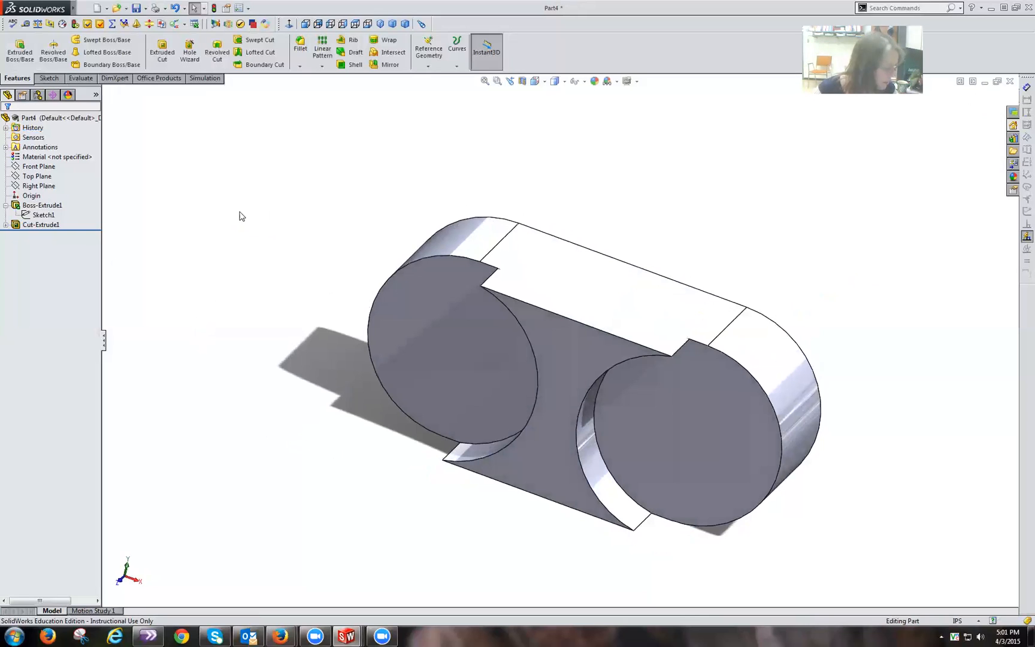
Mirror the circular extruded cut about the Front Plane to the back side of the link
{"action": "left_click", "coordinate": [49, 226]}
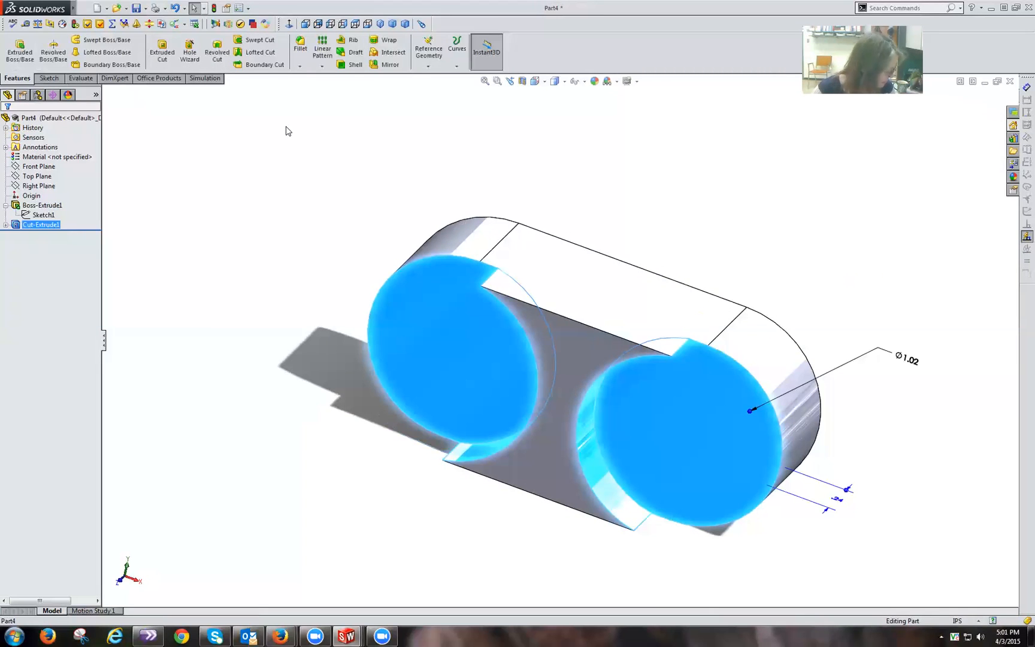
{"action": "left_click", "coordinate": [387, 66]}
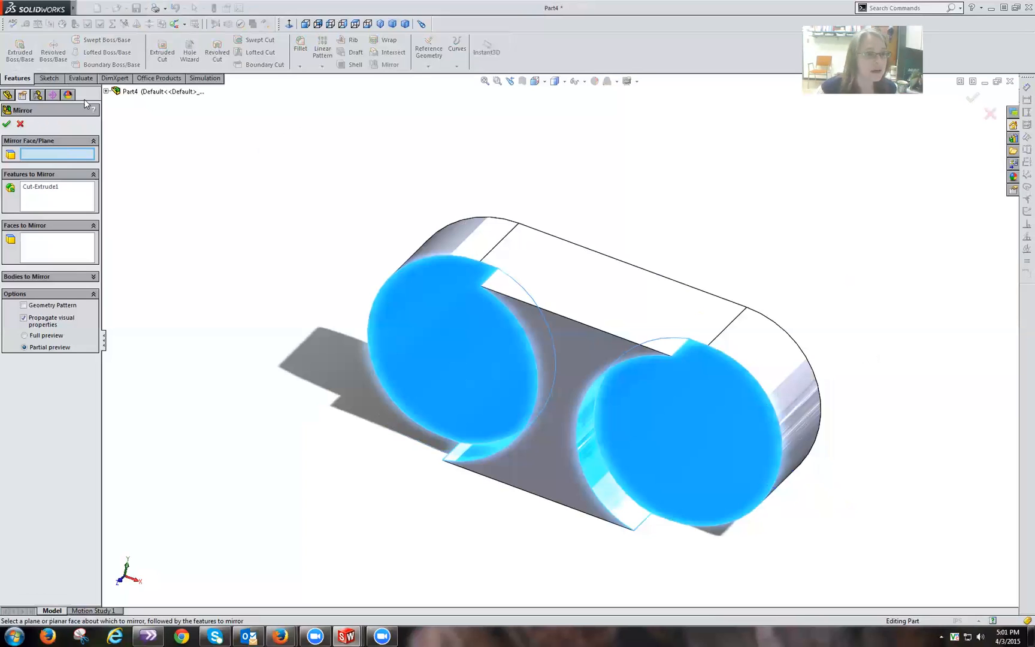
{"action": "left_click", "coordinate": [106, 91]}
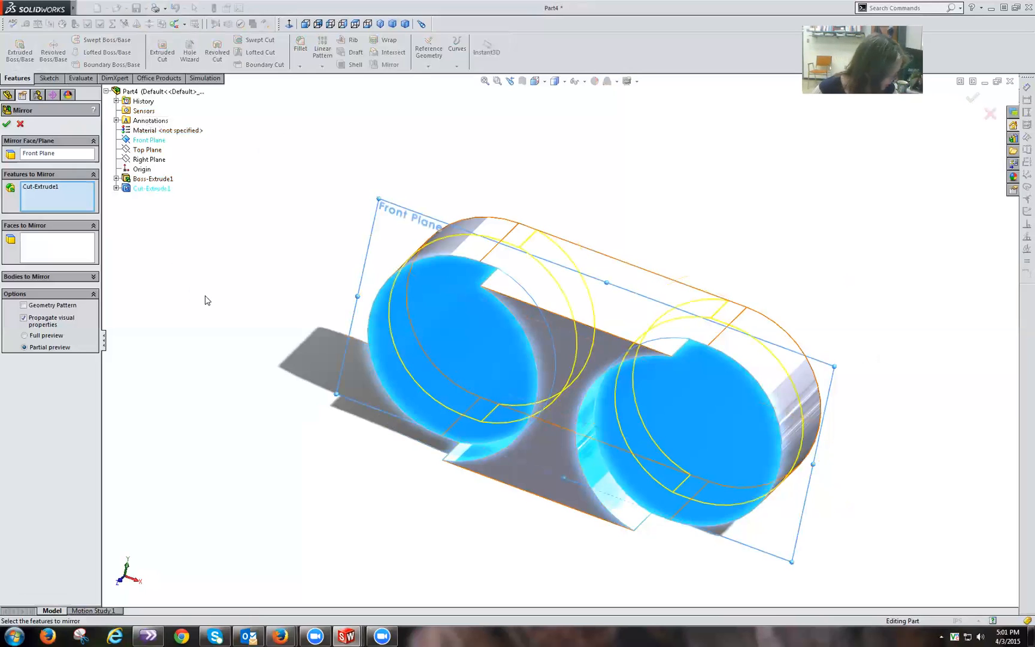
{"action": "left_click", "coordinate": [49, 187]}
{"action": "mouse_move", "coordinate": [231, 280]}
{"action": "middle_mouse_down"}
{"action": "mouse_move", "coordinate": [200, 372]}
{"action": "mouse_move", "coordinate": [155, 388]}
{"action": "mouse_move", "coordinate": [224, 299]}
{"action": "middle_mouse_up"}
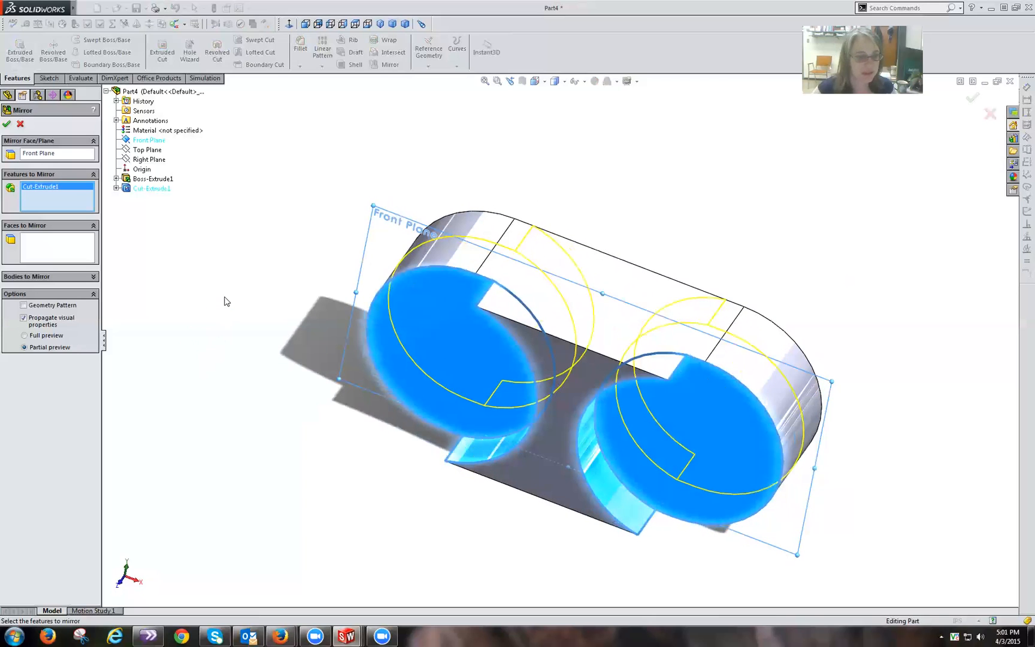
{"action": "left_click", "coordinate": [7, 124]}
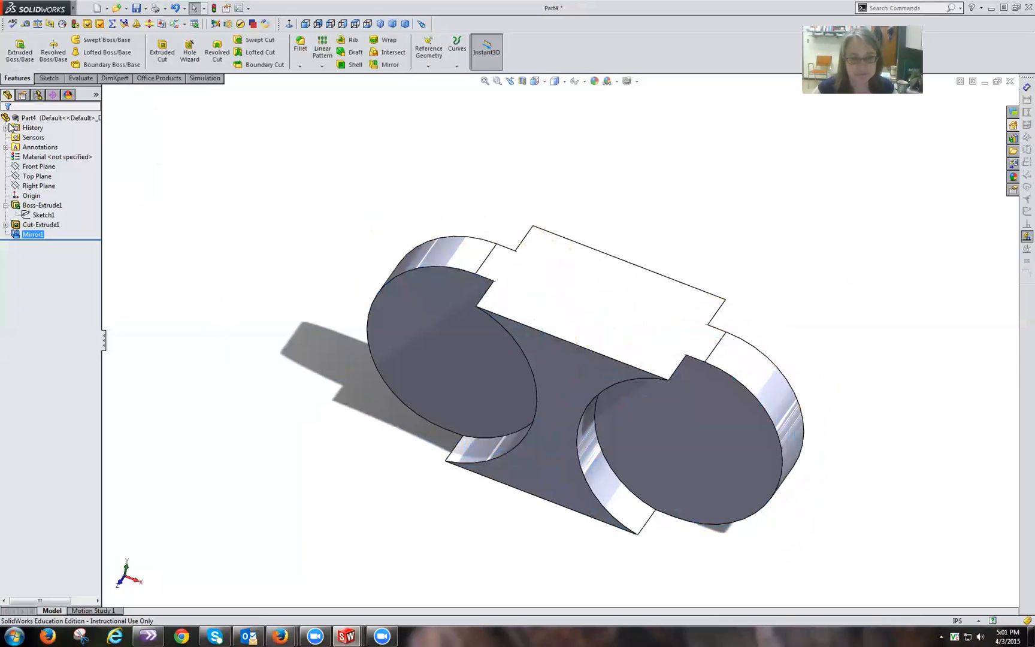
View the mirrored link in the Dimetric orientation and return it to Trimetric
{"action": "left_click", "coordinate": [392, 24]}
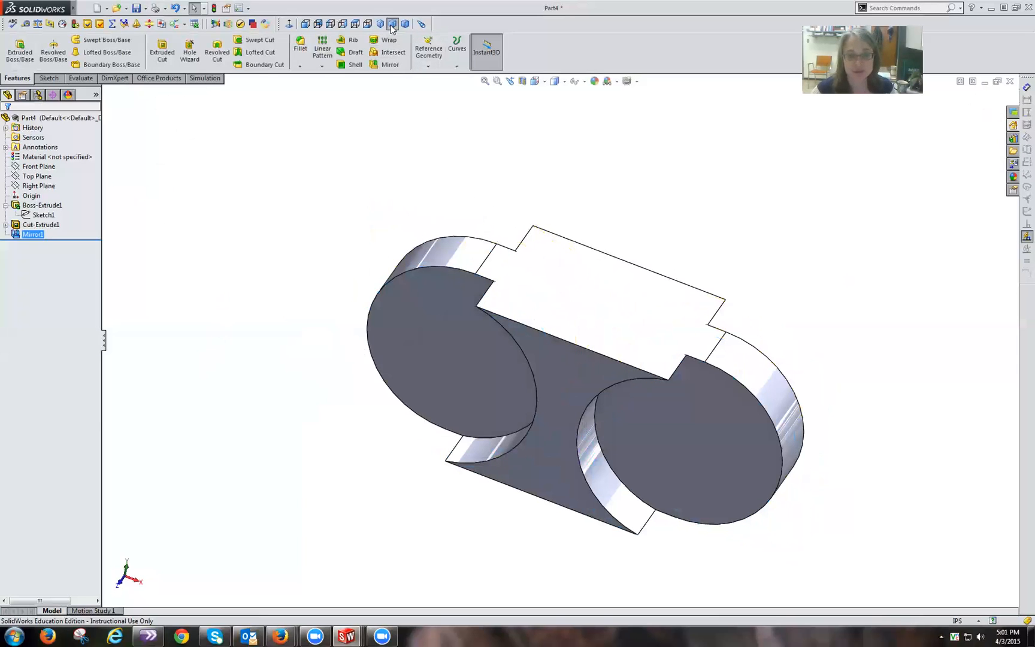
{"action": "scroll", "coordinate": [343, 162], "scroll_direction": "down", "scroll_amount": 3}
{"action": "scroll", "coordinate": [343, 162], "scroll_direction": "up", "scroll_amount": 3}
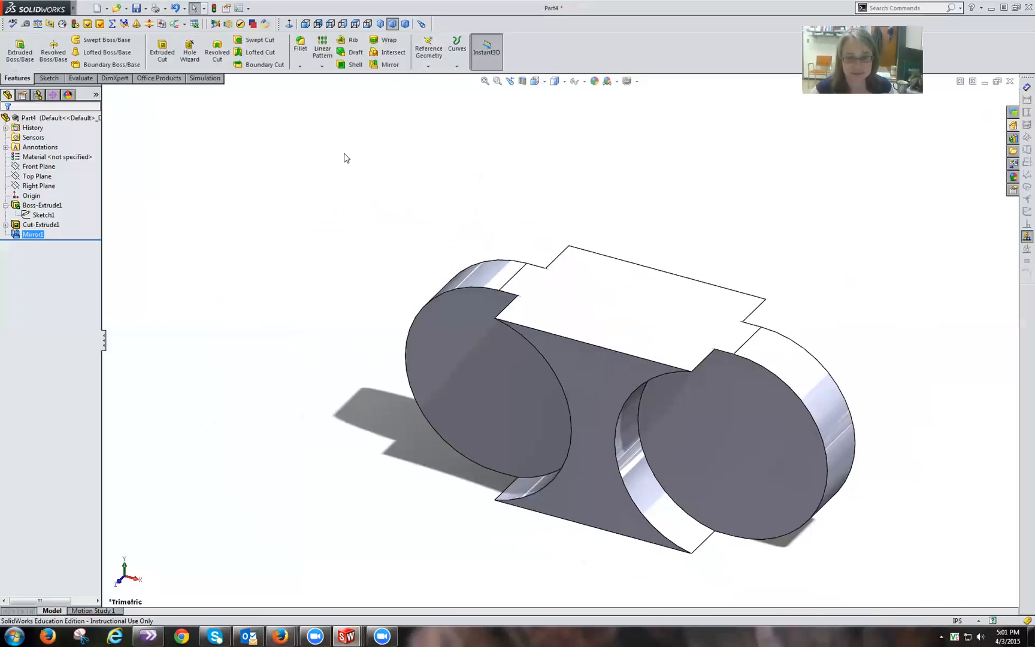
{"action": "left_click", "coordinate": [405, 24]}
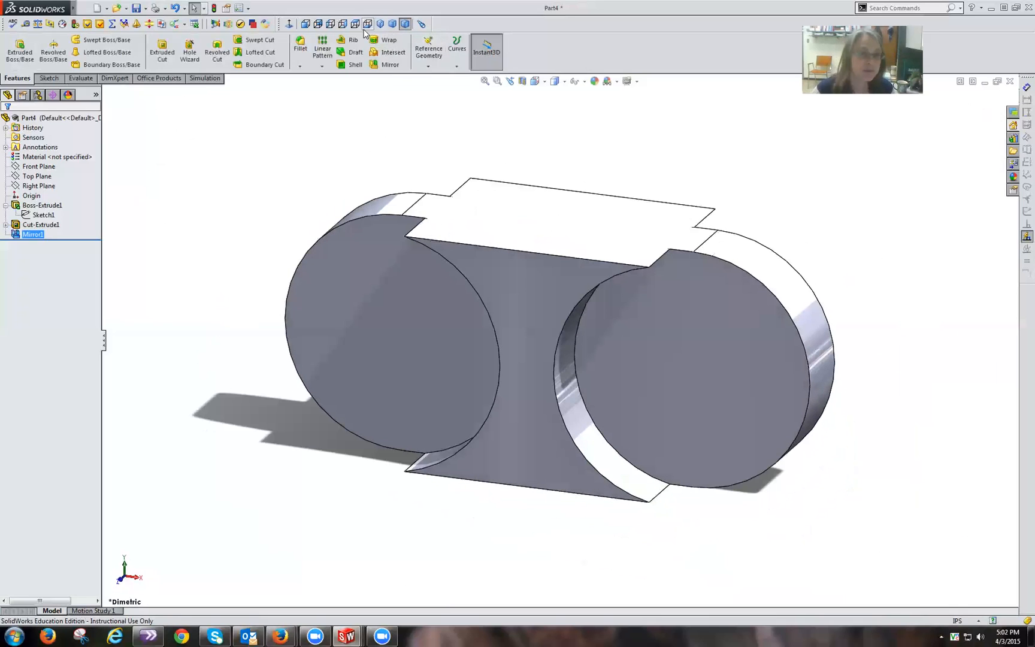
{"action": "left_click", "coordinate": [392, 25]}
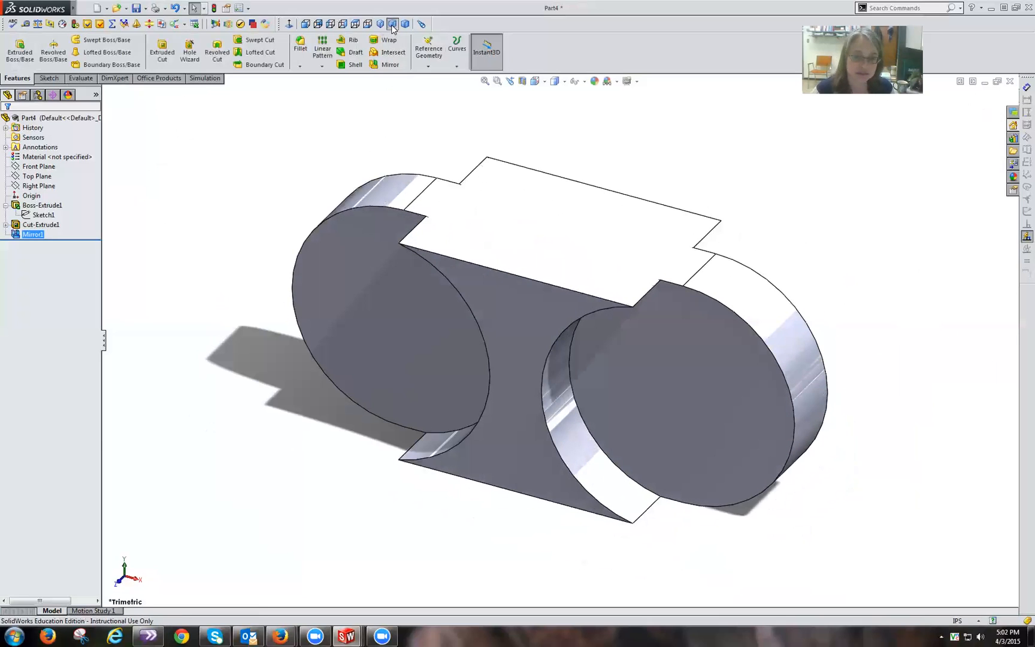
Start a sketch on the link's front circular cut face and draw a circle about 0.18 in in radius centred on the origin
{"action": "left_click", "coordinate": [380, 25]}
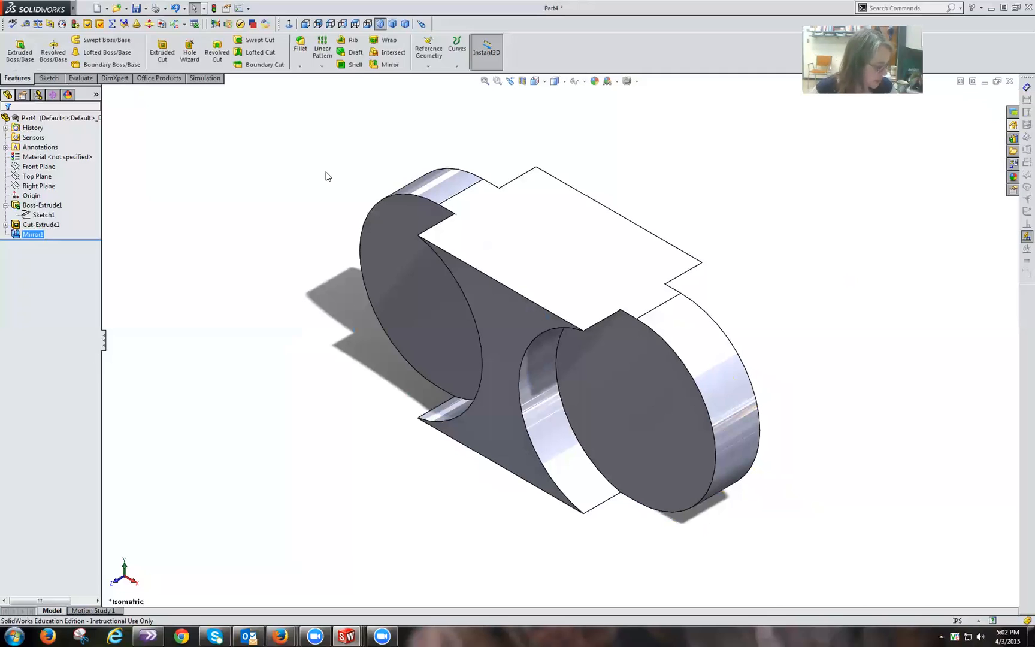
{"action": "left_click", "coordinate": [405, 290]}
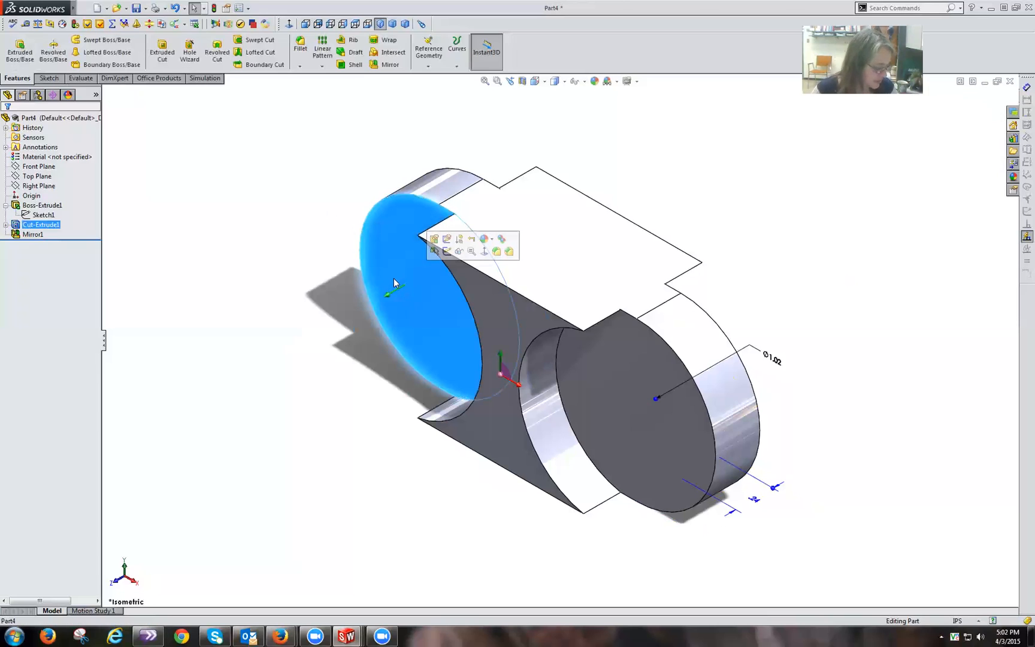
{"action": "left_click", "coordinate": [446, 253]}
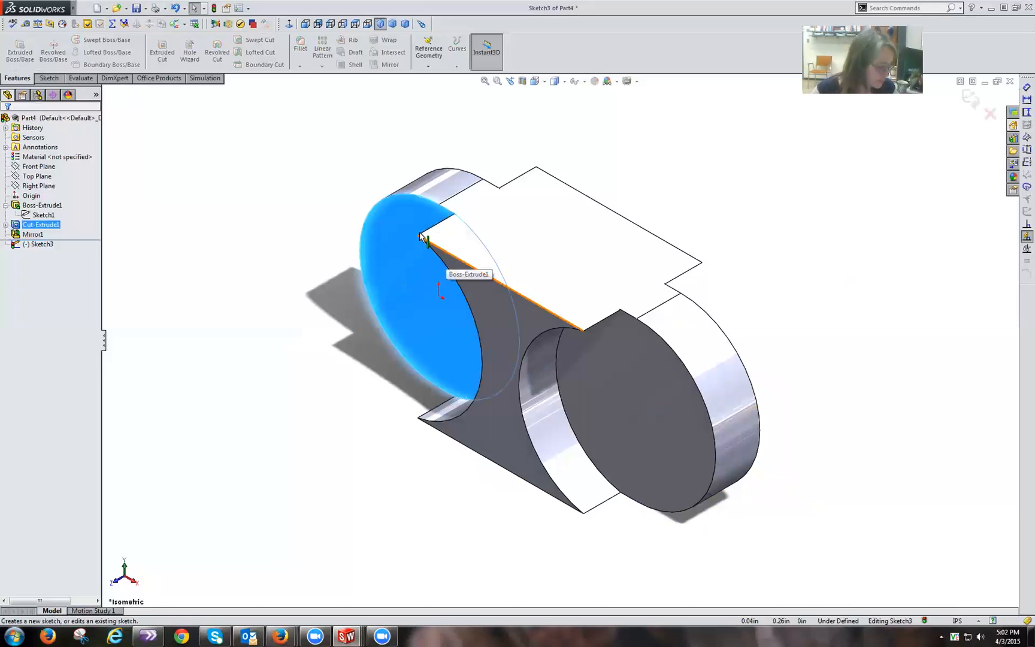
{"action": "left_click", "coordinate": [52, 79]}
{"action": "left_click", "coordinate": [89, 40]}
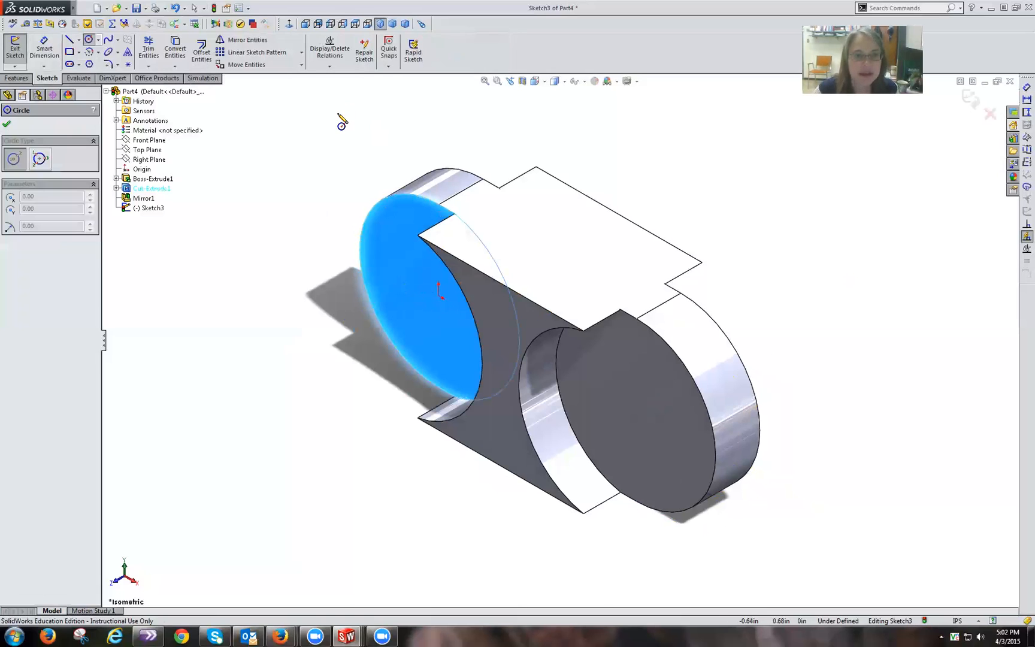
{"action": "left_click", "coordinate": [288, 24]}
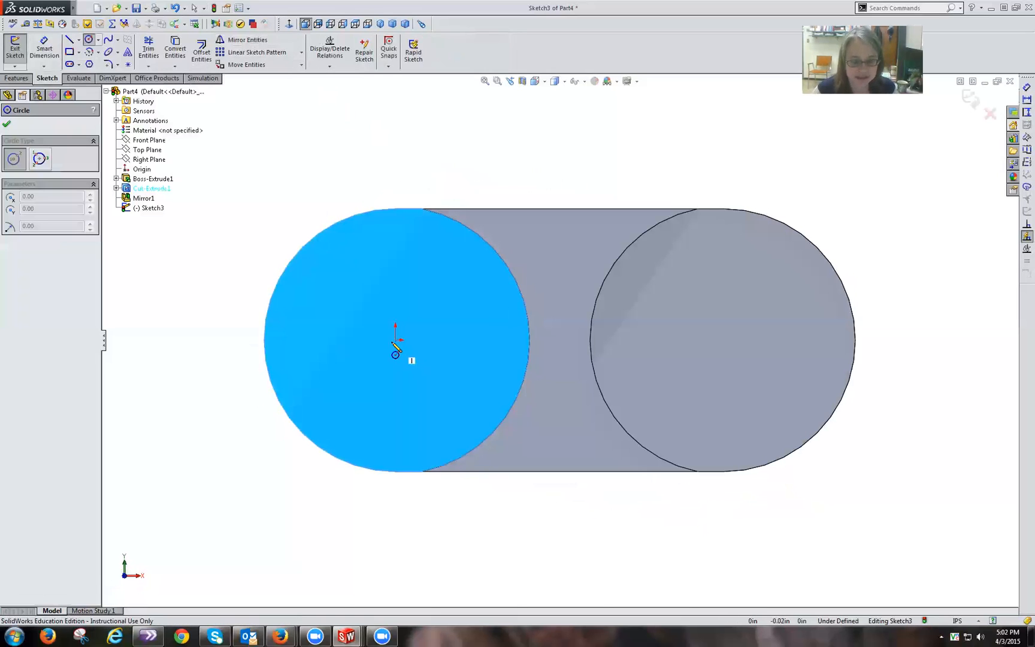
{"action": "left_click", "coordinate": [395, 340]}
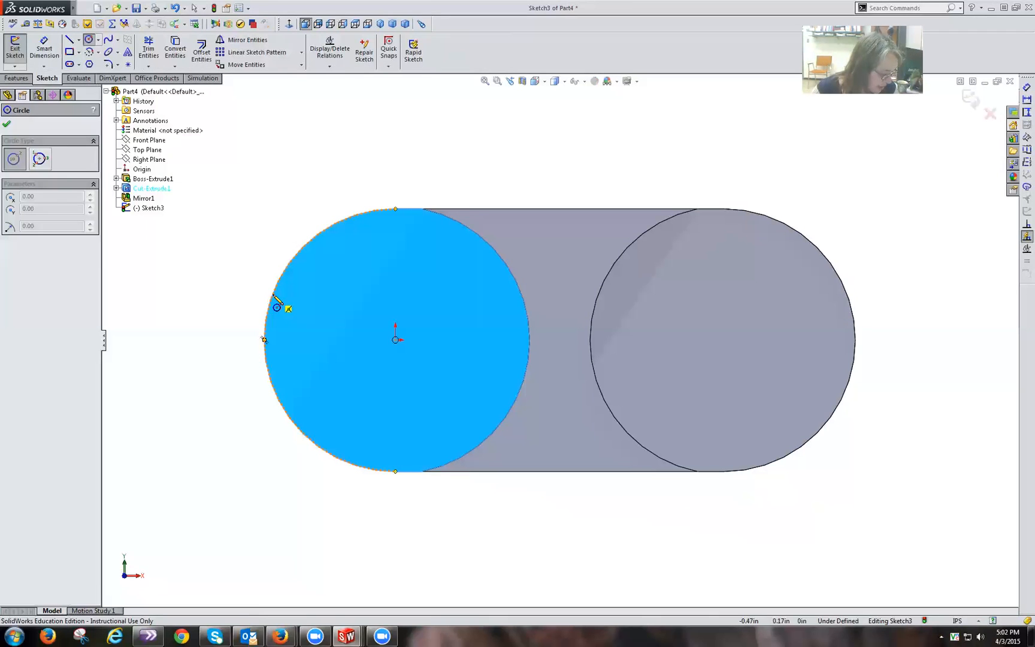
{"action": "left_click", "coordinate": [396, 340]}
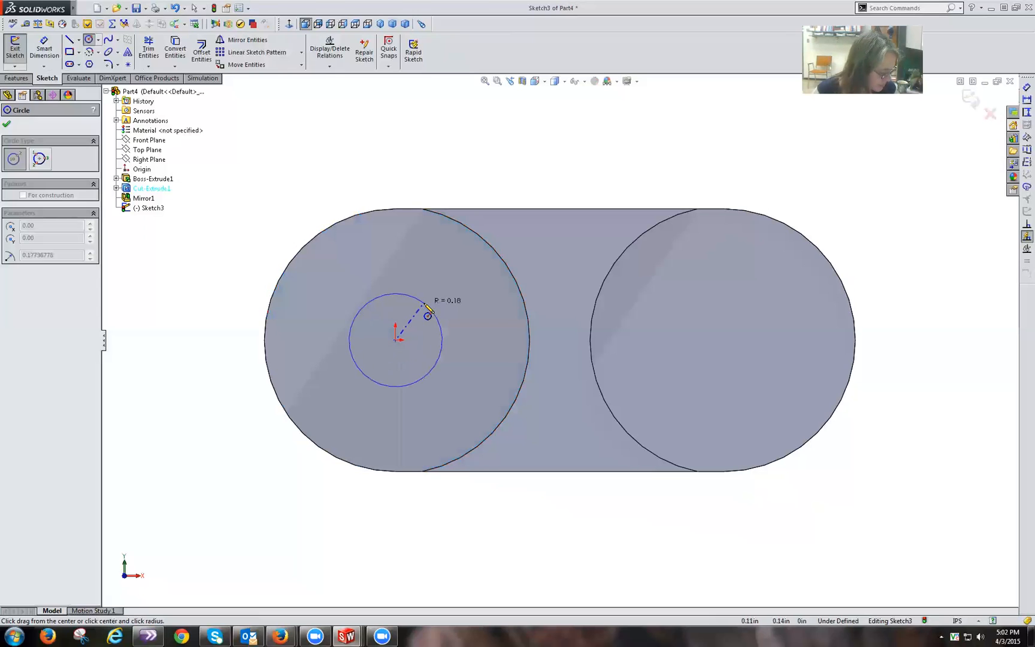
{"action": "left_click", "coordinate": [426, 308]}
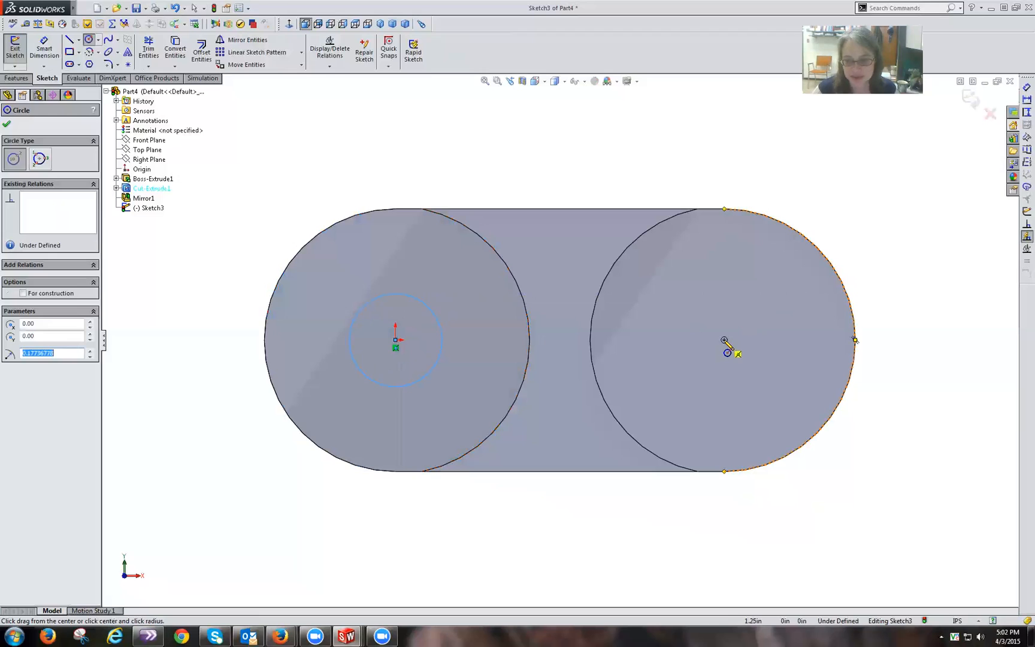
{"action": "left_click", "coordinate": [725, 340]}
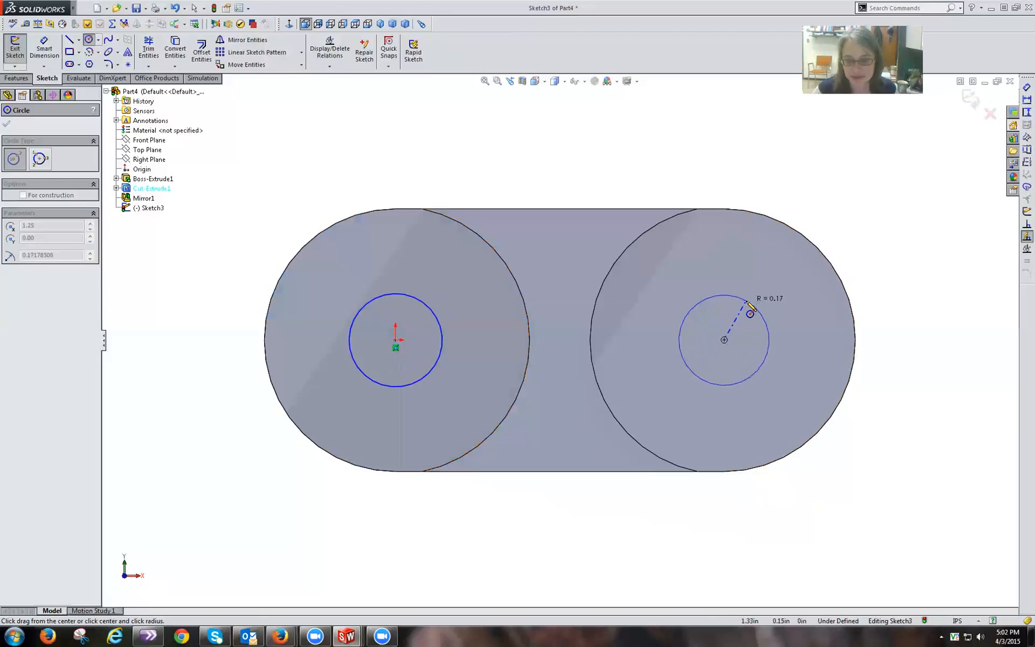
{"action": "left_click", "coordinate": [748, 303]}
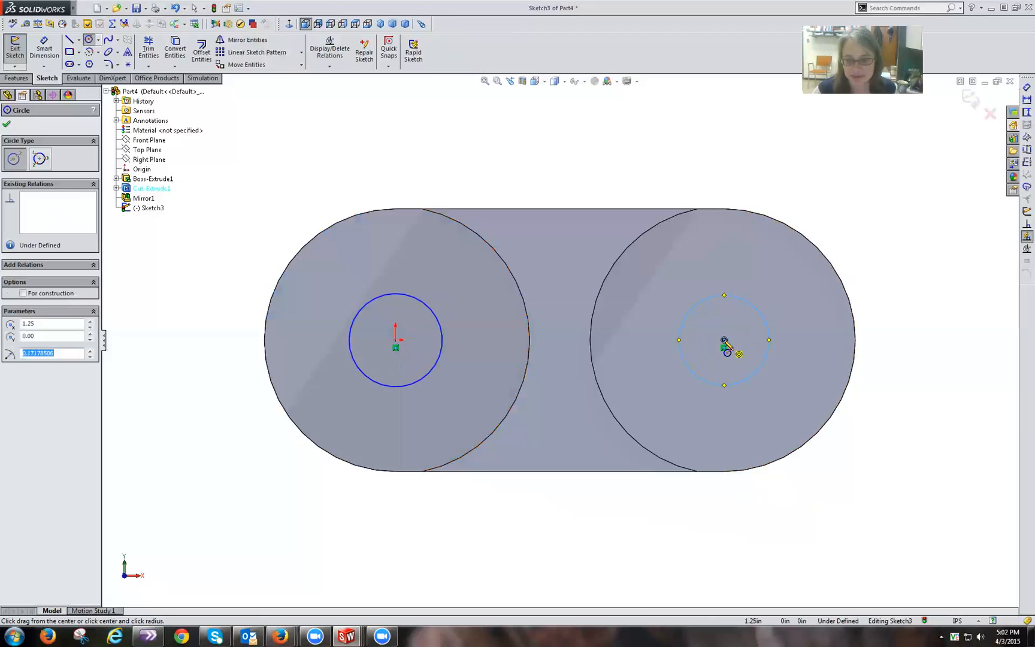
{"action": "key", "text": "Escape"}
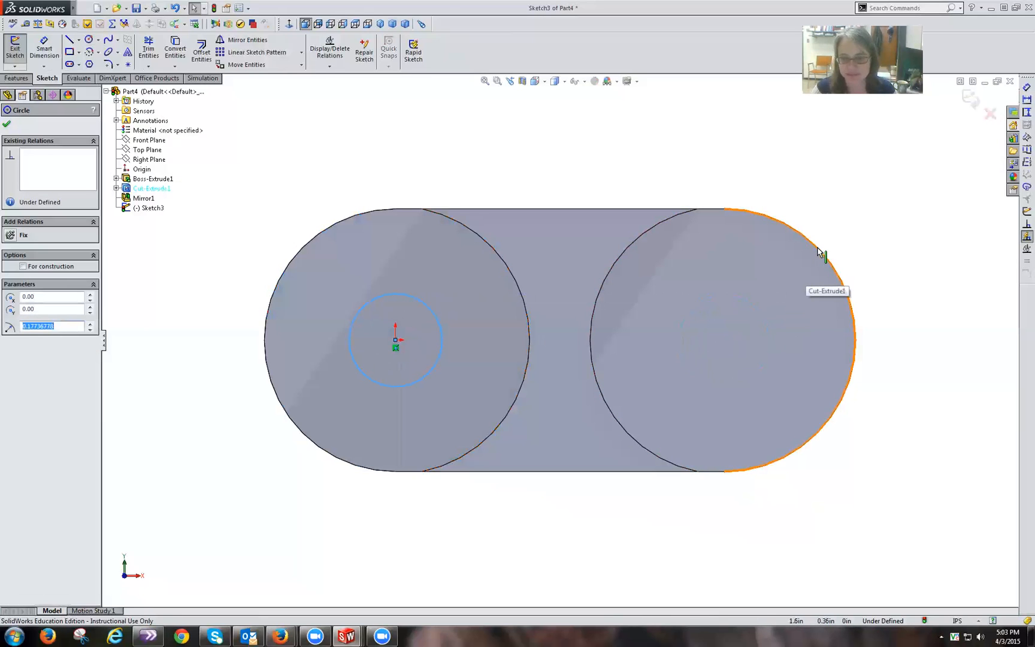
Sketch a second circle about 0.24 in in radius, concentric with the link's rounded end opposite the origin
{"action": "left_click", "coordinate": [89, 40]}
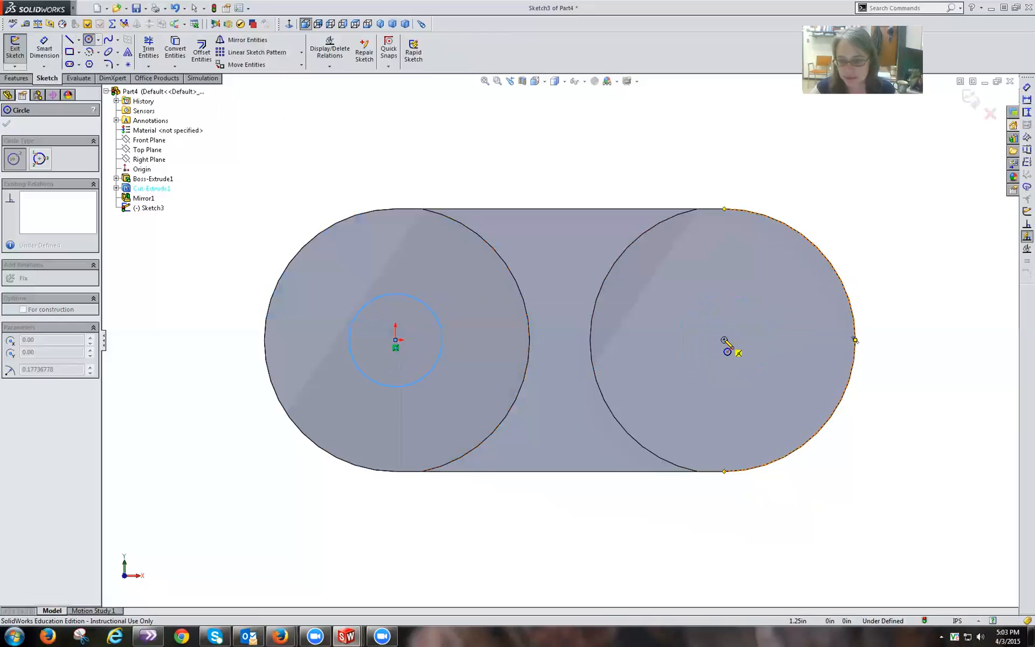
{"action": "left_click", "coordinate": [724, 340]}
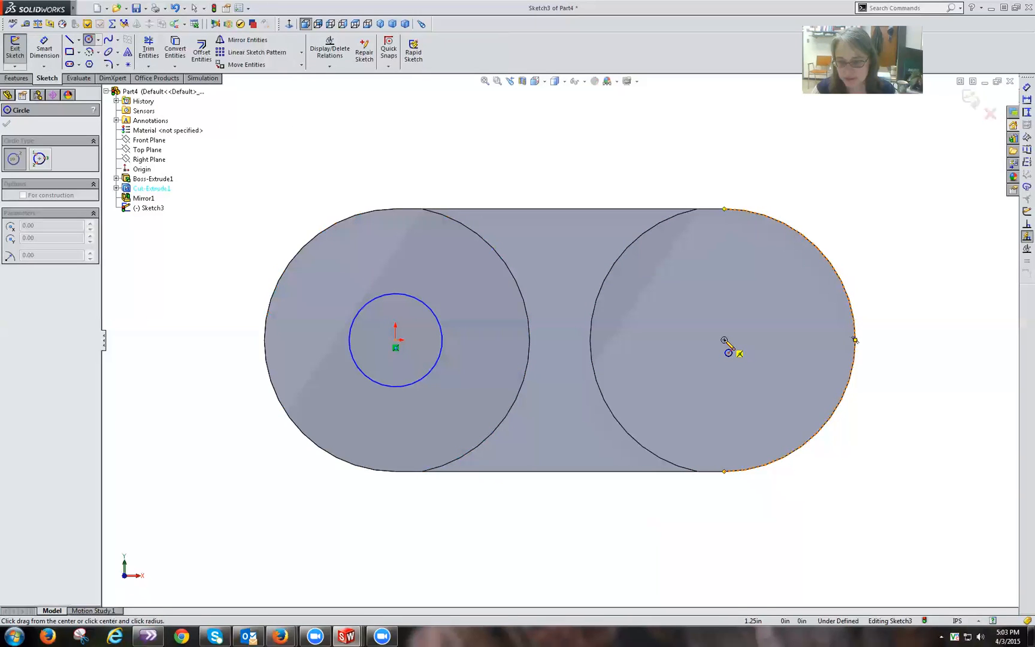
{"action": "left_click", "coordinate": [724, 339]}
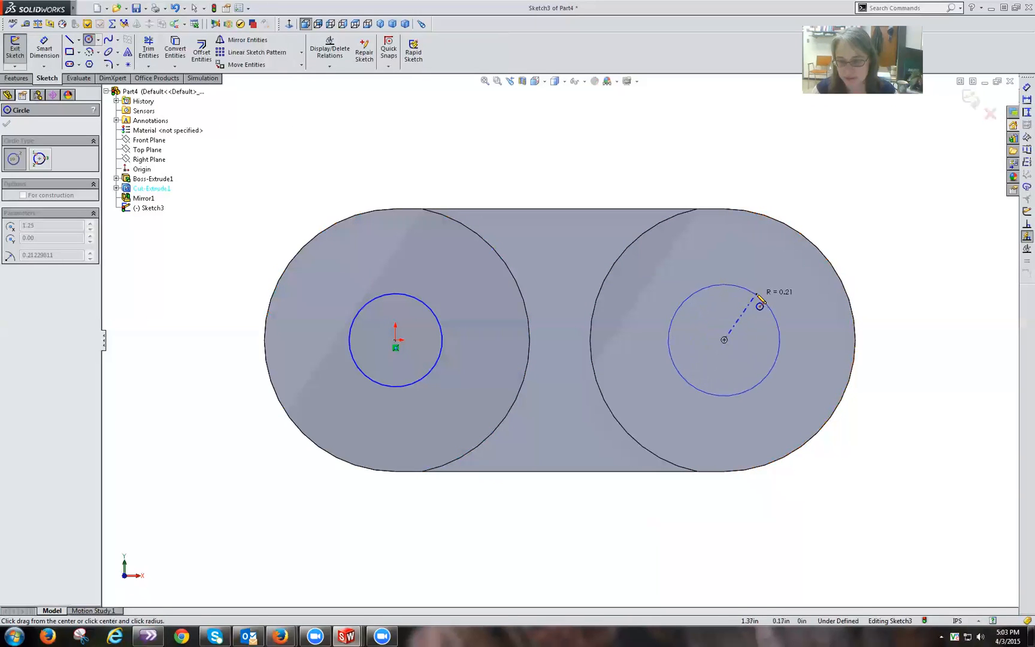
{"action": "left_click", "coordinate": [762, 300]}
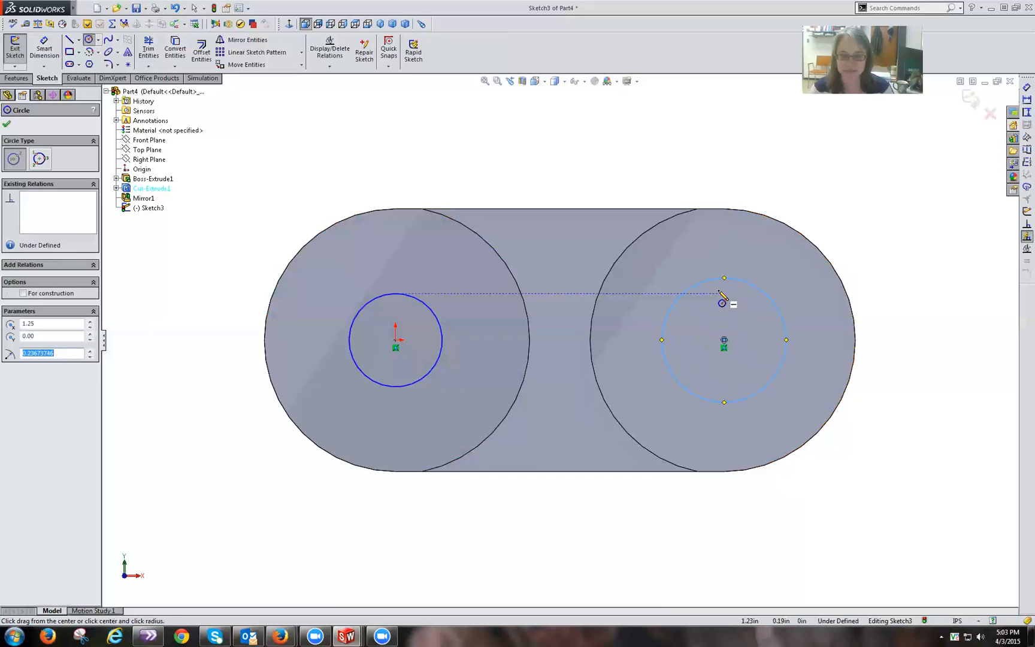
{"action": "left_click", "coordinate": [6, 126]}
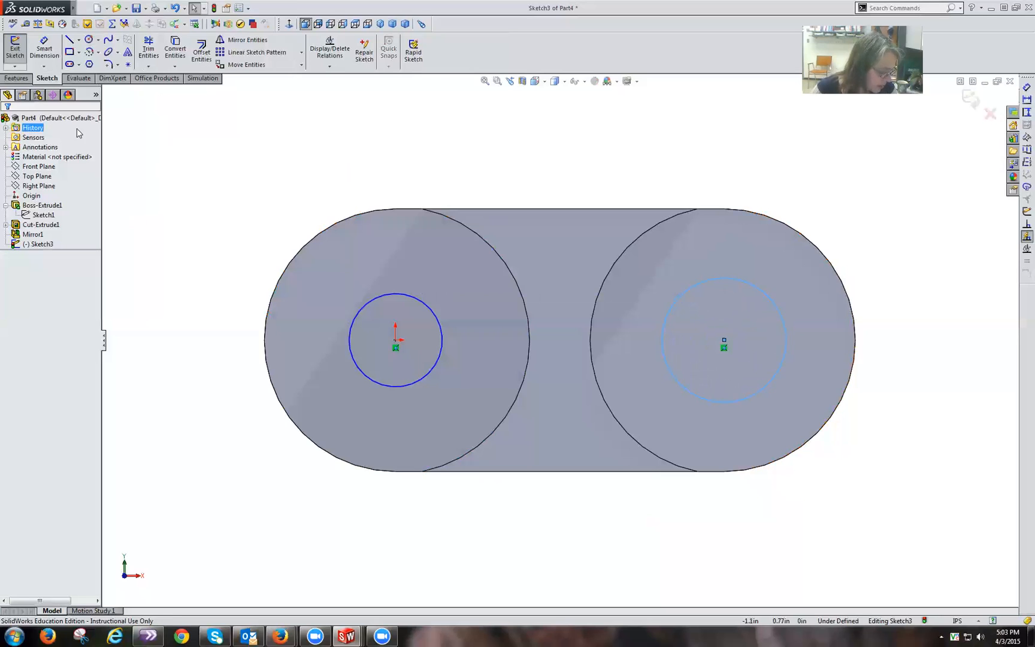
Dimension the circle at the end opposite the origin with a diameter of 0.325 in
{"action": "left_click", "coordinate": [1026, 88]}
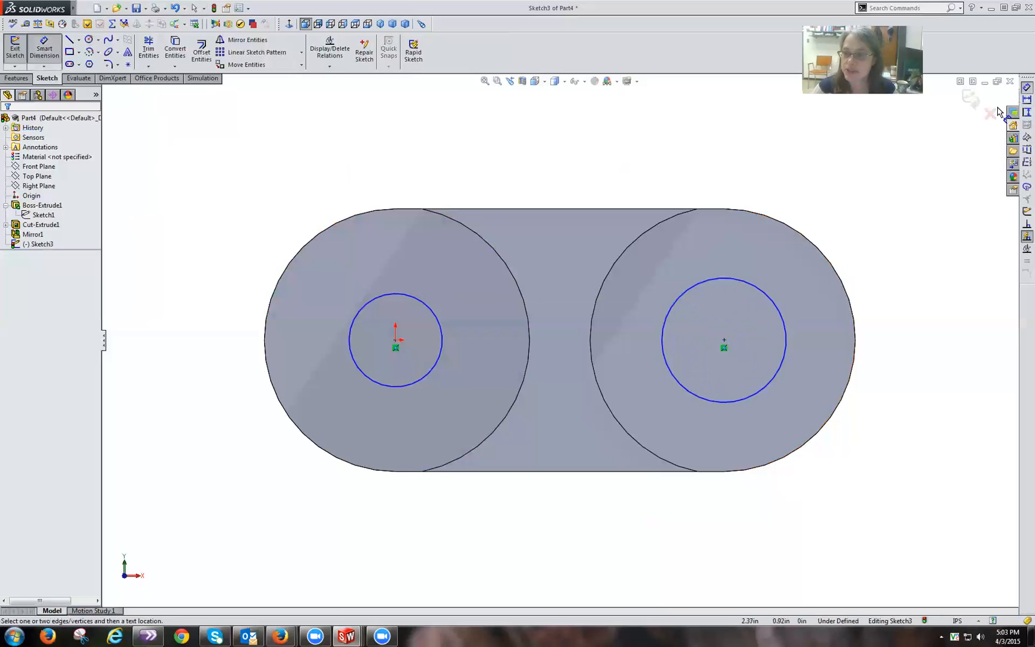
{"action": "left_click", "coordinate": [766, 294]}
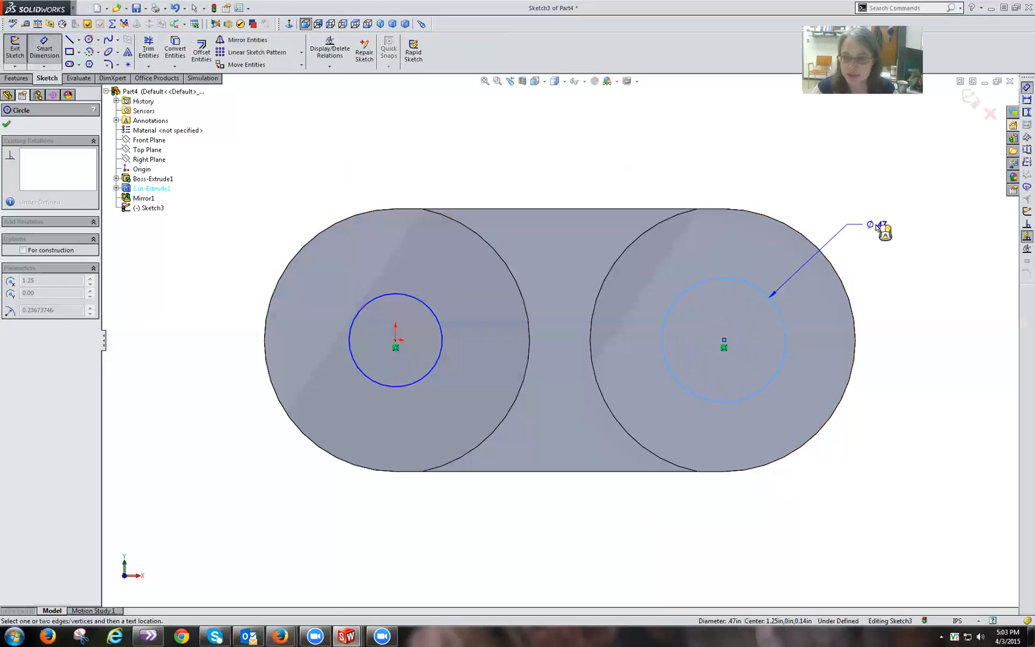
{"action": "left_click", "coordinate": [878, 227]}
{"action": "type", "text": "0.325"}
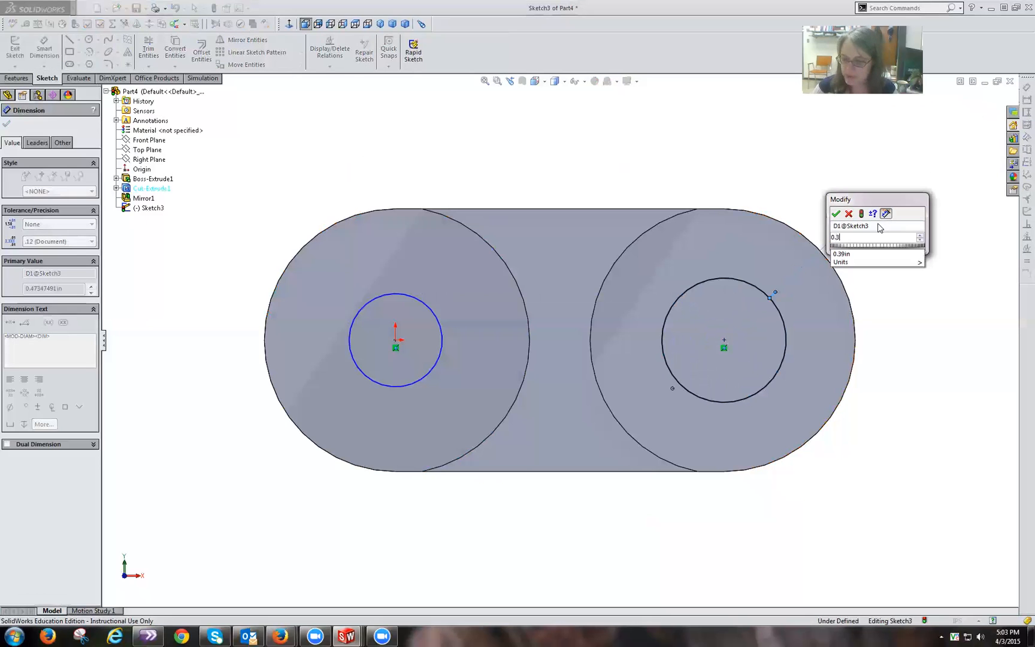
{"action": "left_click", "coordinate": [837, 214]}
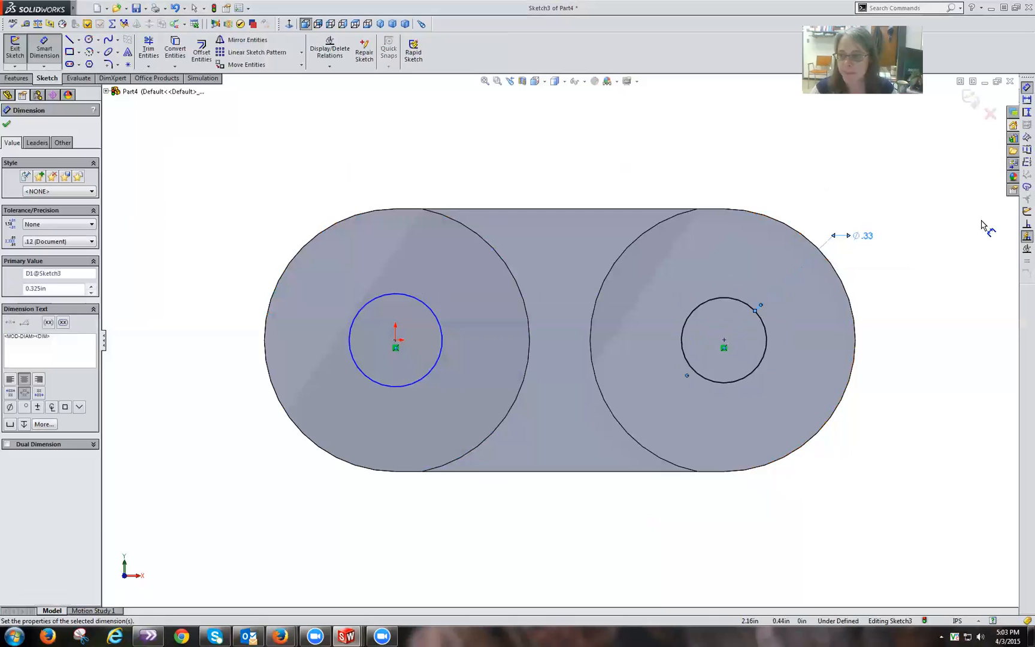
Add an Equal relation between the two pin-hole circles
{"action": "left_click", "coordinate": [1027, 223]}
{"action": "left_click", "coordinate": [721, 297]}
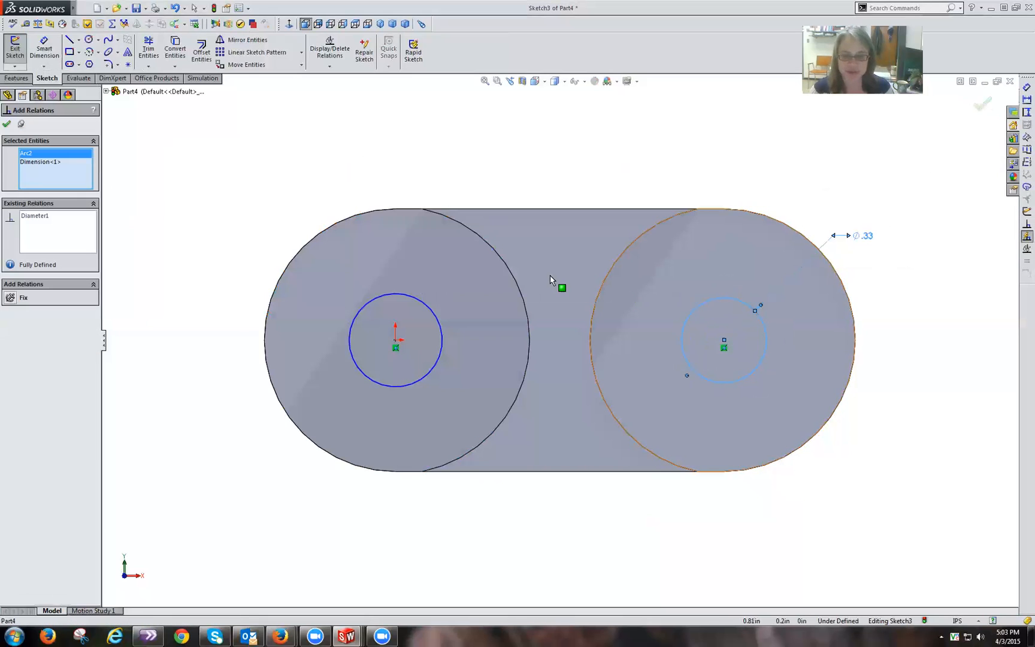
{"action": "left_click", "coordinate": [391, 298]}
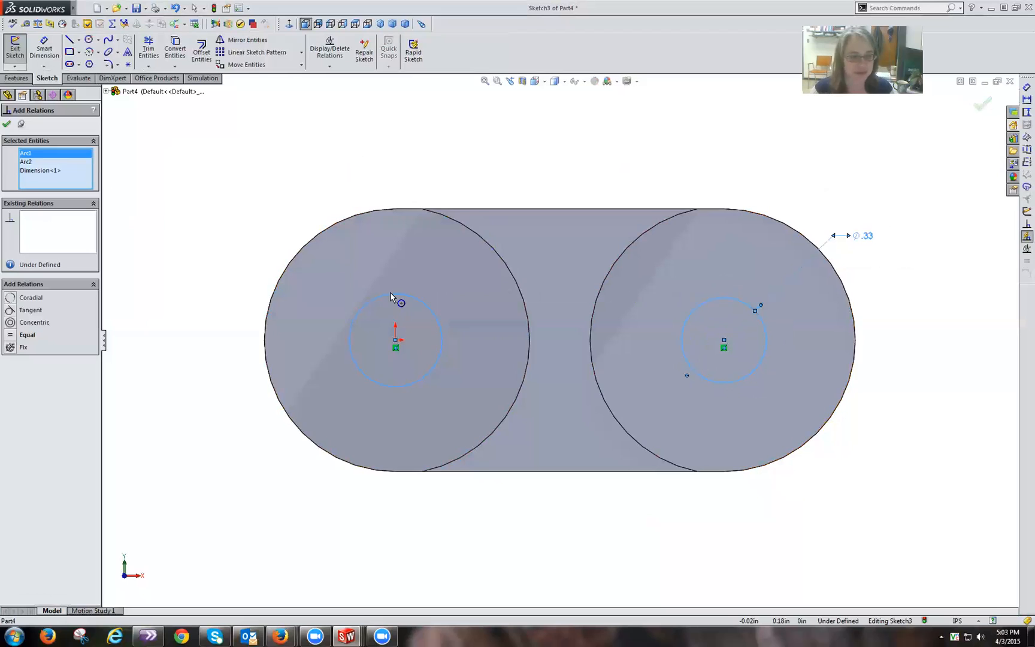
{"action": "left_click", "coordinate": [33, 335]}
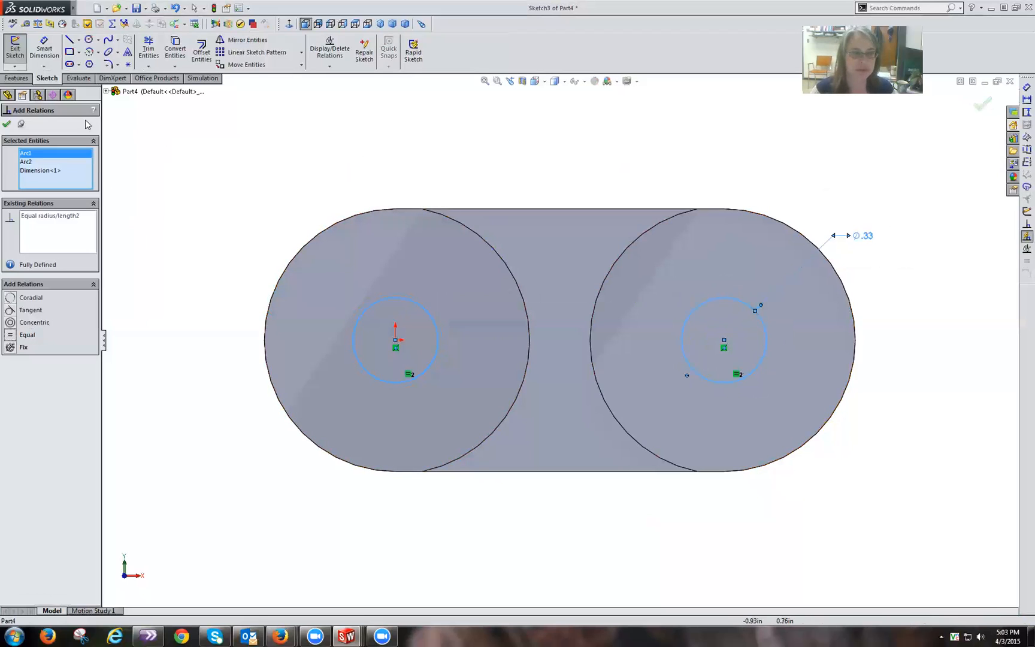
{"action": "left_click", "coordinate": [8, 124]}
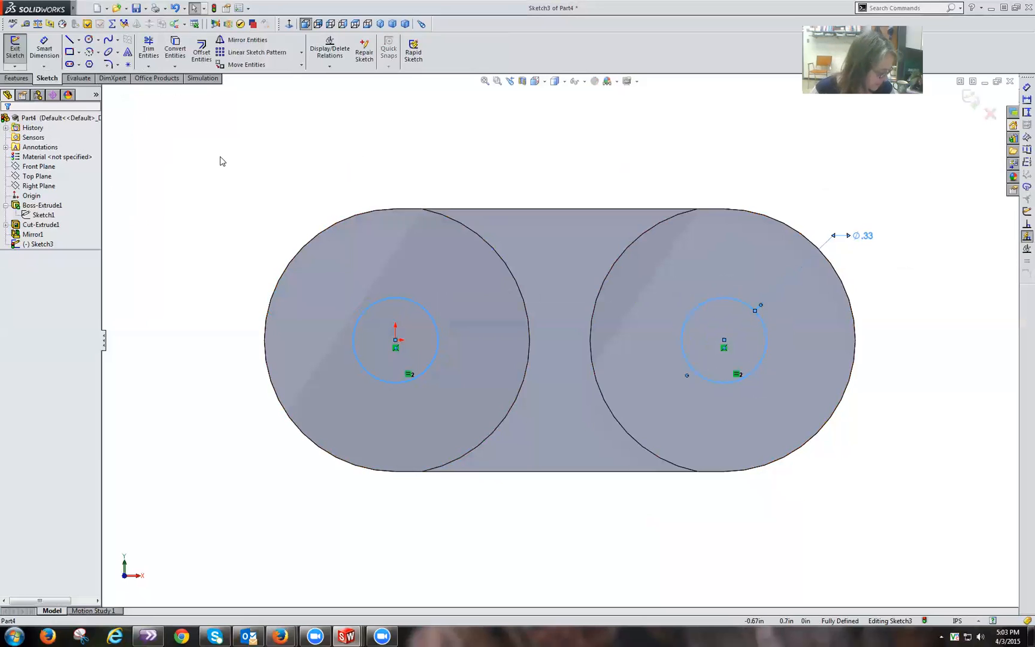
Cut the two pin-hole circles through the link with a Through All Extruded Cut from the sketch plane
{"action": "left_click", "coordinate": [17, 78]}
{"action": "left_click", "coordinate": [162, 51]}
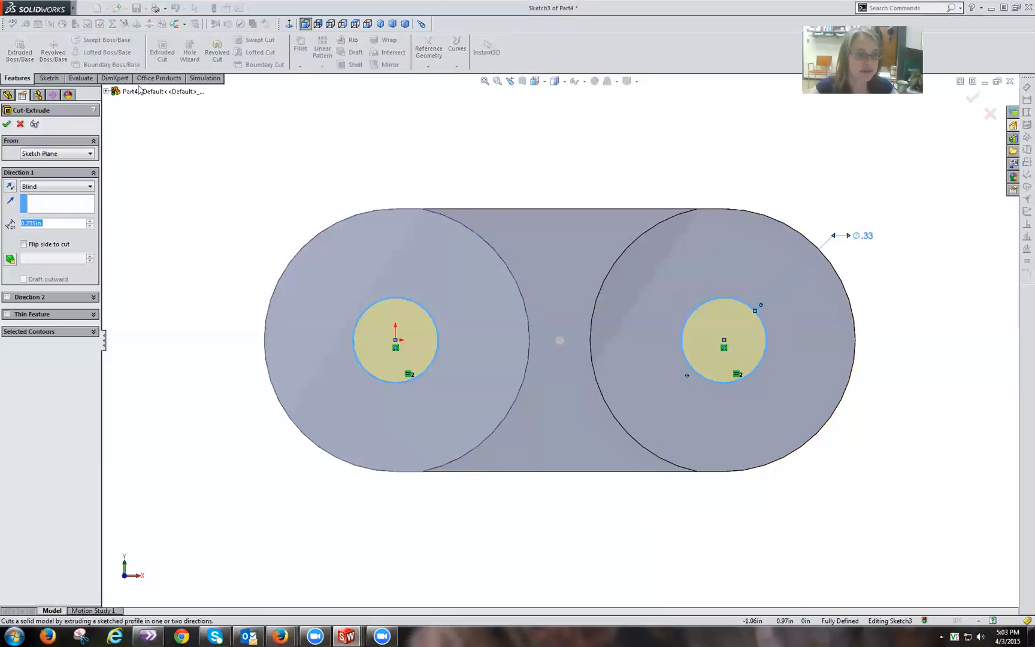
{"action": "left_click", "coordinate": [71, 187]}
{"action": "left_click", "coordinate": [70, 204]}
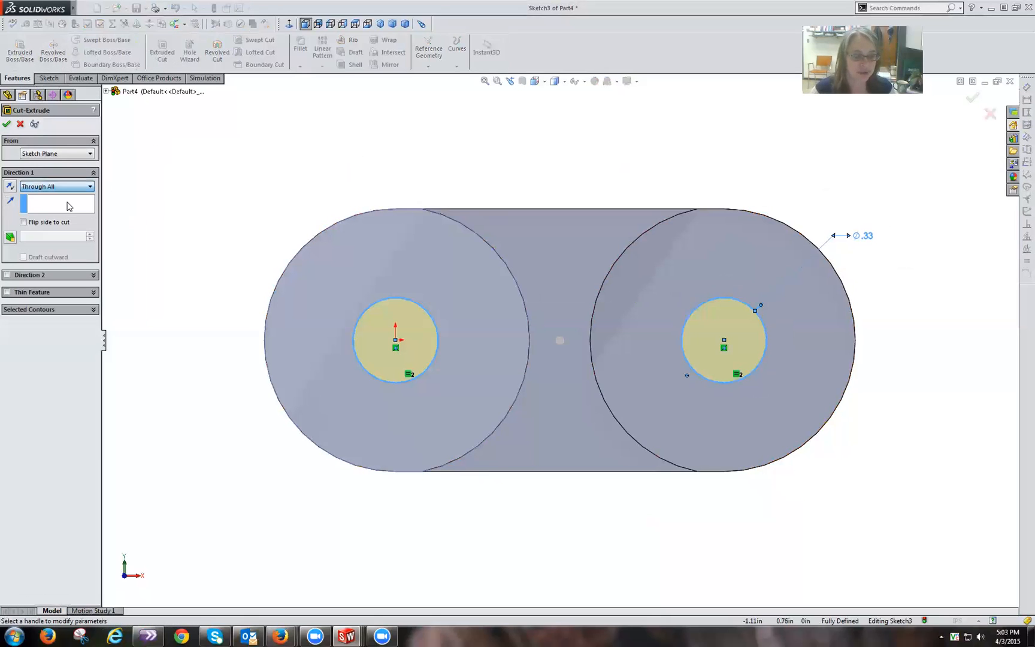
{"action": "left_click", "coordinate": [393, 24]}
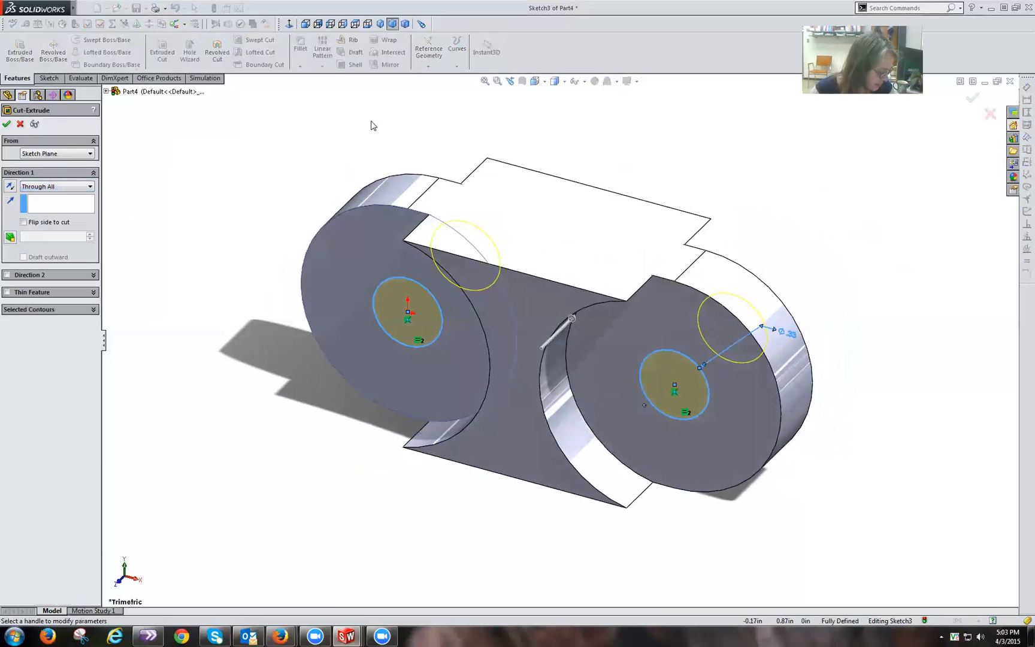
{"action": "left_click", "coordinate": [7, 125]}
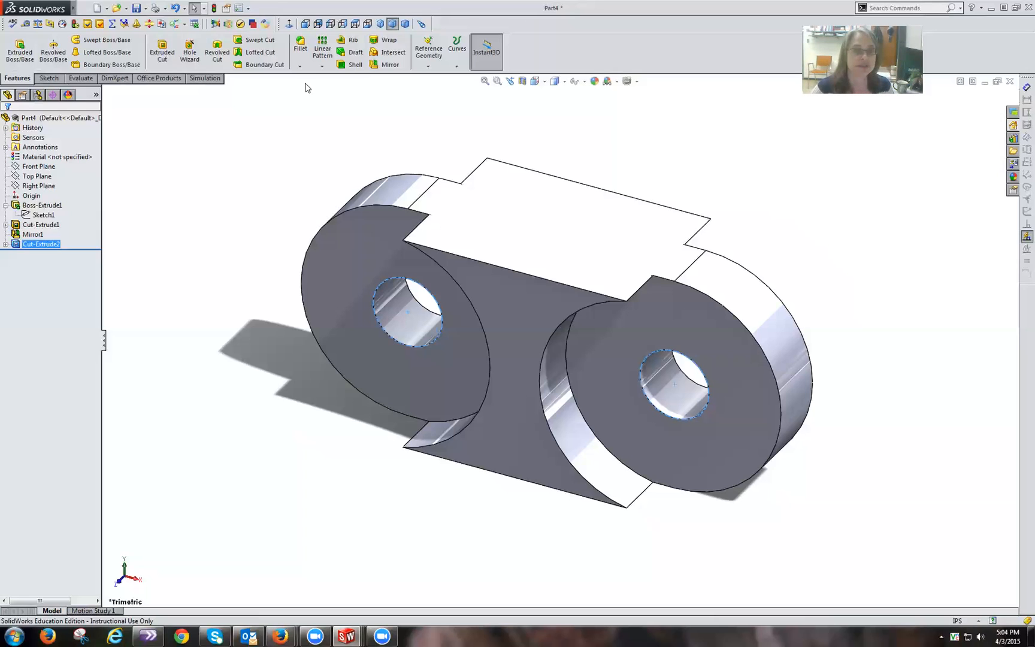
Start a constant-size fillet with a 0.100 in radius and select the six visible short corner edges of the link's raised center blocks
{"action": "left_click", "coordinate": [301, 46]}
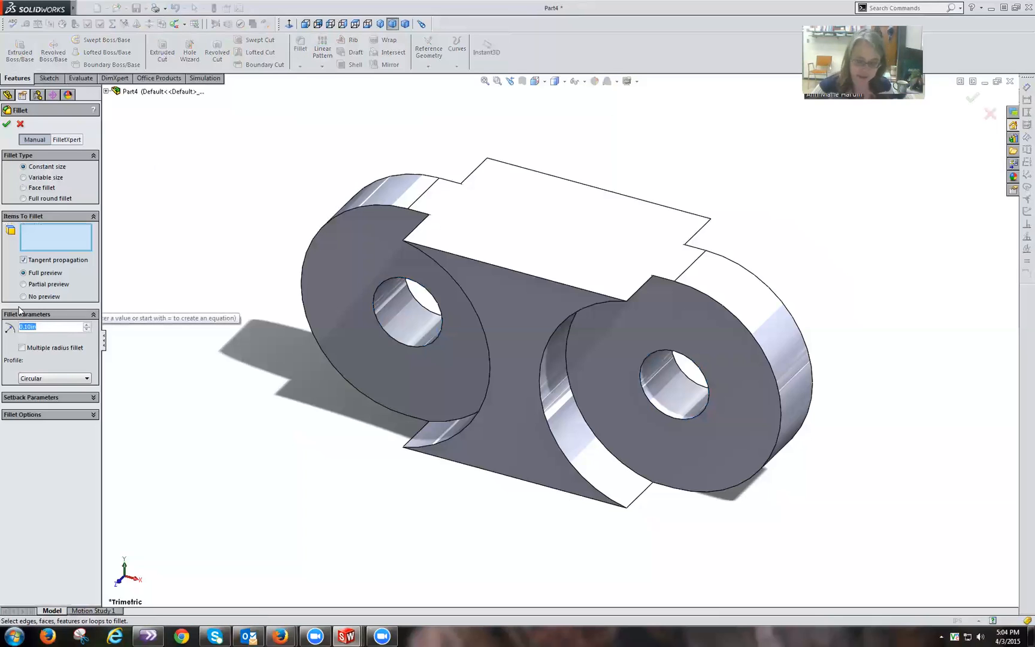
{"action": "type", "text": "0.100"}
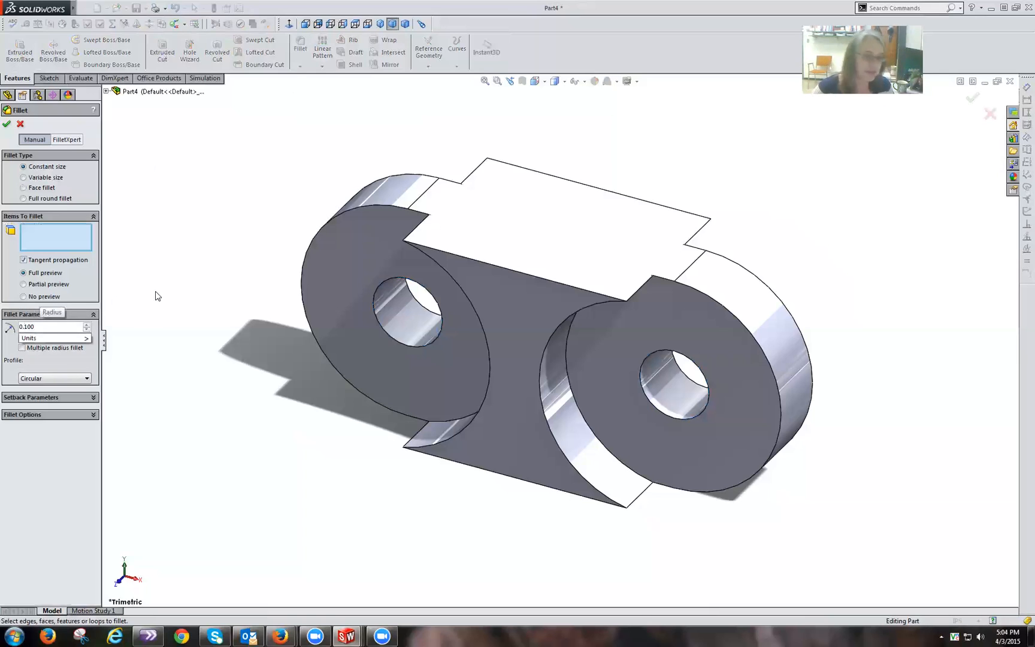
{"action": "left_click", "coordinate": [412, 236]}
{"action": "left_click", "coordinate": [475, 173]}
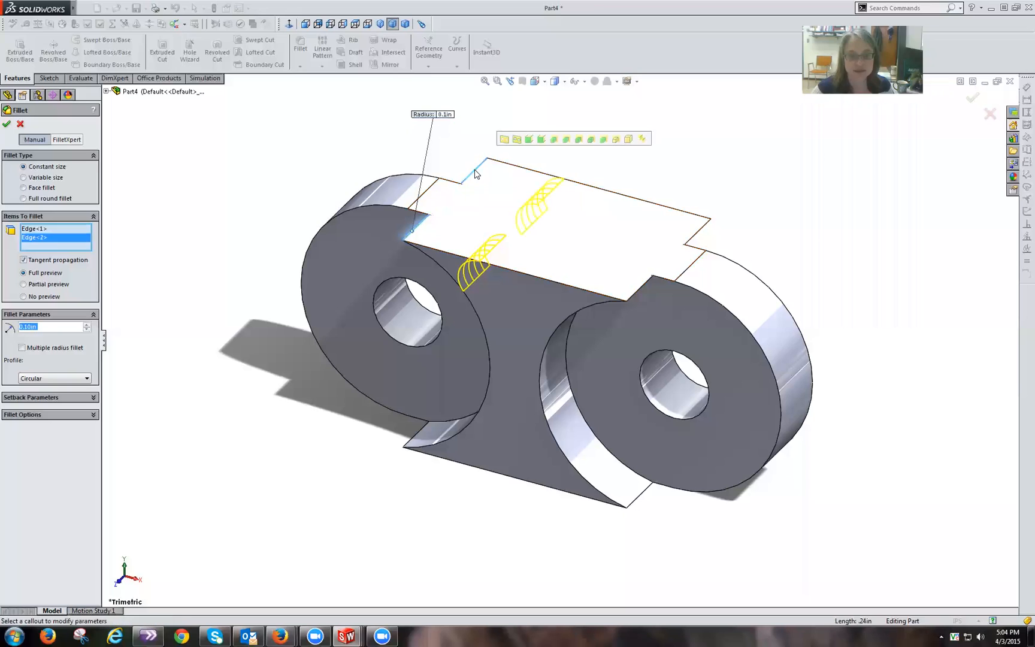
{"action": "left_click", "coordinate": [701, 233]}
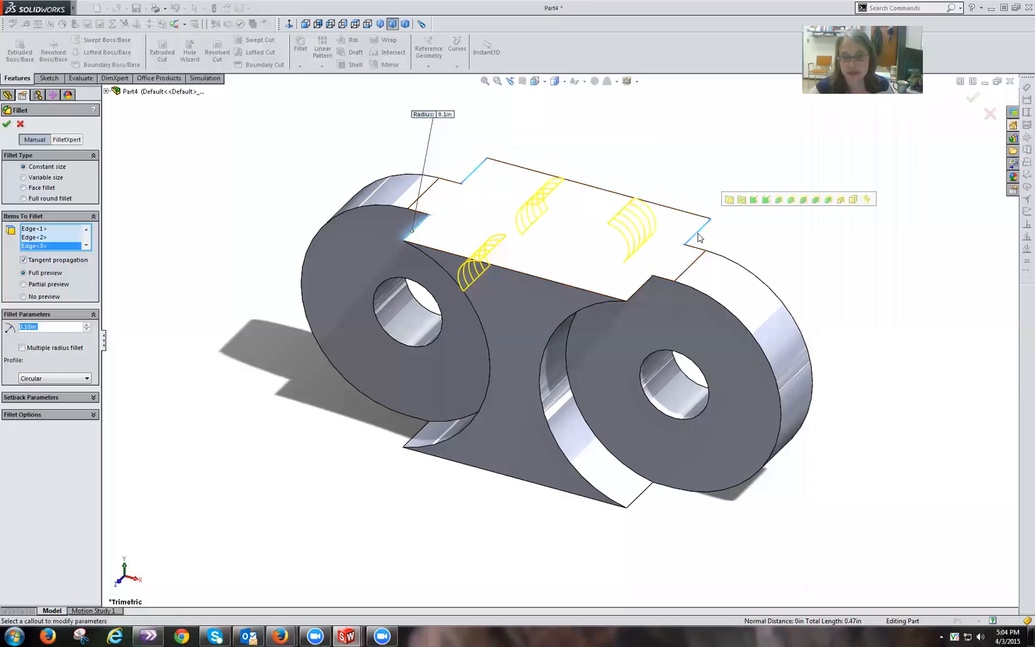
{"action": "left_click", "coordinate": [635, 293]}
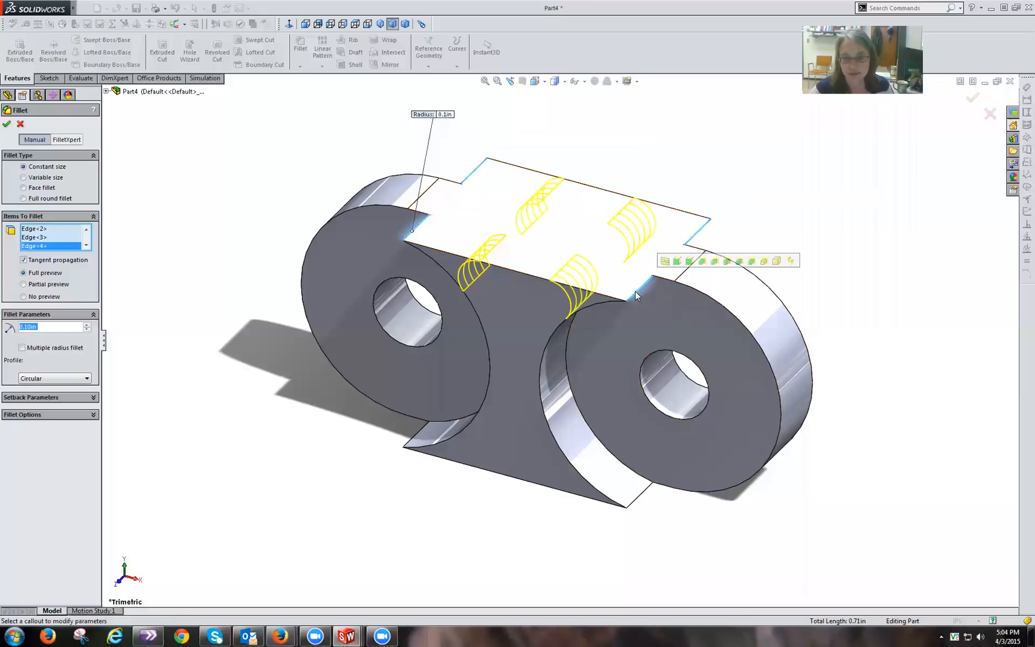
{"action": "left_click", "coordinate": [635, 502]}
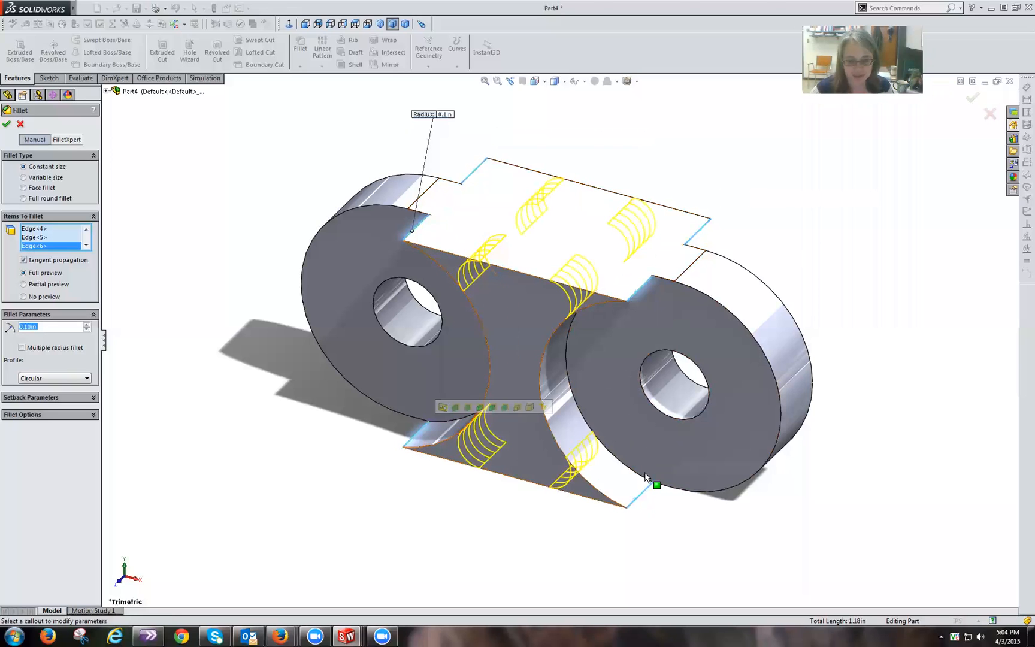
Add the two remaining short corner edges on the underside of the rear center block to the fillet selection
{"action": "middle_click_drag", "start_coordinate": [855, 490], "coordinate": [670, 592]}
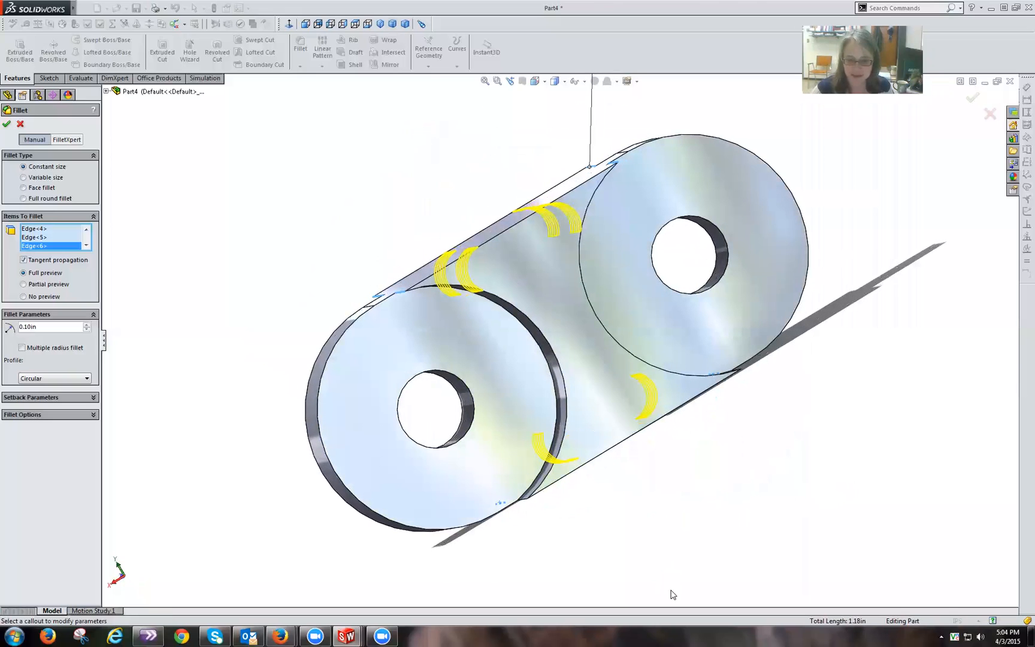
{"action": "left_click", "coordinate": [527, 504]}
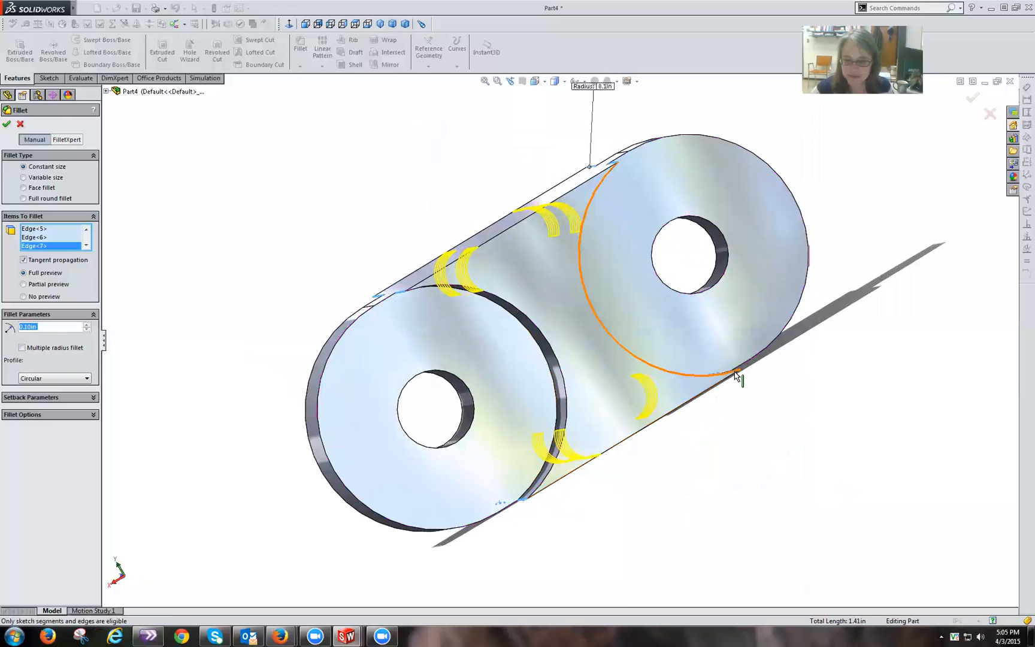
{"action": "mouse_move", "coordinate": [698, 386]}
{"action": "middle_mouse_down"}
{"action": "mouse_move", "coordinate": [730, 432]}
{"action": "mouse_move", "coordinate": [716, 443]}
{"action": "middle_mouse_up"}
{"action": "left_click", "coordinate": [697, 415]}
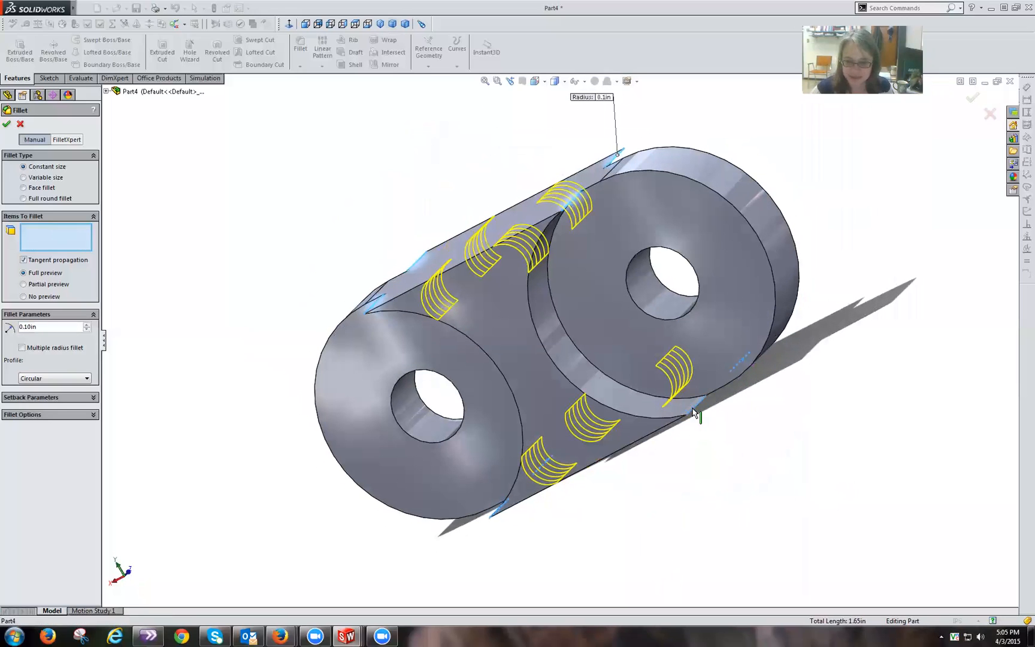
{"action": "left_click", "coordinate": [380, 24]}
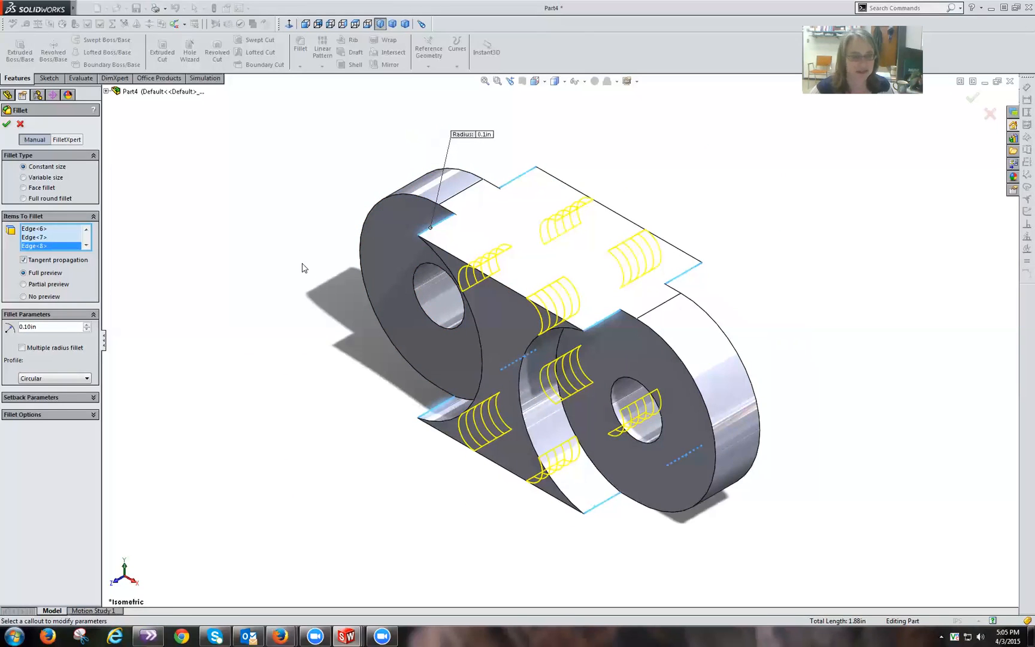
Reset the fillet radius to 0.10 in and apply the fillet to the eight selected corner edges
{"action": "left_click", "coordinate": [87, 325]}
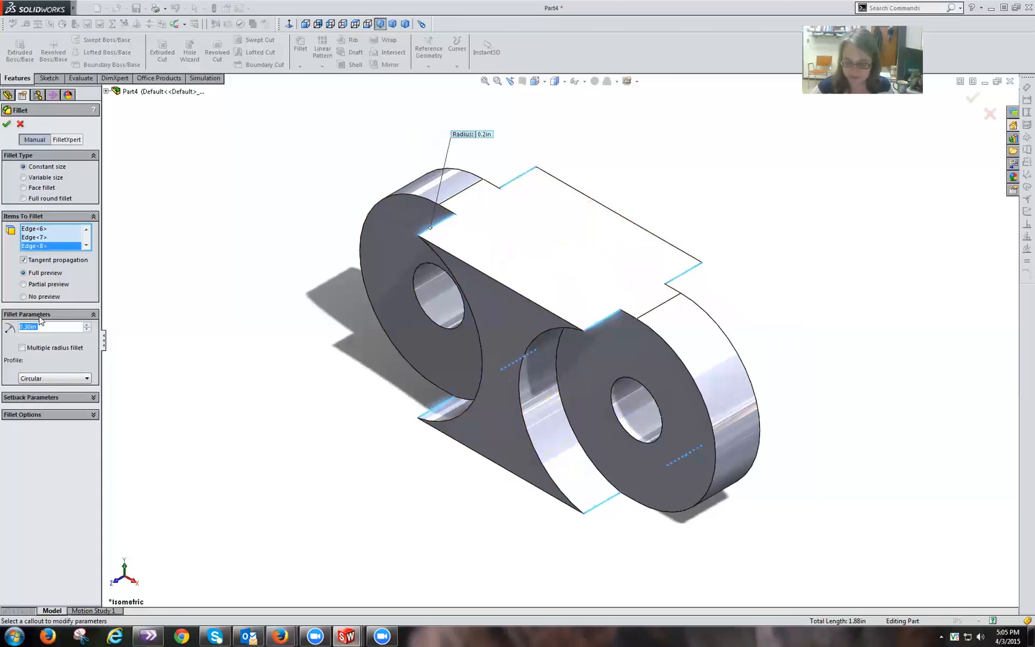
{"action": "type", "text": "0.100"}
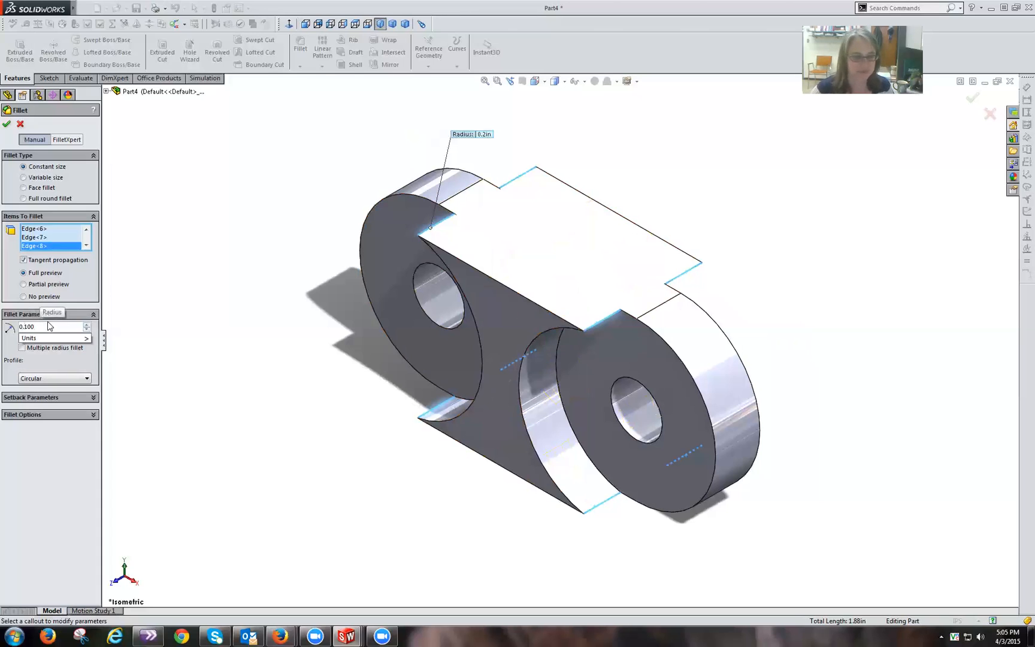
{"action": "key", "text": "Return"}
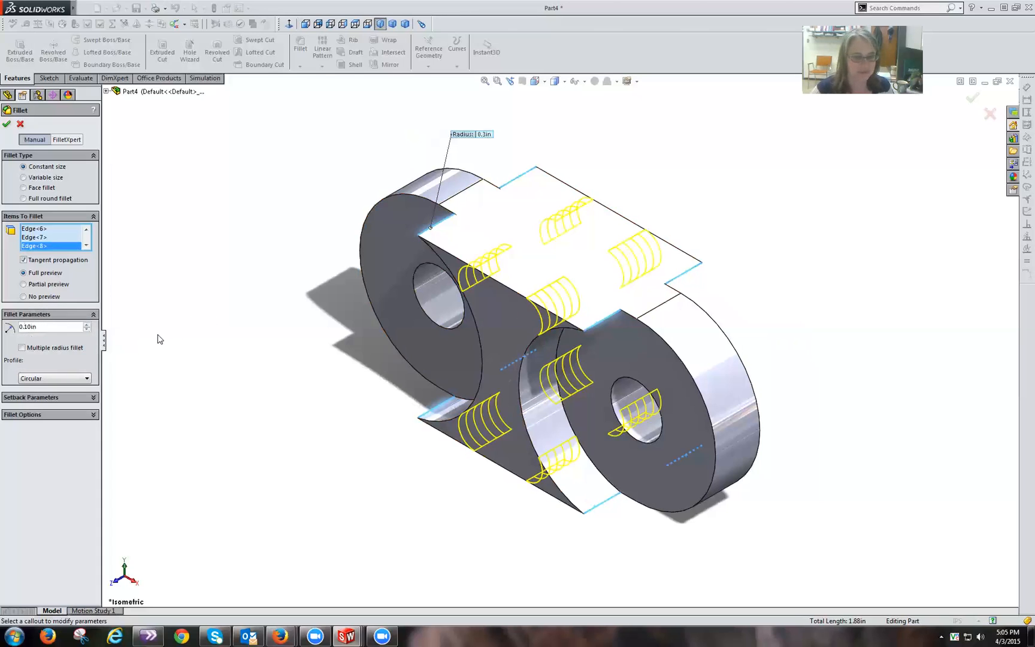
{"action": "left_click", "coordinate": [87, 331]}
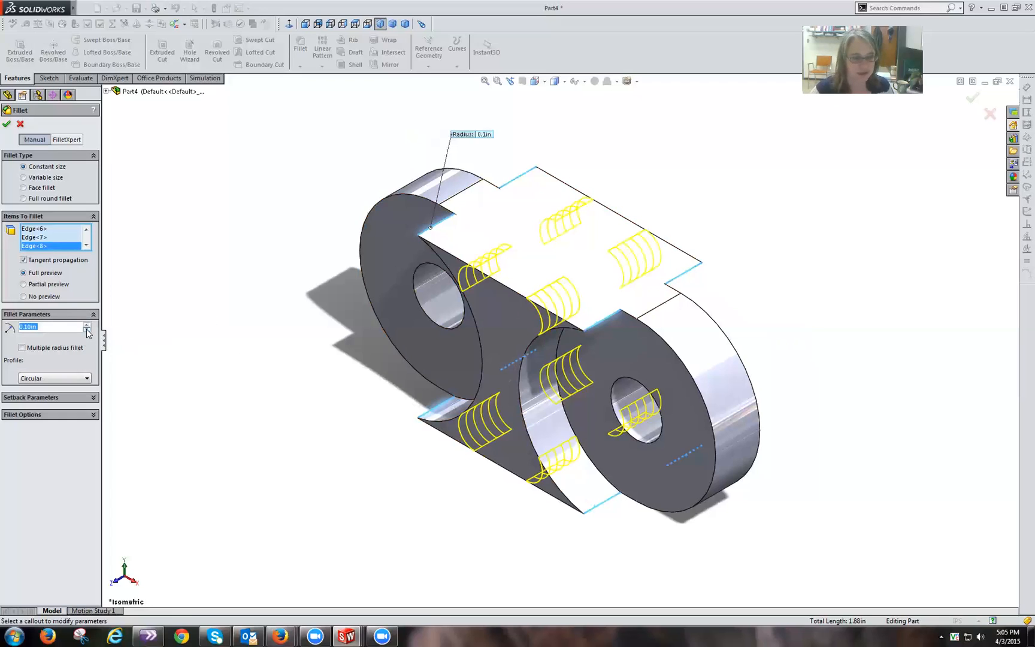
{"action": "left_click", "coordinate": [203, 324]}
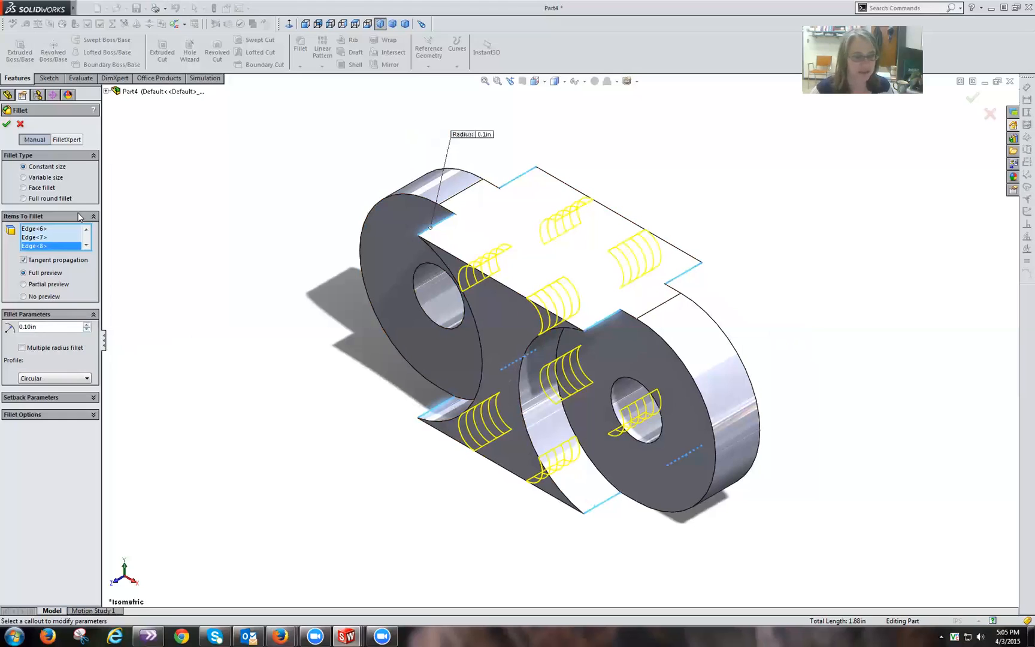
{"action": "left_click", "coordinate": [6, 126]}
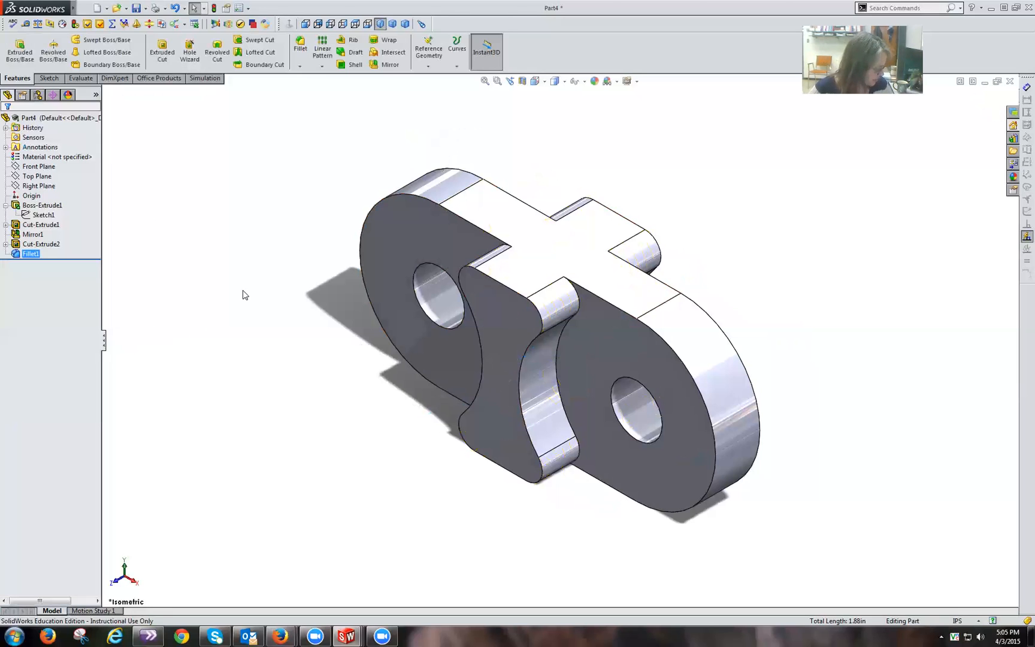
Start a 0.032 in constant-size fillet and select the front and back outer edges of both rounded link ends
{"action": "middle_click_drag", "start_coordinate": [256, 305], "coordinate": [277, 290]}
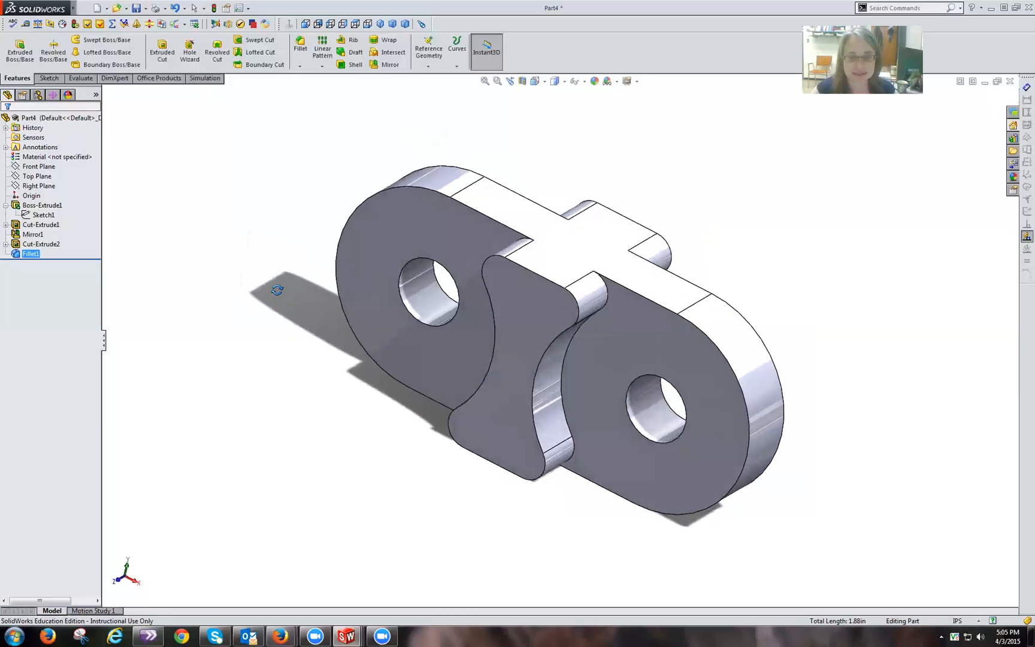
{"action": "left_click", "coordinate": [379, 27]}
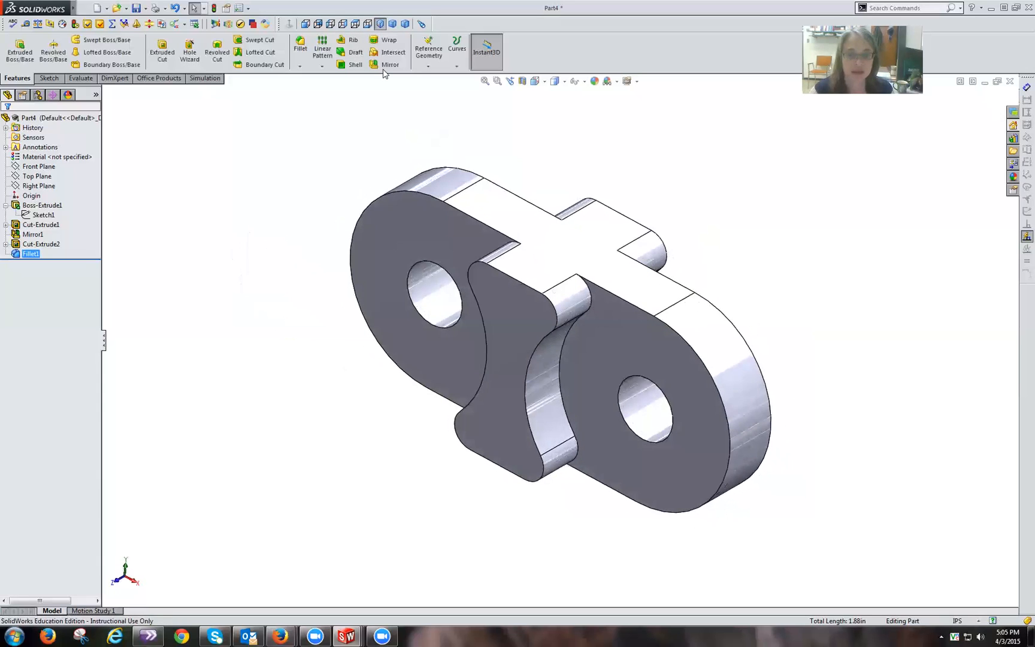
{"action": "left_click", "coordinate": [393, 24]}
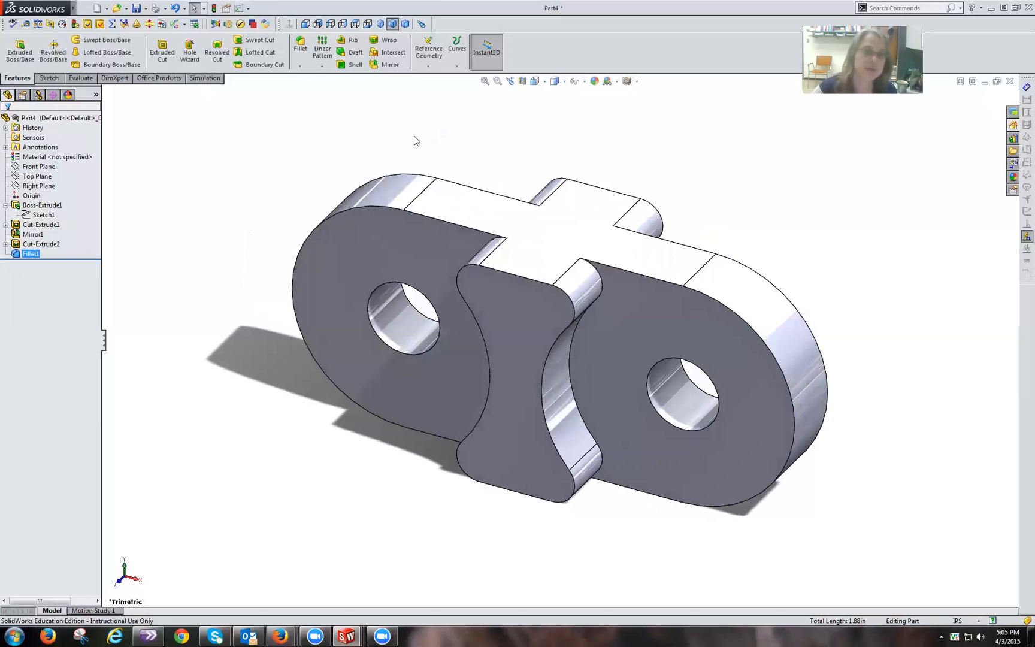
{"action": "left_click", "coordinate": [301, 54]}
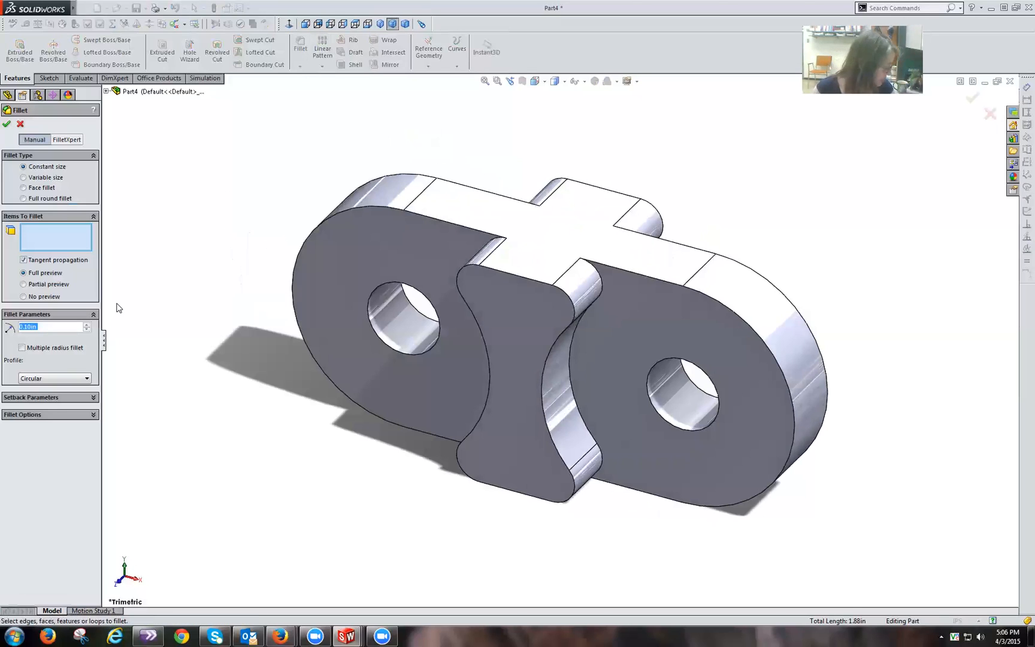
{"action": "type", "text": ".032"}
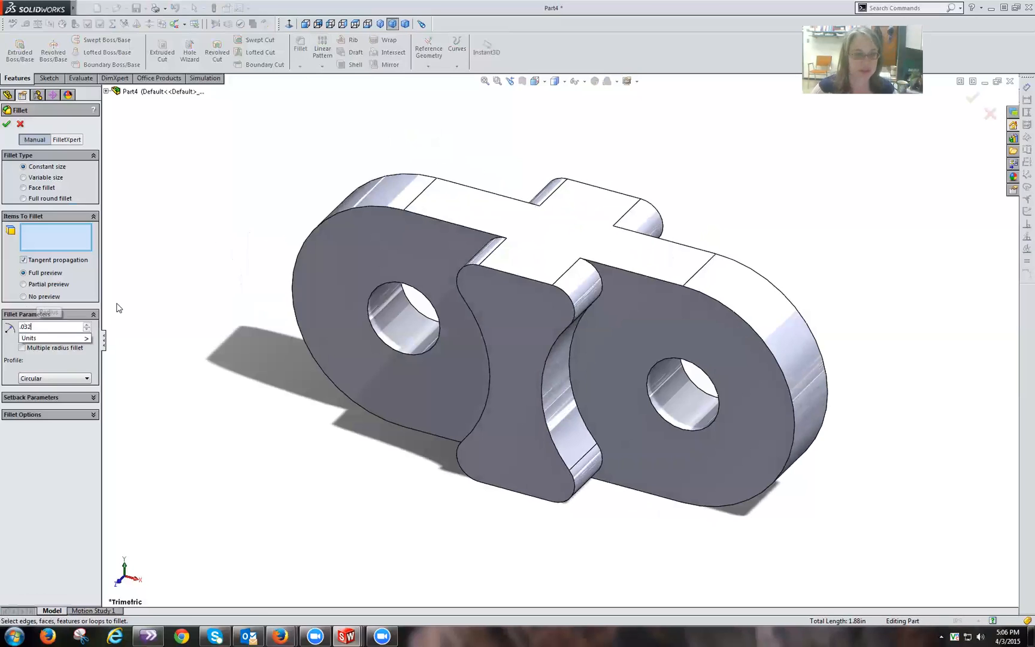
{"action": "left_click", "coordinate": [426, 217]}
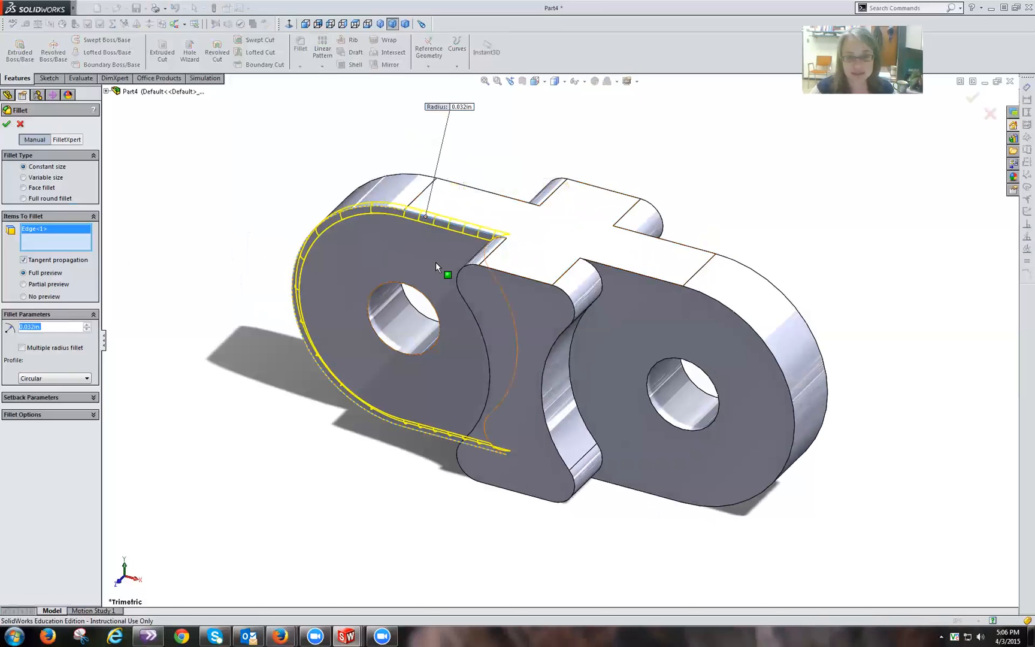
{"action": "left_click", "coordinate": [625, 492]}
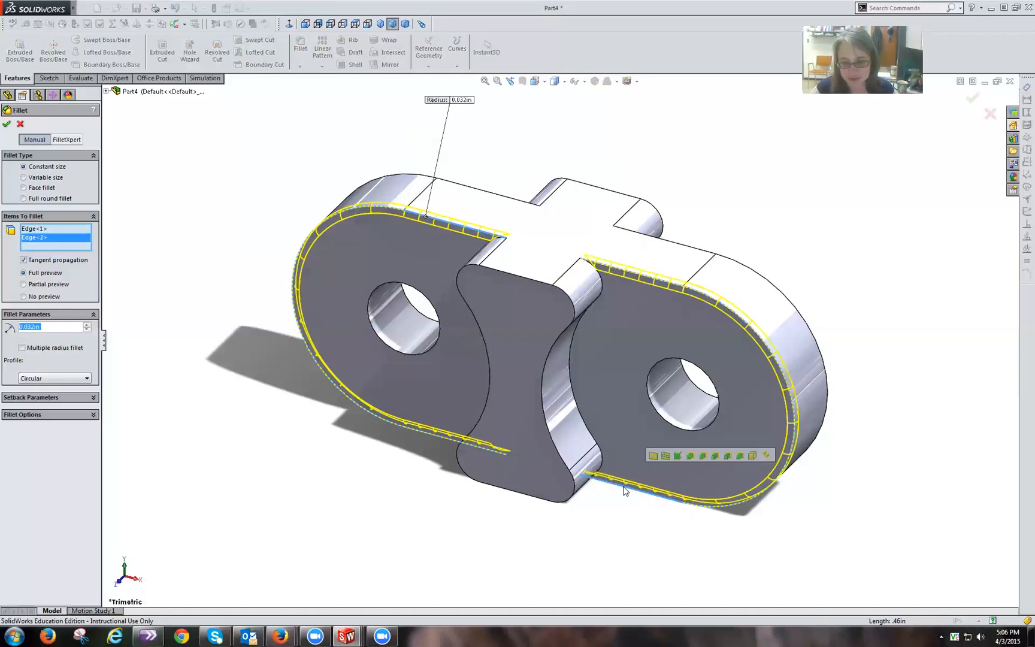
{"action": "left_click", "coordinate": [722, 261]}
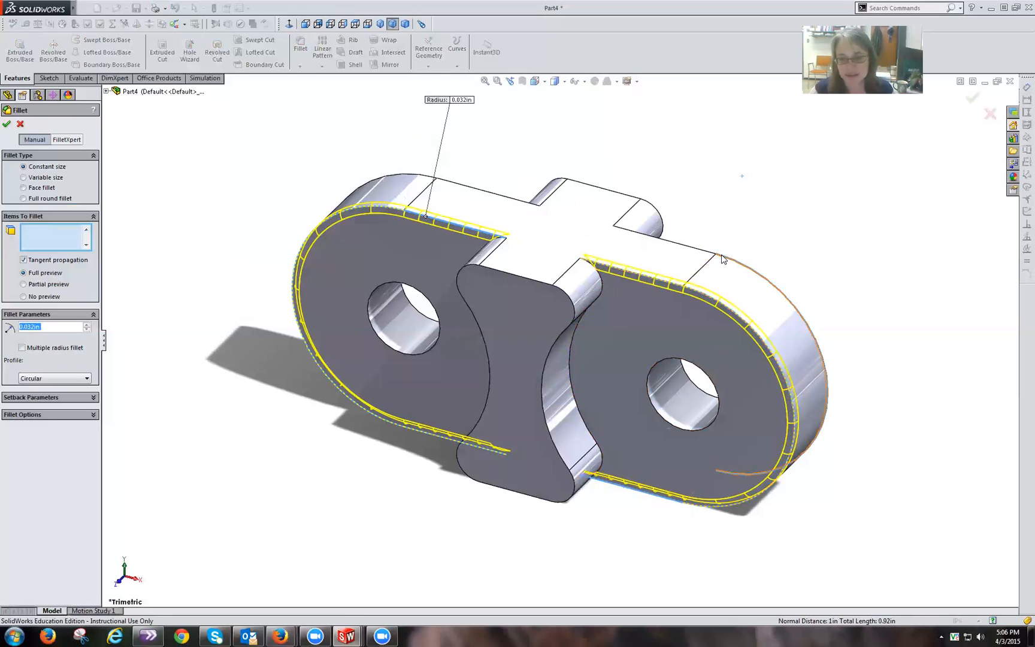
{"action": "left_click", "coordinate": [478, 194]}
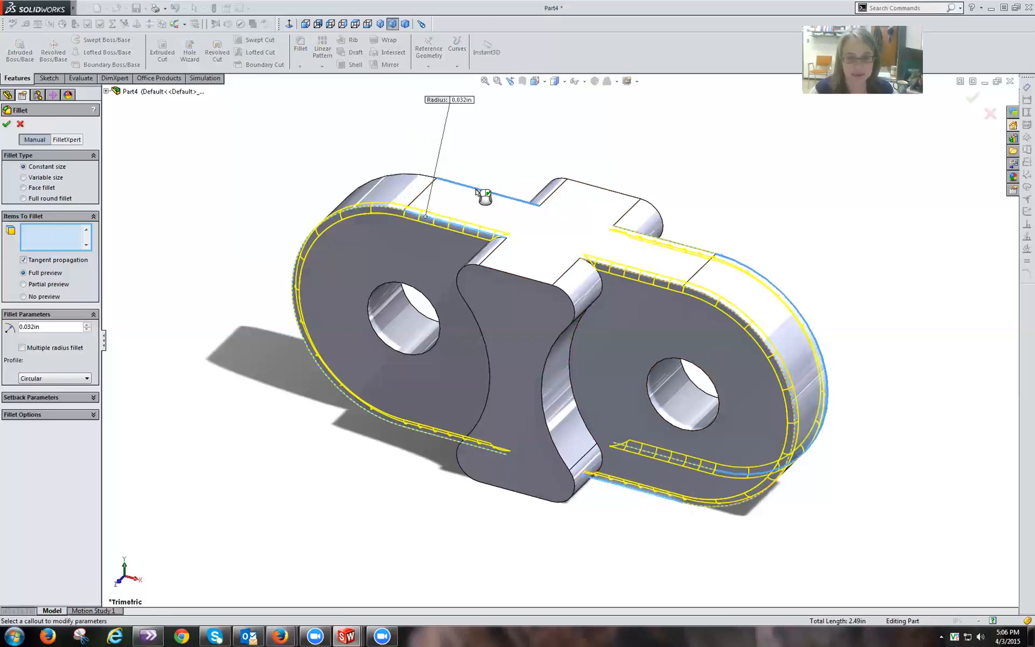
Add the front and back rim edges of both pin holes to the 0.032 in fillet
{"action": "left_click", "coordinate": [419, 316]}
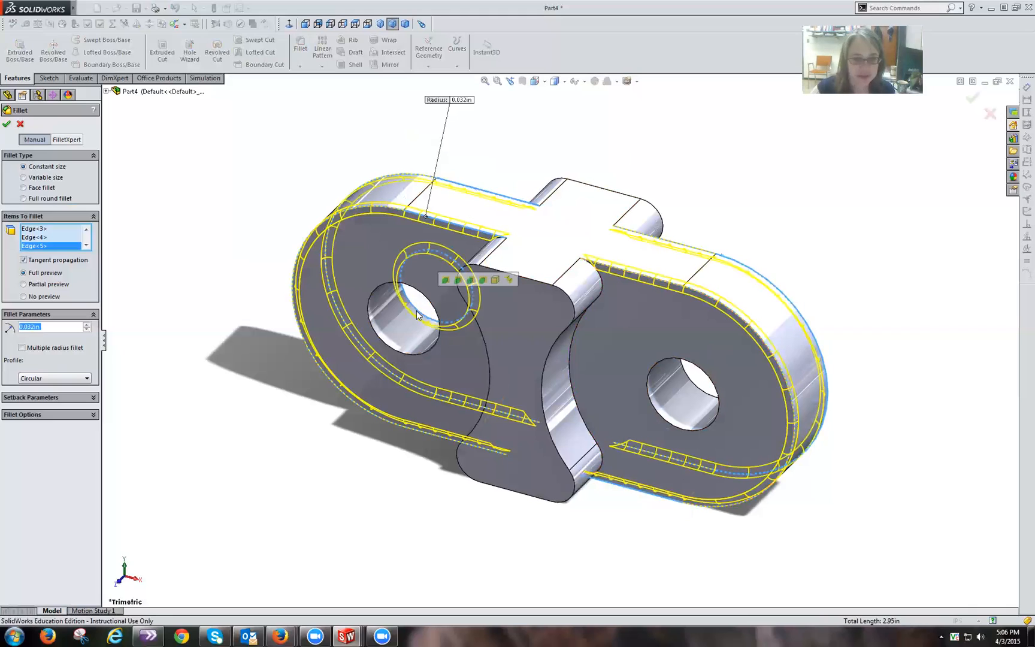
{"action": "left_click", "coordinate": [391, 350]}
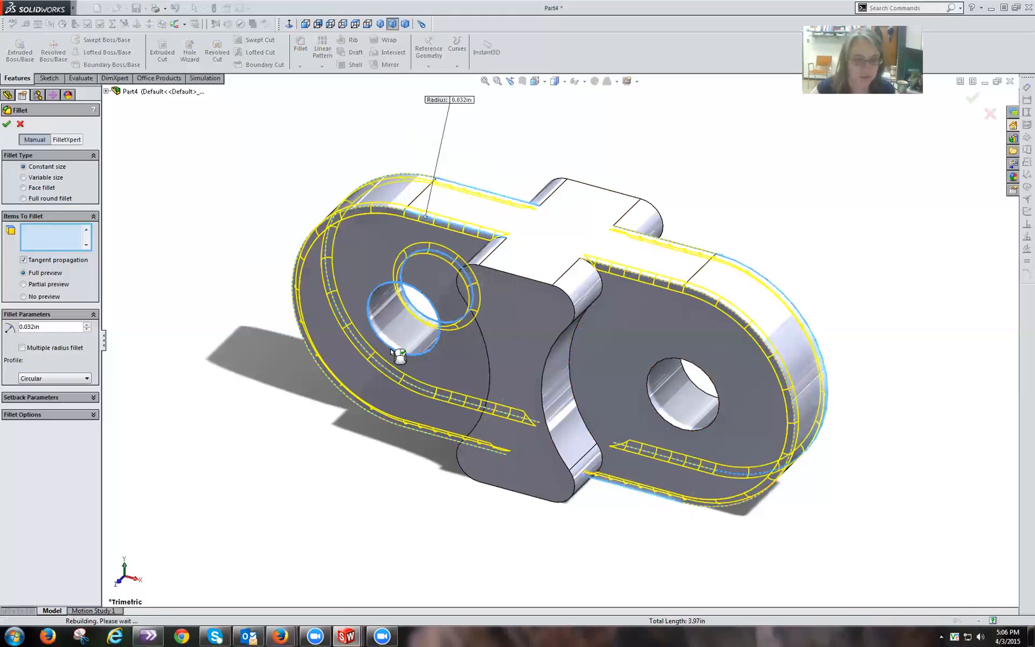
{"action": "left_click", "coordinate": [698, 390]}
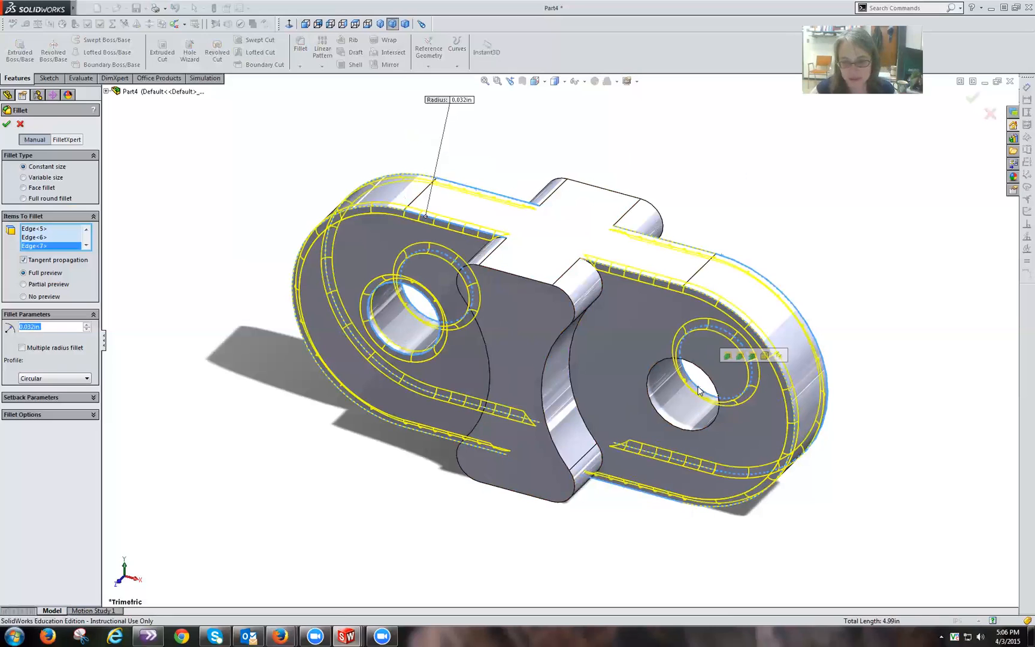
{"action": "left_click", "coordinate": [661, 422]}
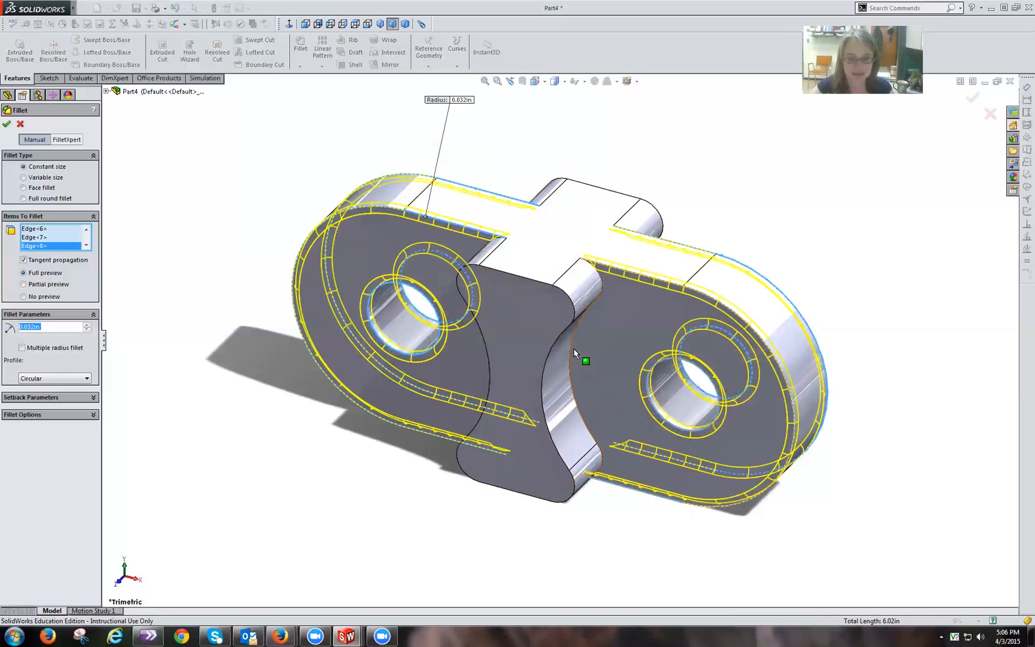
Add the outer profile edges of the front and back center blocks and apply the 0.032 in fillet
{"action": "left_click", "coordinate": [541, 390]}
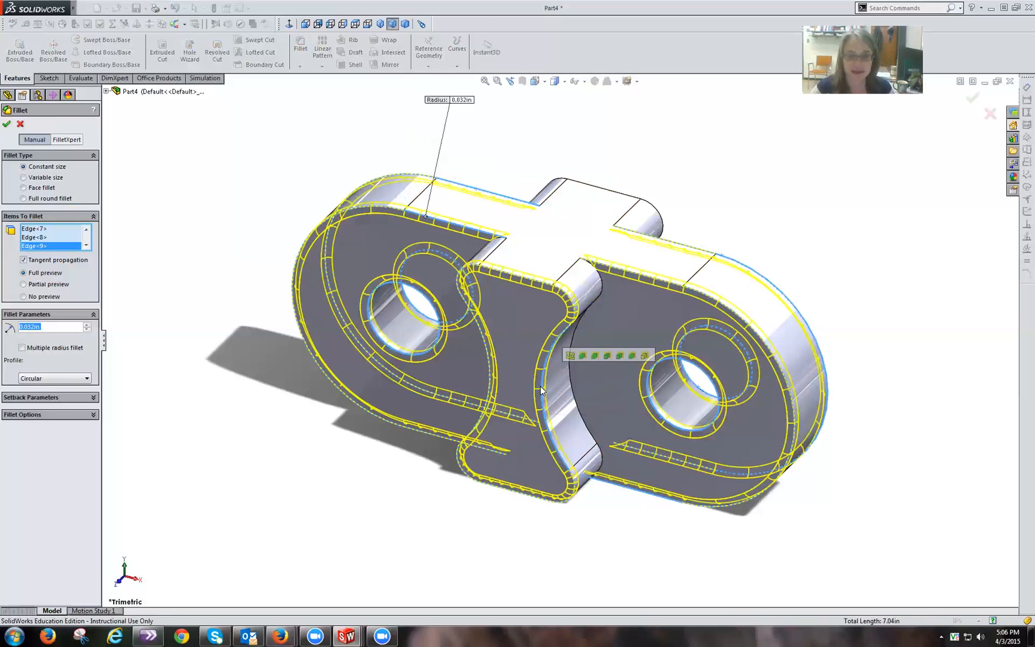
{"action": "left_click", "coordinate": [622, 196]}
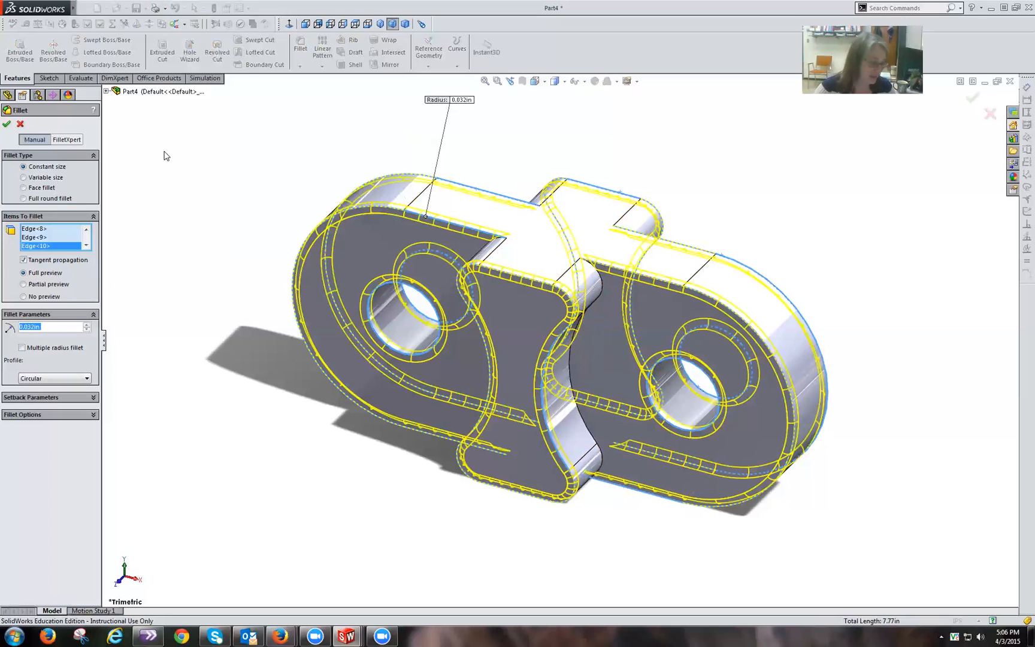
{"action": "left_click", "coordinate": [7, 125]}
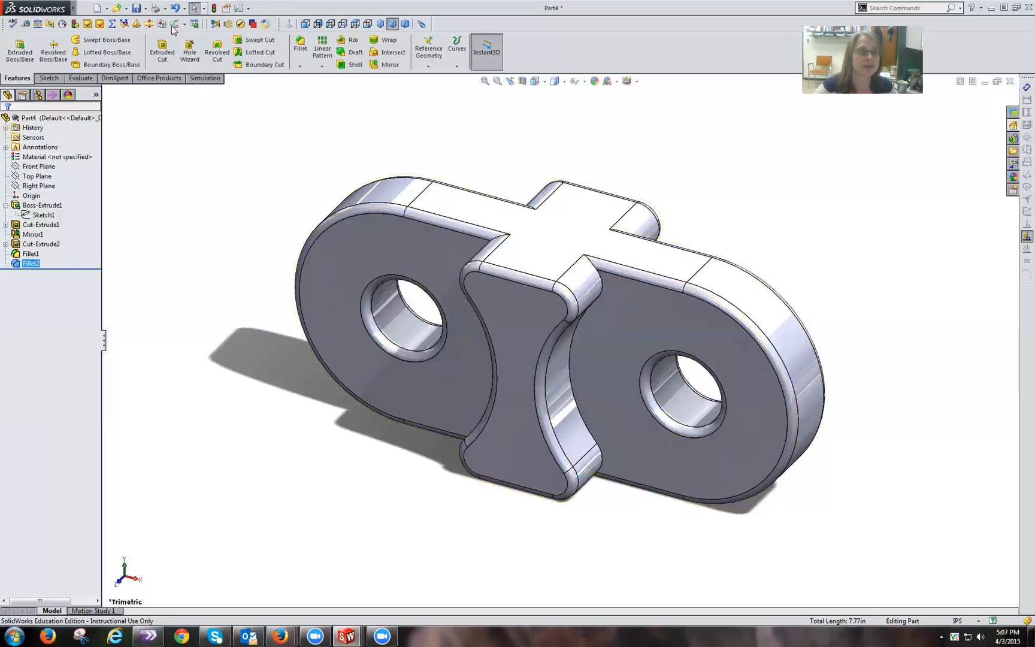
Save the part in the DRF263 folder as DRF263 Chpt 4 Sngle Lnk.SLDPRT
{"action": "left_click", "coordinate": [146, 8]}
{"action": "left_click", "coordinate": [153, 31]}
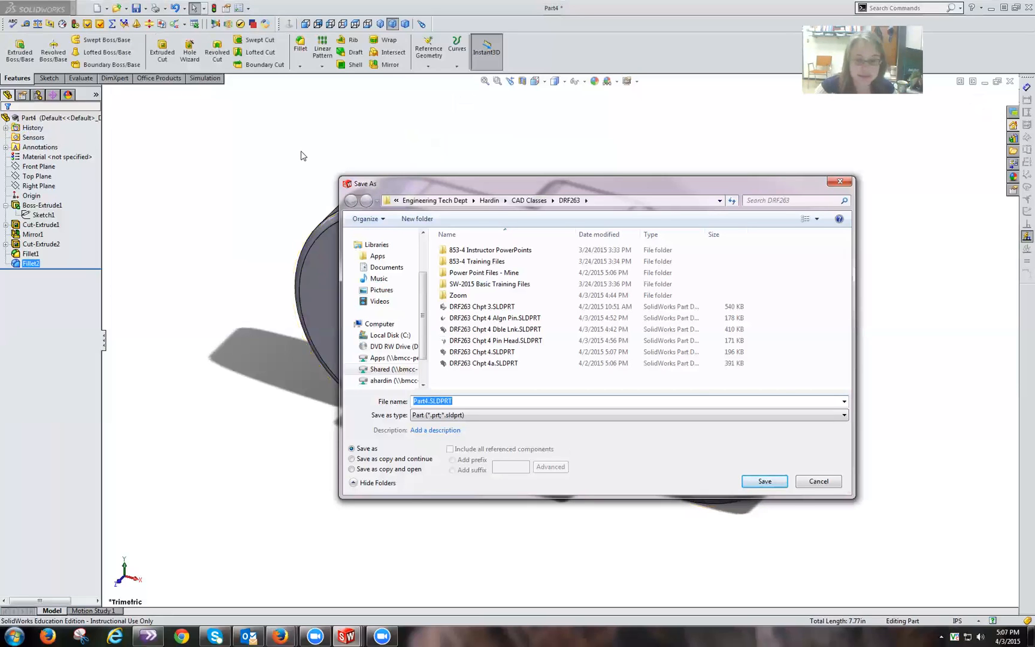
{"action": "left_click", "coordinate": [491, 331]}
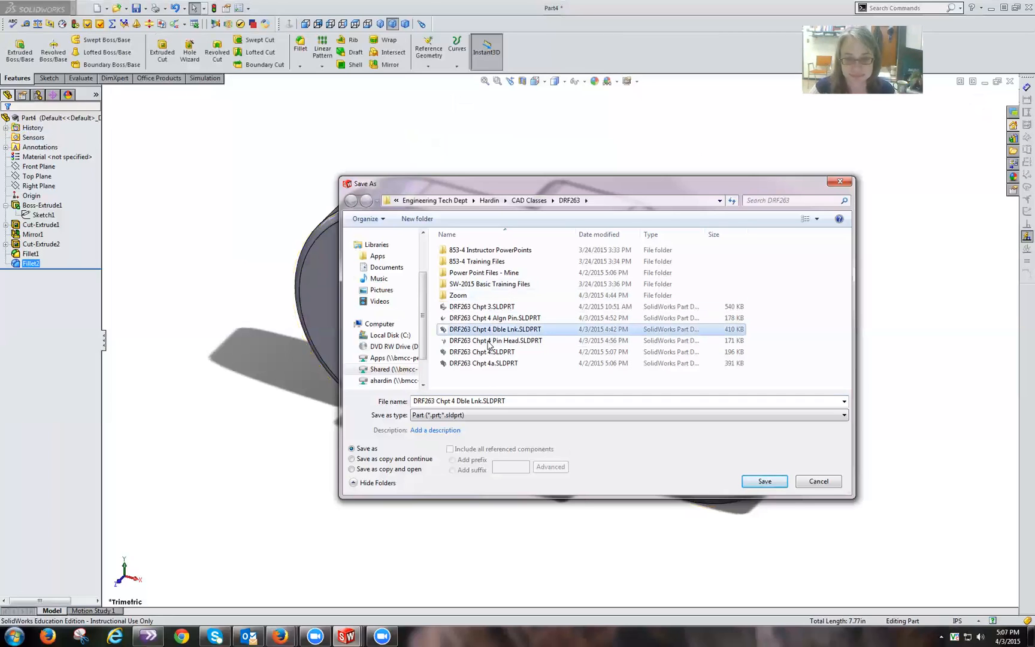
{"action": "left_click", "coordinate": [470, 401]}
{"action": "left_click", "coordinate": [470, 401]}
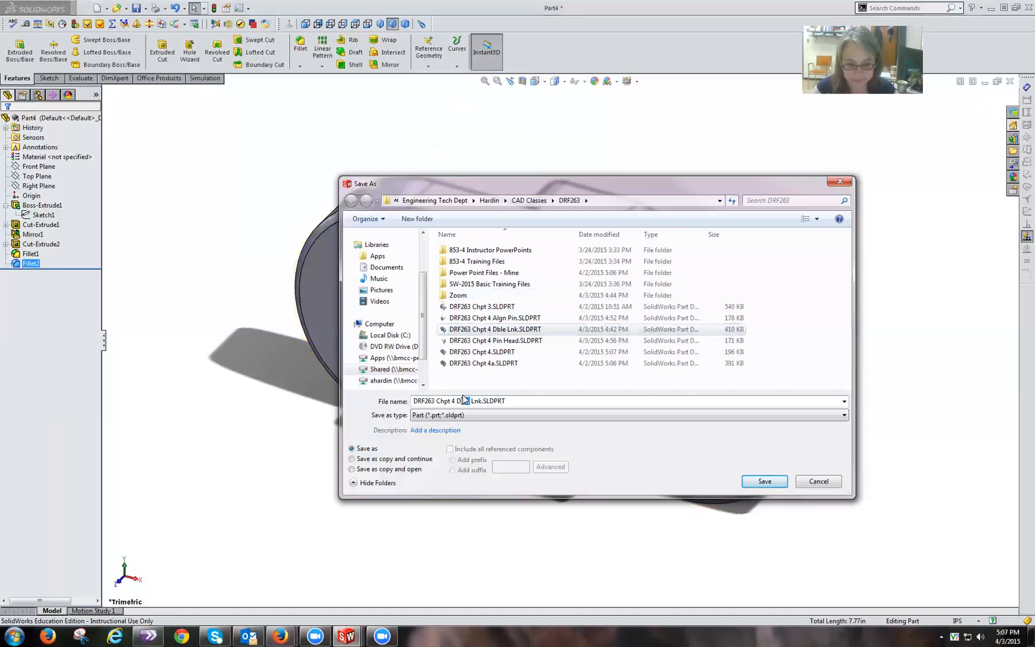
{"action": "type", "text": "Sngl"}
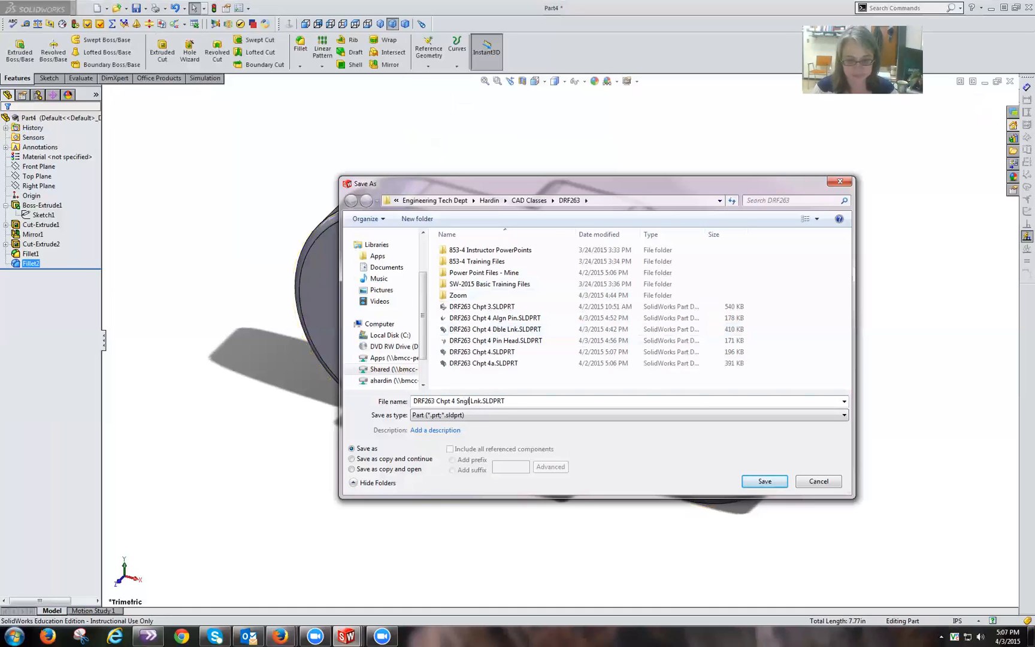
{"action": "type", "text": "e"}
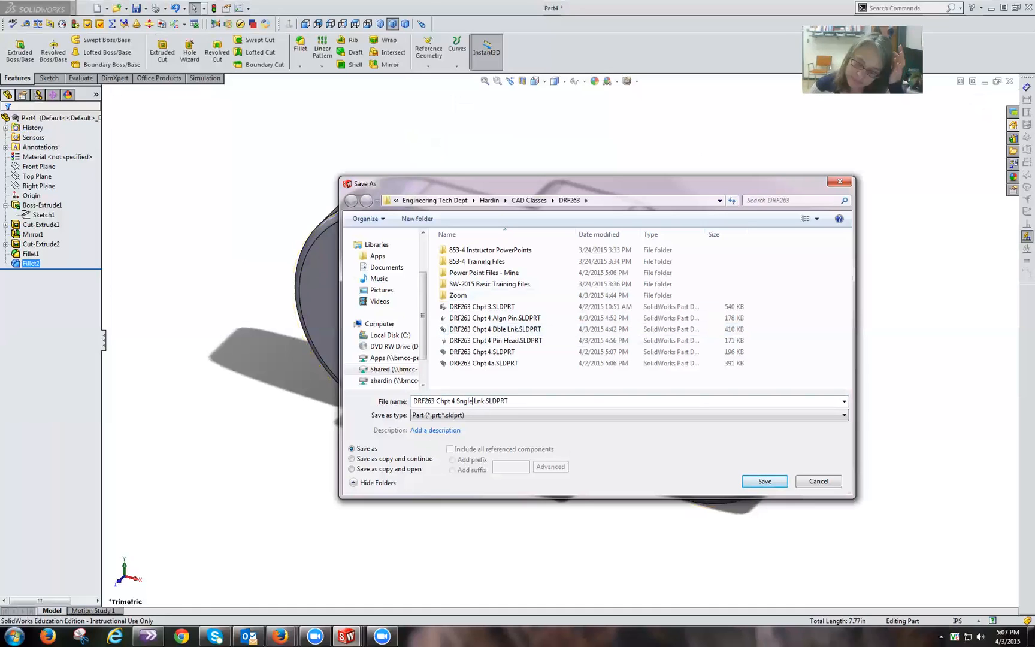
{"action": "left_click", "coordinate": [767, 483]}
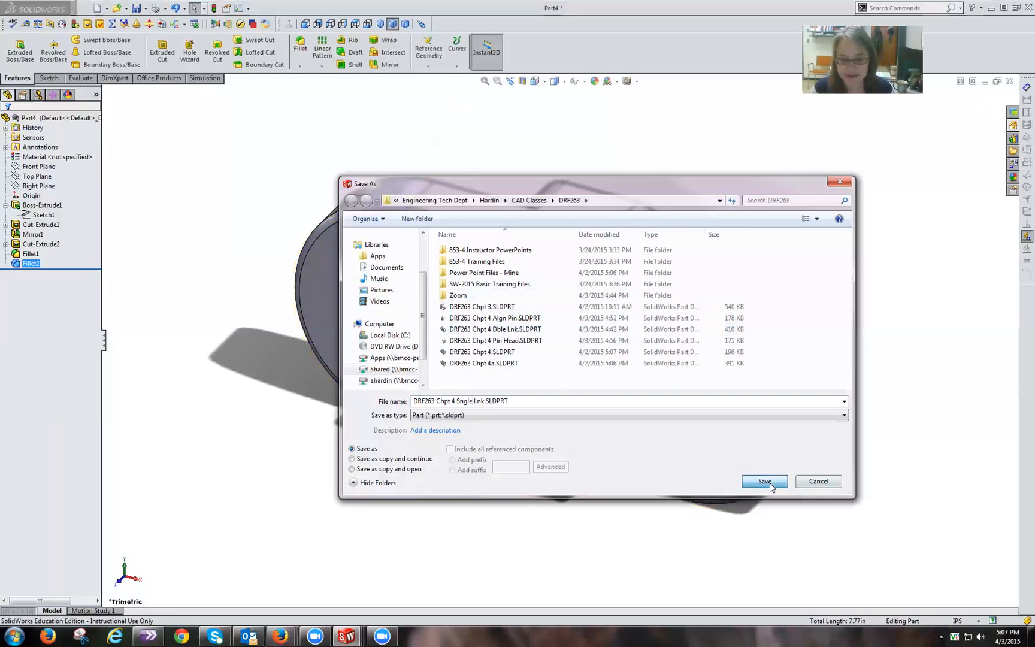